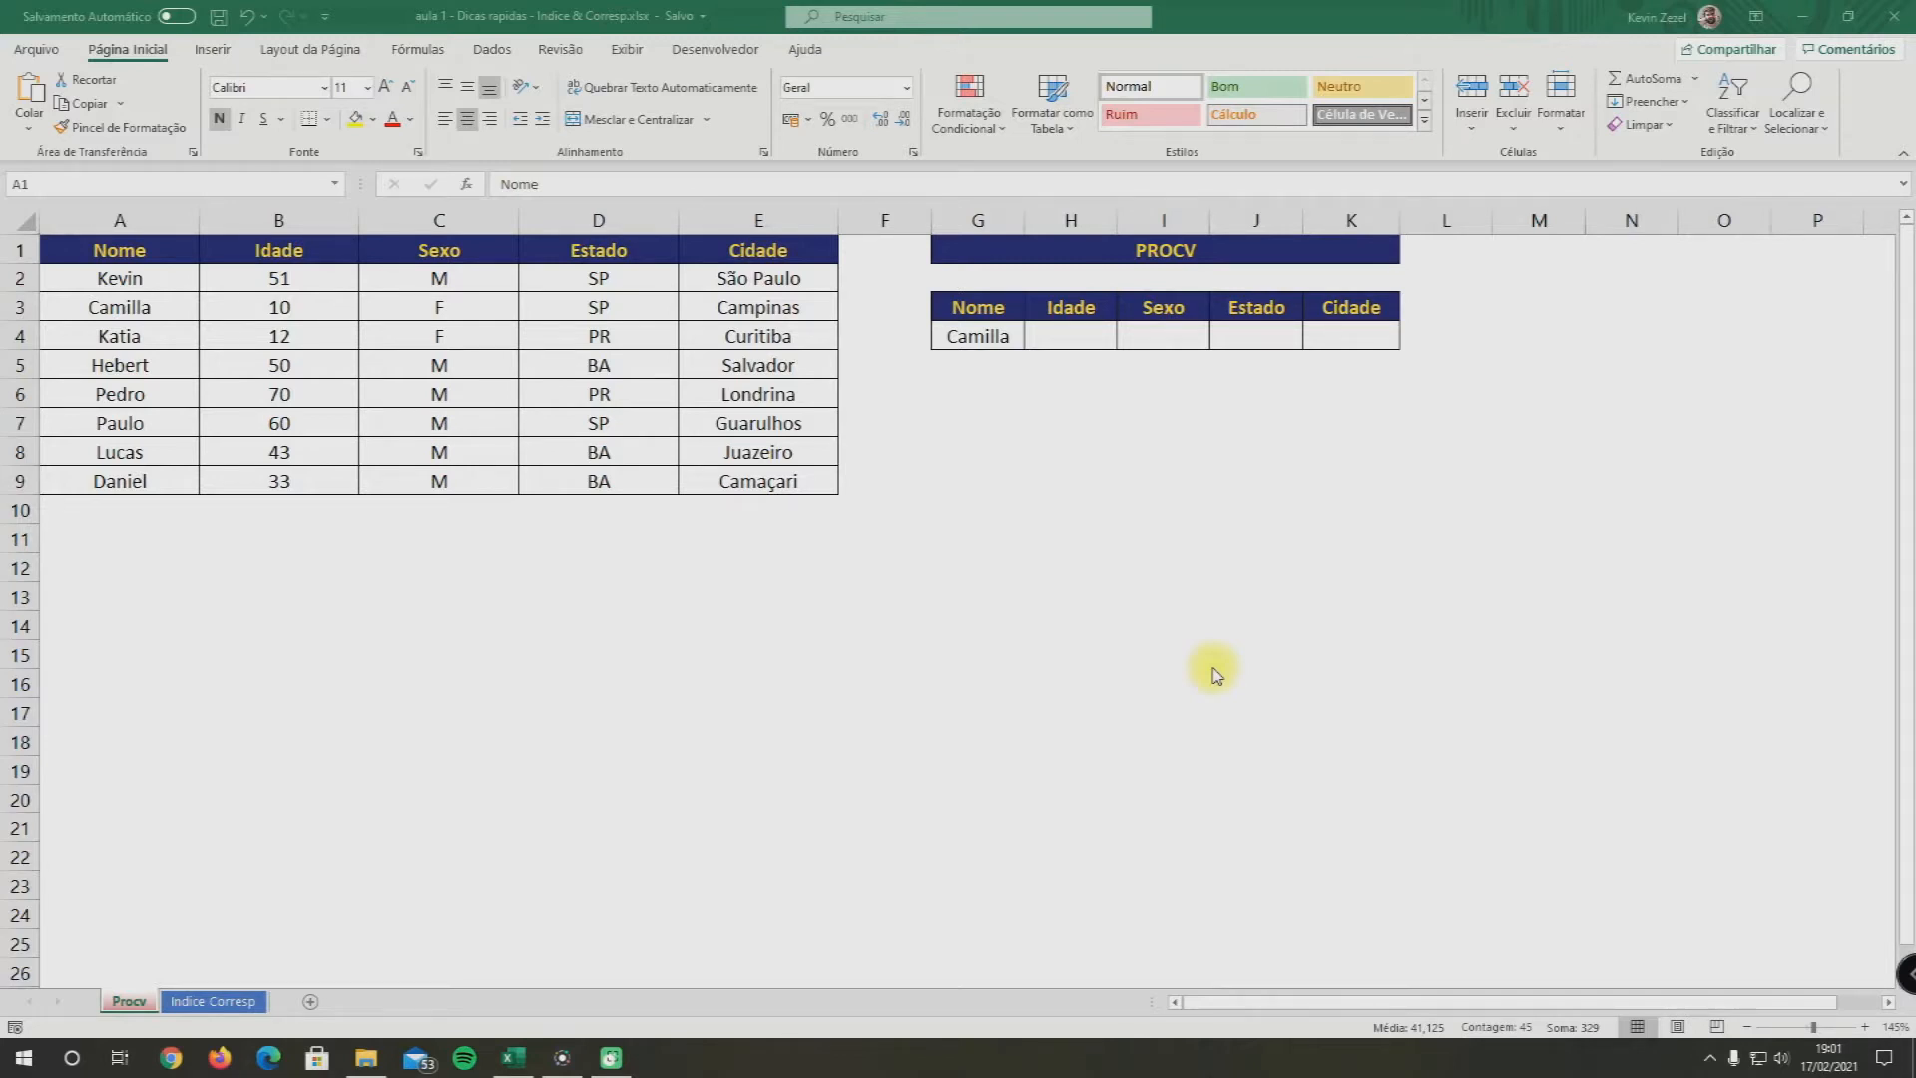
# Examine the lookup name in G4, the source table in columns A to E, and the headers from Idade to Cidade
pyautogui.click(996, 339)
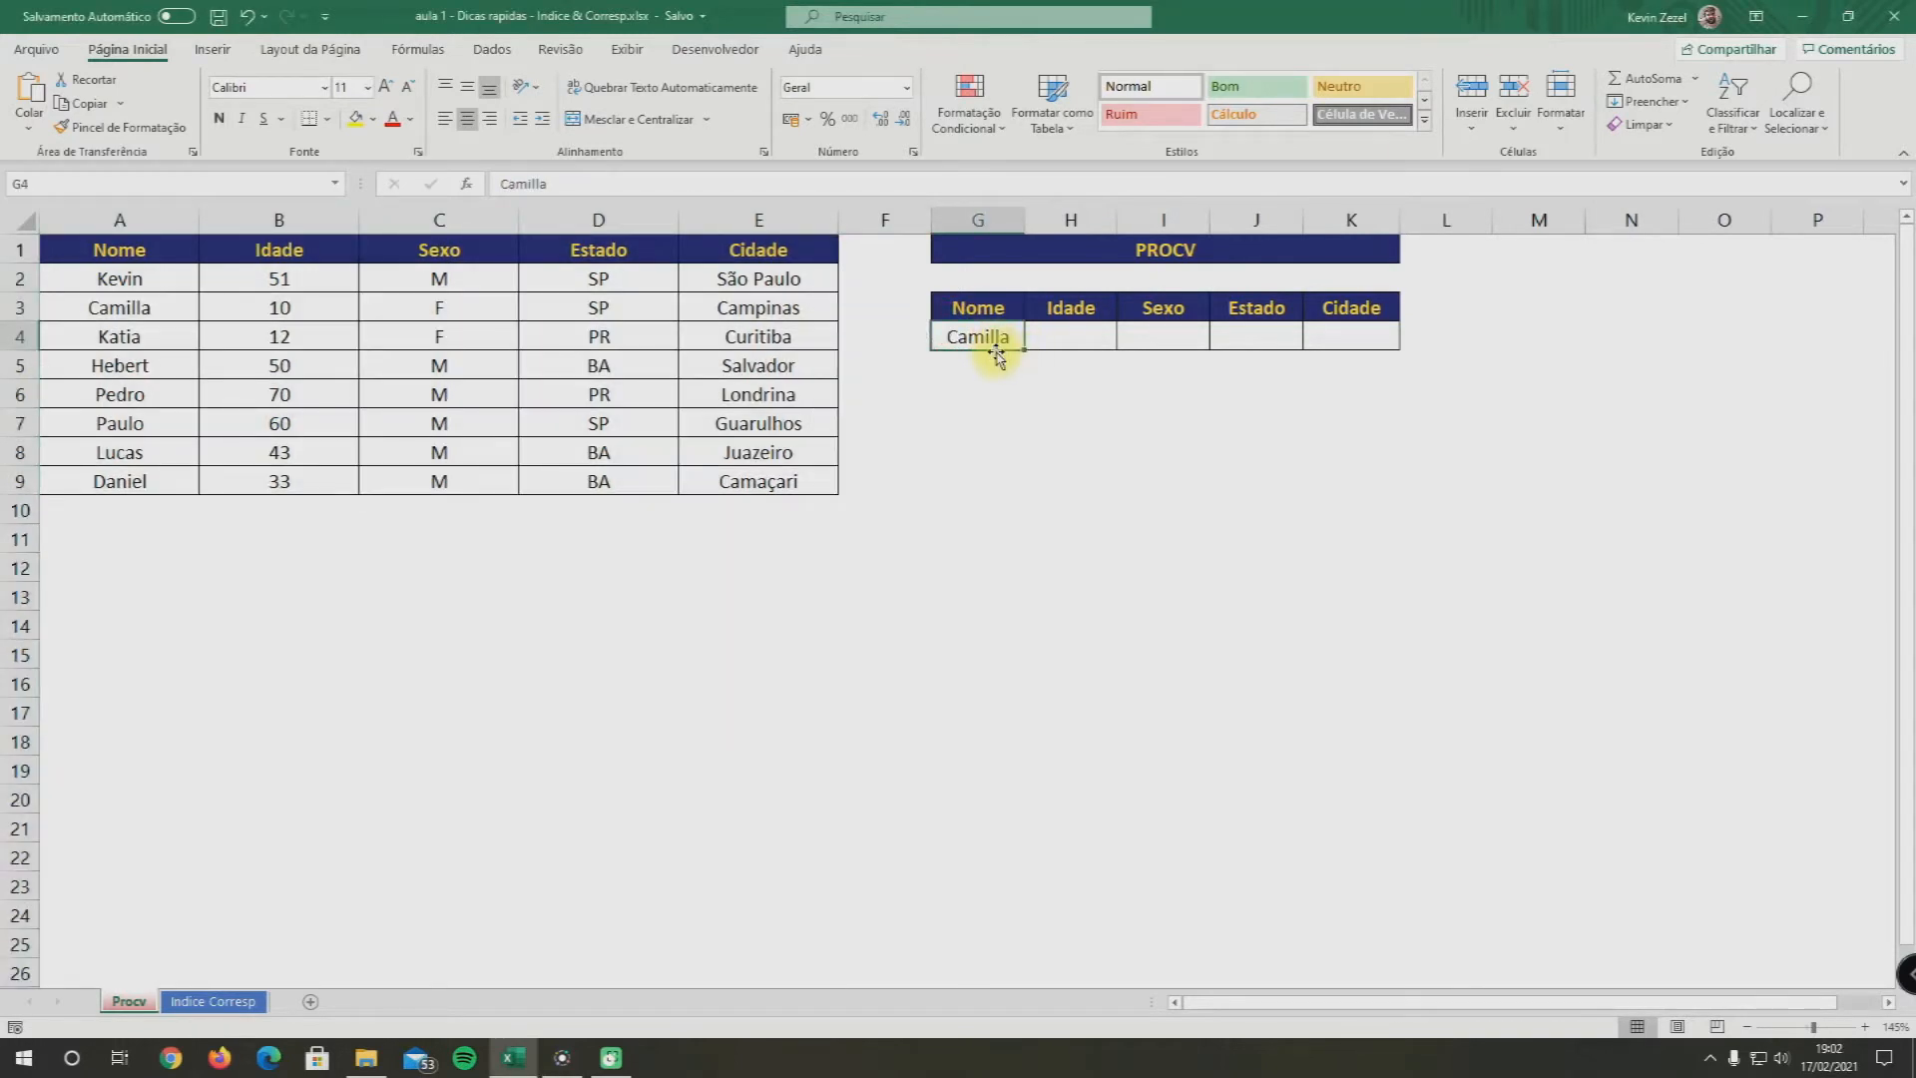
pyautogui.moveTo(120, 221); pyautogui.dragTo(805, 243)
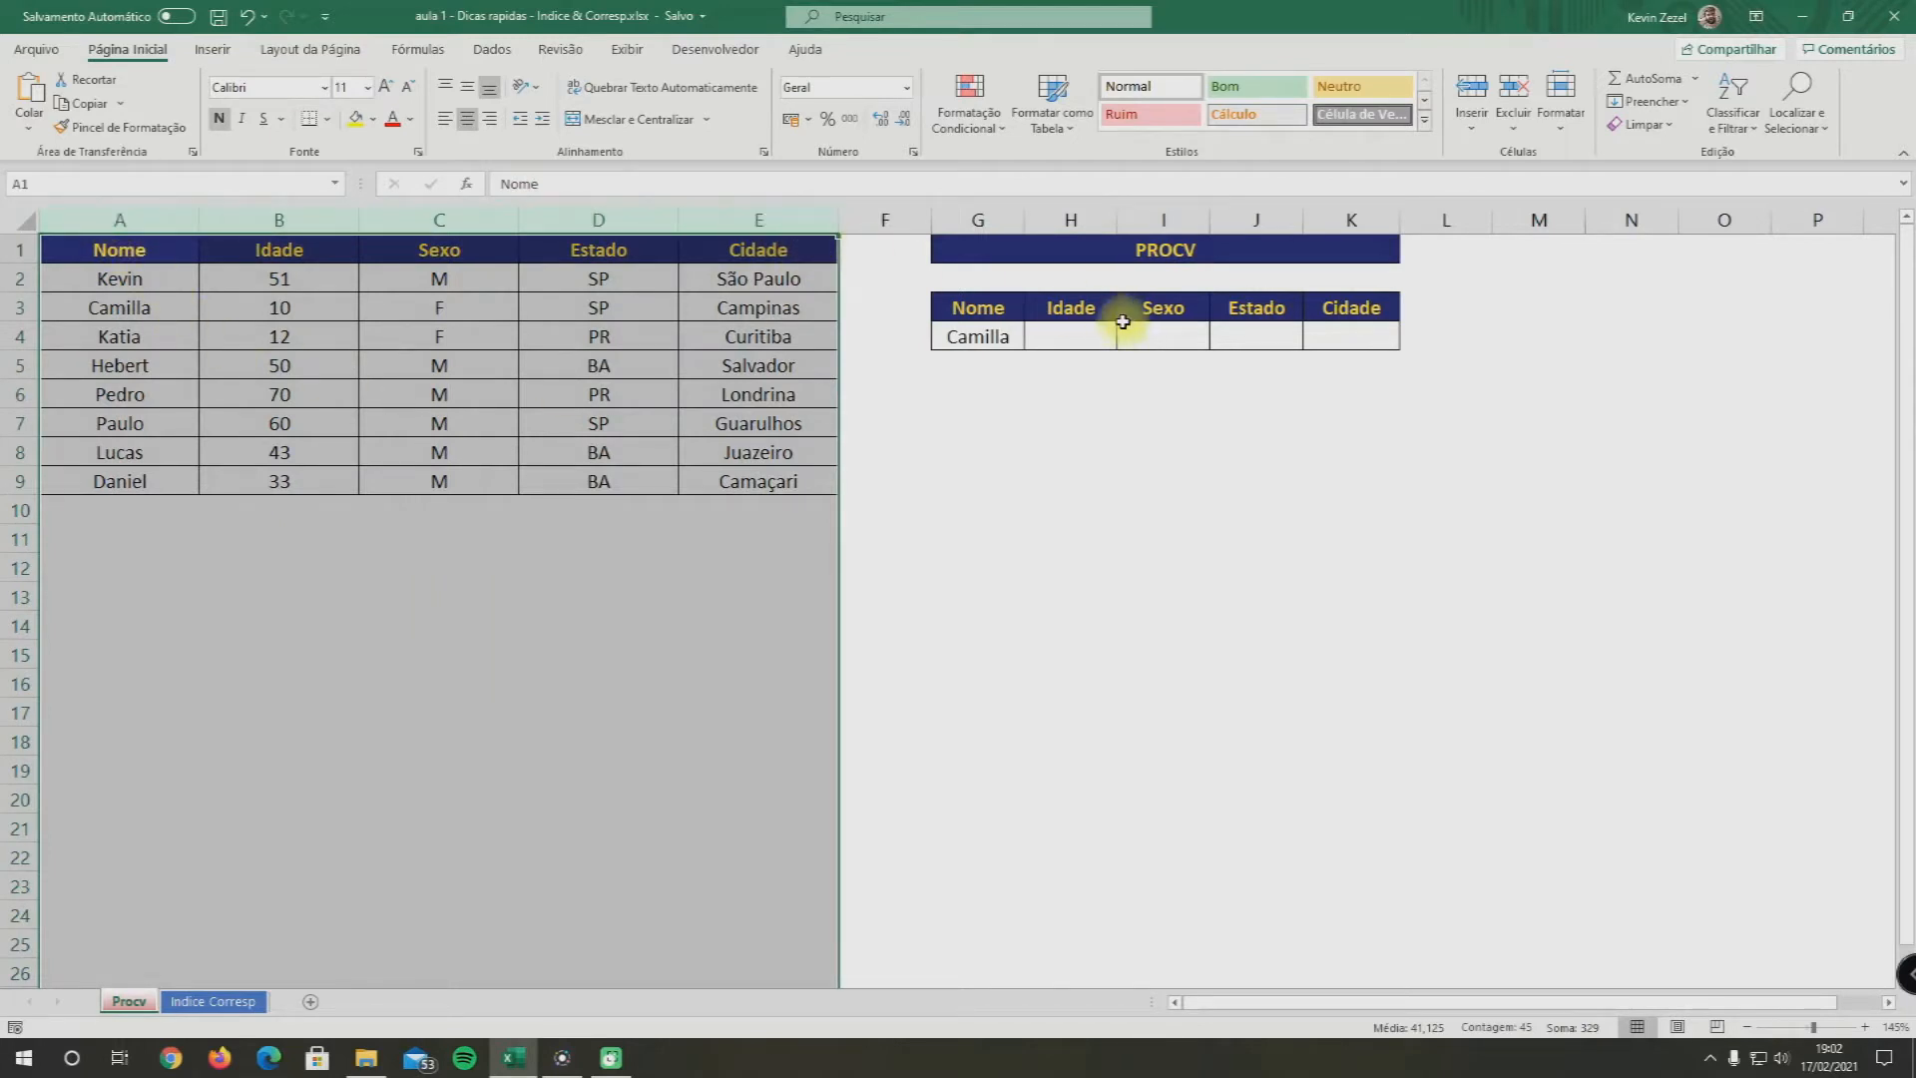
pyautogui.click(1071, 337)
pyautogui.click(983, 339)
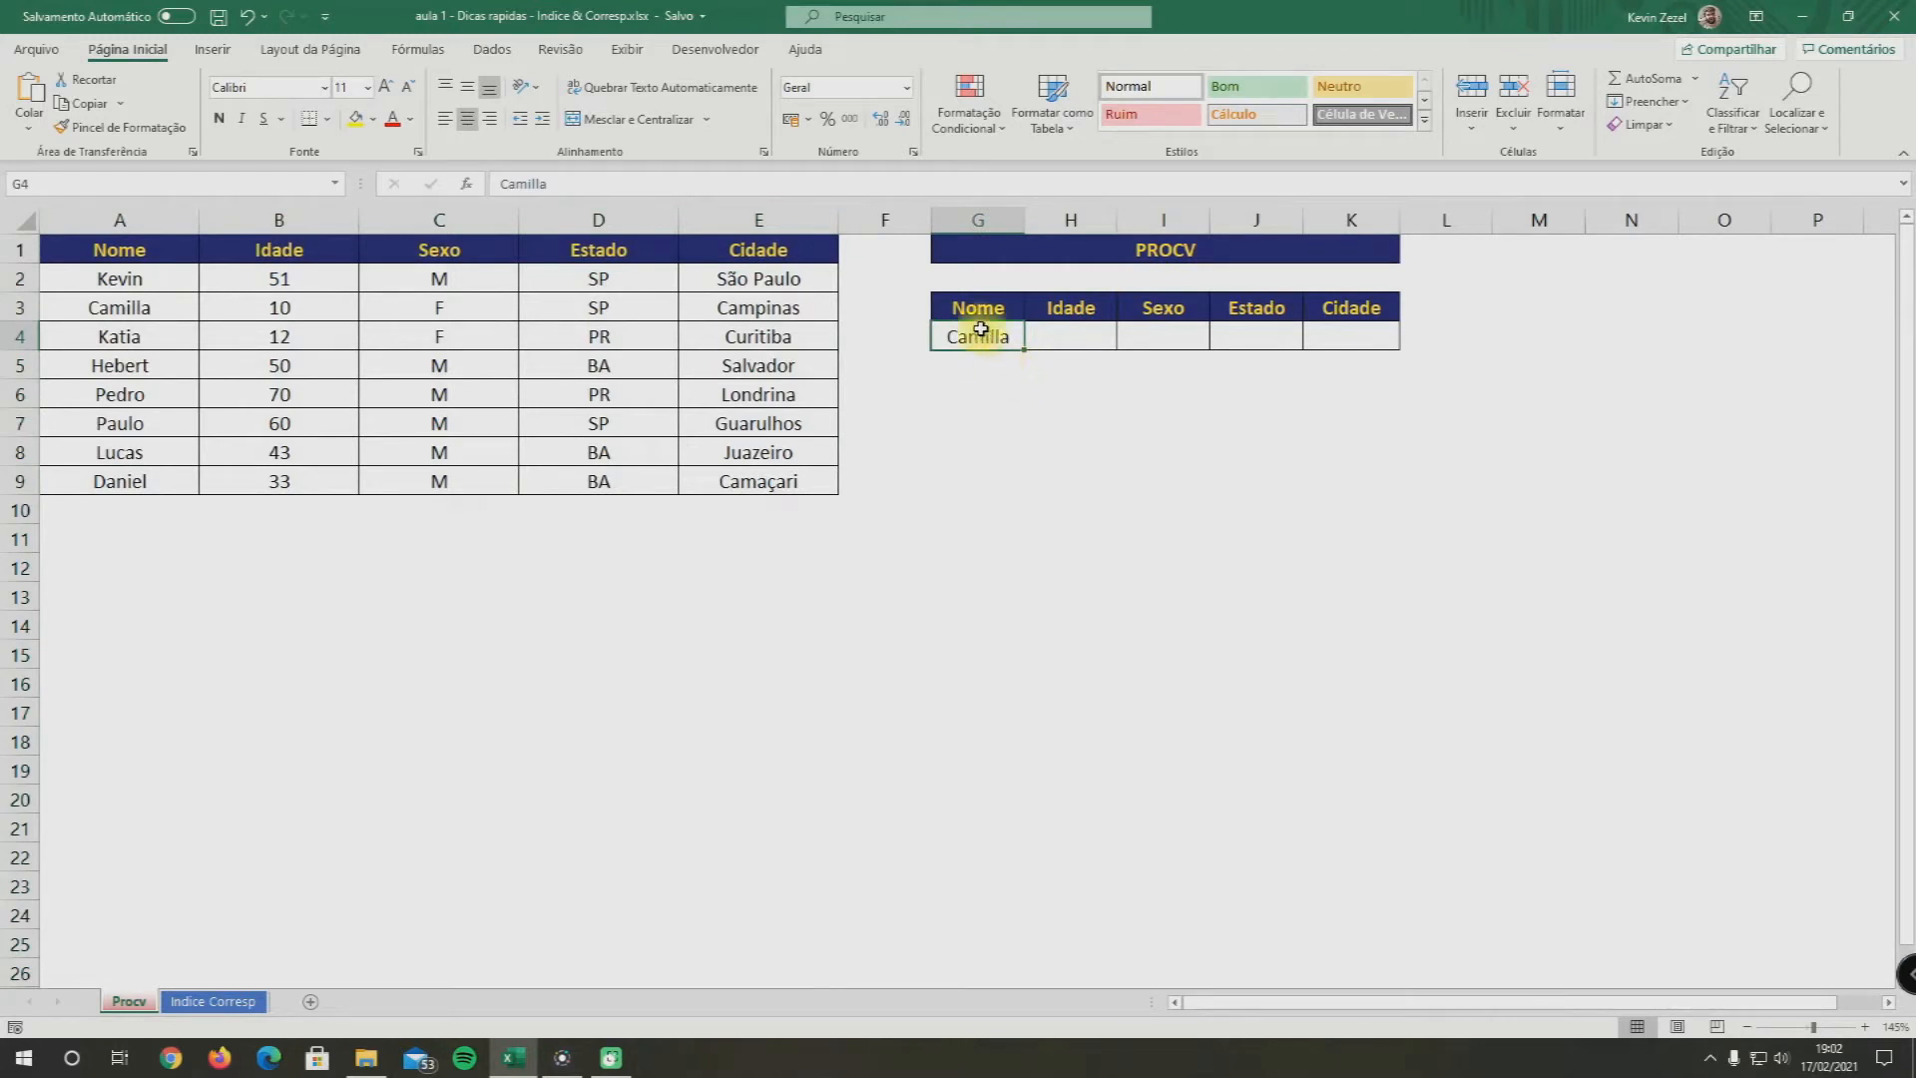
pyautogui.moveTo(116, 222); pyautogui.dragTo(760, 225)
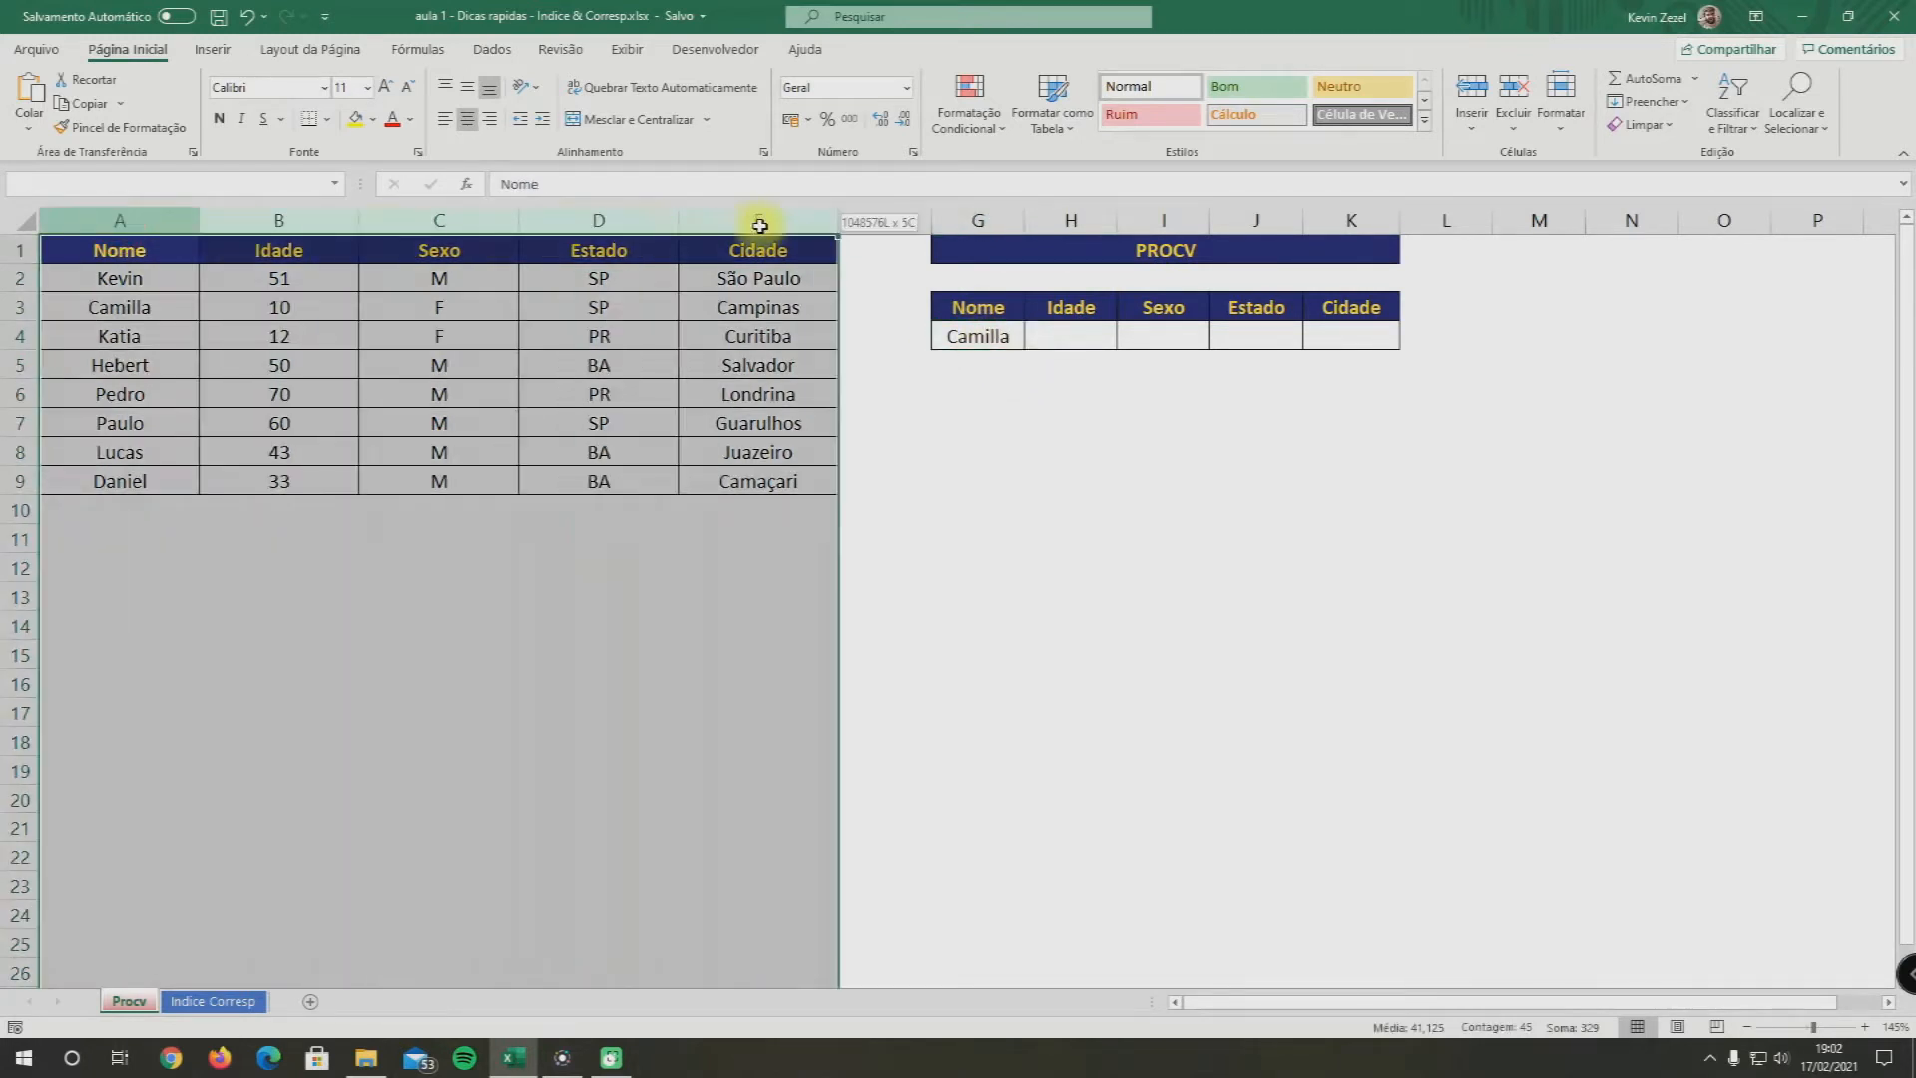
pyautogui.moveTo(1068, 311); pyautogui.dragTo(1329, 317)
pyautogui.moveTo(255, 251); pyautogui.dragTo(739, 258)
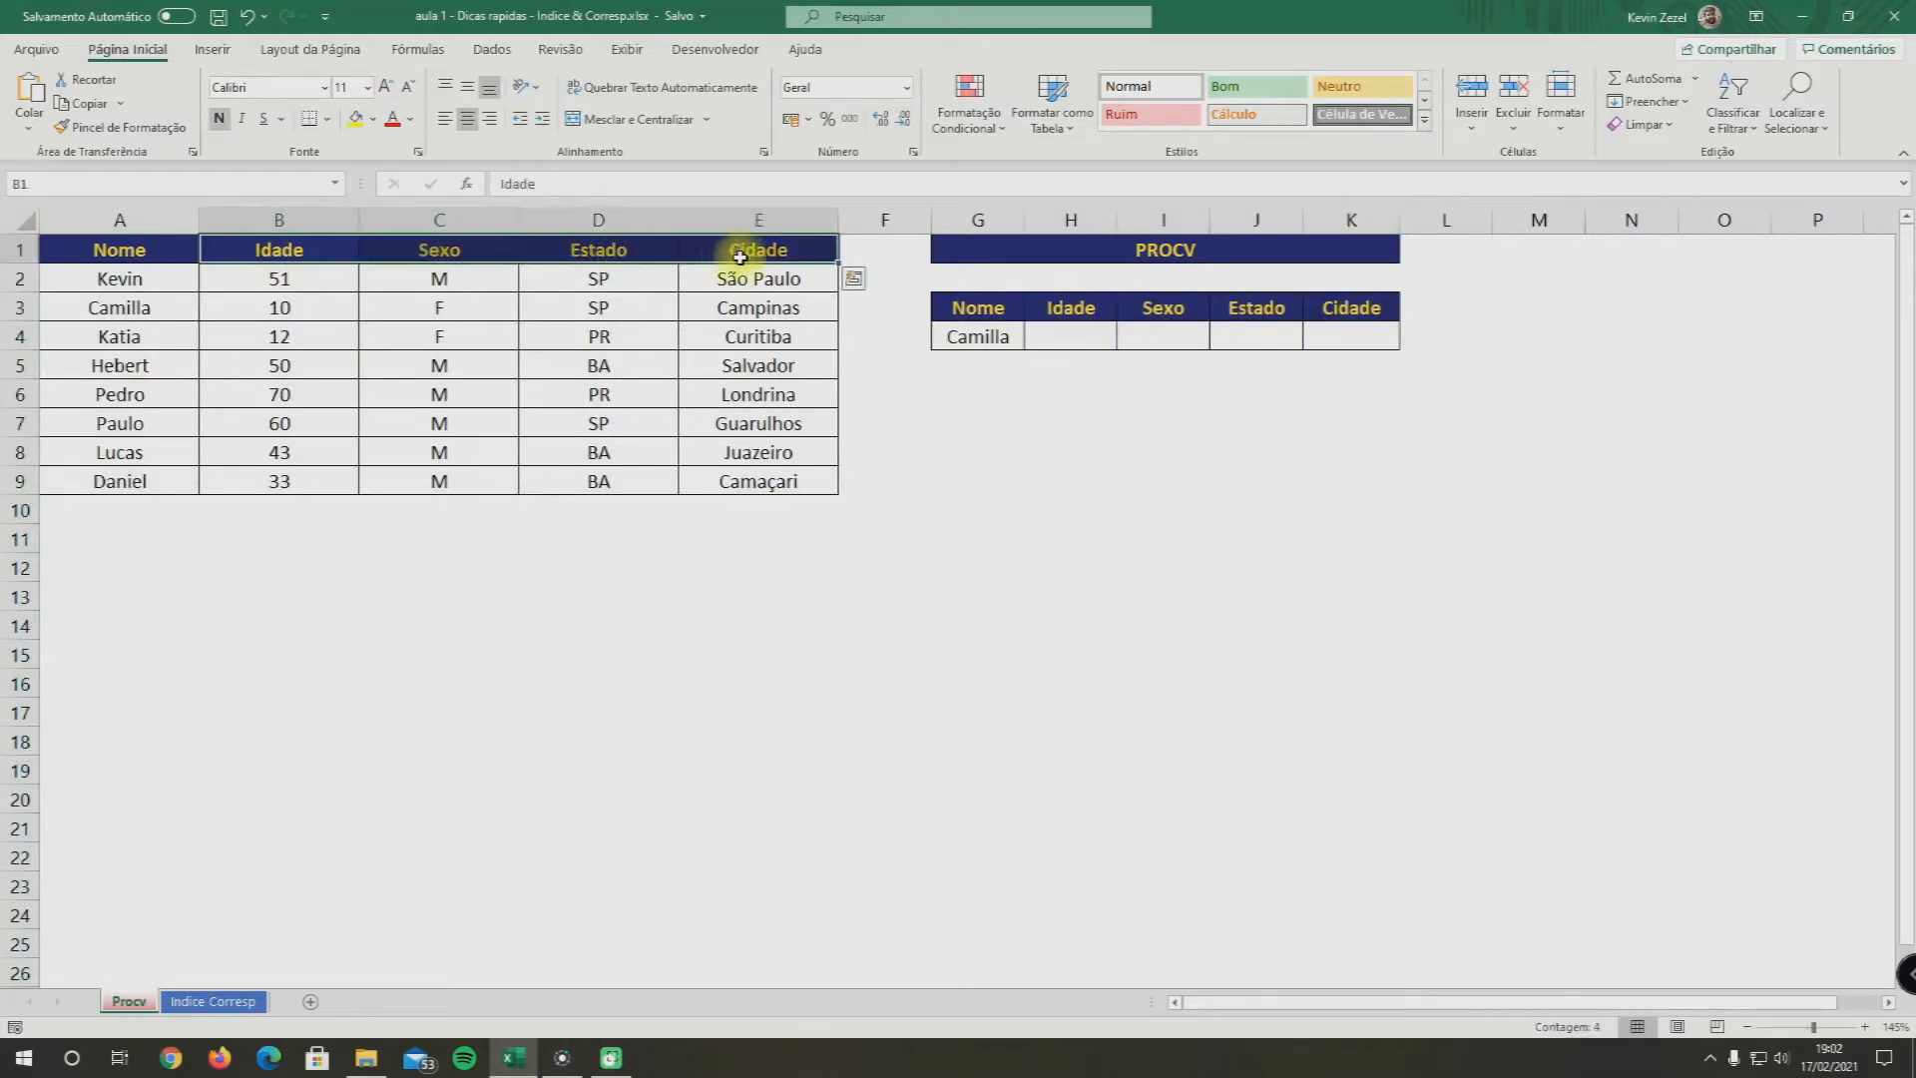
# Enter =PROCV(G4;A:E;2;0) in H4 to return the age for the name in G4
pyautogui.click(1058, 339)
pyautogui.write('=')
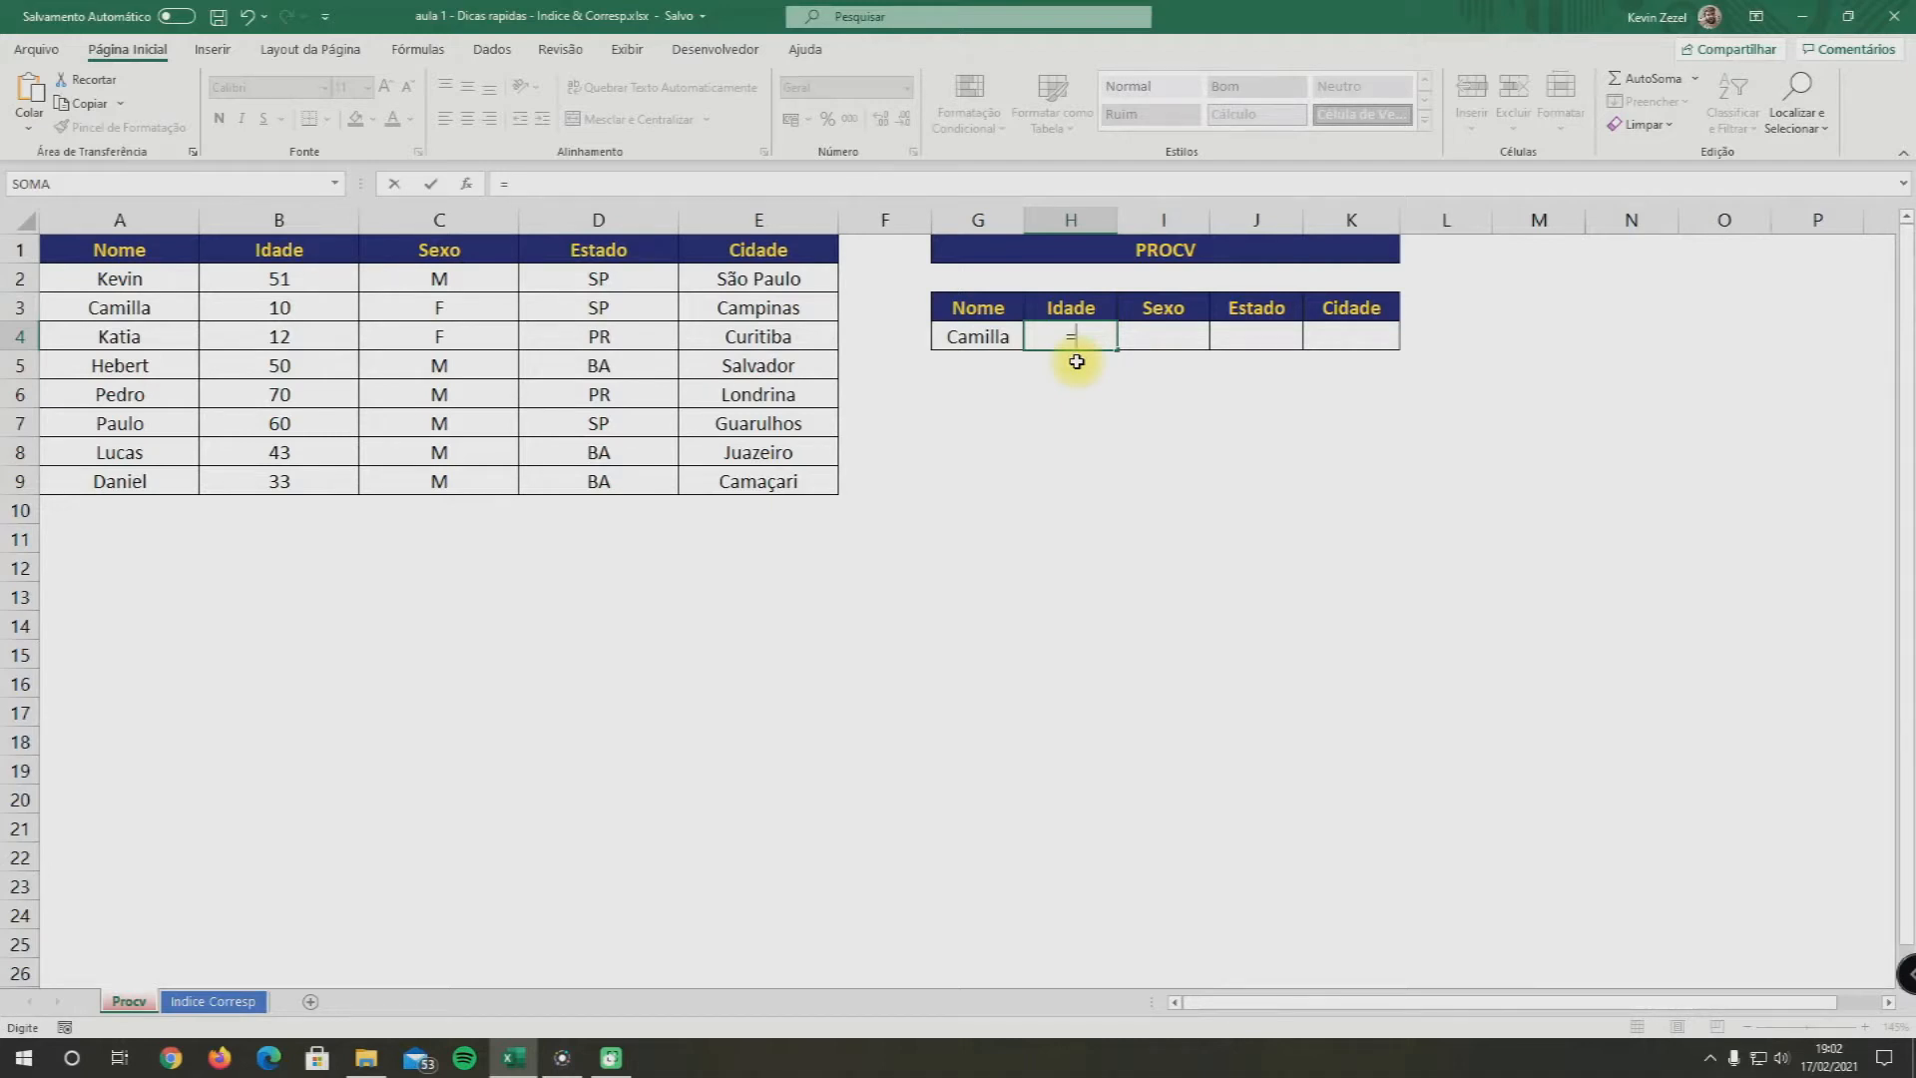
pyautogui.write('procv(')
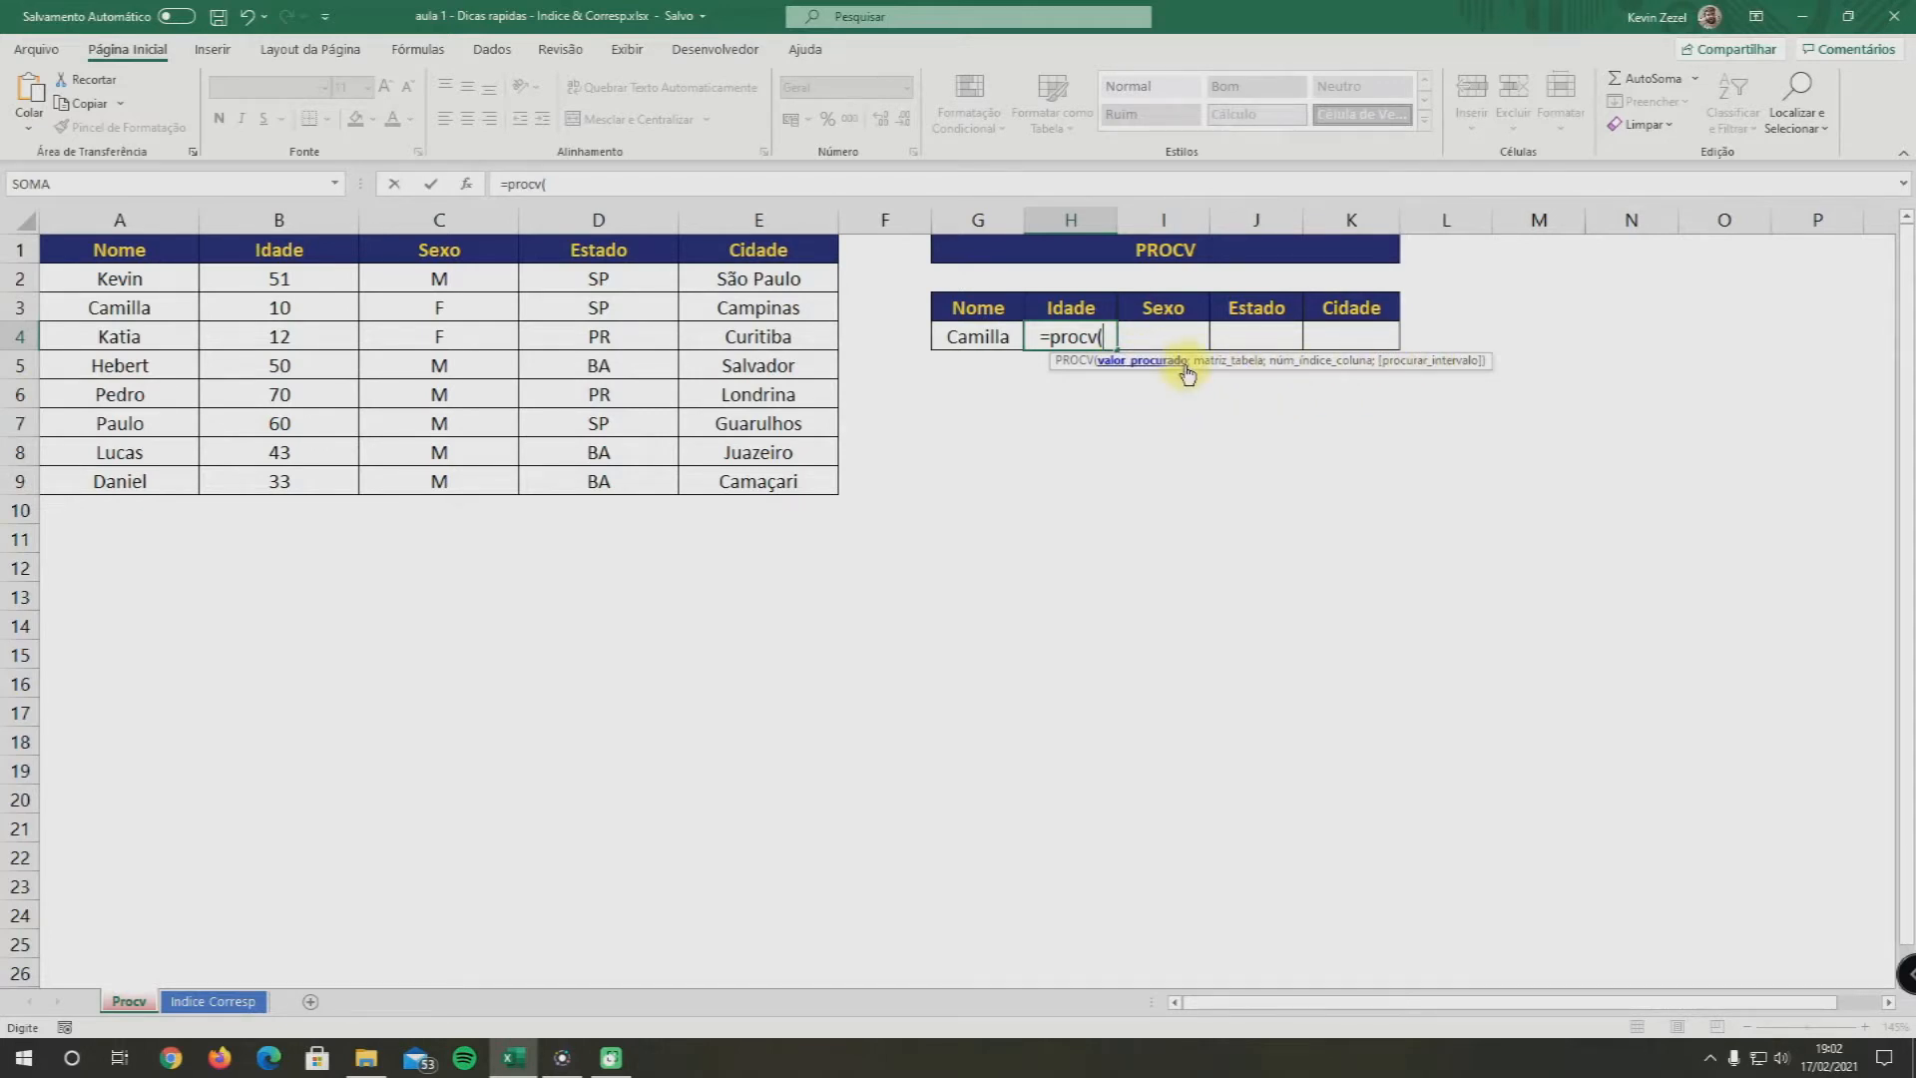
pyautogui.click(993, 342)
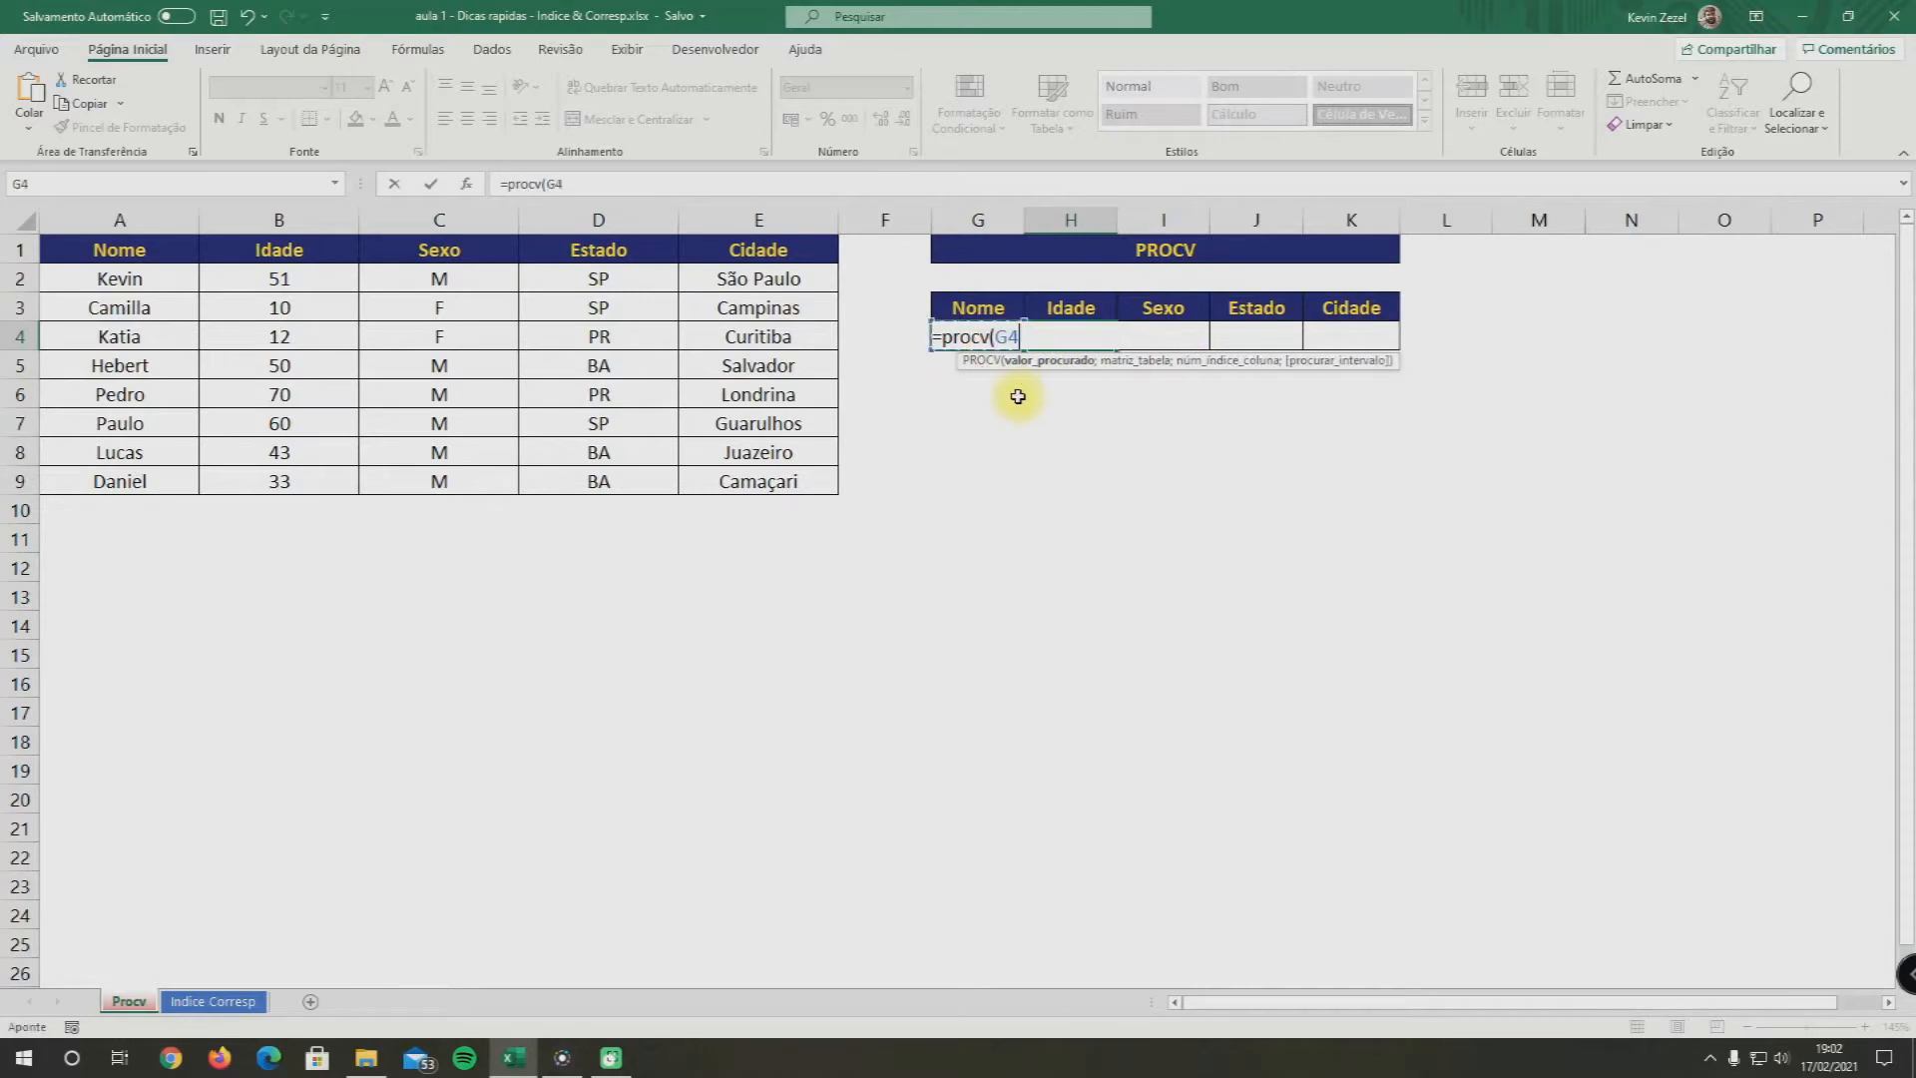
pyautogui.write(';')
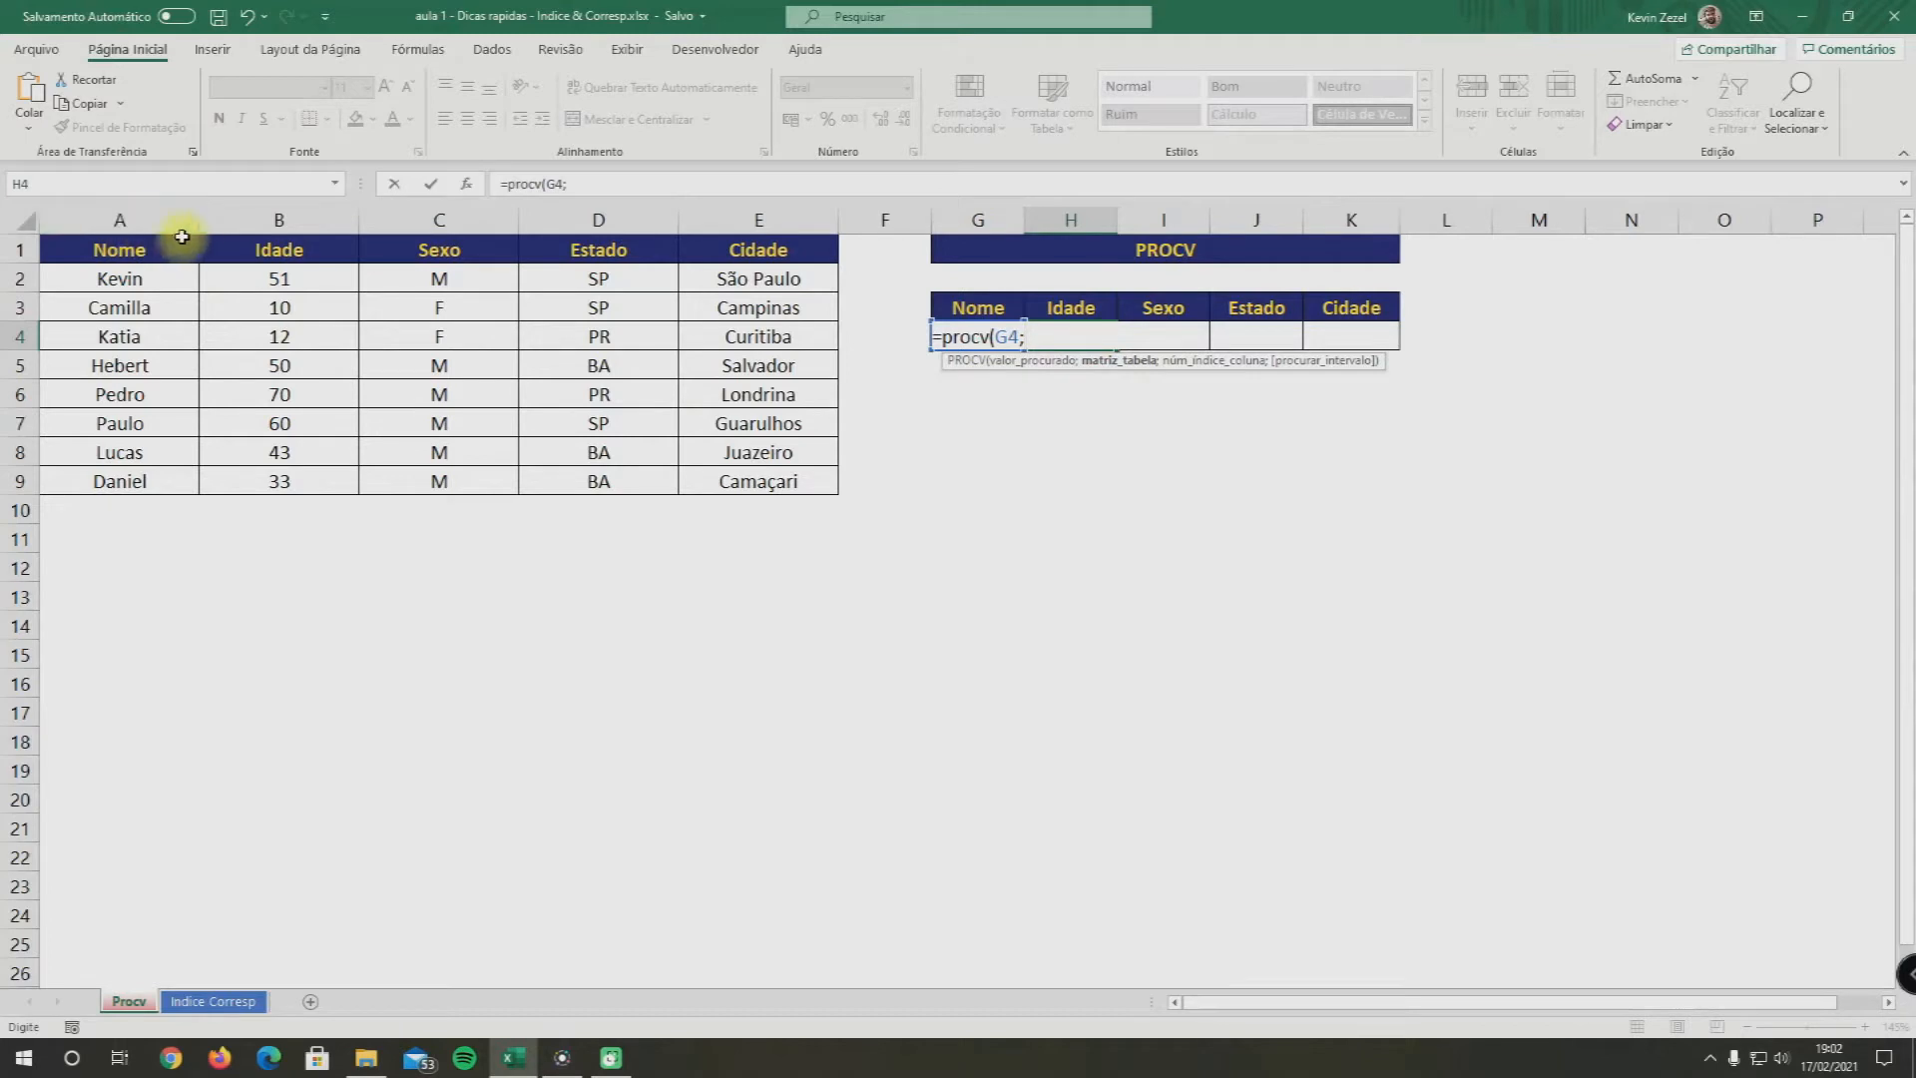
pyautogui.click(141, 219)
pyautogui.moveTo(233, 227); pyautogui.dragTo(774, 222)
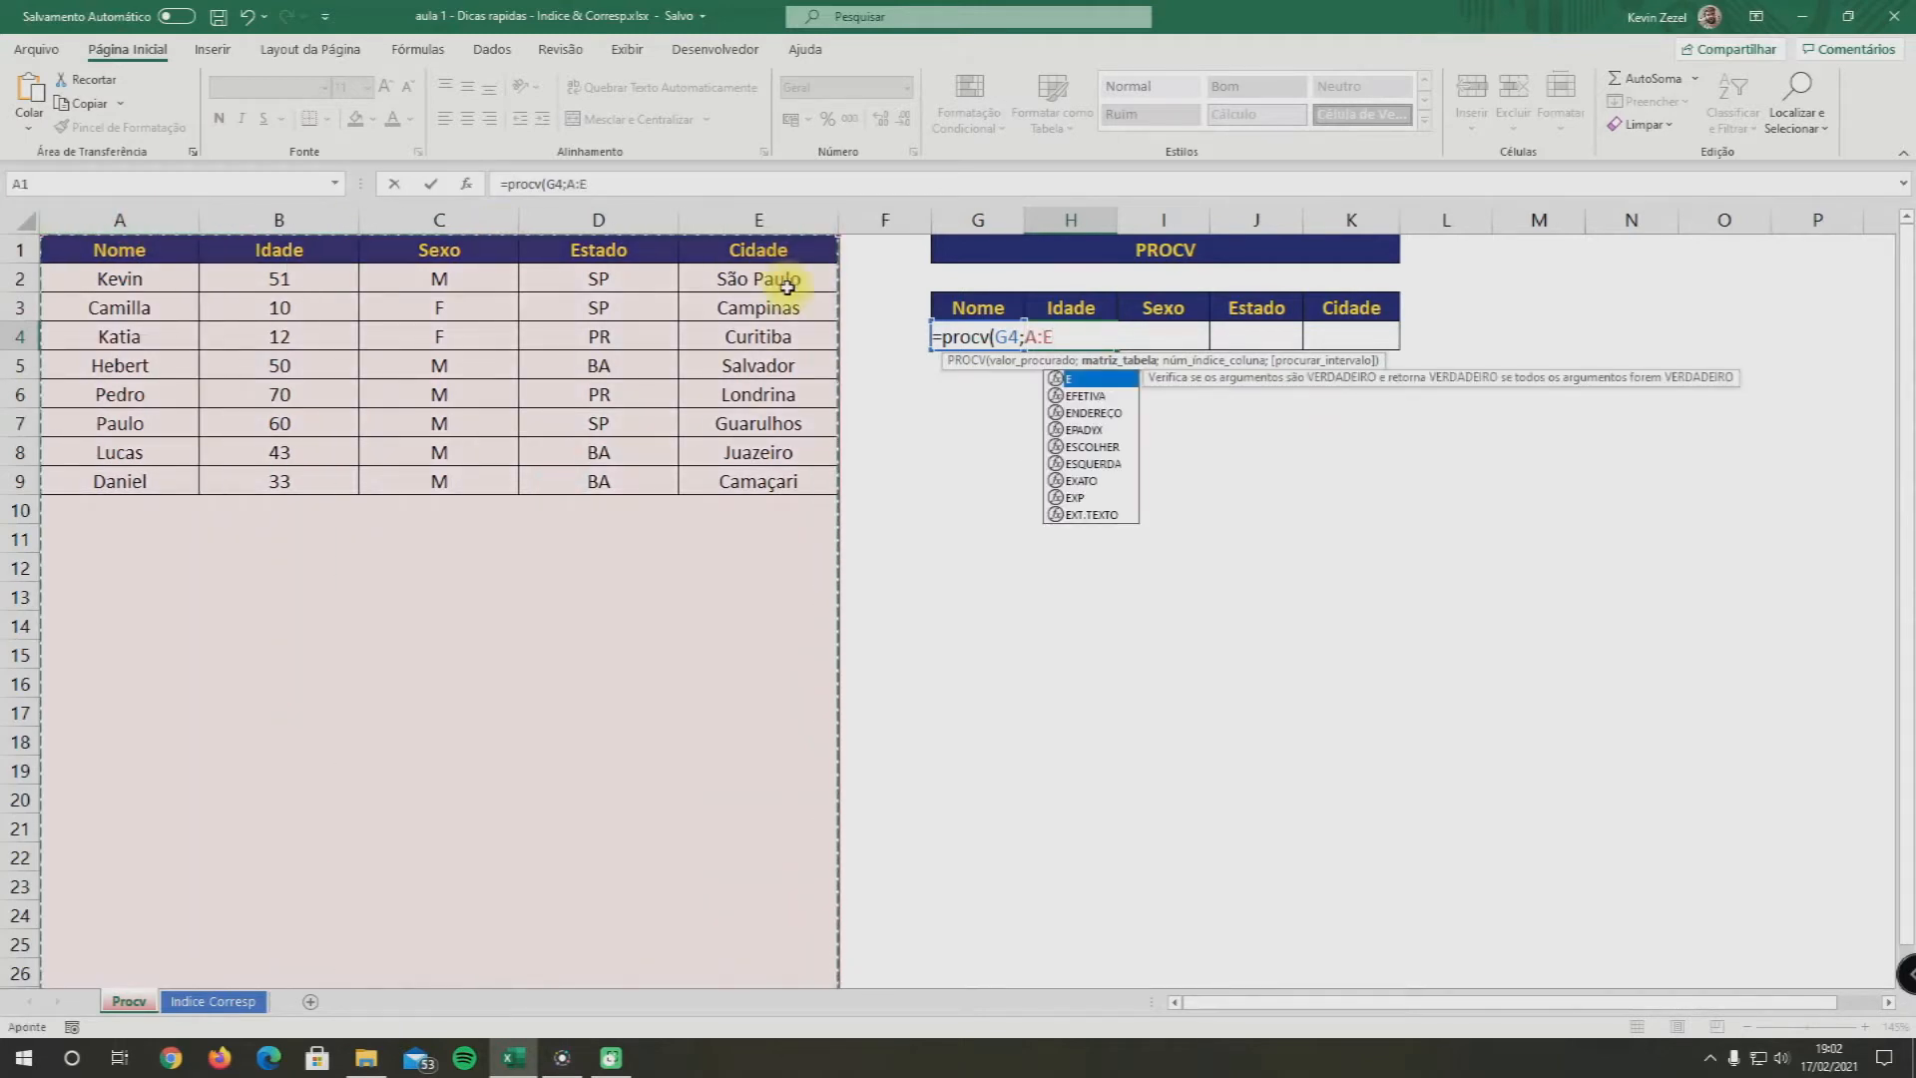
pyautogui.write(';')
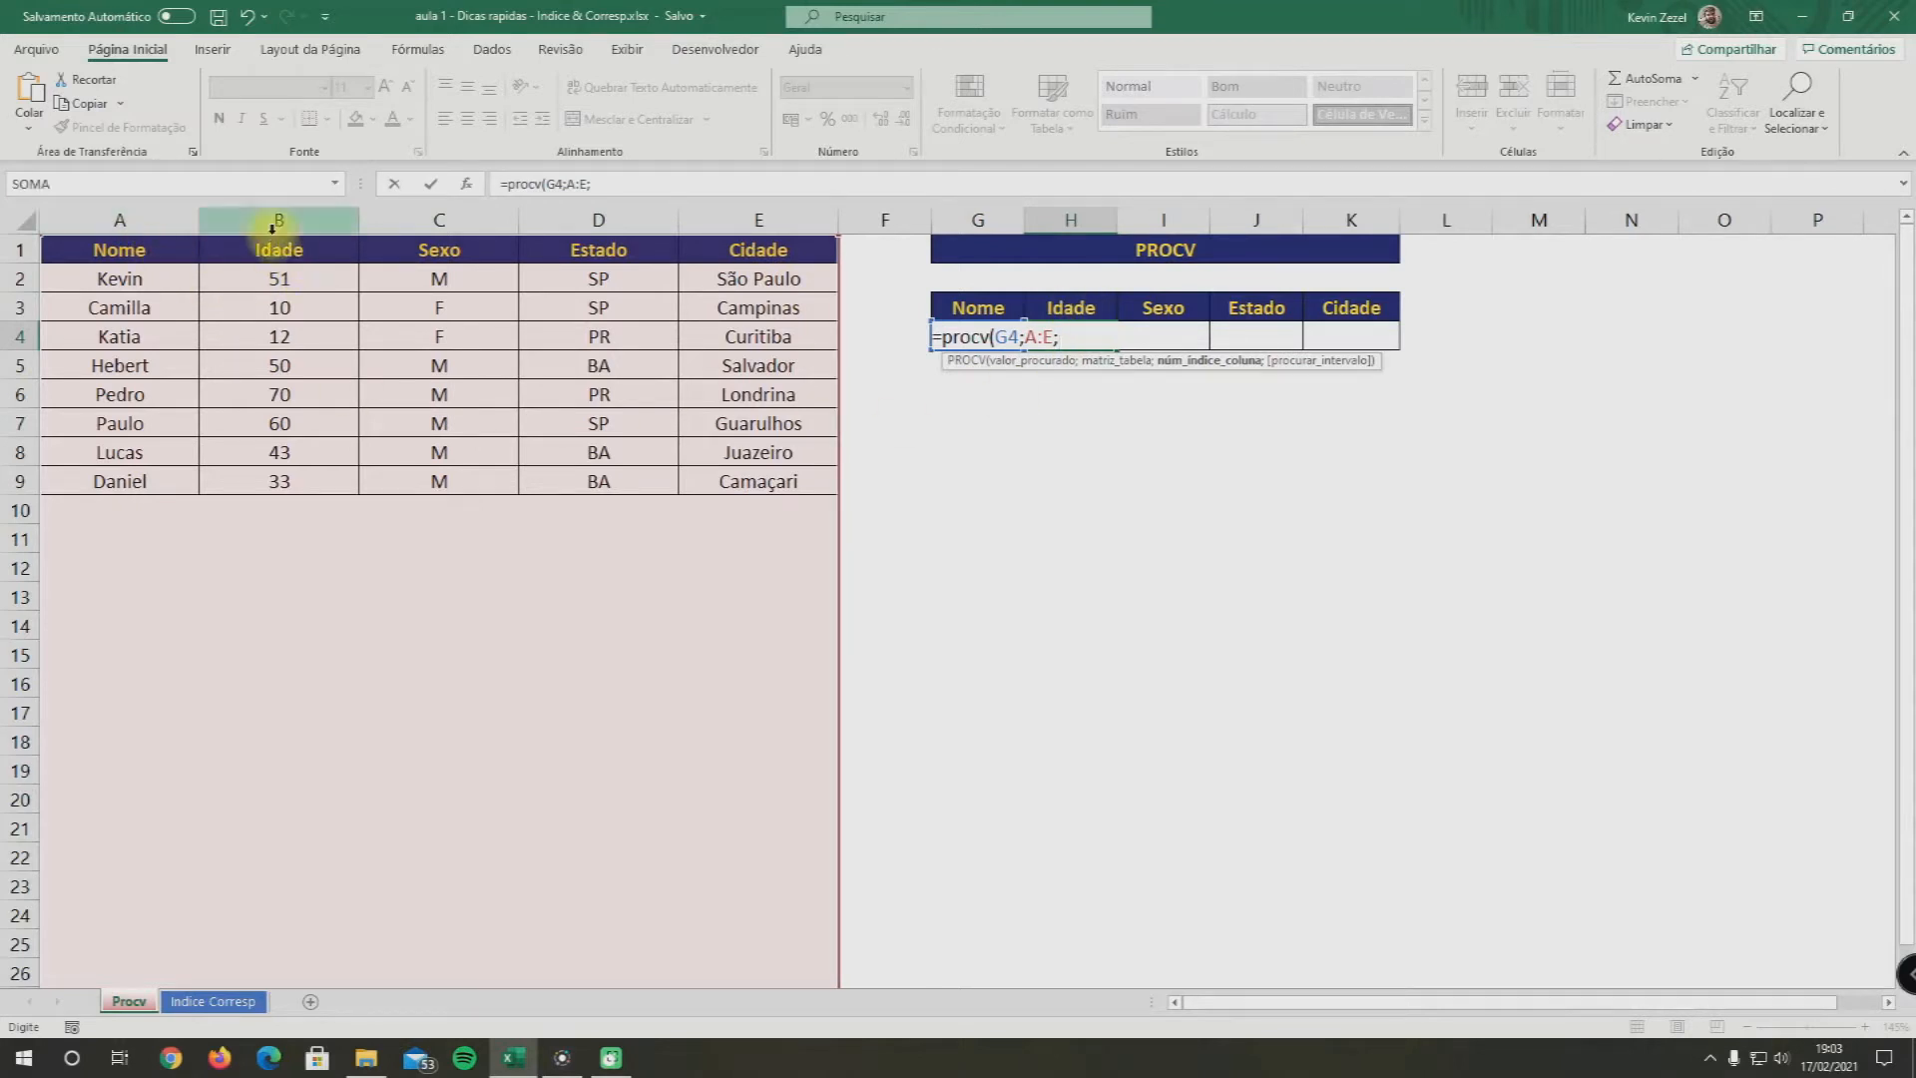
pyautogui.write('2')
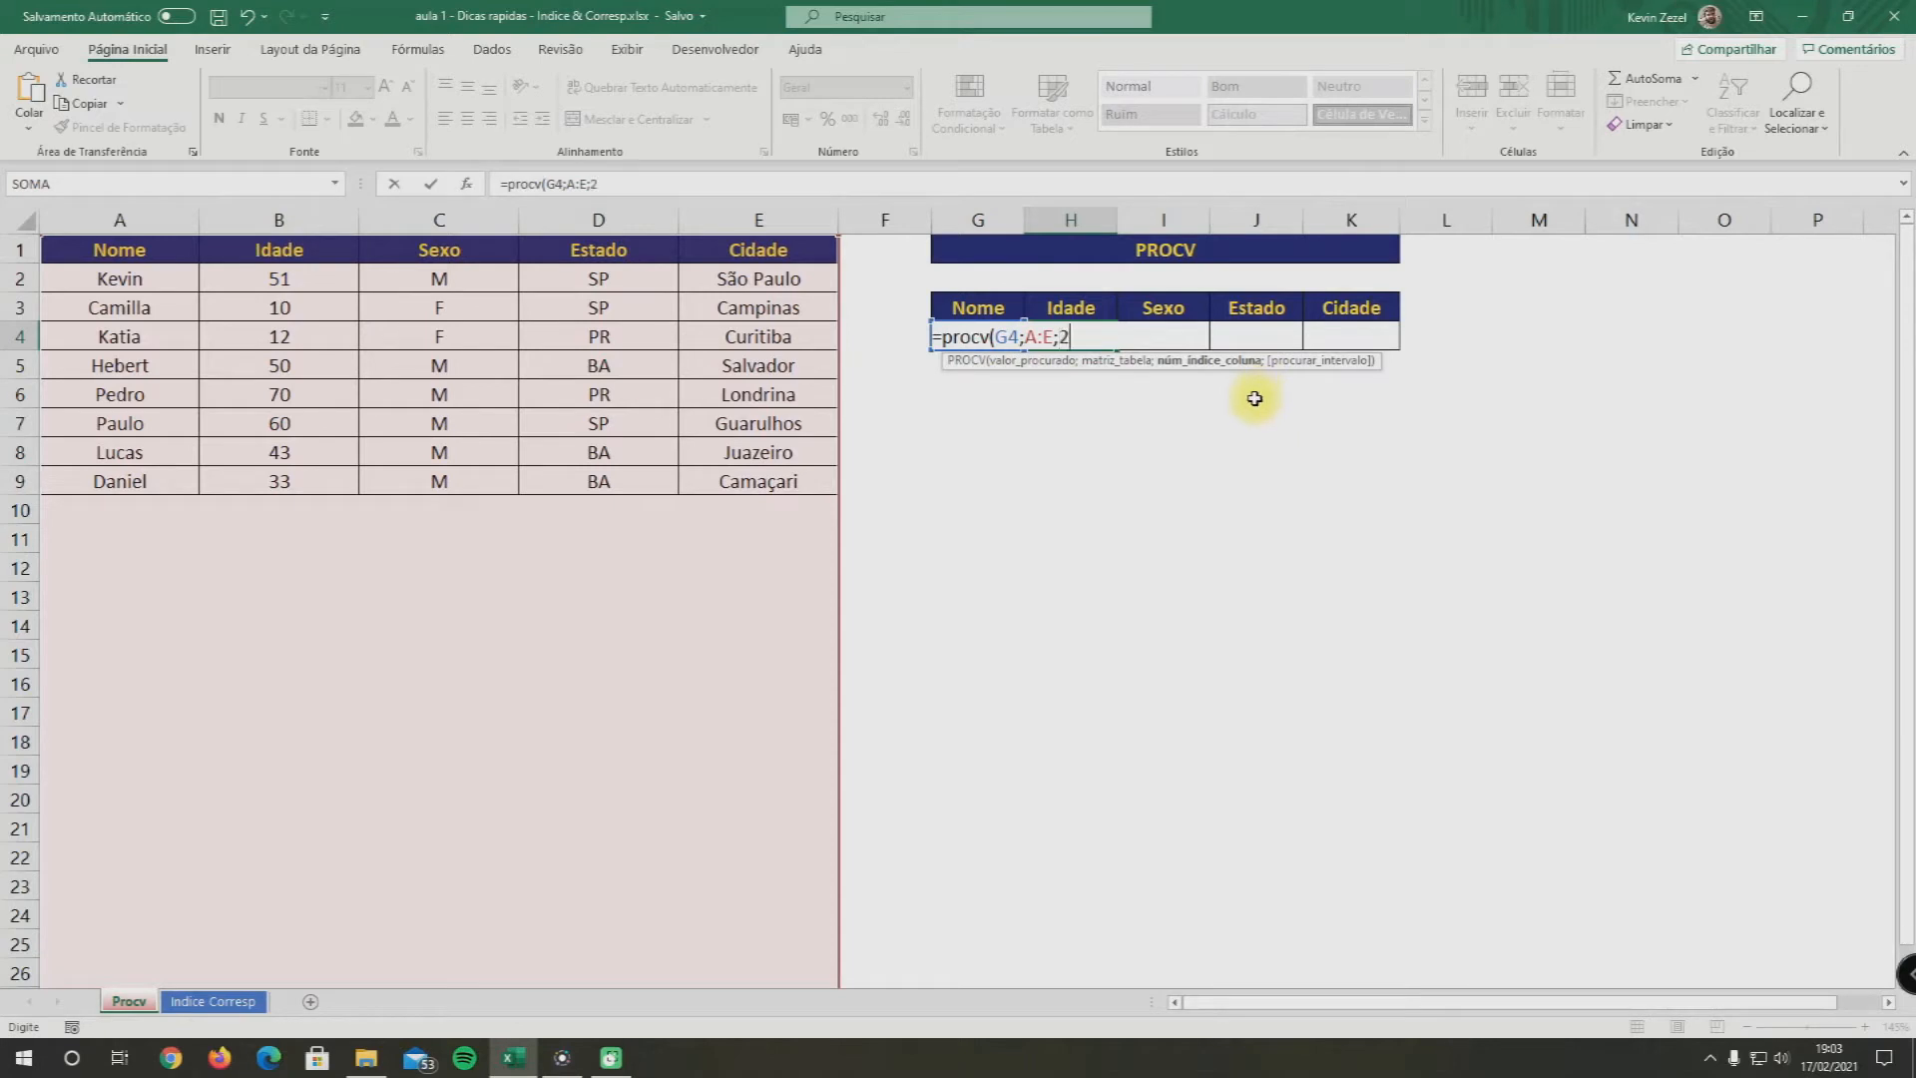
pyautogui.write(';0')
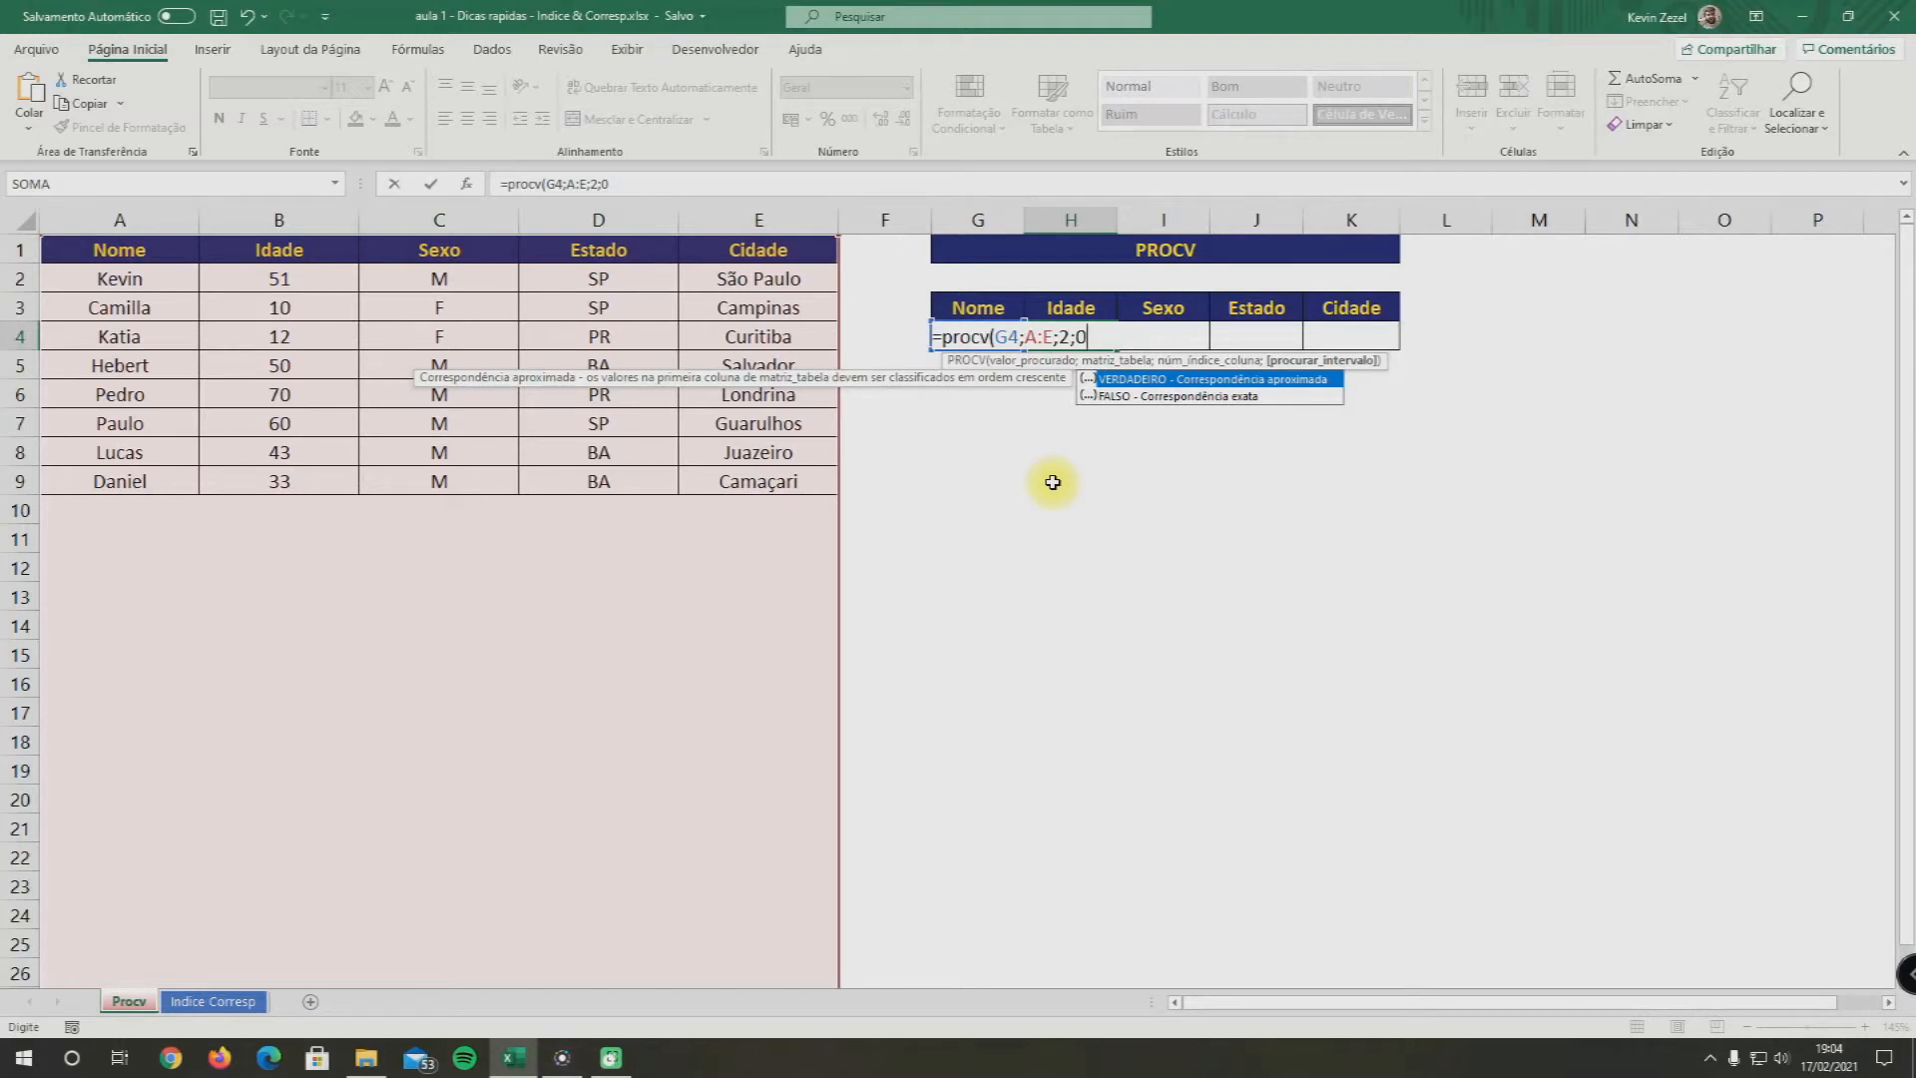
pyautogui.write(')')
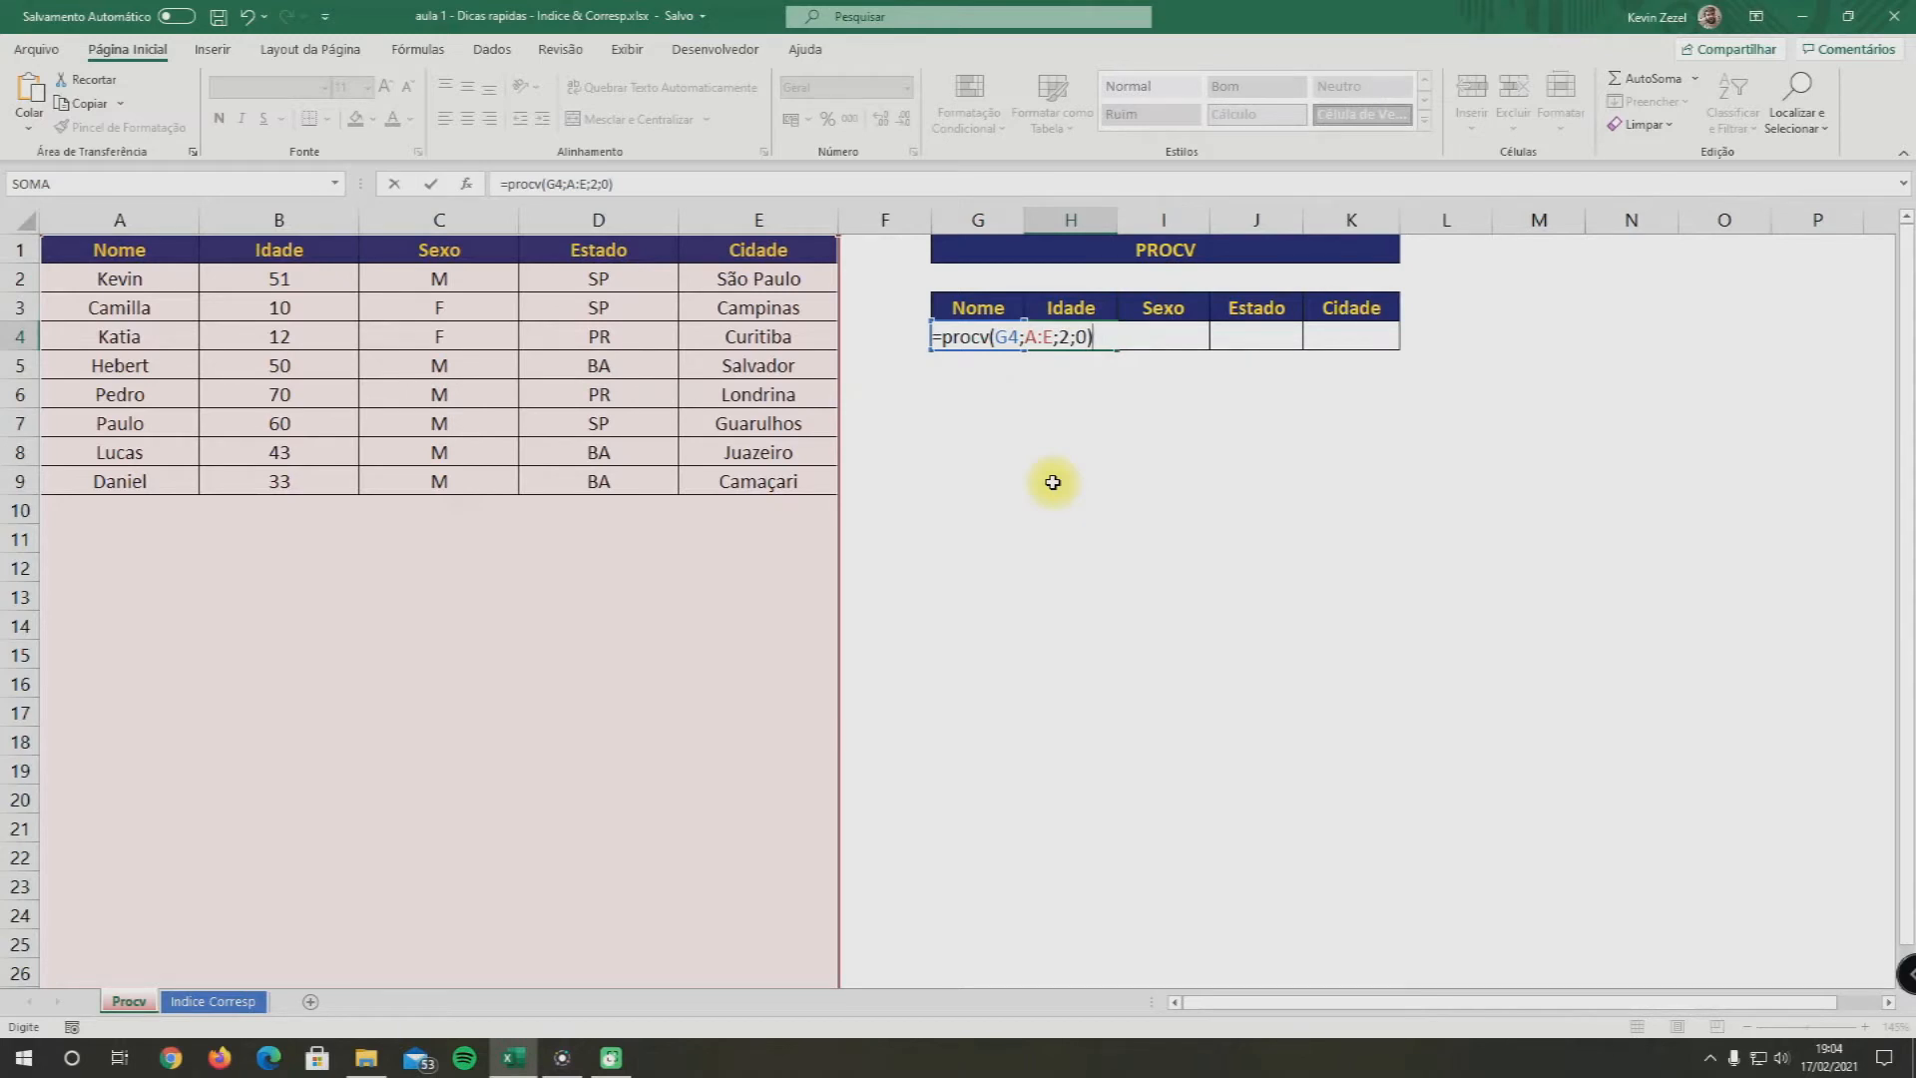
pyautogui.press('Return')
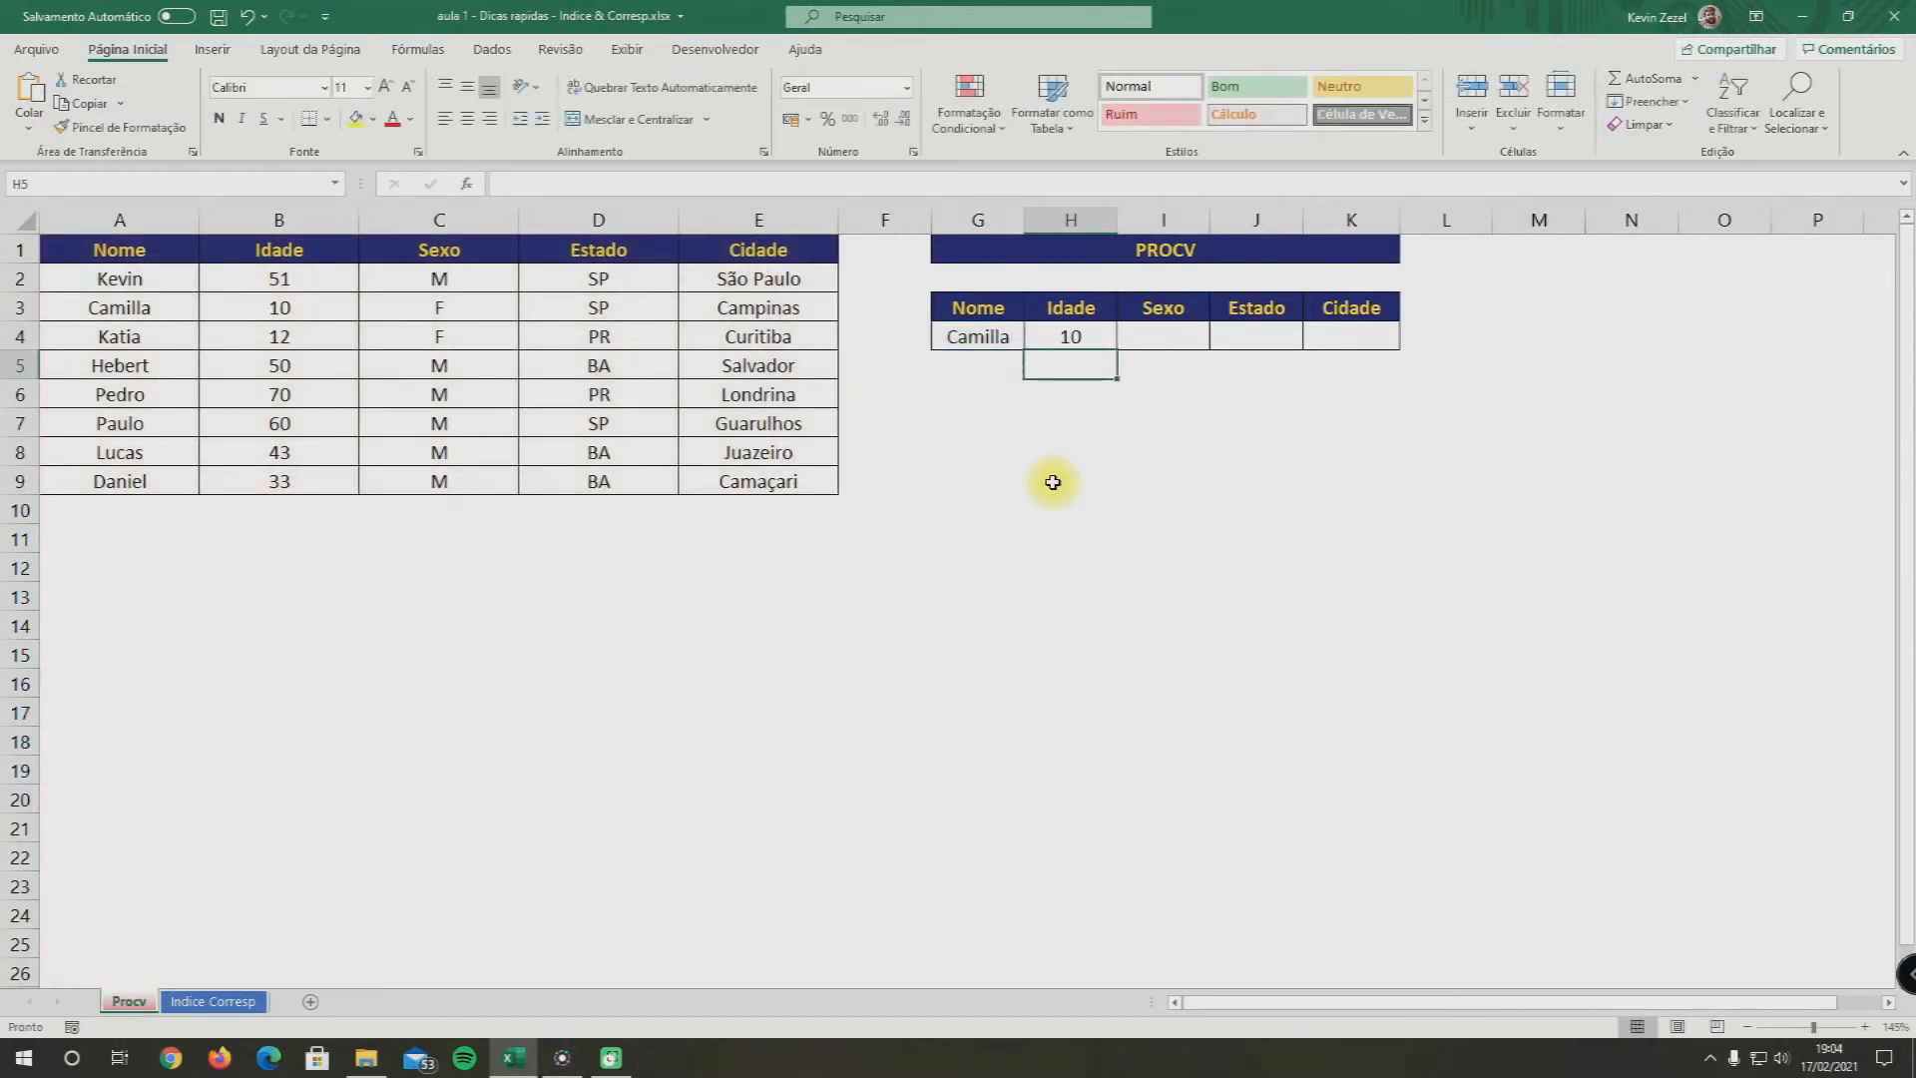
pyautogui.click(1093, 342)
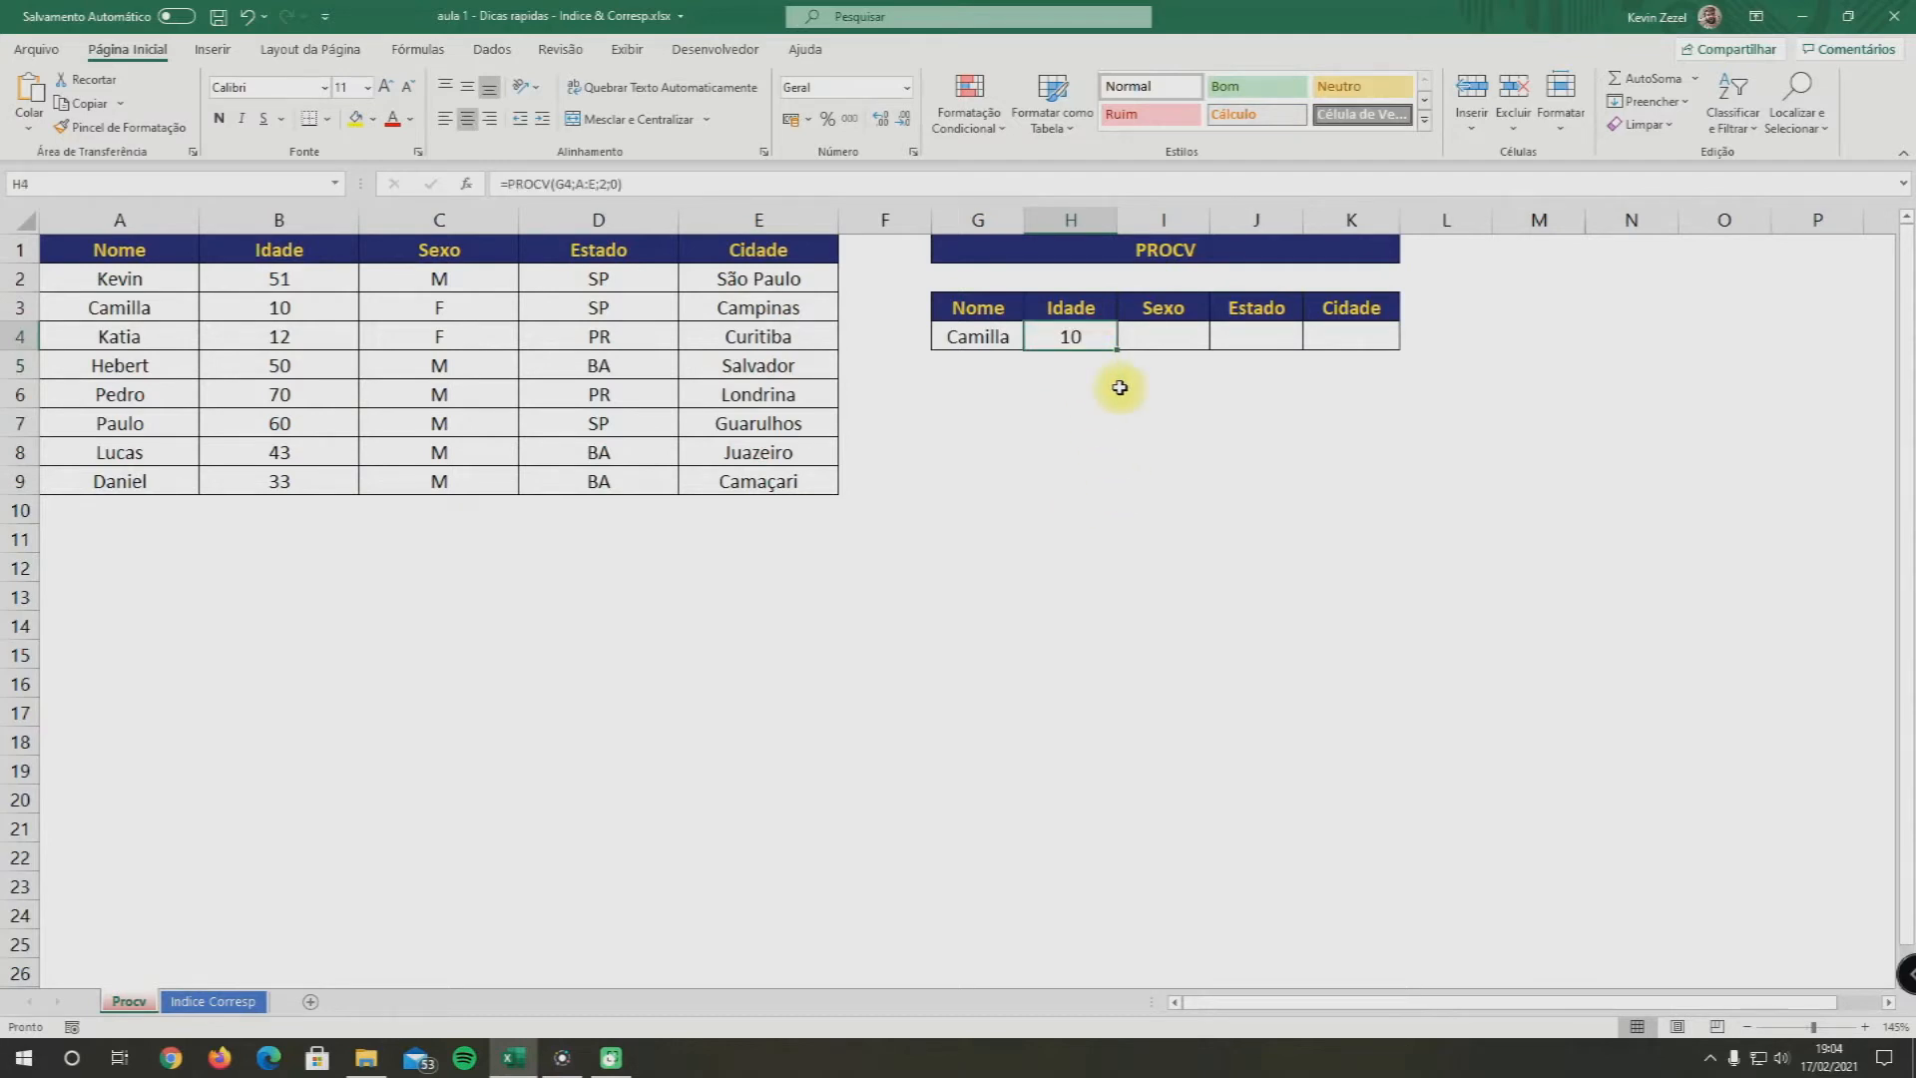
# Enter =PROCV(G4;A:E;3;0) in I4 to return the Sexo value for the name in G4
pyautogui.click(1154, 341)
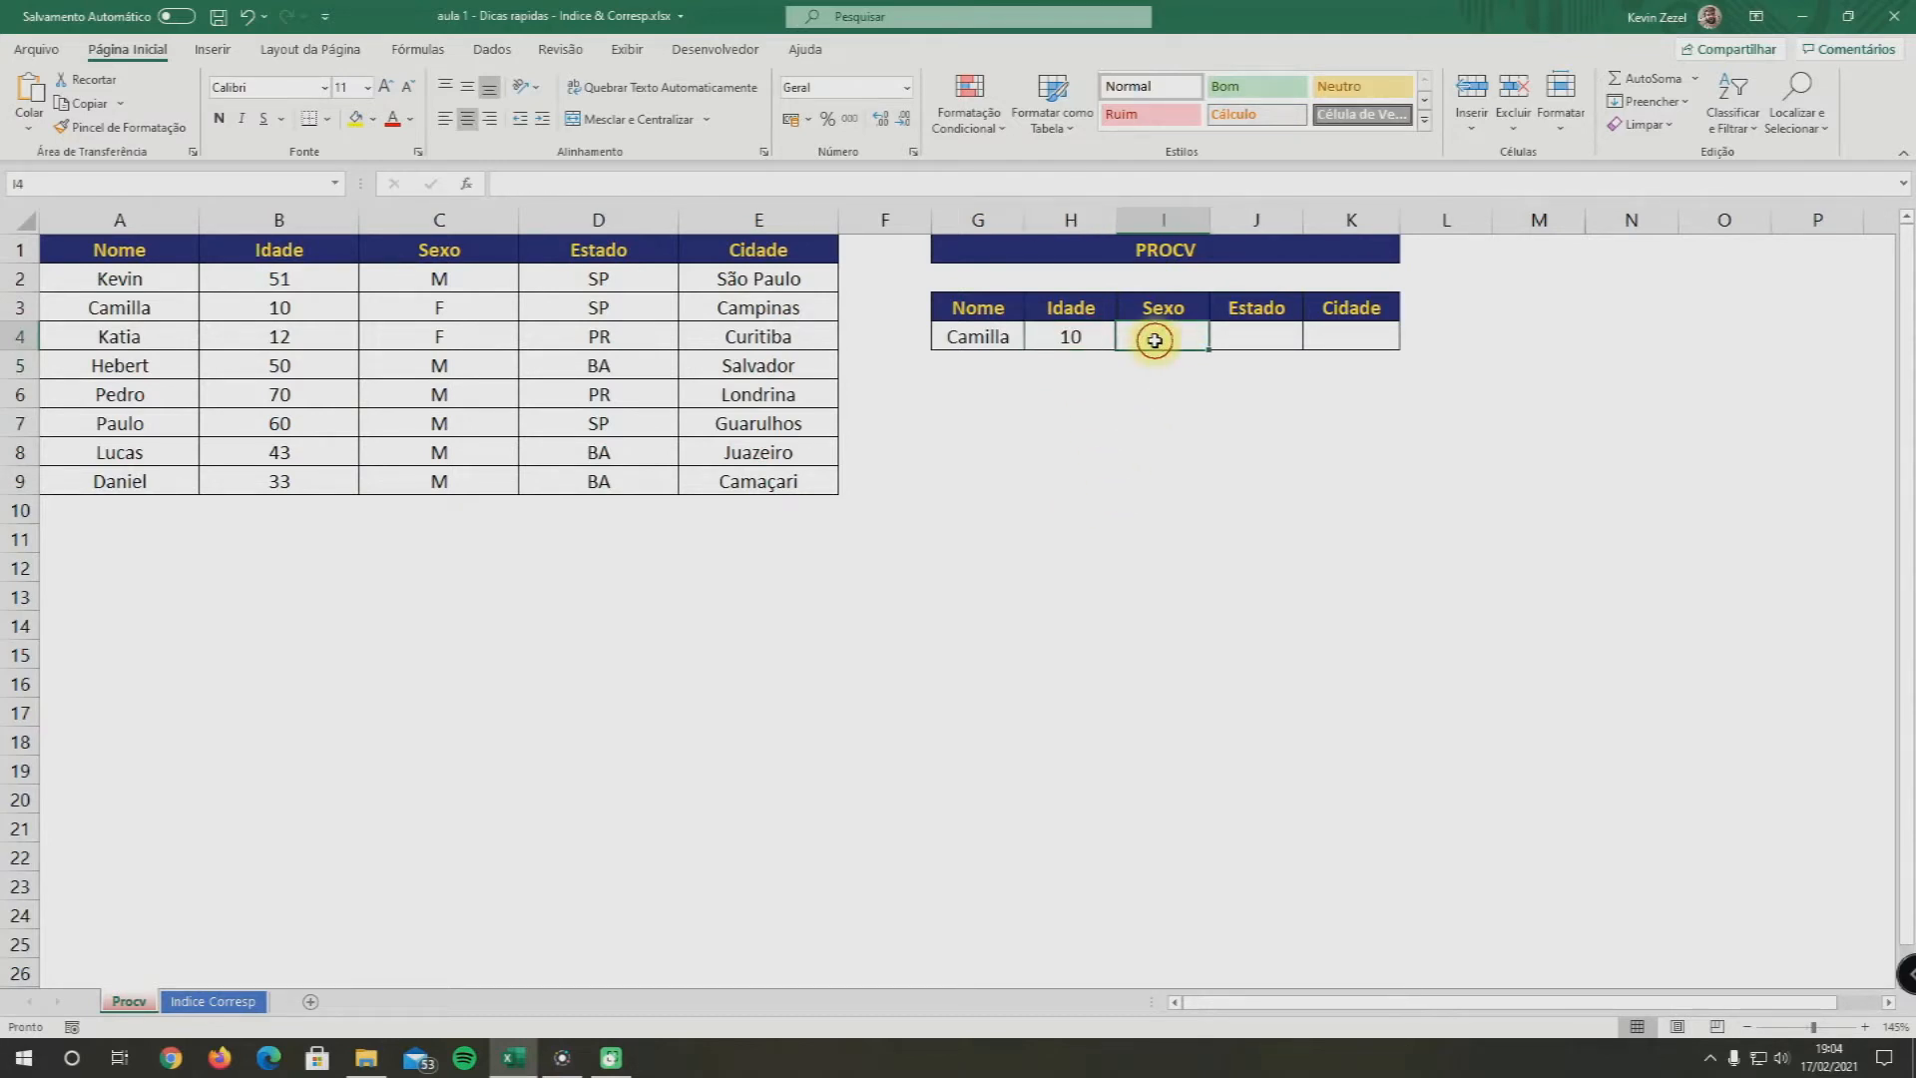
pyautogui.write('=procv(')
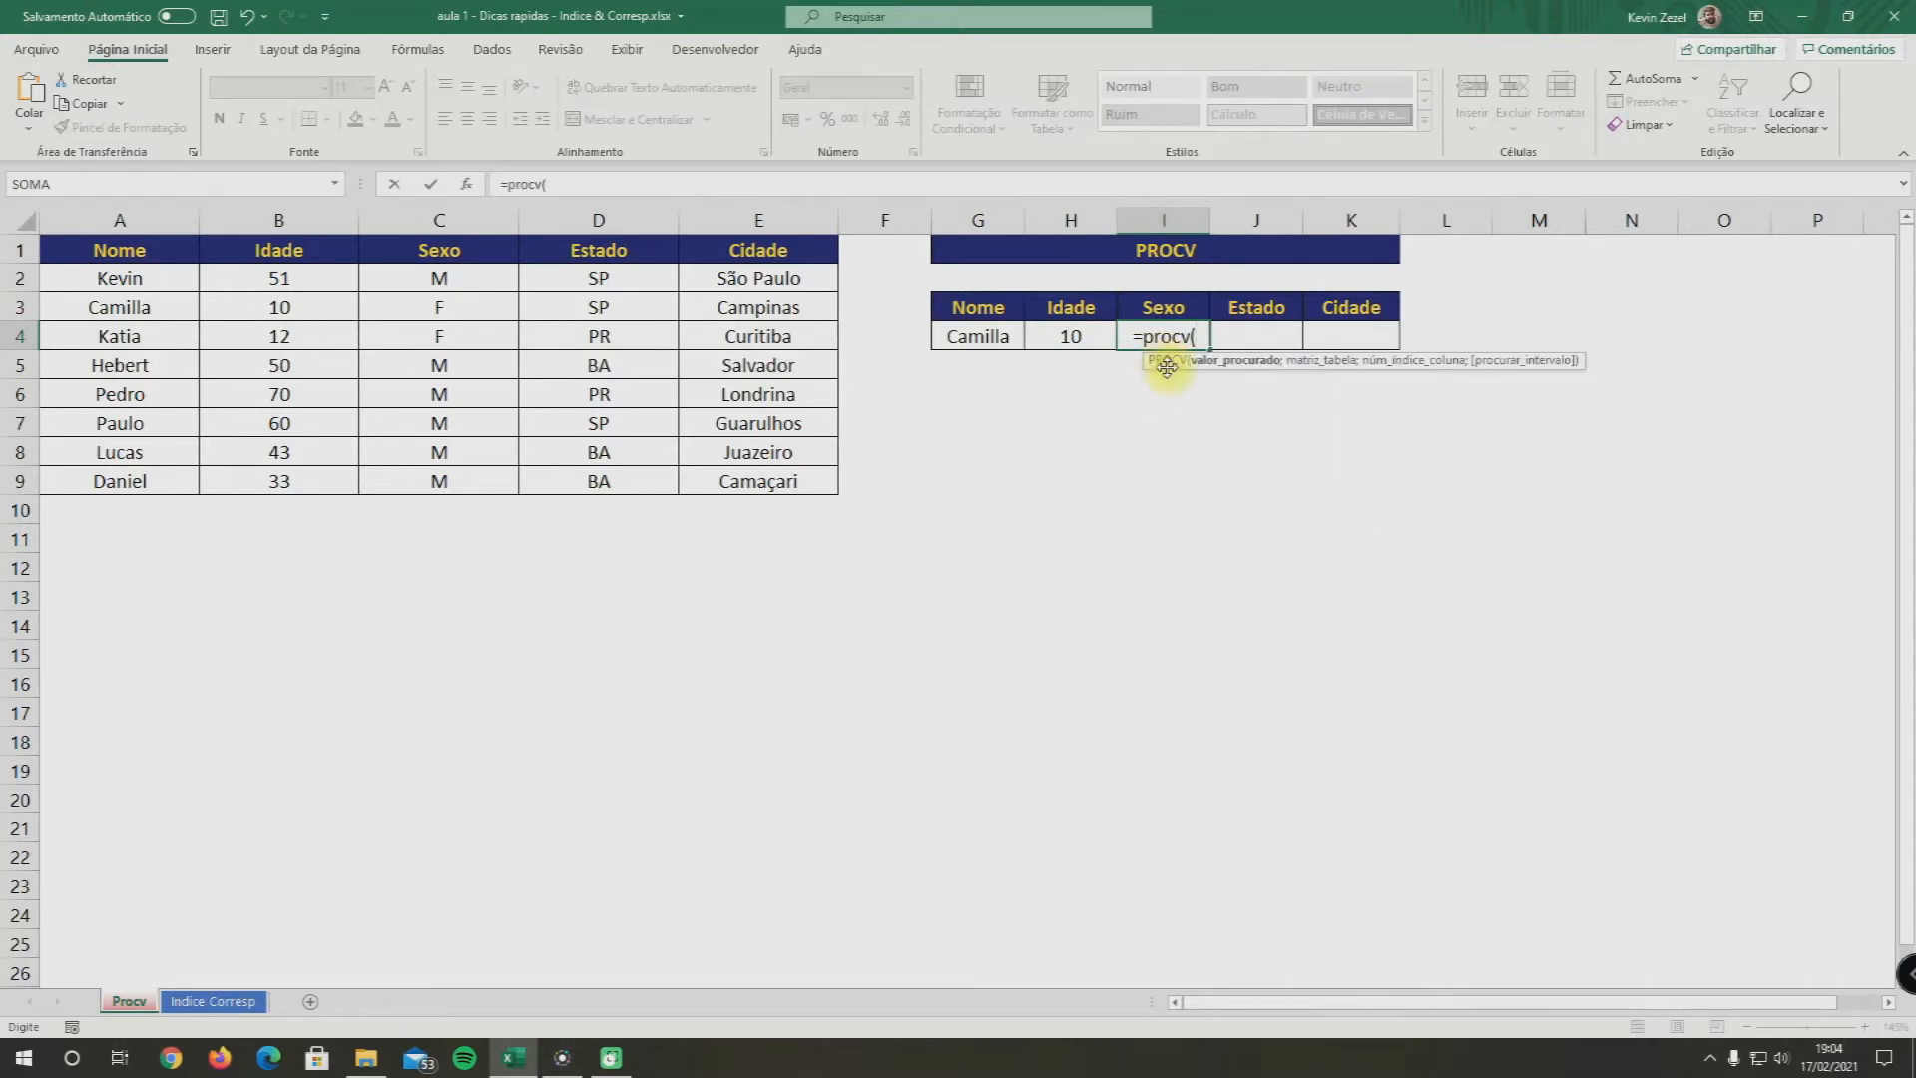
pyautogui.click(983, 339)
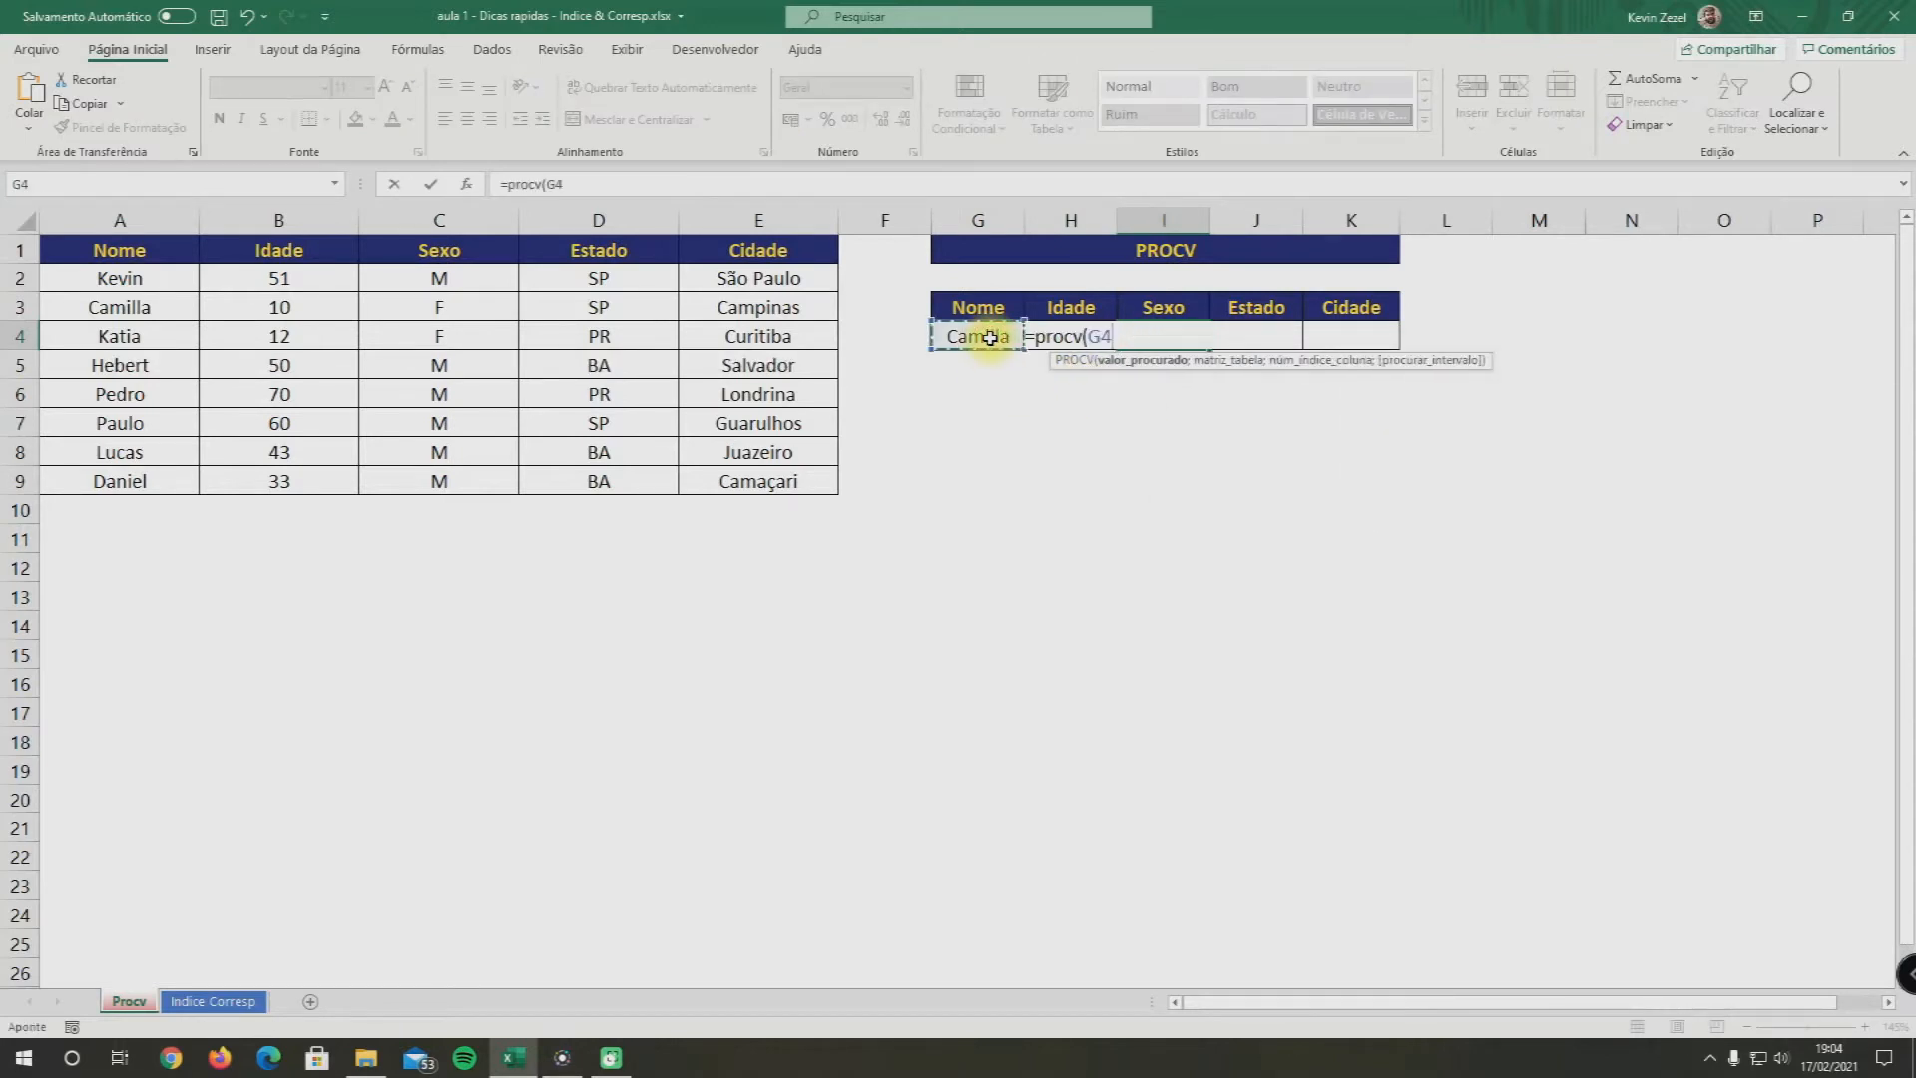
pyautogui.write(';')
pyautogui.moveTo(128, 221); pyautogui.dragTo(752, 221)
pyautogui.write(';')
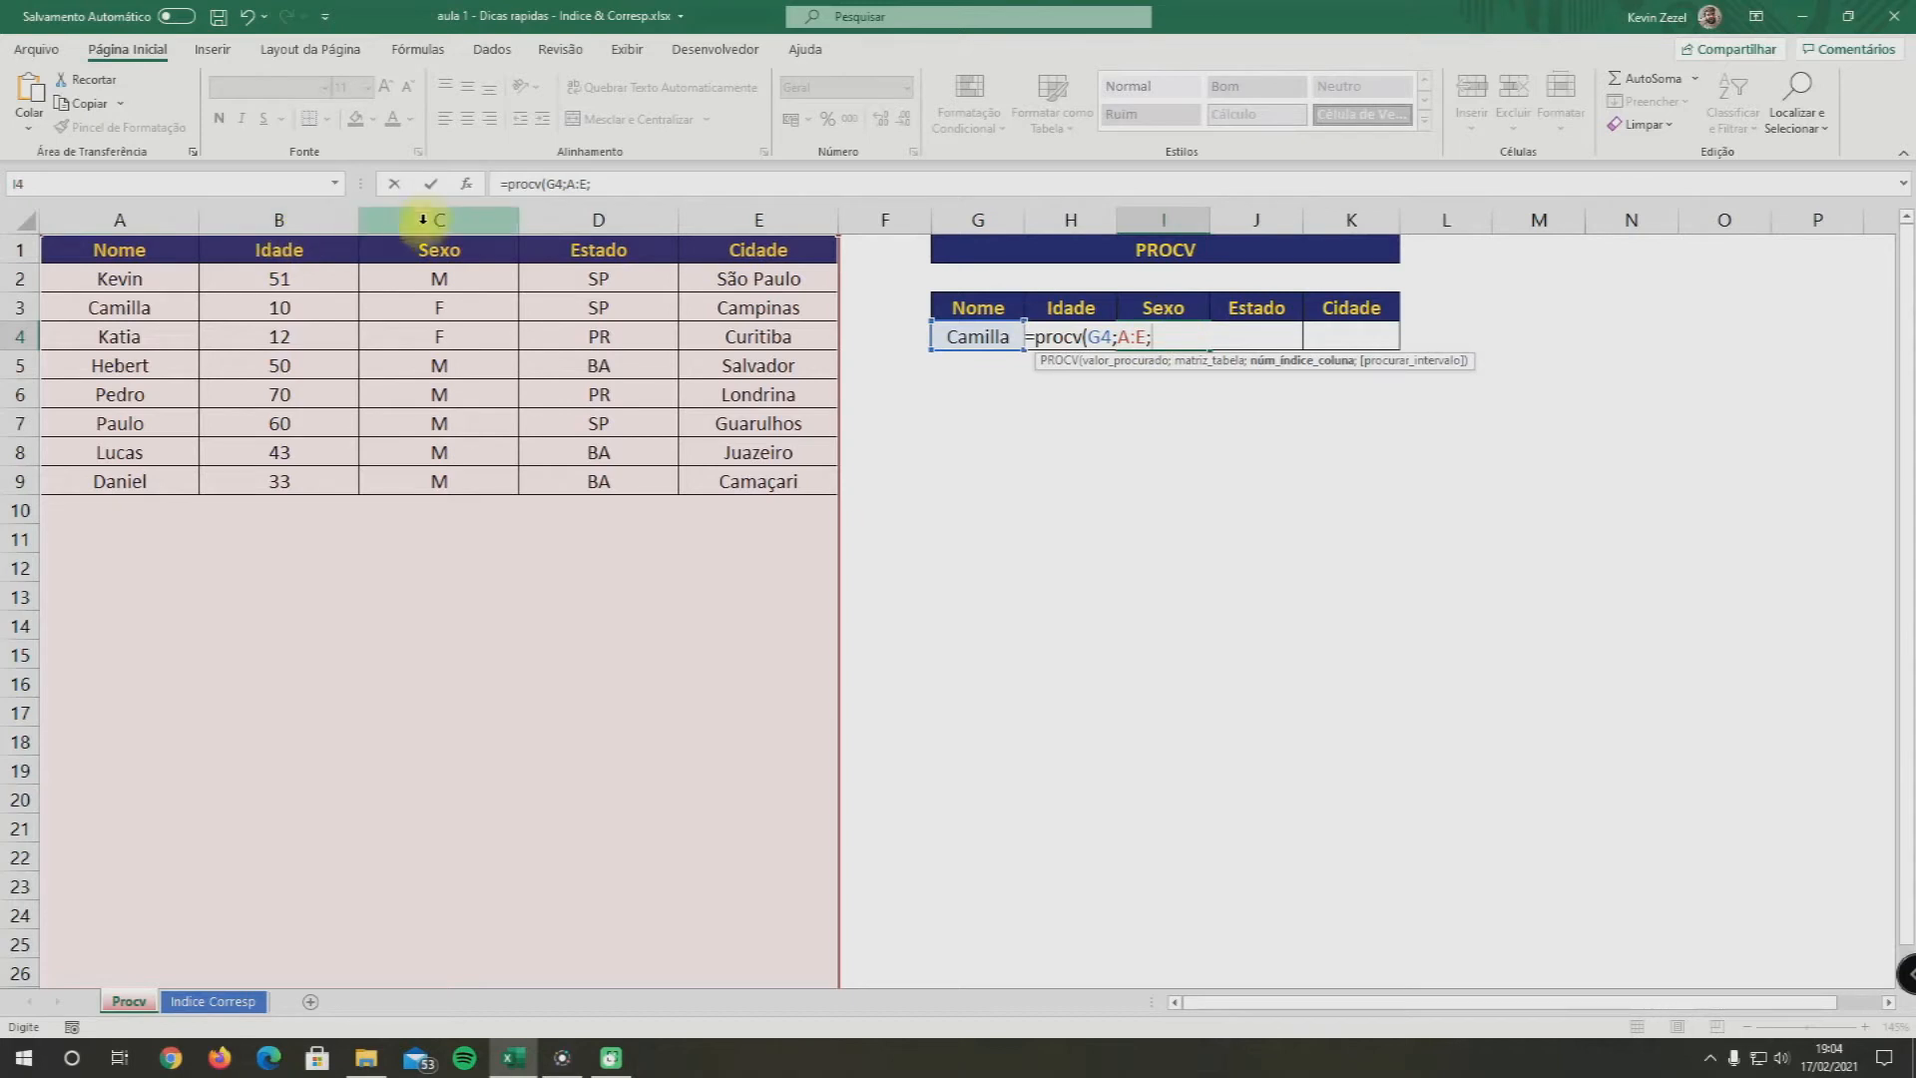
pyautogui.write('3;0')
pyautogui.press('Return')
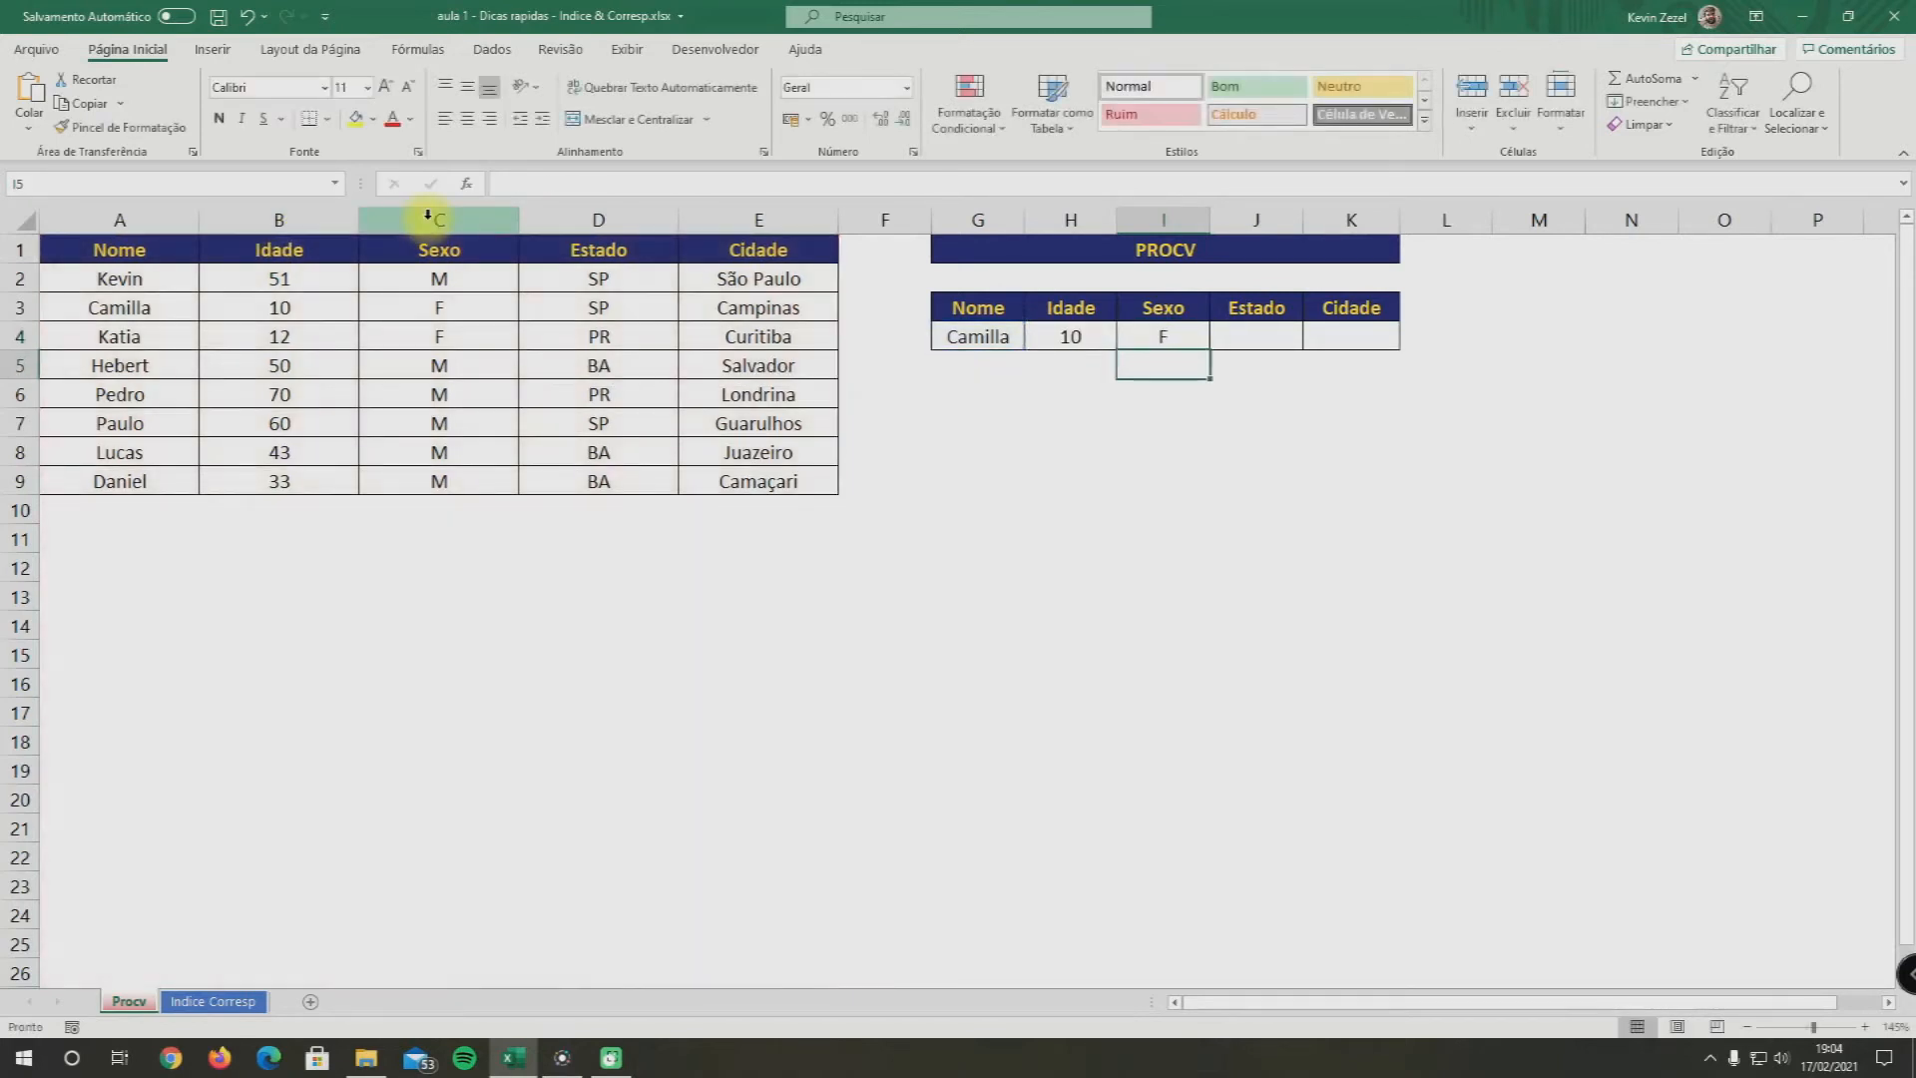
# Reuse the I4 PROCV formula in J4 and K4, with column index 4 for Estado and 5 for Cidade
pyautogui.click(1164, 344)
pyautogui.moveTo(691, 190); pyautogui.dragTo(423, 185)
pyautogui.press('Escape')
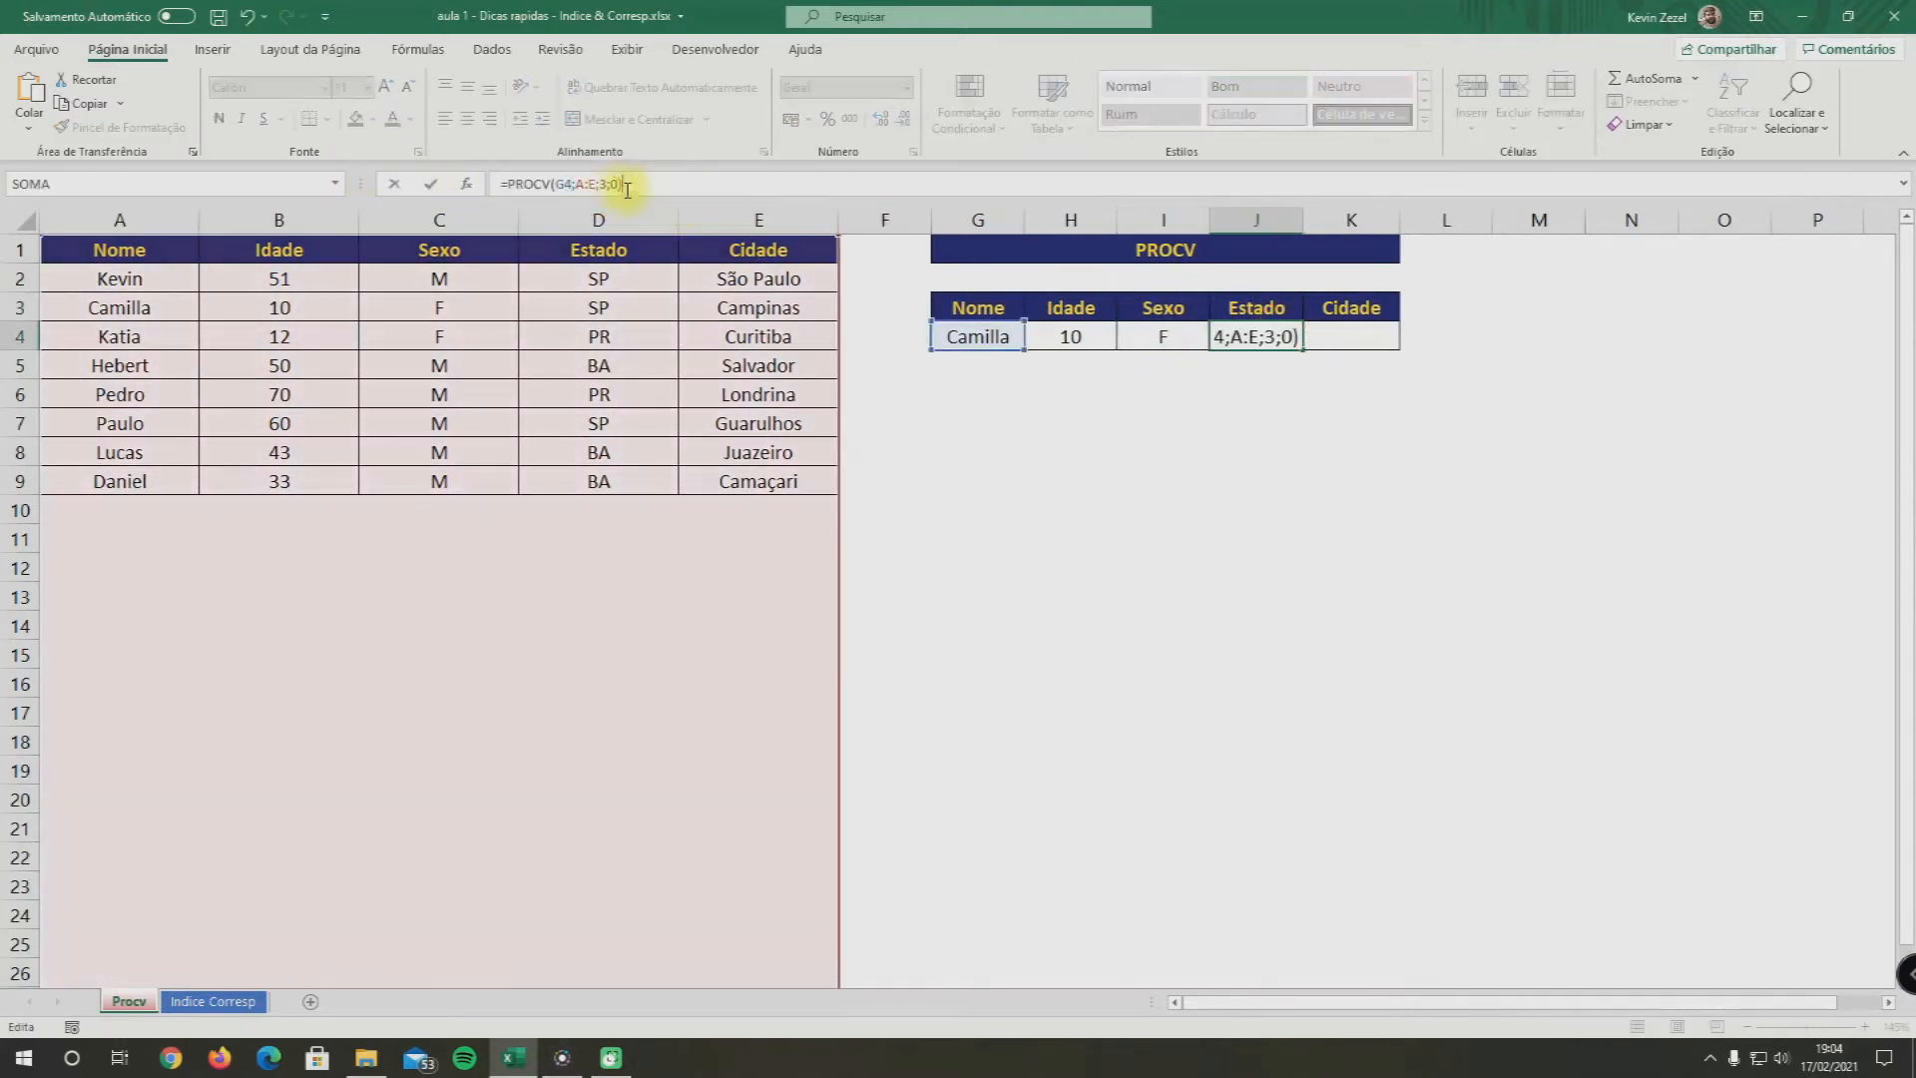
pyautogui.click(602, 183)
pyautogui.press('Return')
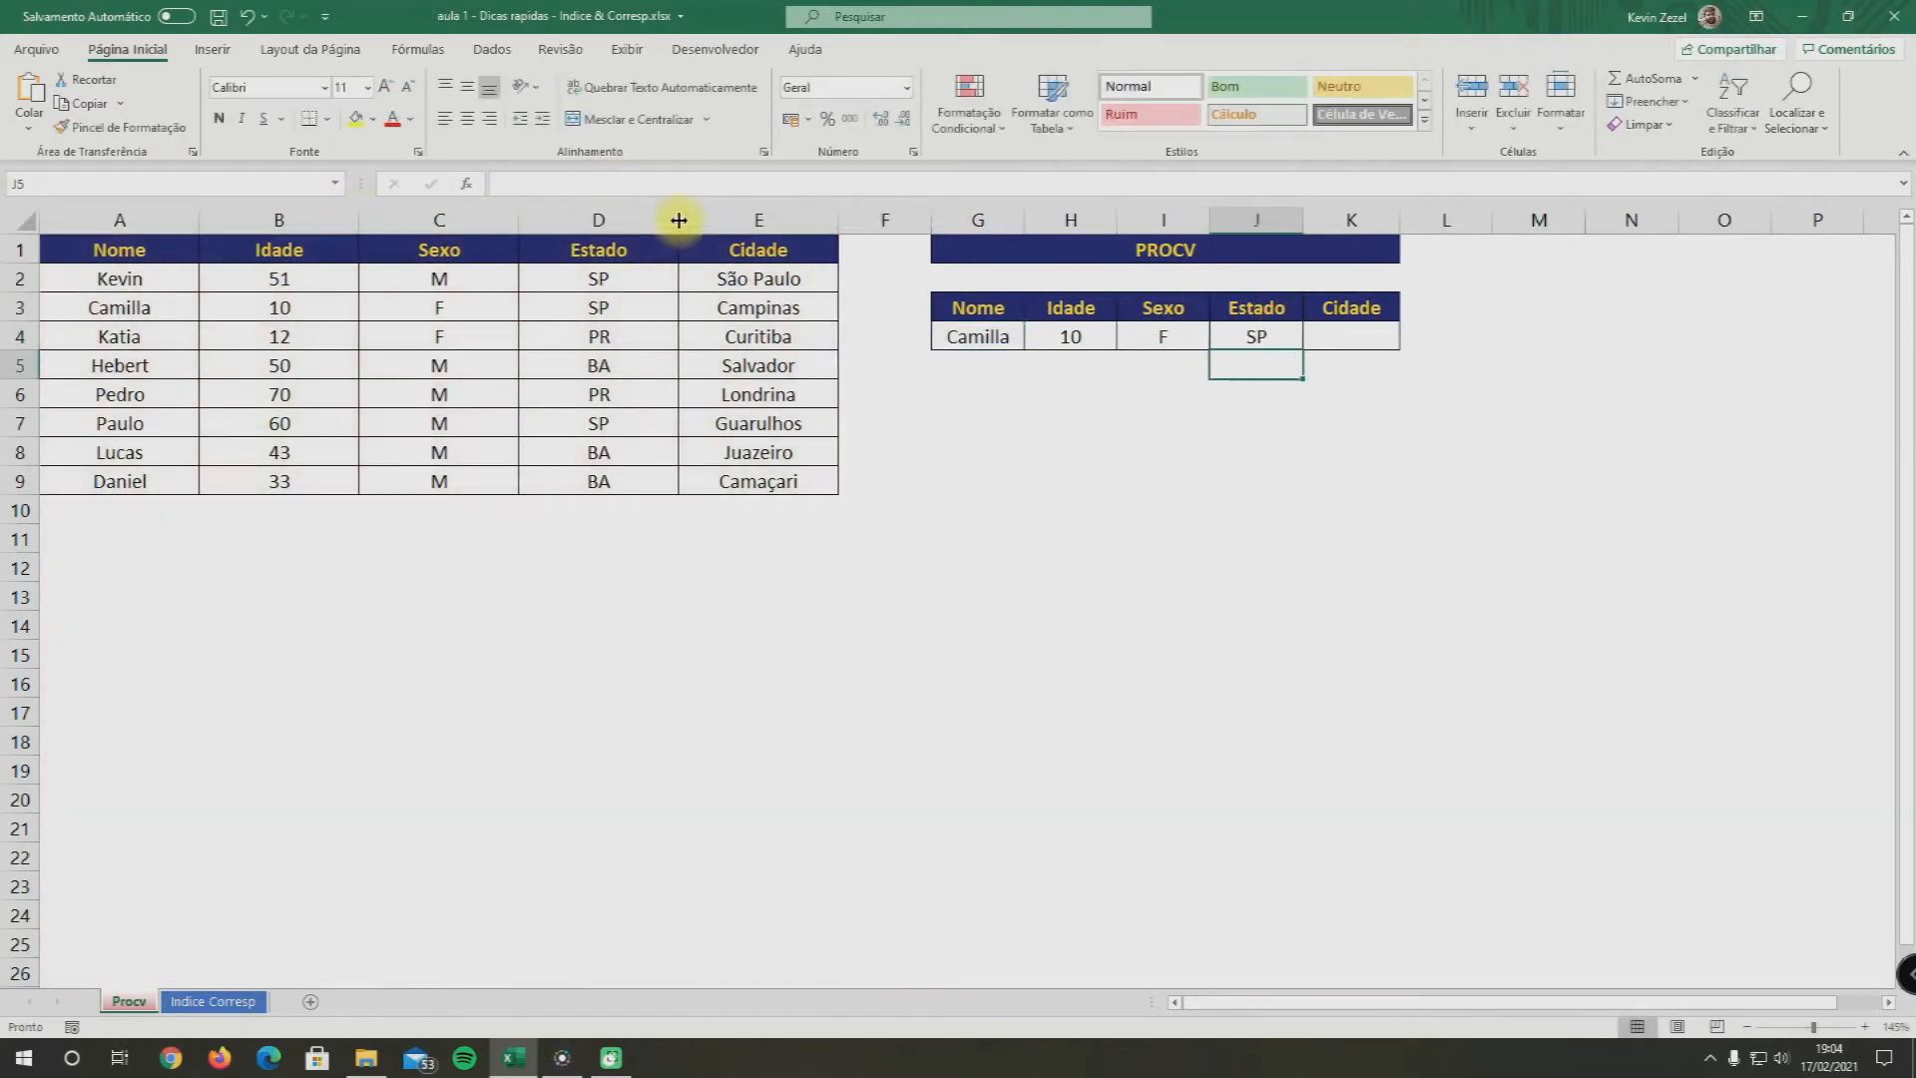
pyautogui.click(1387, 336)
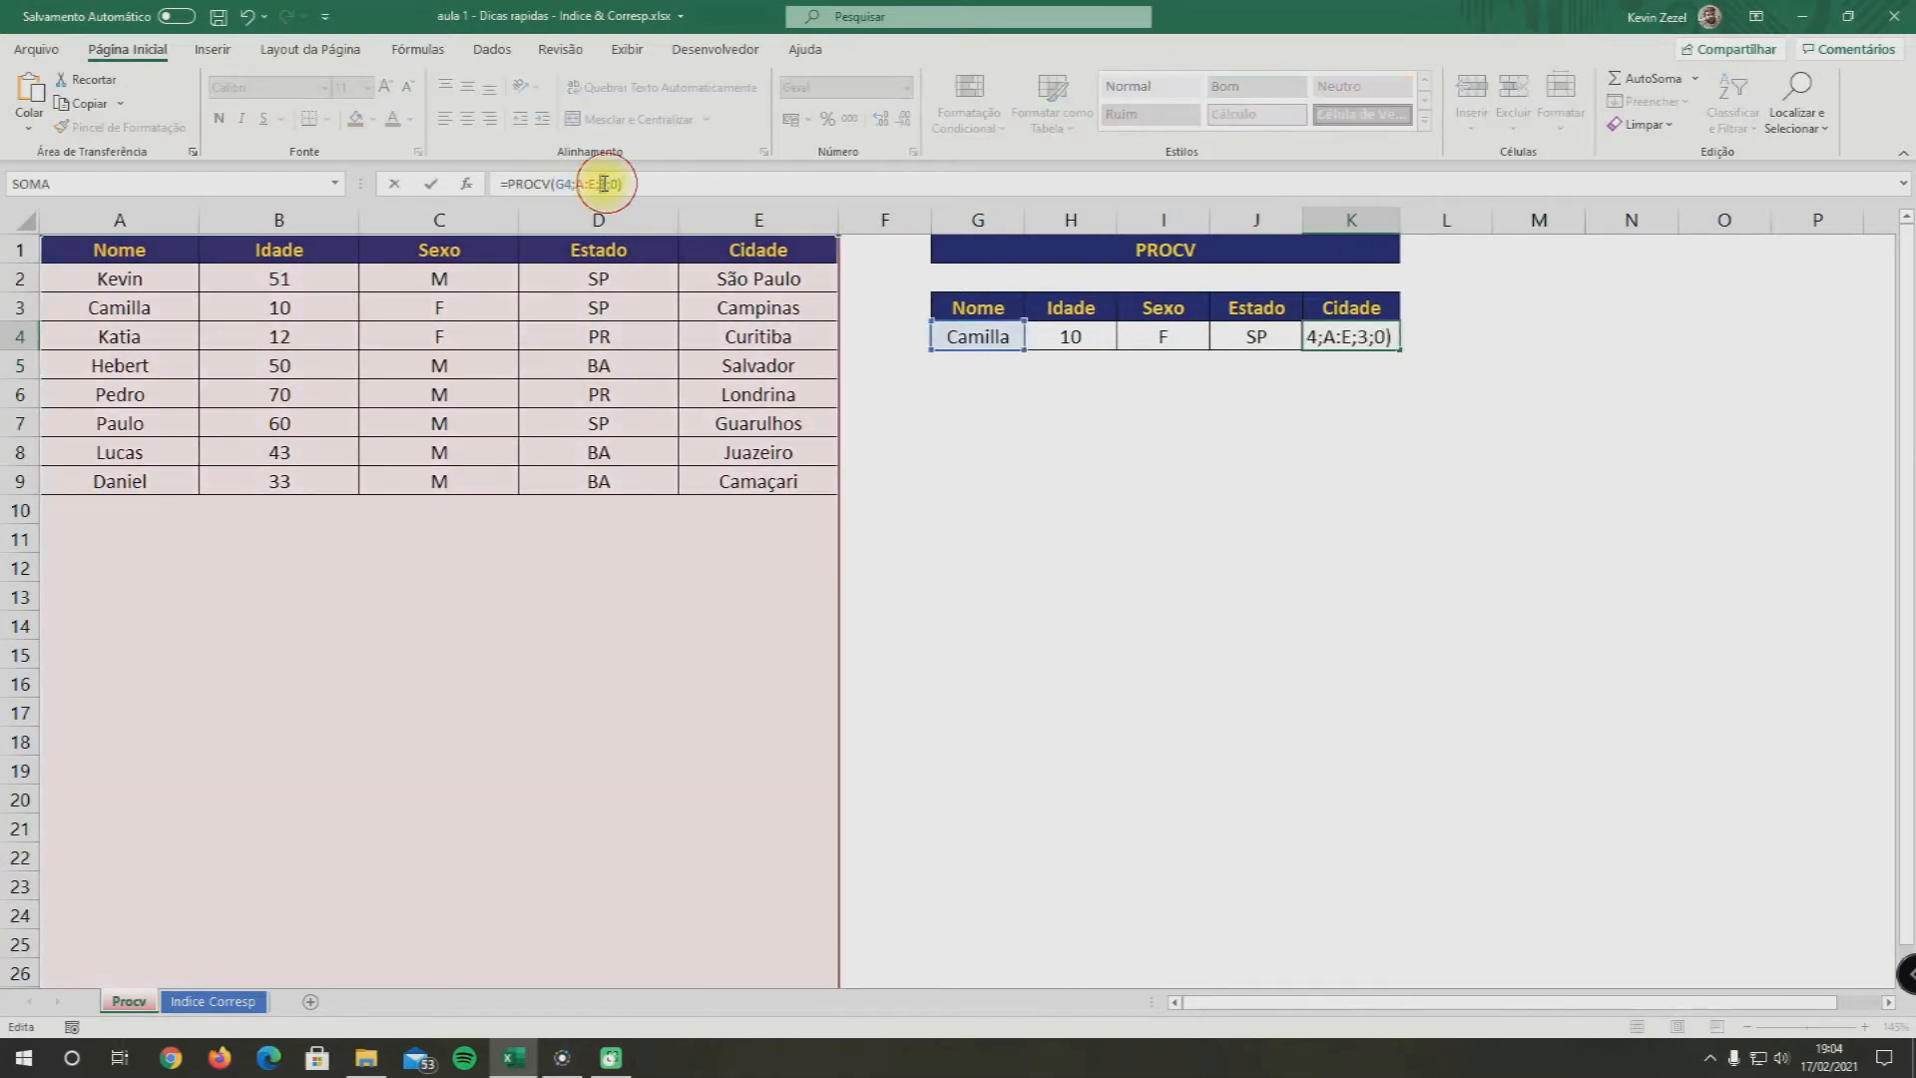
pyautogui.press('Return')
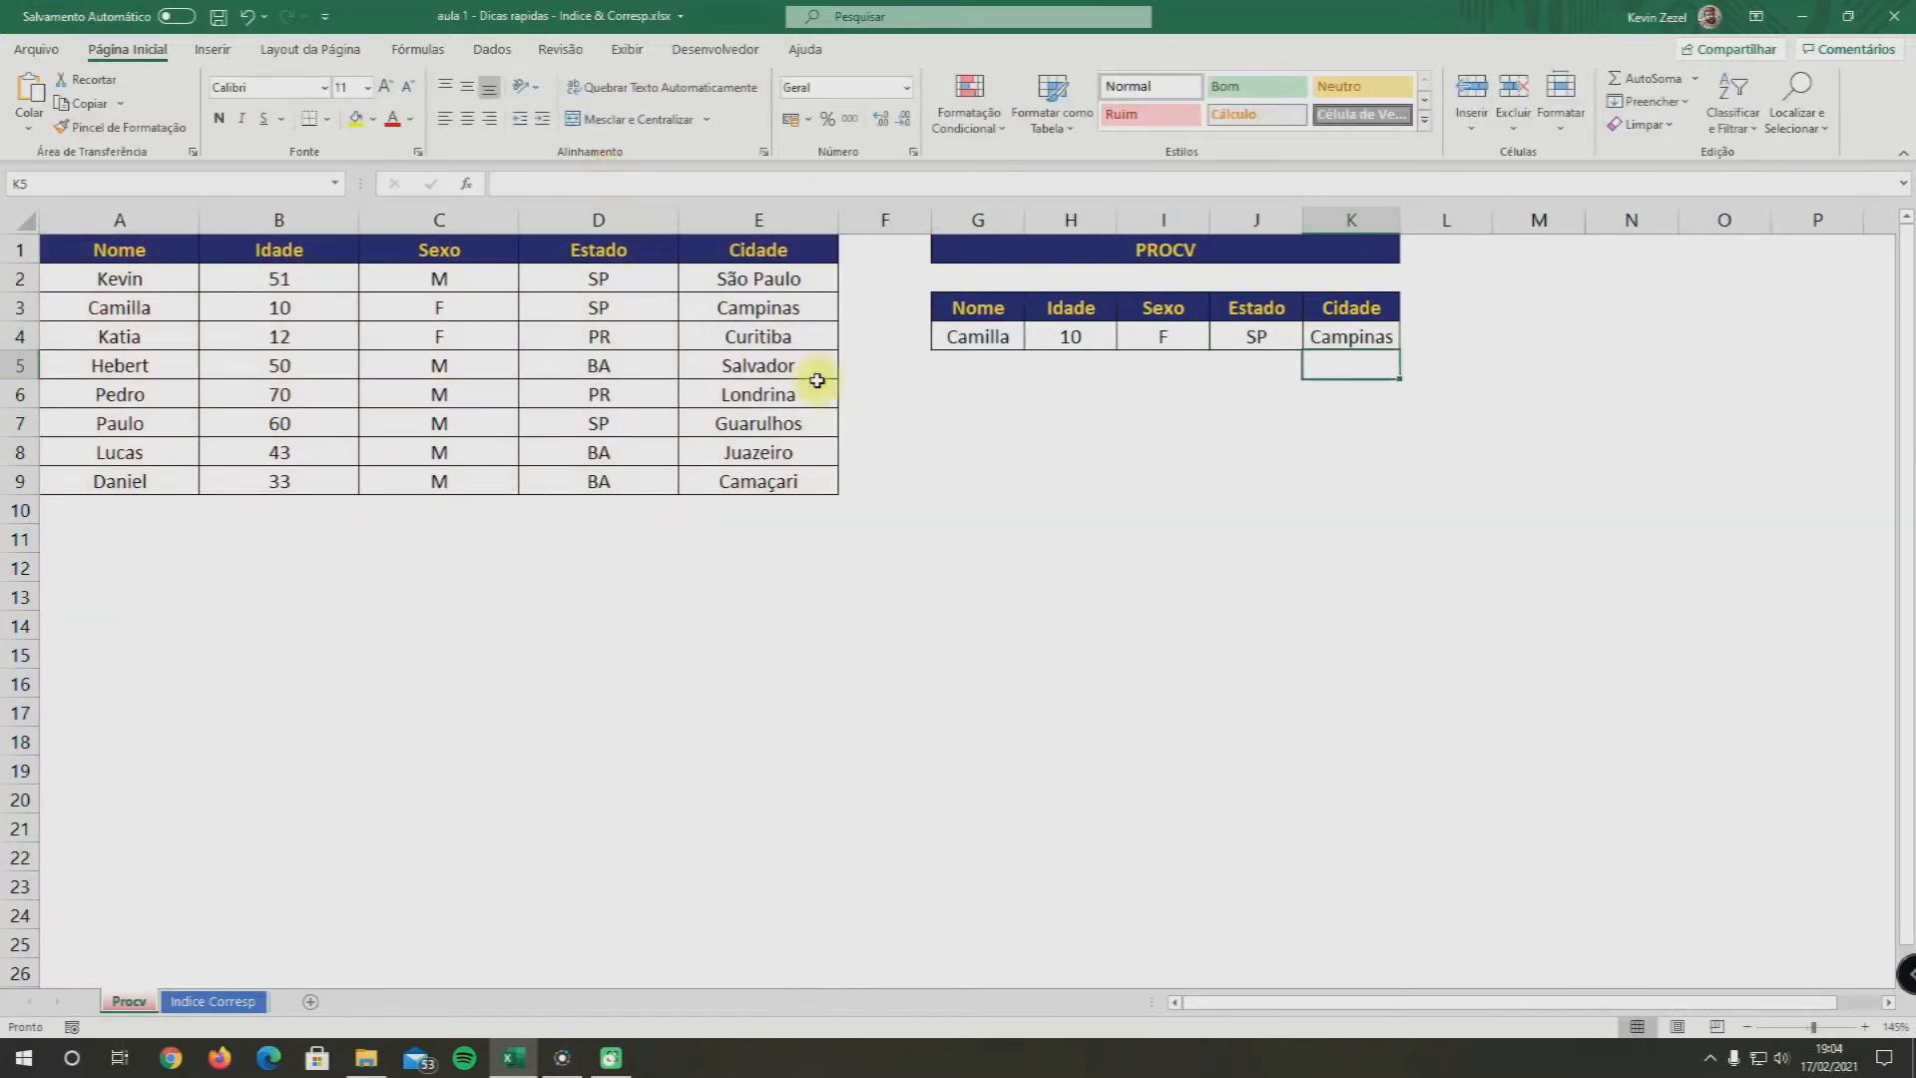
# Insert three blank columns before the Nome column of the source table
pyautogui.click(1076, 333)
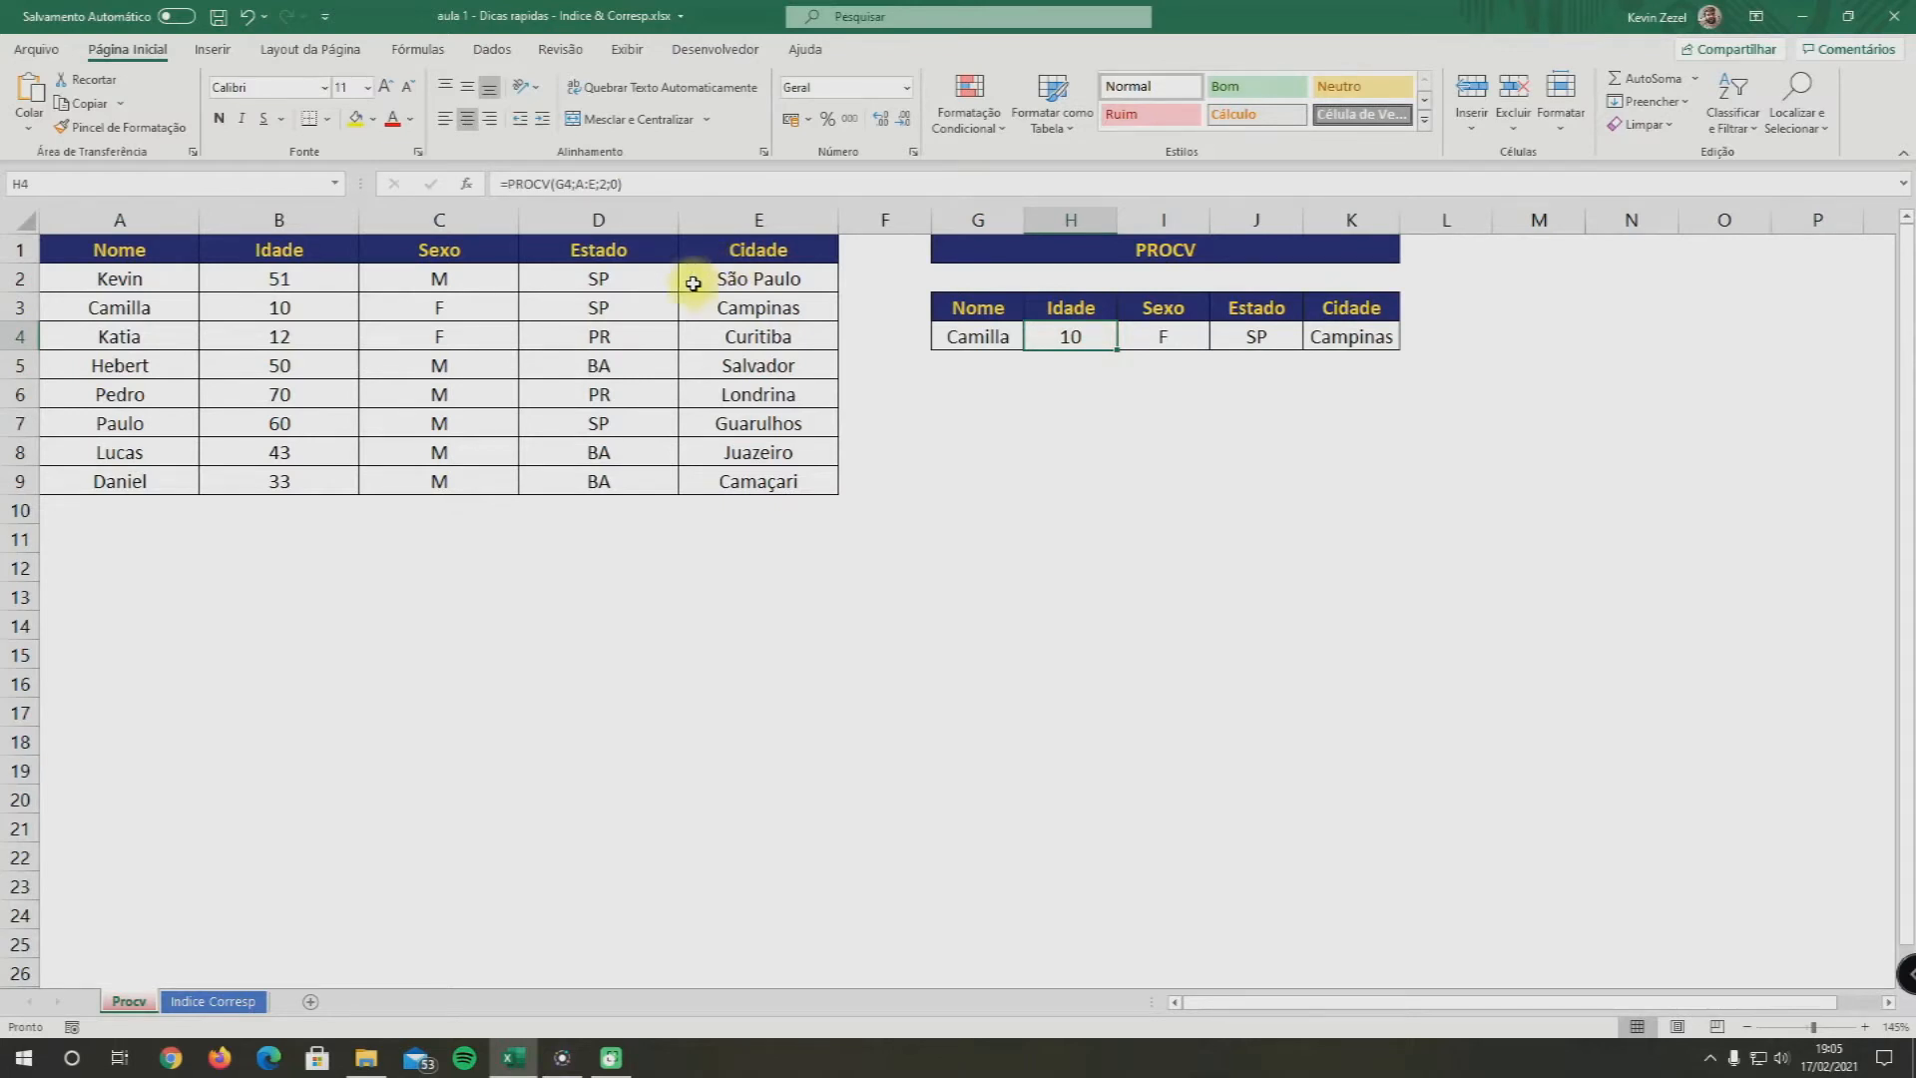
pyautogui.click(118, 220)
pyautogui.rightClick(122, 221)
pyautogui.click(179, 383)
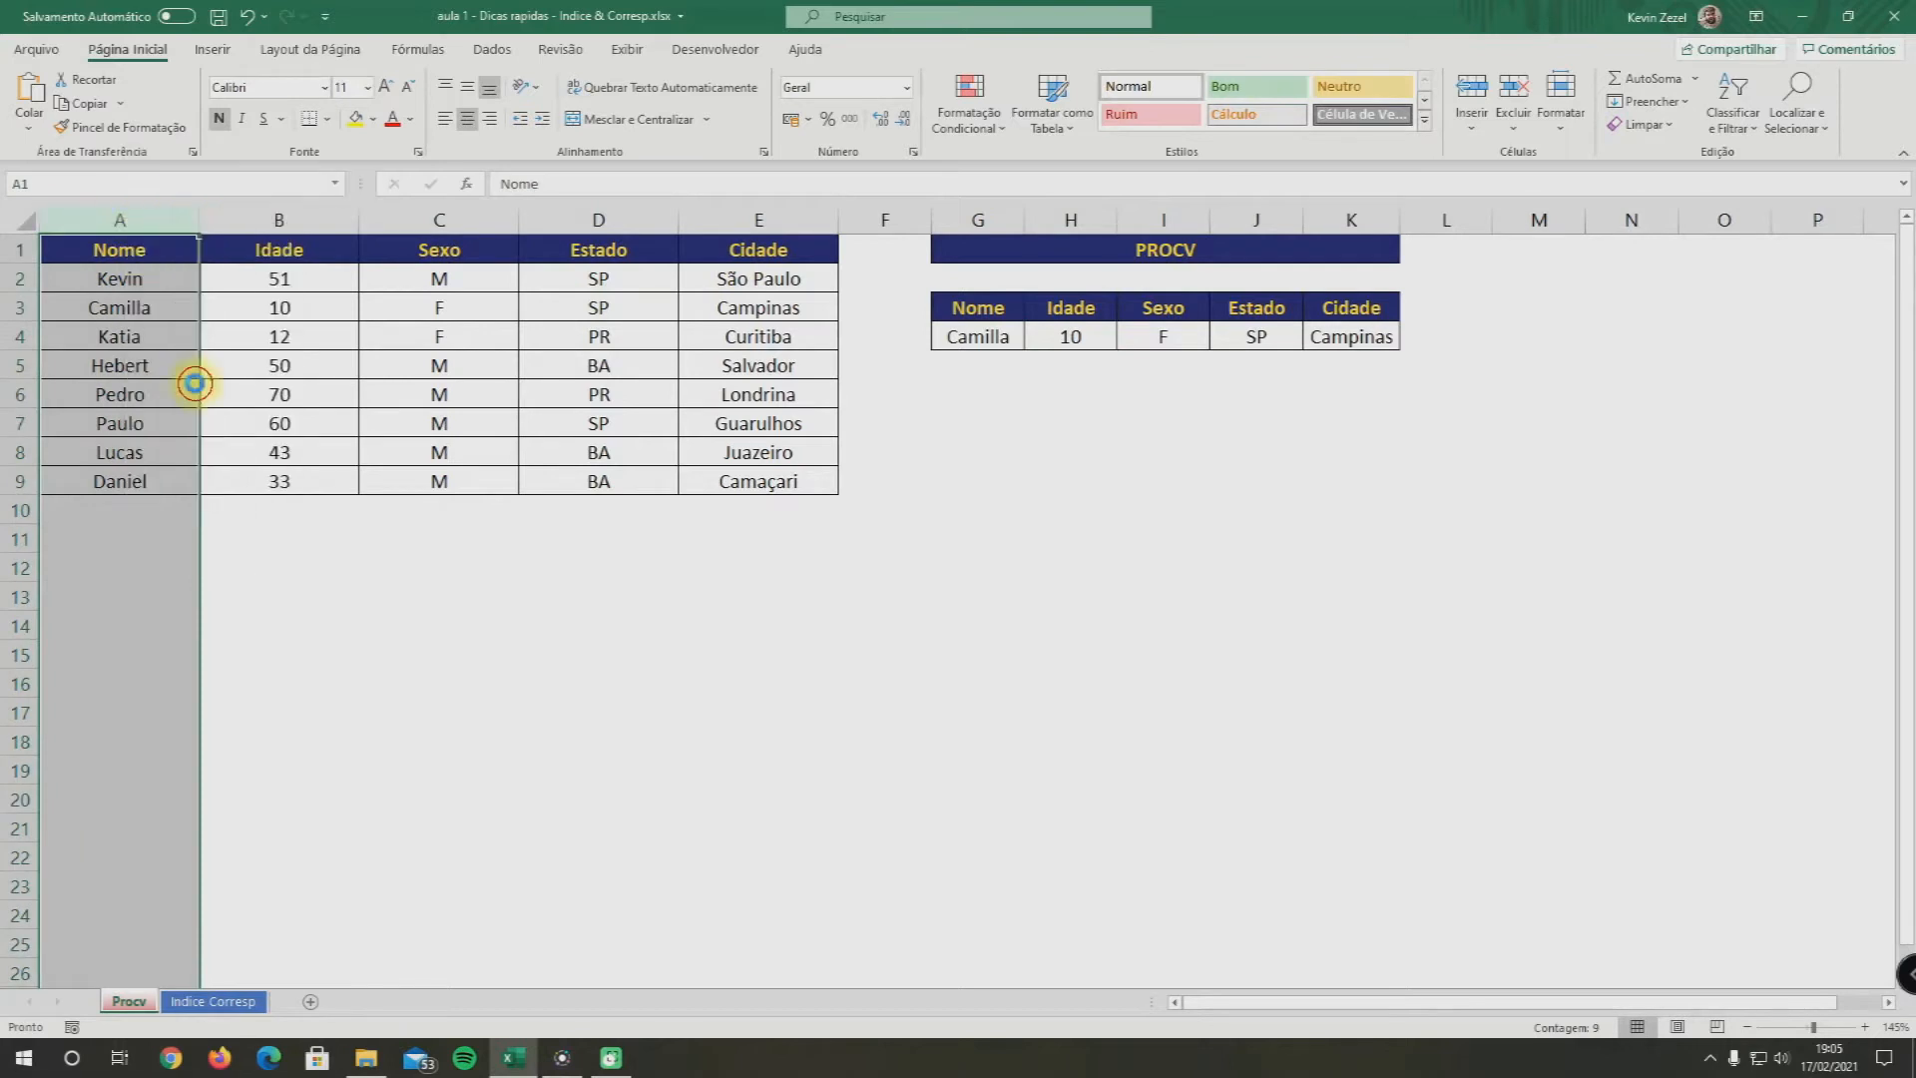
pyautogui.rightClick(122, 221)
pyautogui.click(179, 383)
pyautogui.rightClick(121, 221)
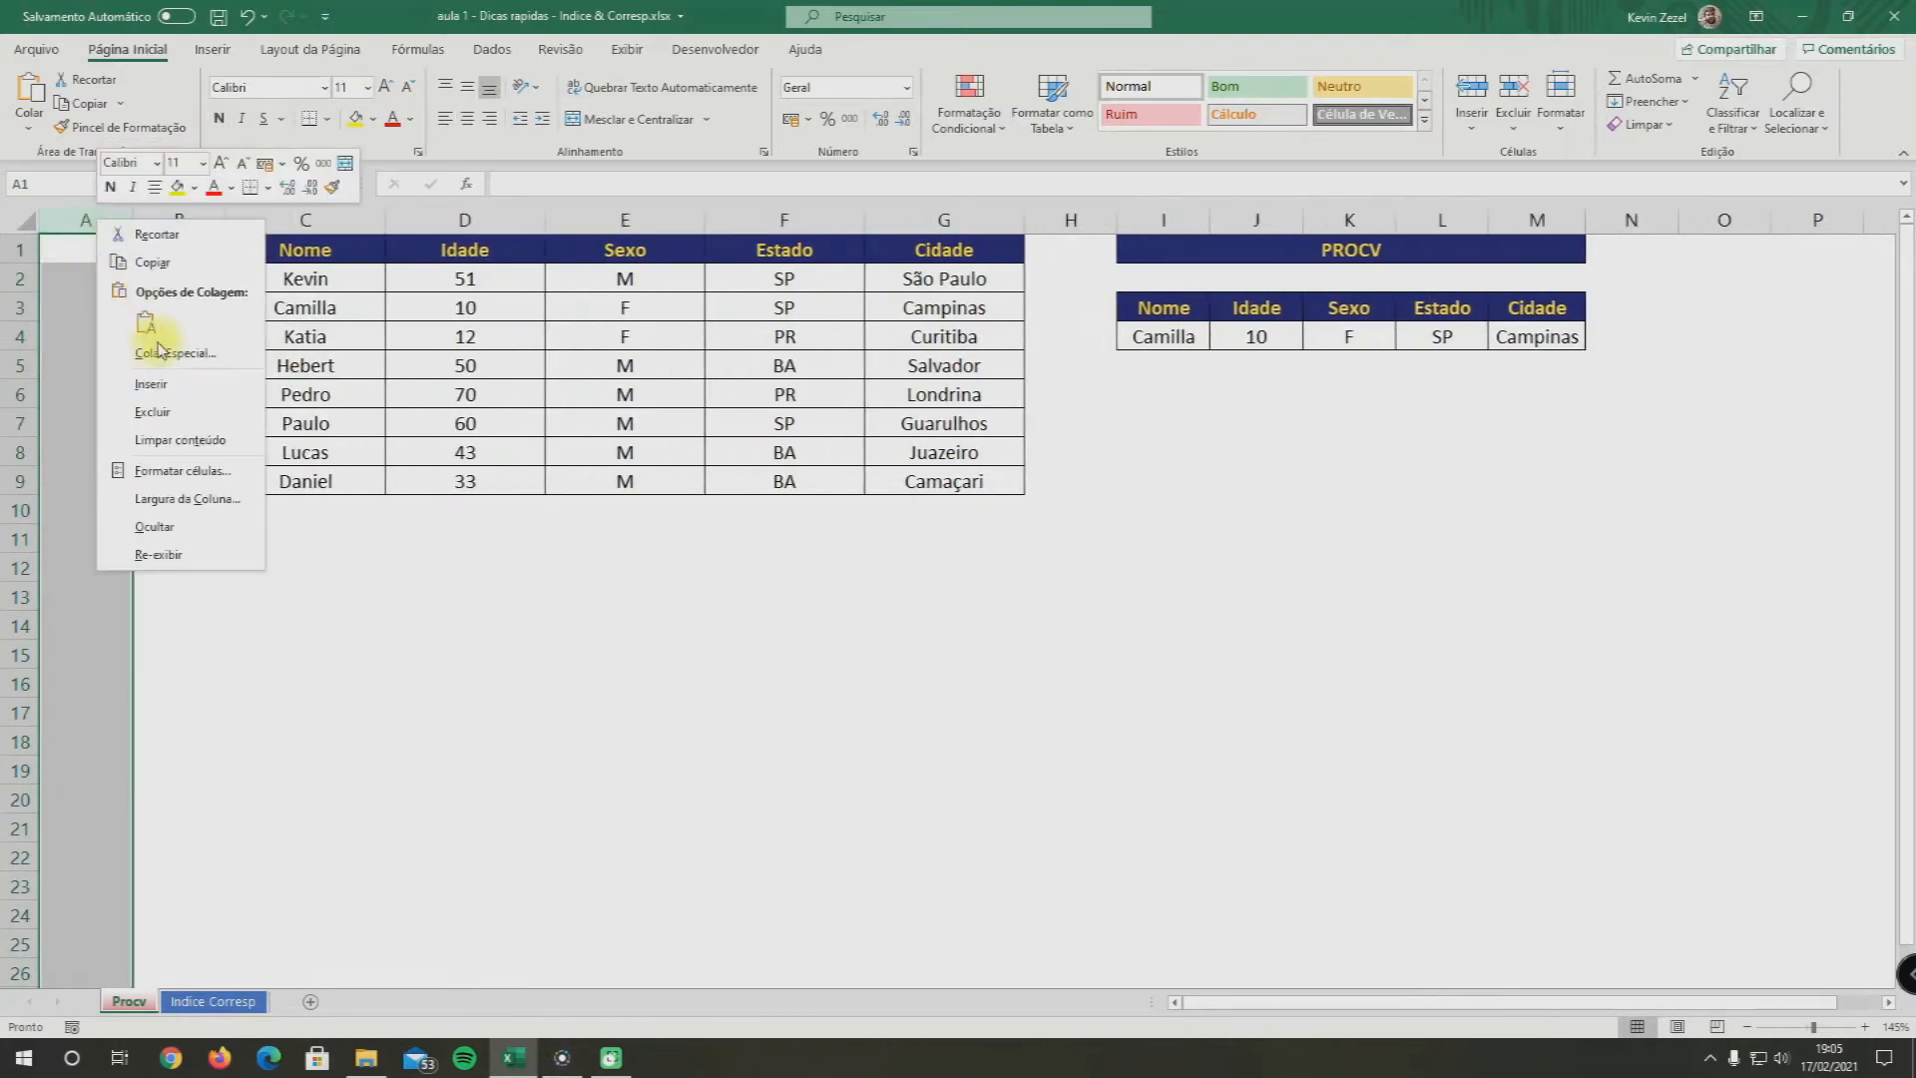
pyautogui.click(164, 377)
pyautogui.click(564, 404)
# Examine the table range and column index arguments of the PROCV formulas in K4 to N4 against the source table's columns
pyautogui.click(1343, 340)
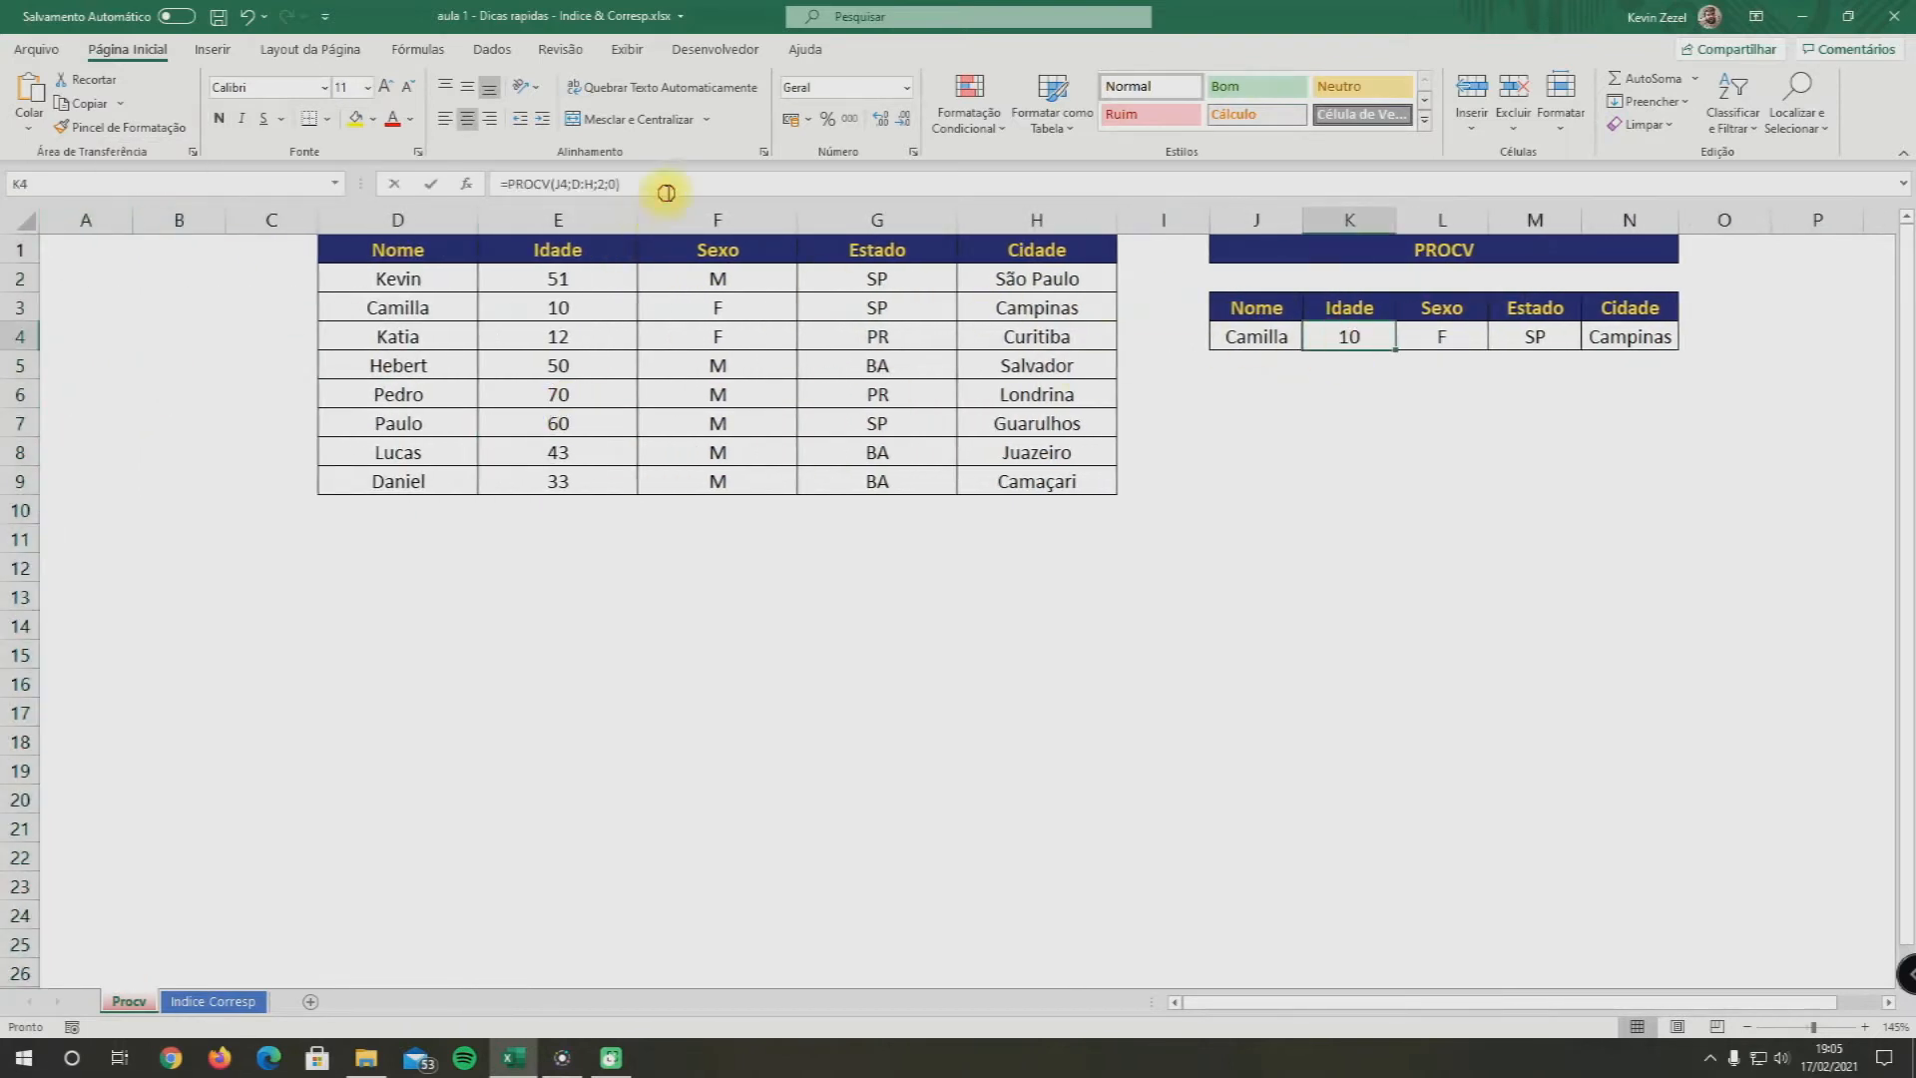
pyautogui.click(600, 185)
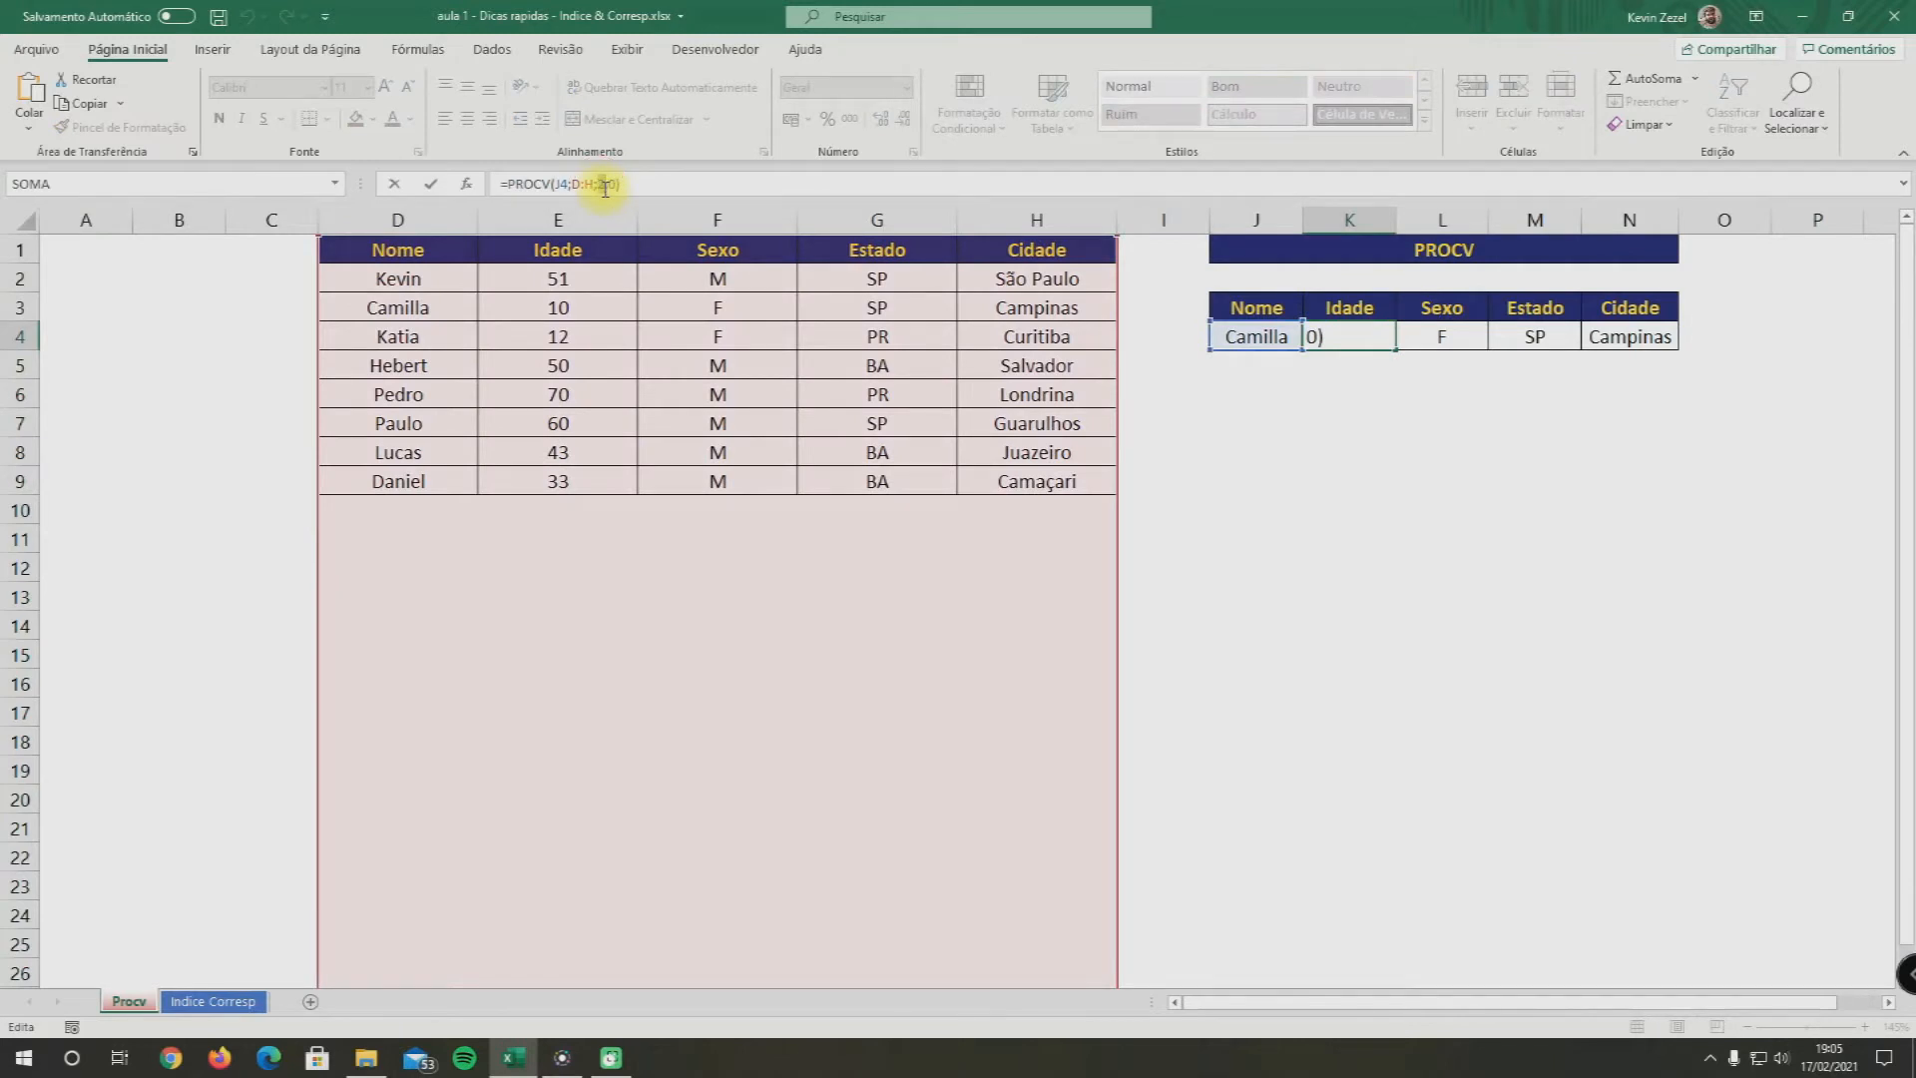
pyautogui.click(1428, 340)
pyautogui.click(1553, 337)
pyautogui.click(1629, 335)
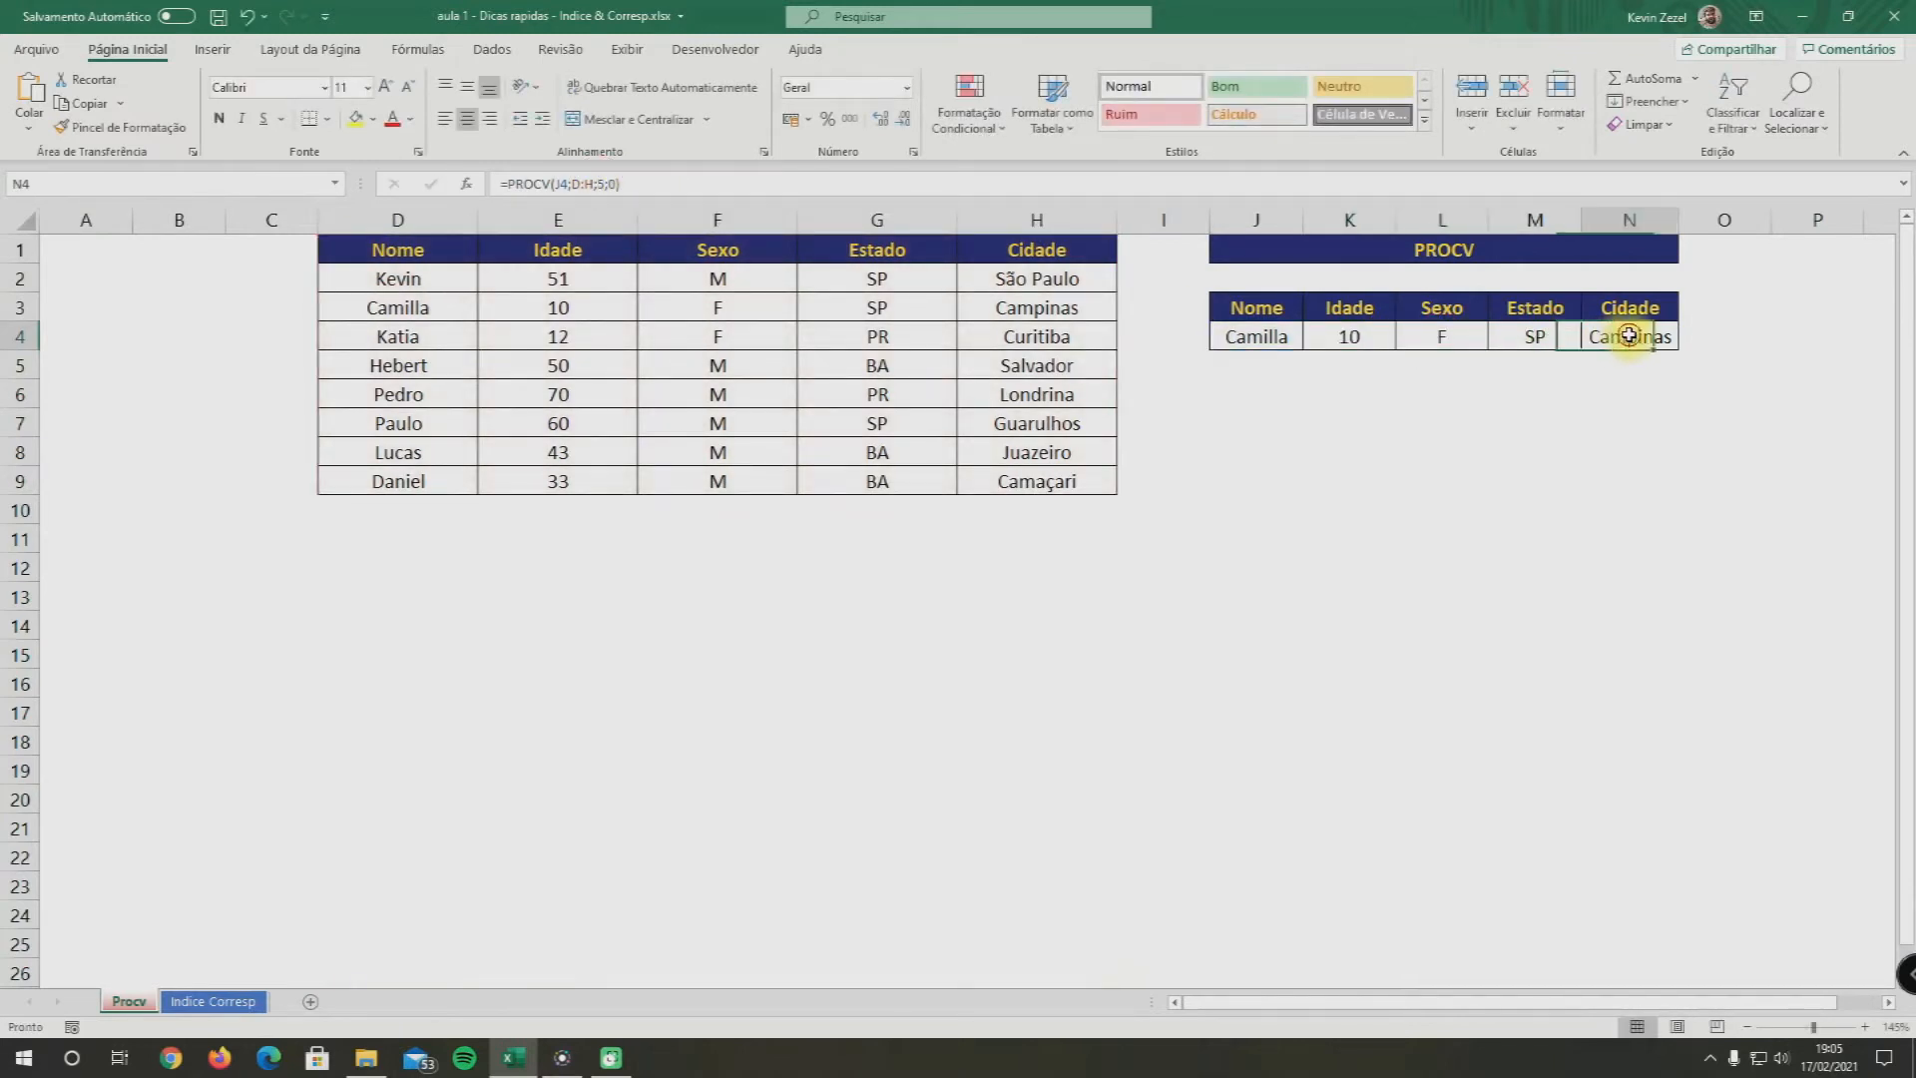
pyautogui.moveTo(84, 219); pyautogui.dragTo(1104, 221)
pyautogui.click(82, 217)
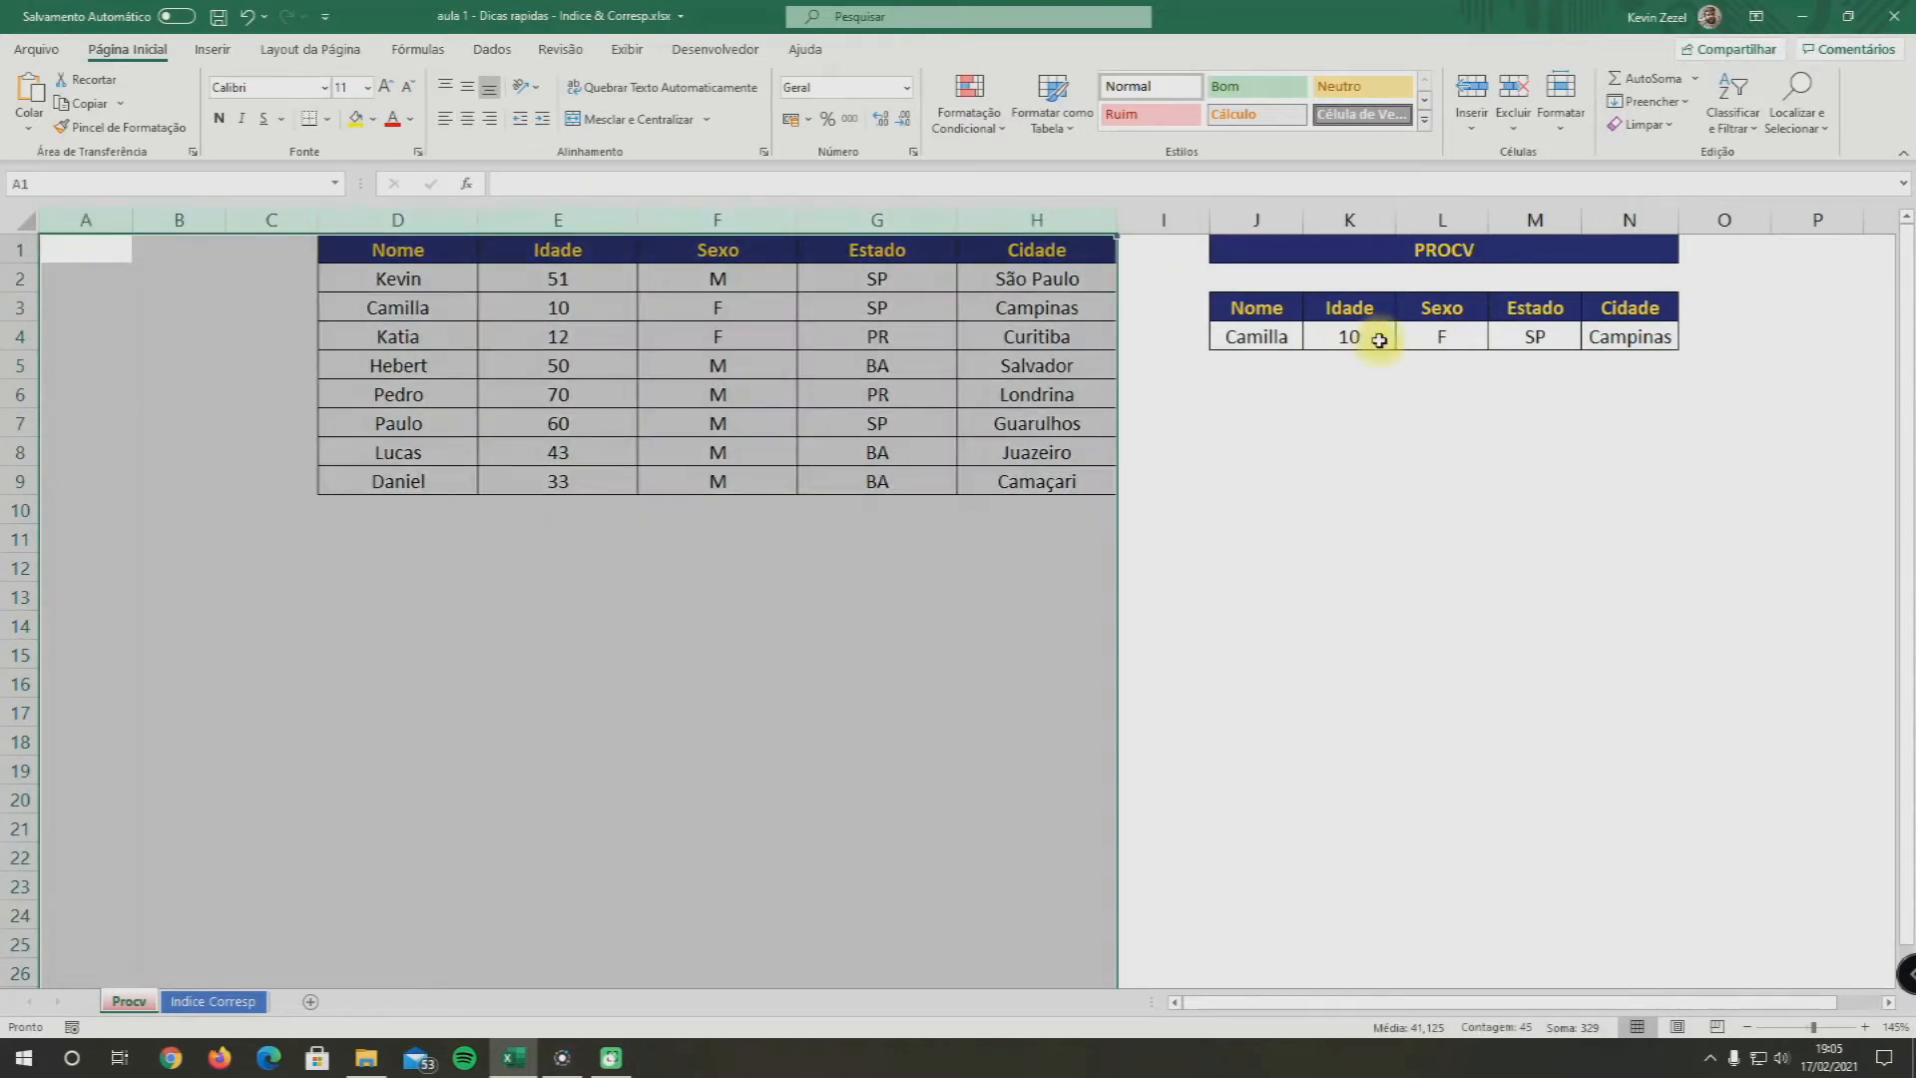
pyautogui.click(1349, 337)
pyautogui.click(605, 184)
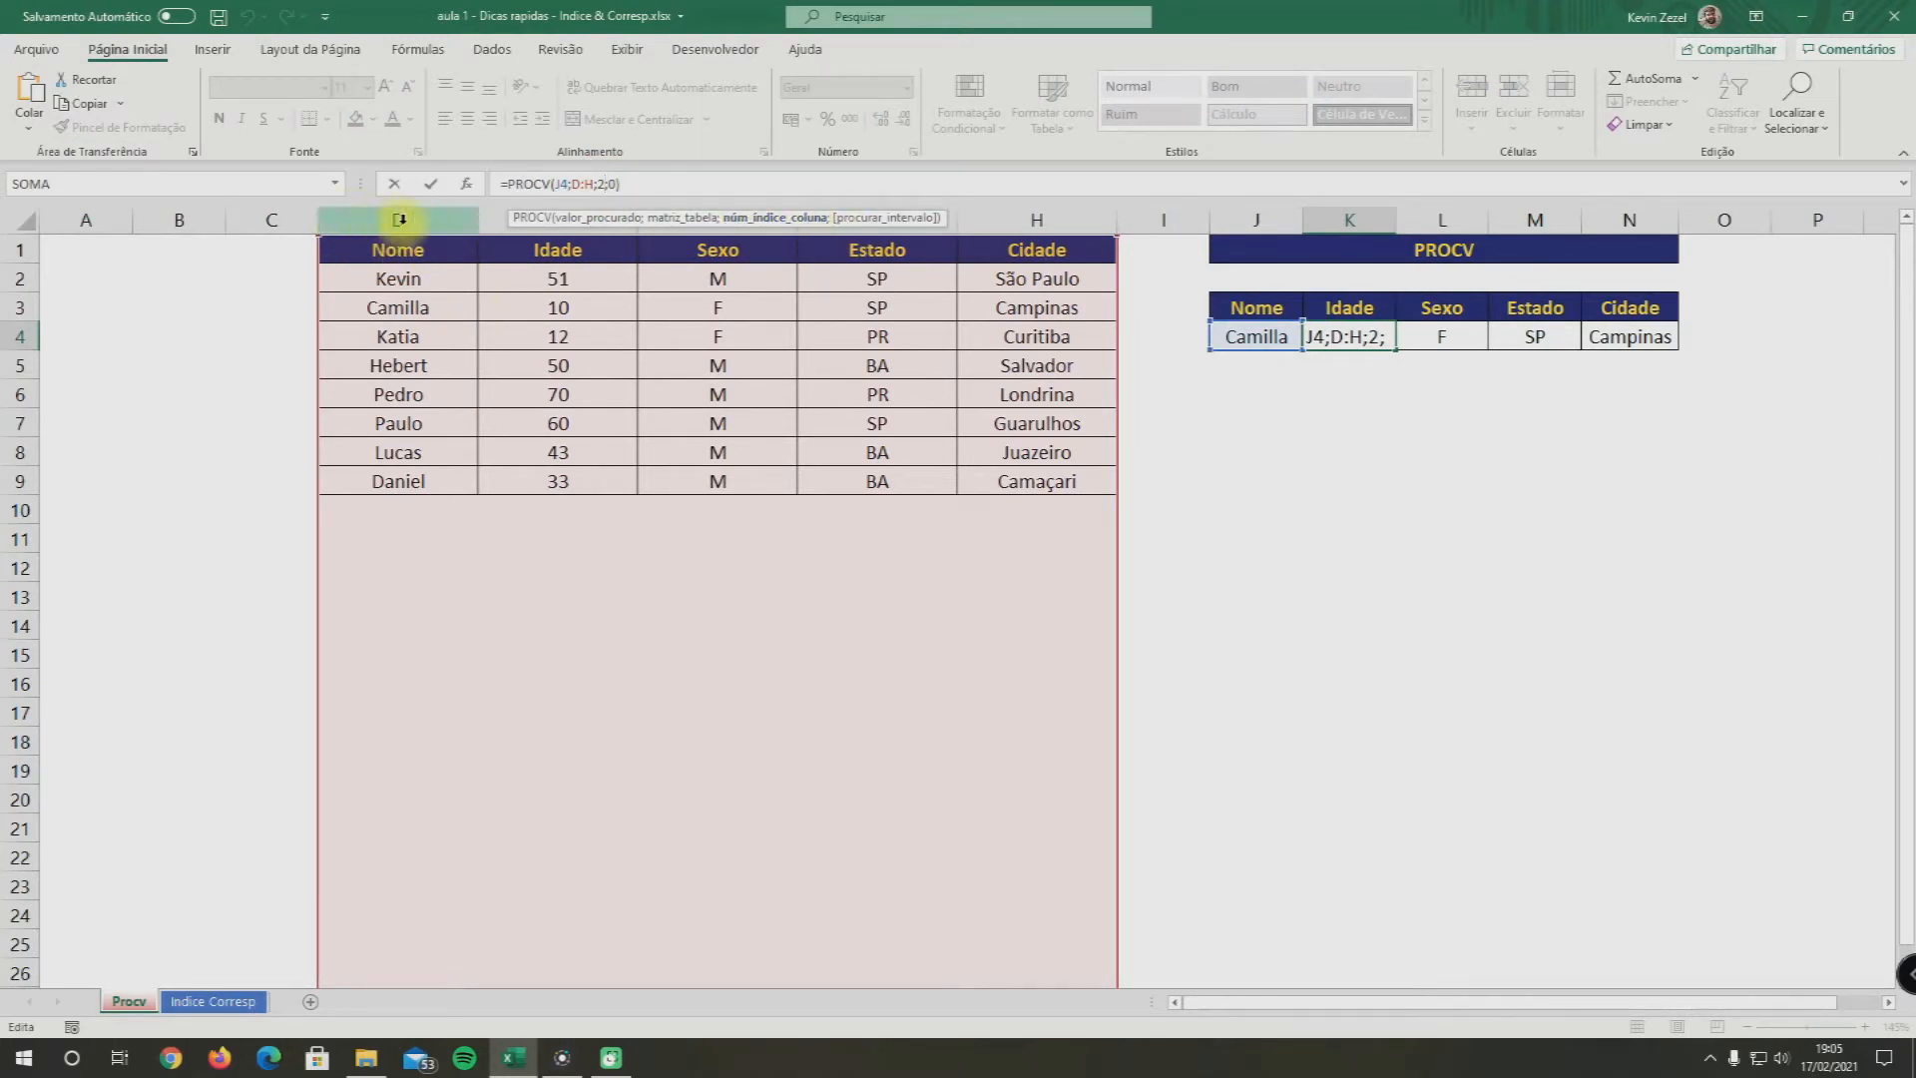
pyautogui.click(578, 190)
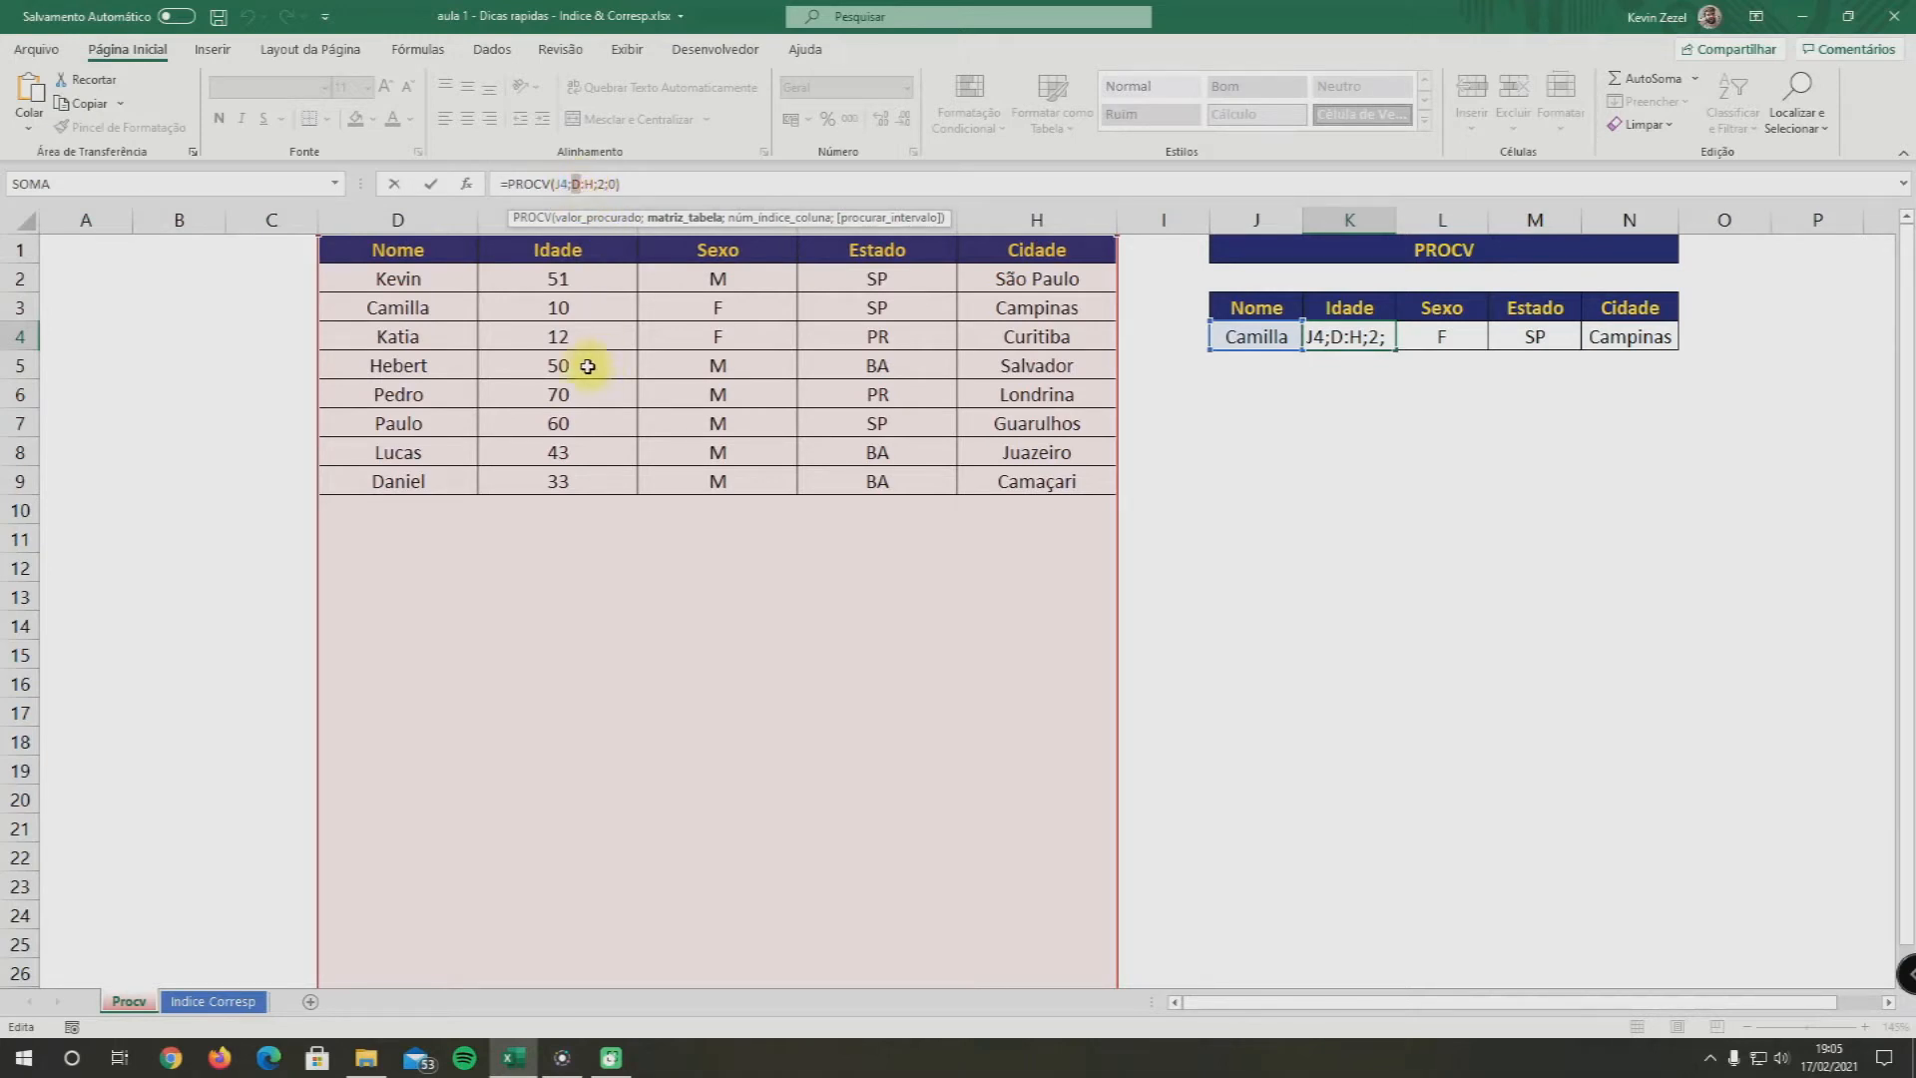
pyautogui.press('Escape')
# Remove the three blank columns A to C before the source table
pyautogui.click(272, 250)
pyautogui.moveTo(288, 220); pyautogui.dragTo(758, 220)
pyautogui.rightClick(164, 220)
pyautogui.click(209, 394)
pyautogui.click(559, 481)
pyautogui.click(758, 250)
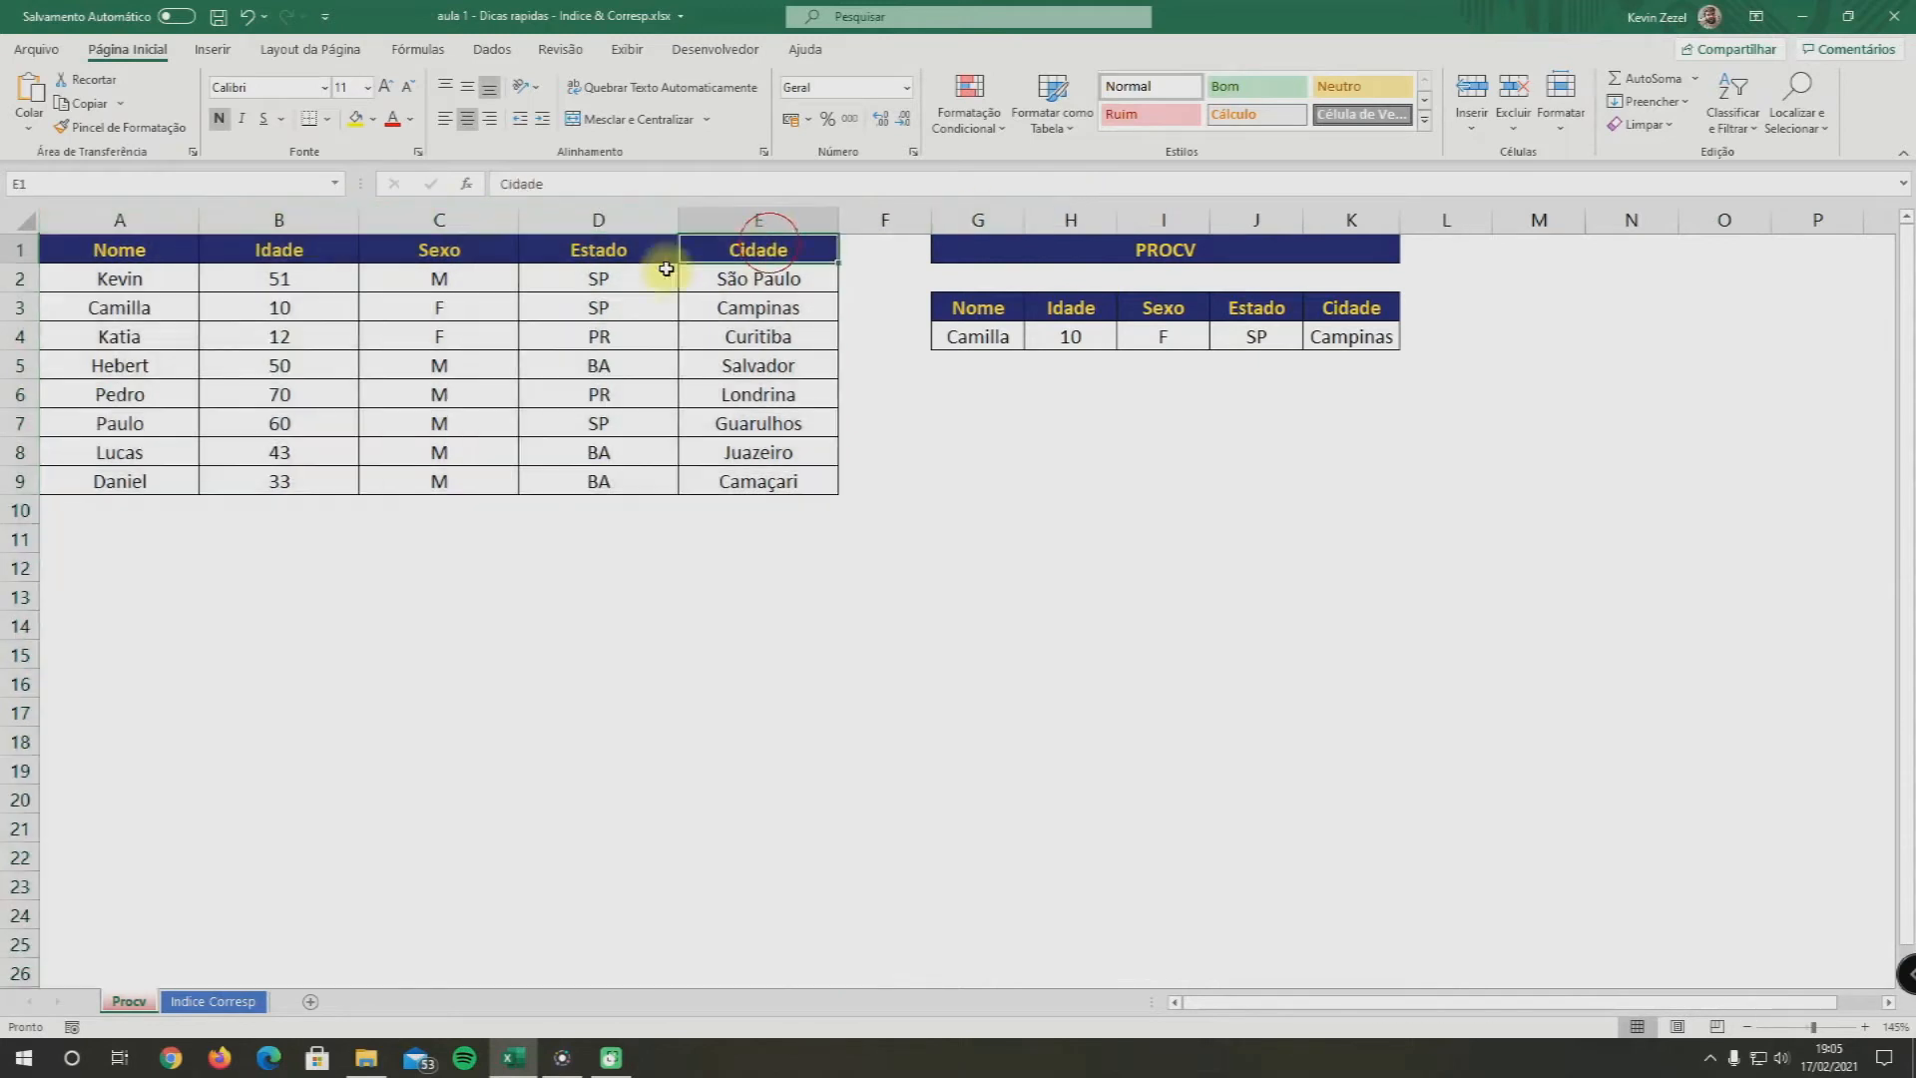
# Examine the table range and column index in the Idade PROCV formula in H4
pyautogui.click(1068, 339)
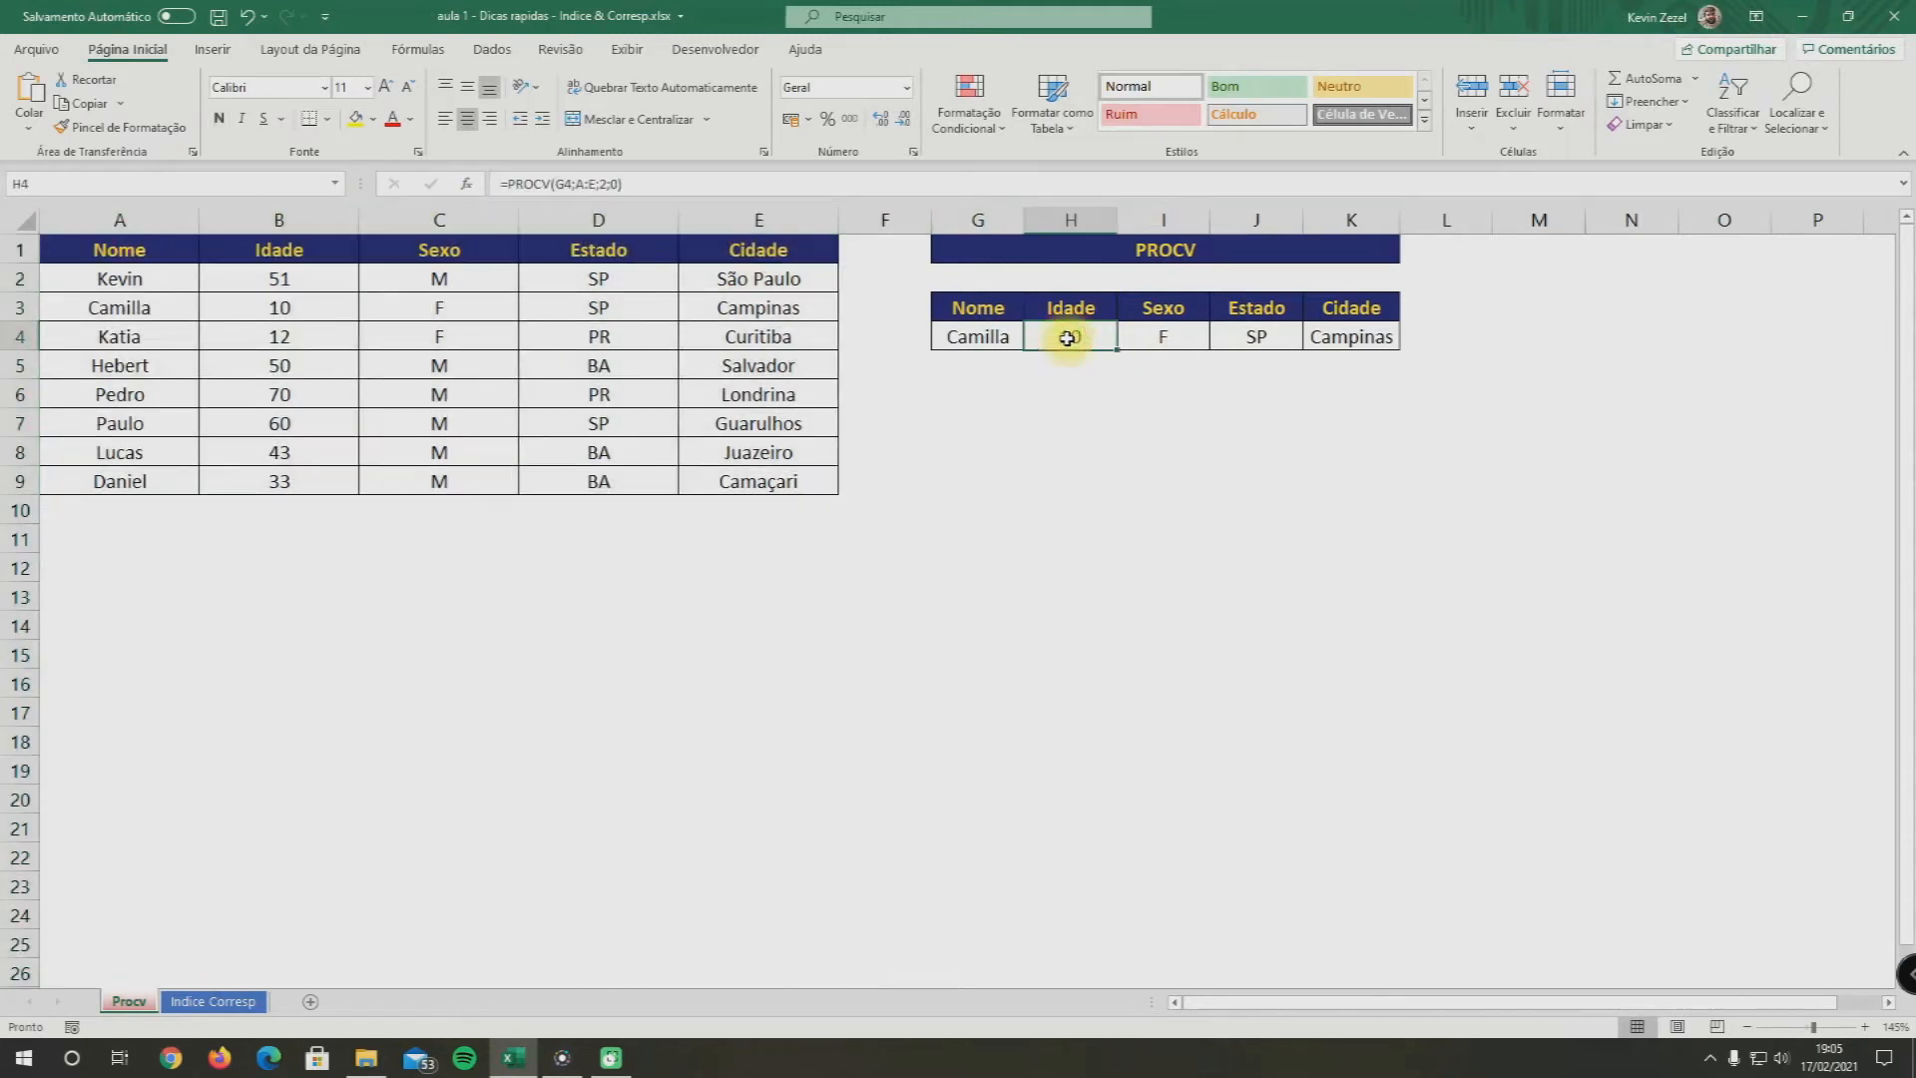
pyautogui.click(612, 182)
pyautogui.press('Escape')
pyautogui.rightClick(123, 213)
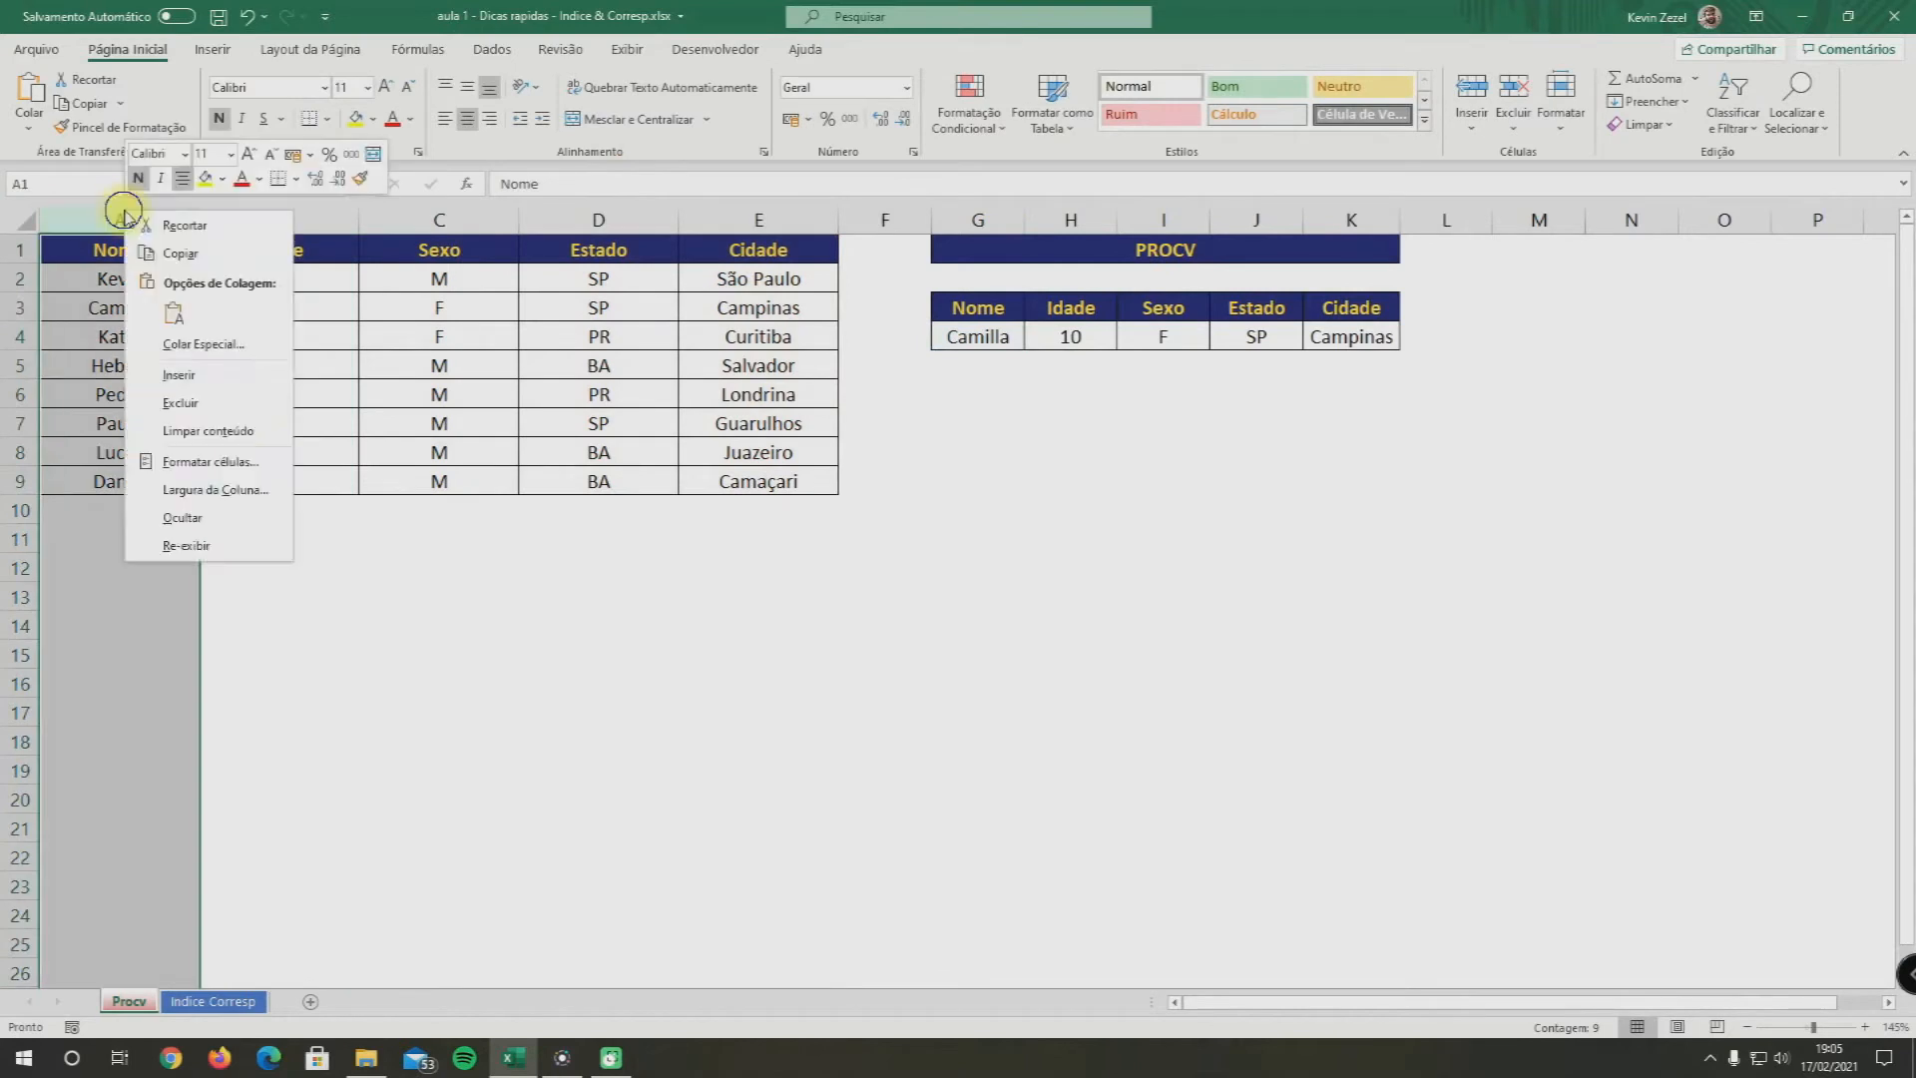
pyautogui.click(181, 402)
pyautogui.hotkey('ctrl', 'z')
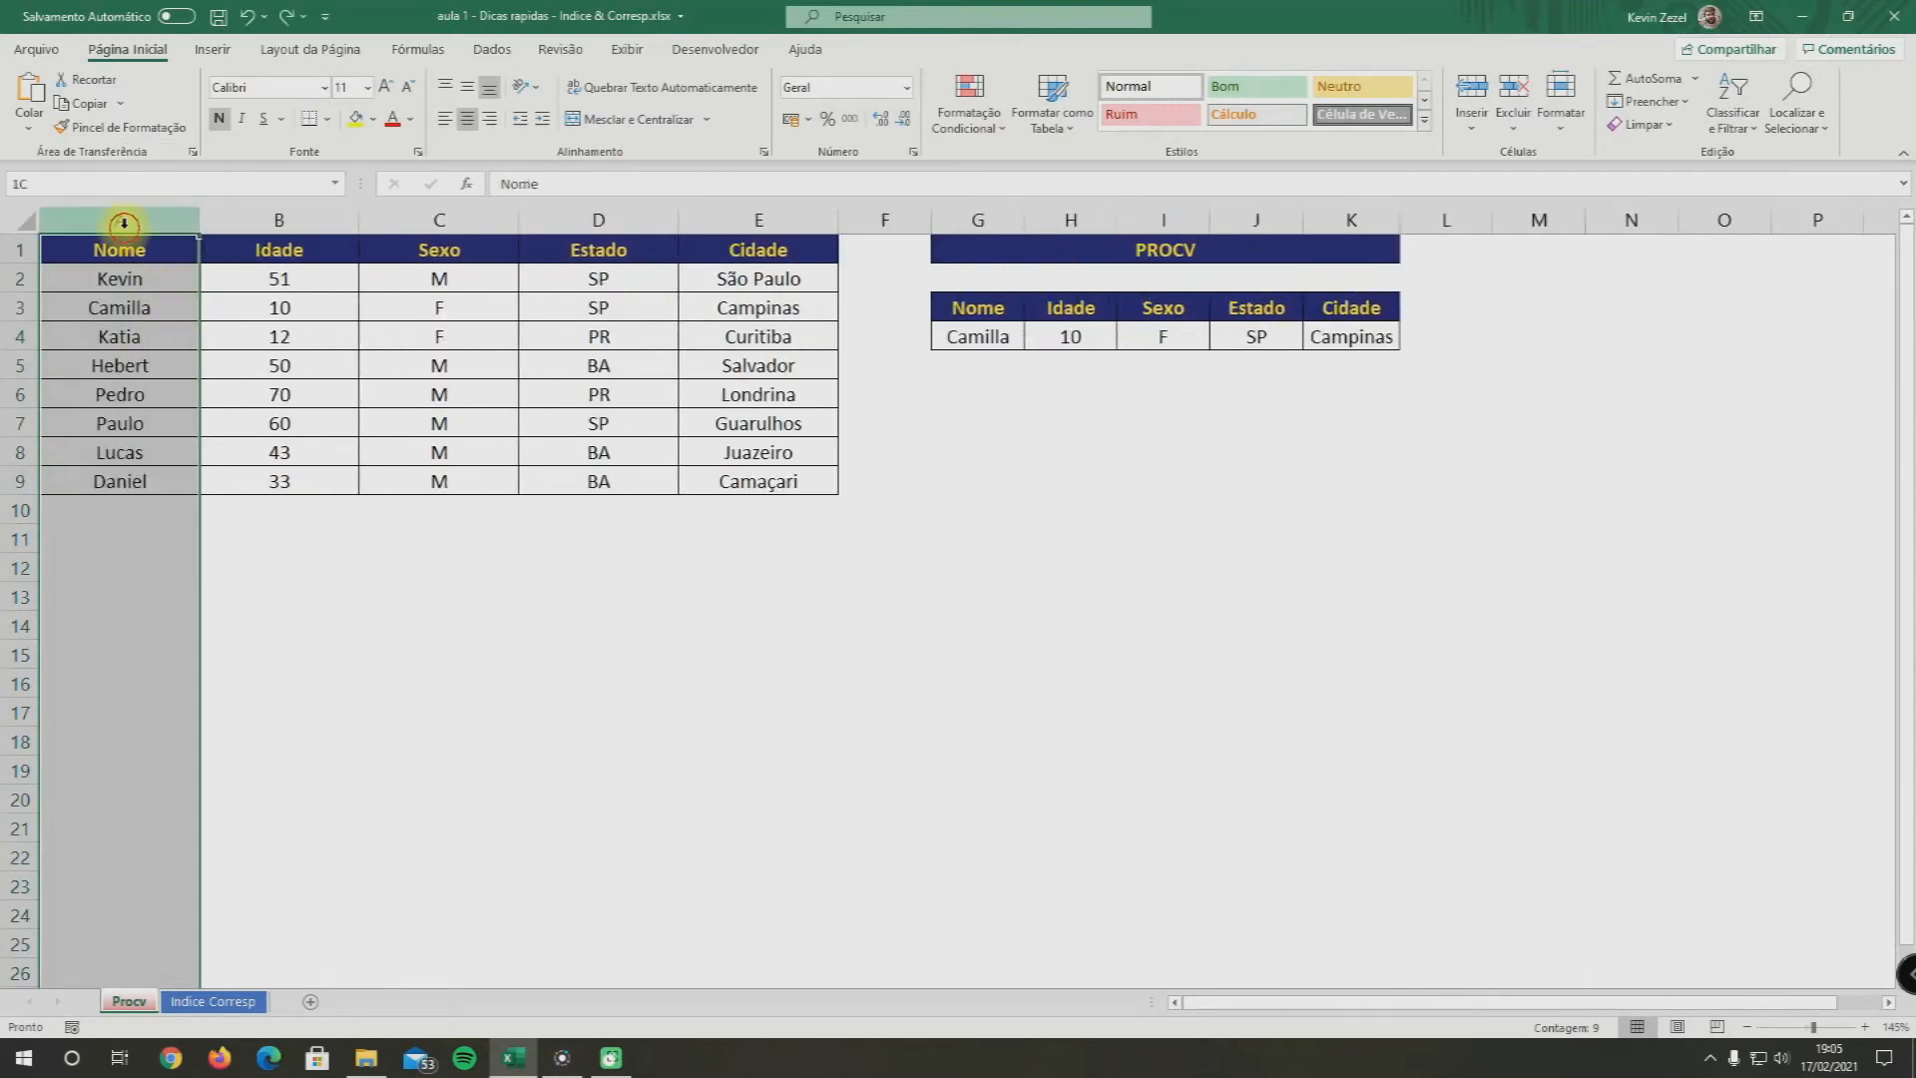
# Insert three blank columns before the Nome column of the source table again
pyautogui.rightClick(117, 216)
pyautogui.click(164, 374)
pyautogui.rightClick(114, 214)
pyautogui.click(164, 374)
pyautogui.rightClick(100, 219)
pyautogui.click(164, 374)
pyautogui.click(718, 423)
# Examine the shifted table range and the column index arguments of the PROCV formula in K4
pyautogui.click(1358, 340)
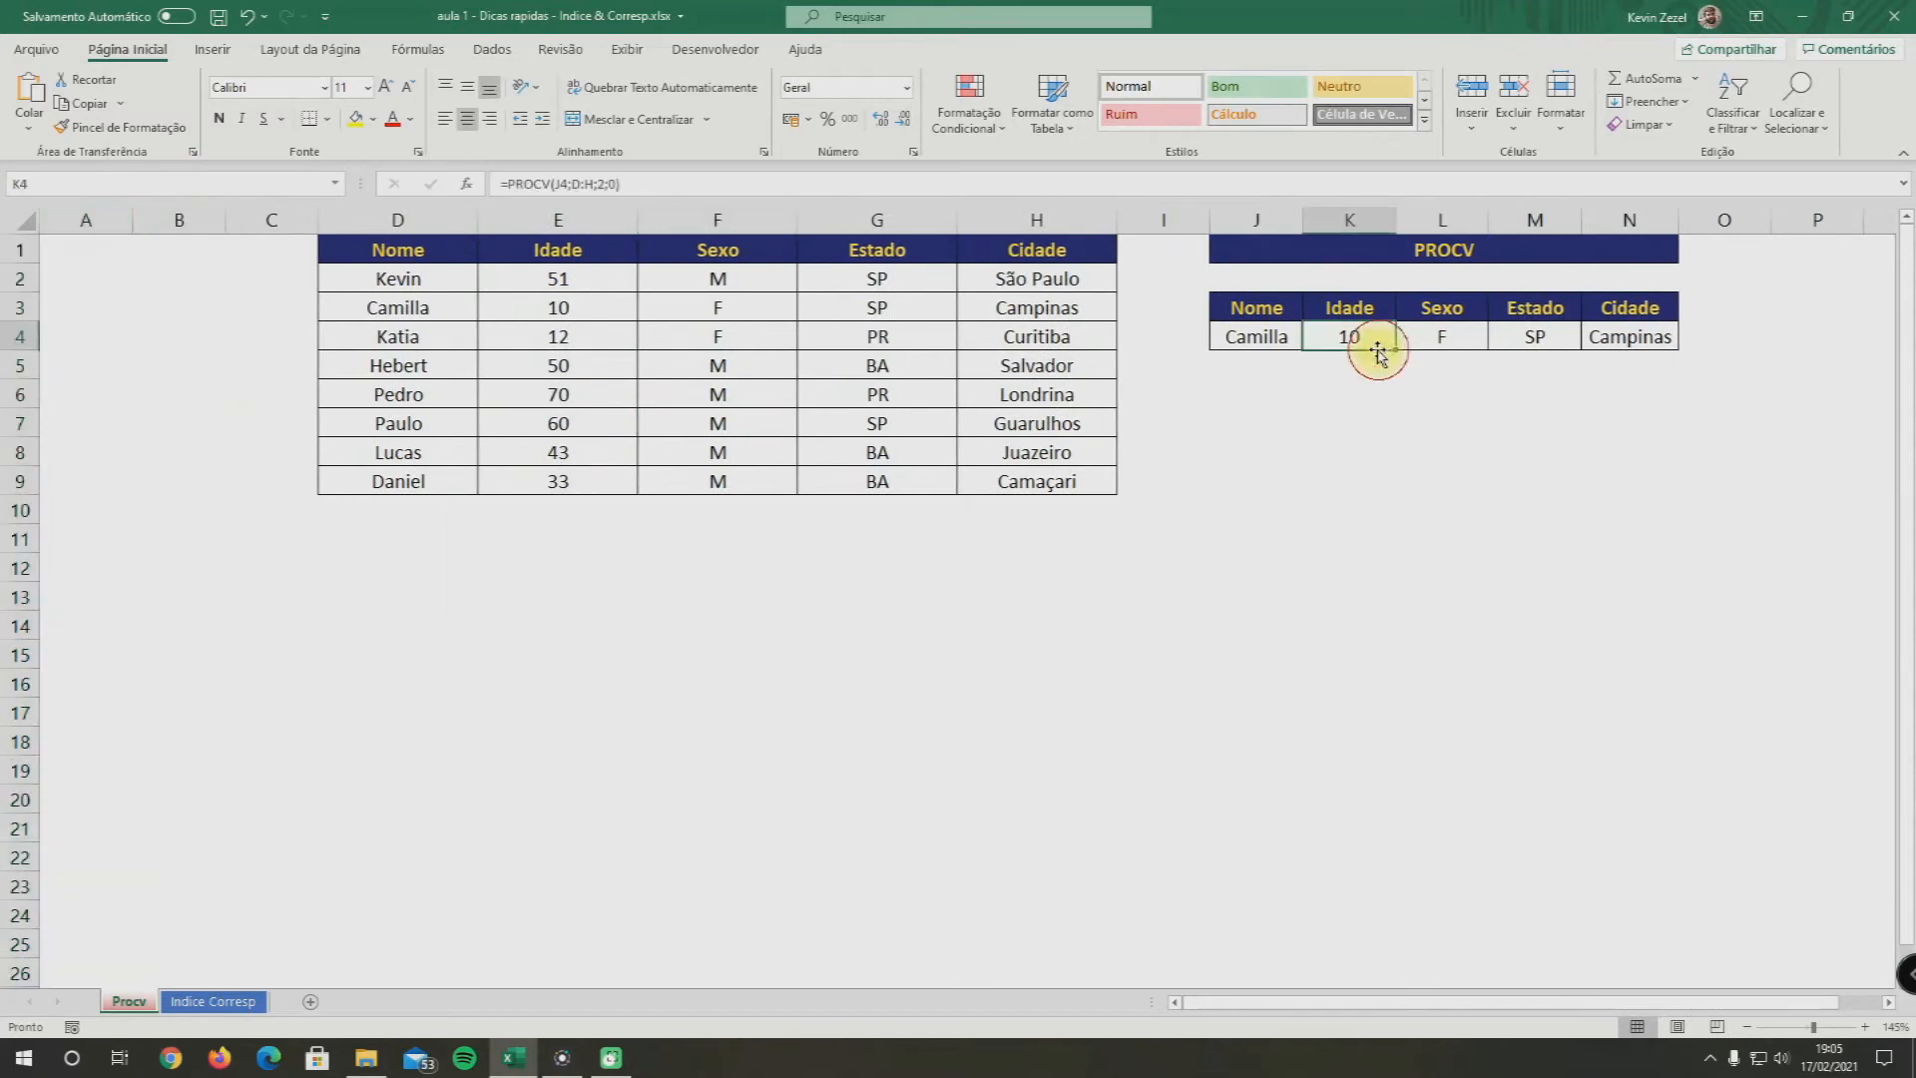
pyautogui.click(606, 186)
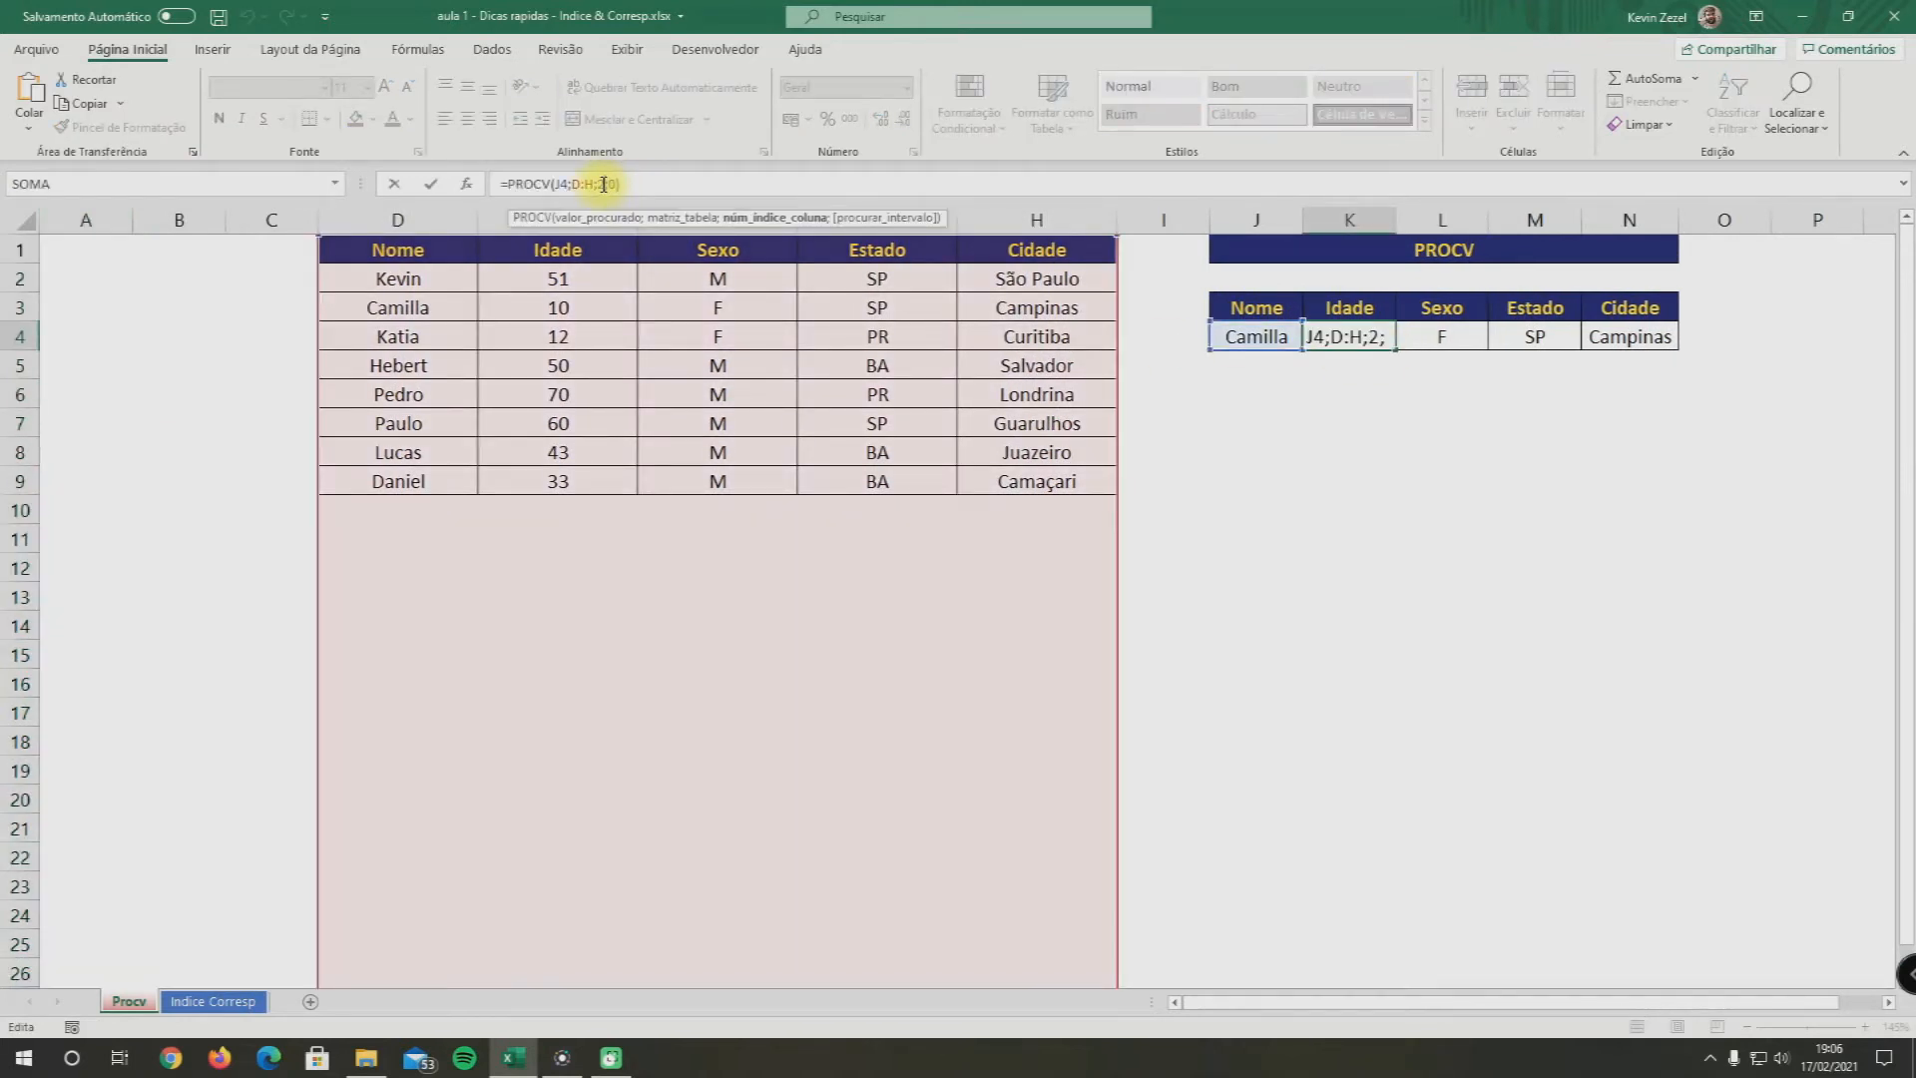
pyautogui.click(580, 187)
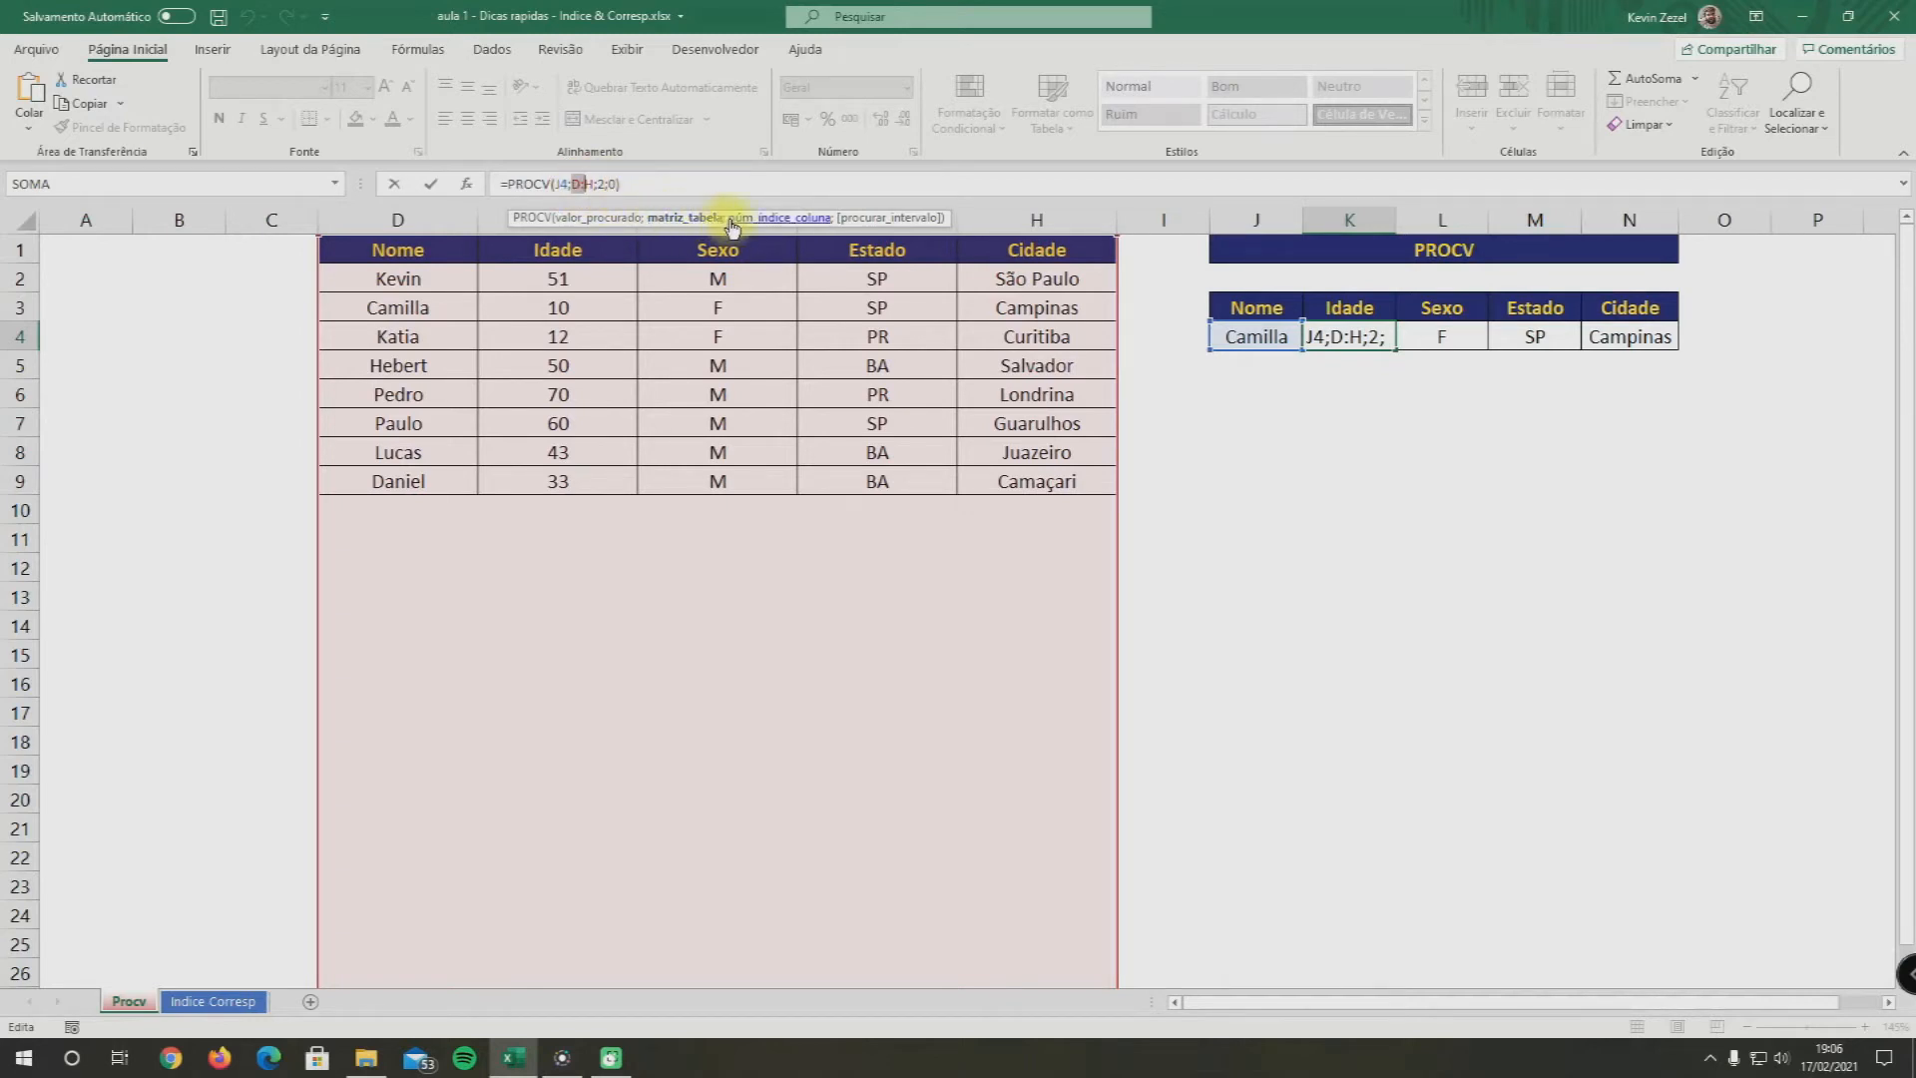
pyautogui.press('Return')
# Delete the three blank columns A to C so the source table starts at column A
pyautogui.moveTo(270, 220); pyautogui.dragTo(158, 220)
pyautogui.rightClick(159, 220)
pyautogui.click(266, 415)
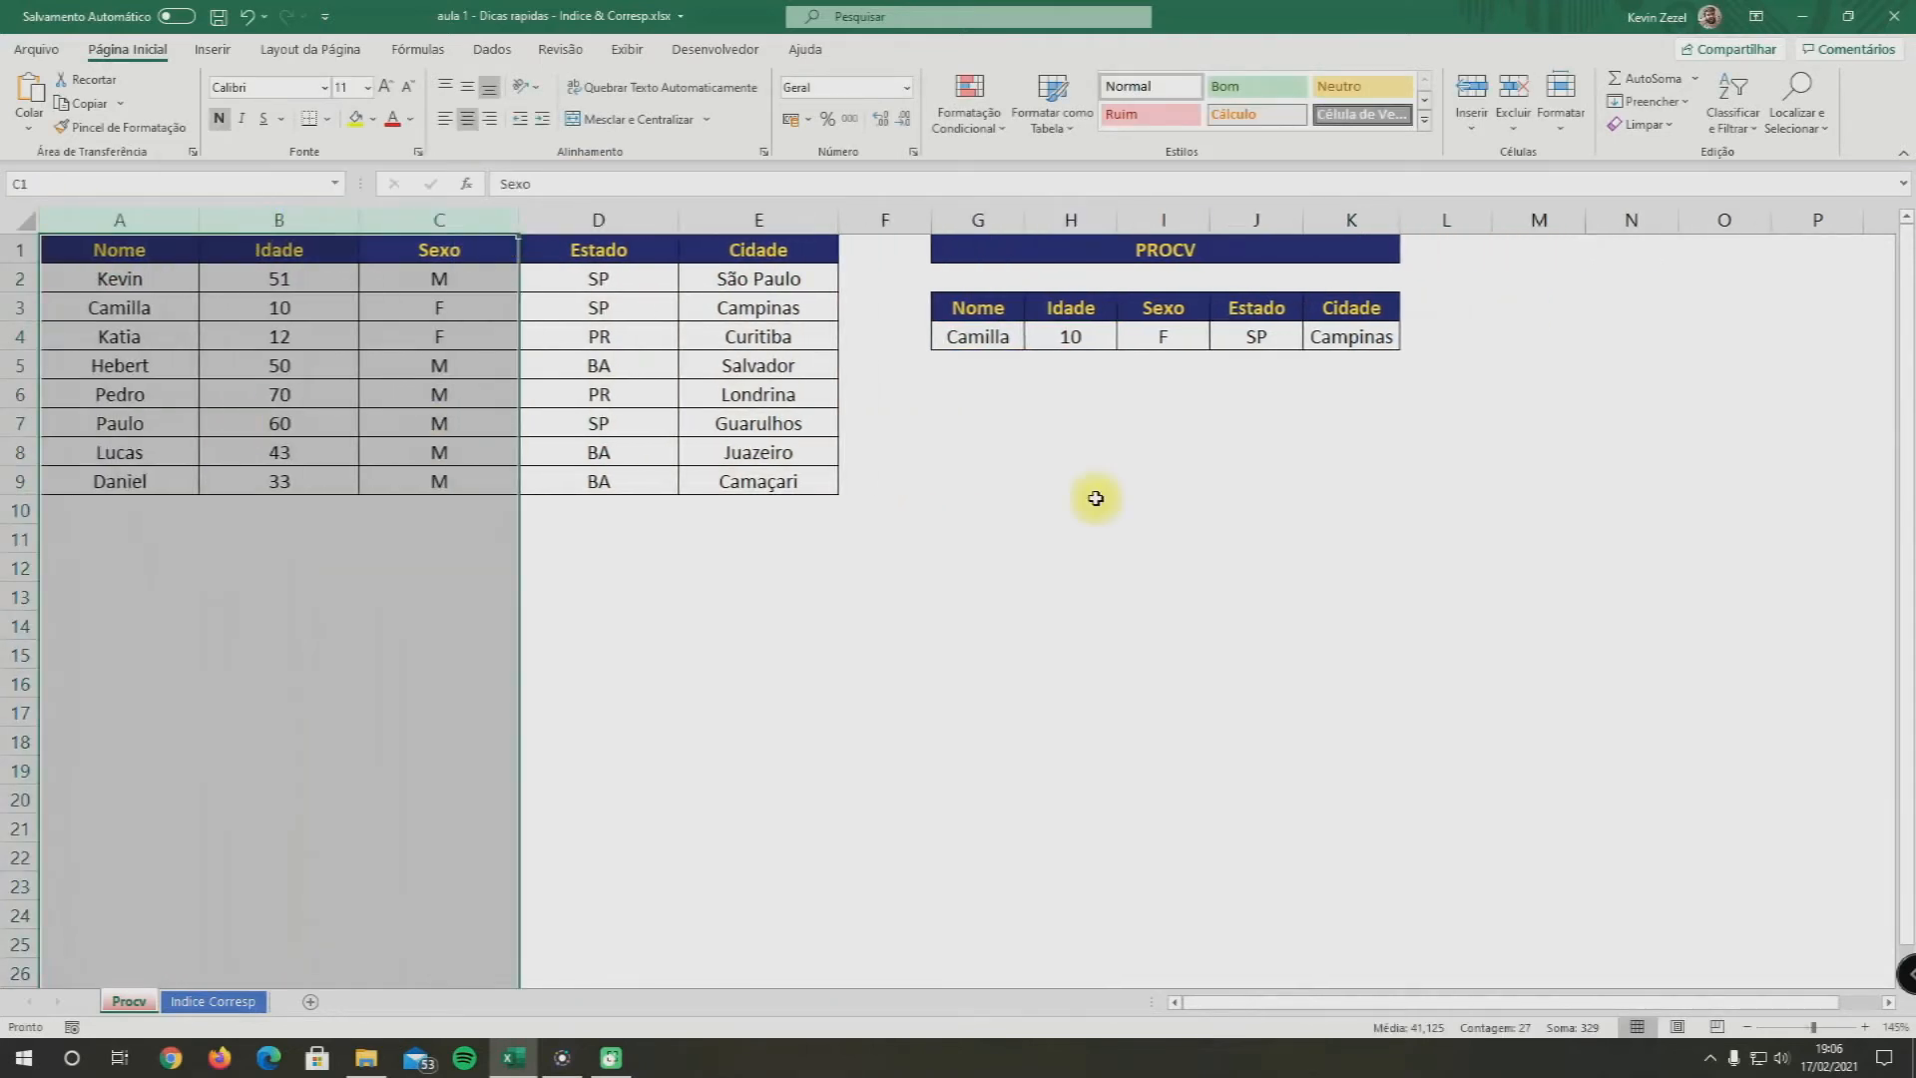
pyautogui.click(1123, 498)
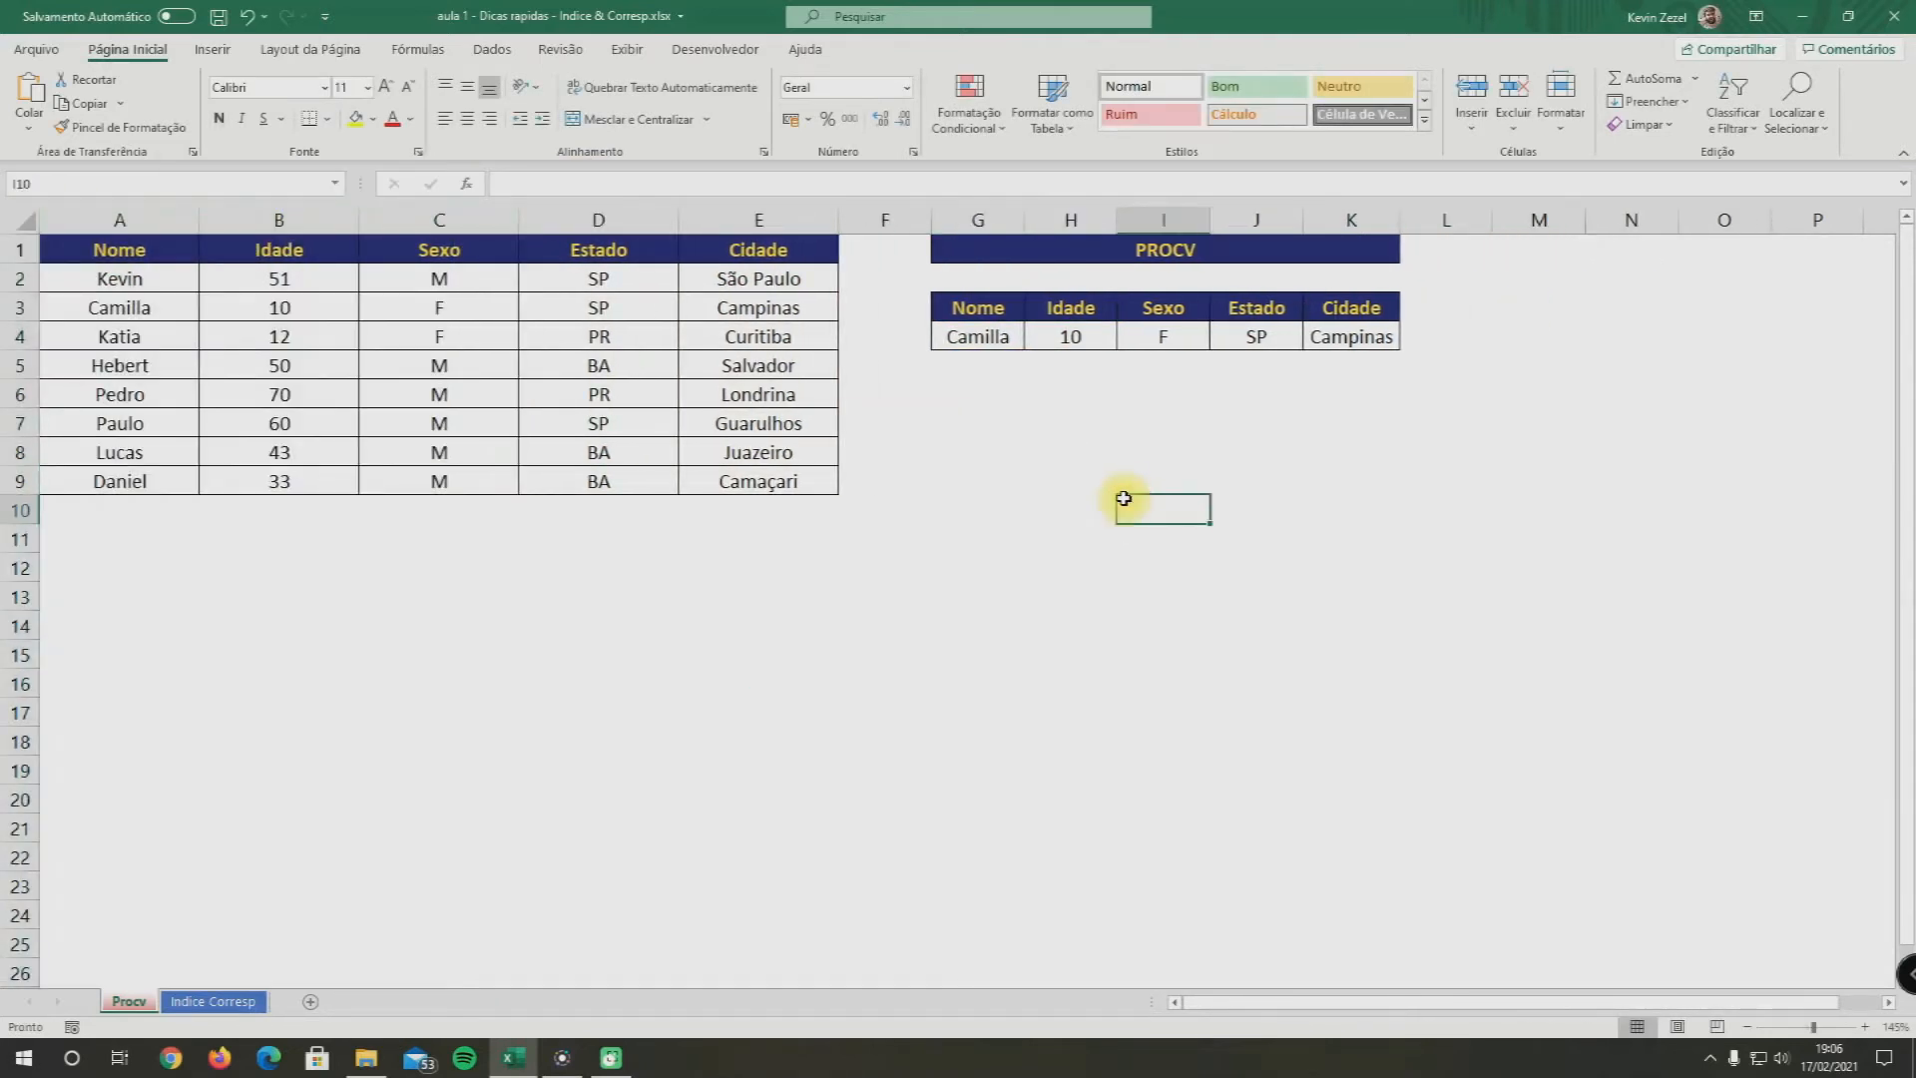
# Look over the Indice Corresp sheet and return to the Nome lookup cells G3:G4 on the Procv sheet
pyautogui.click(212, 1002)
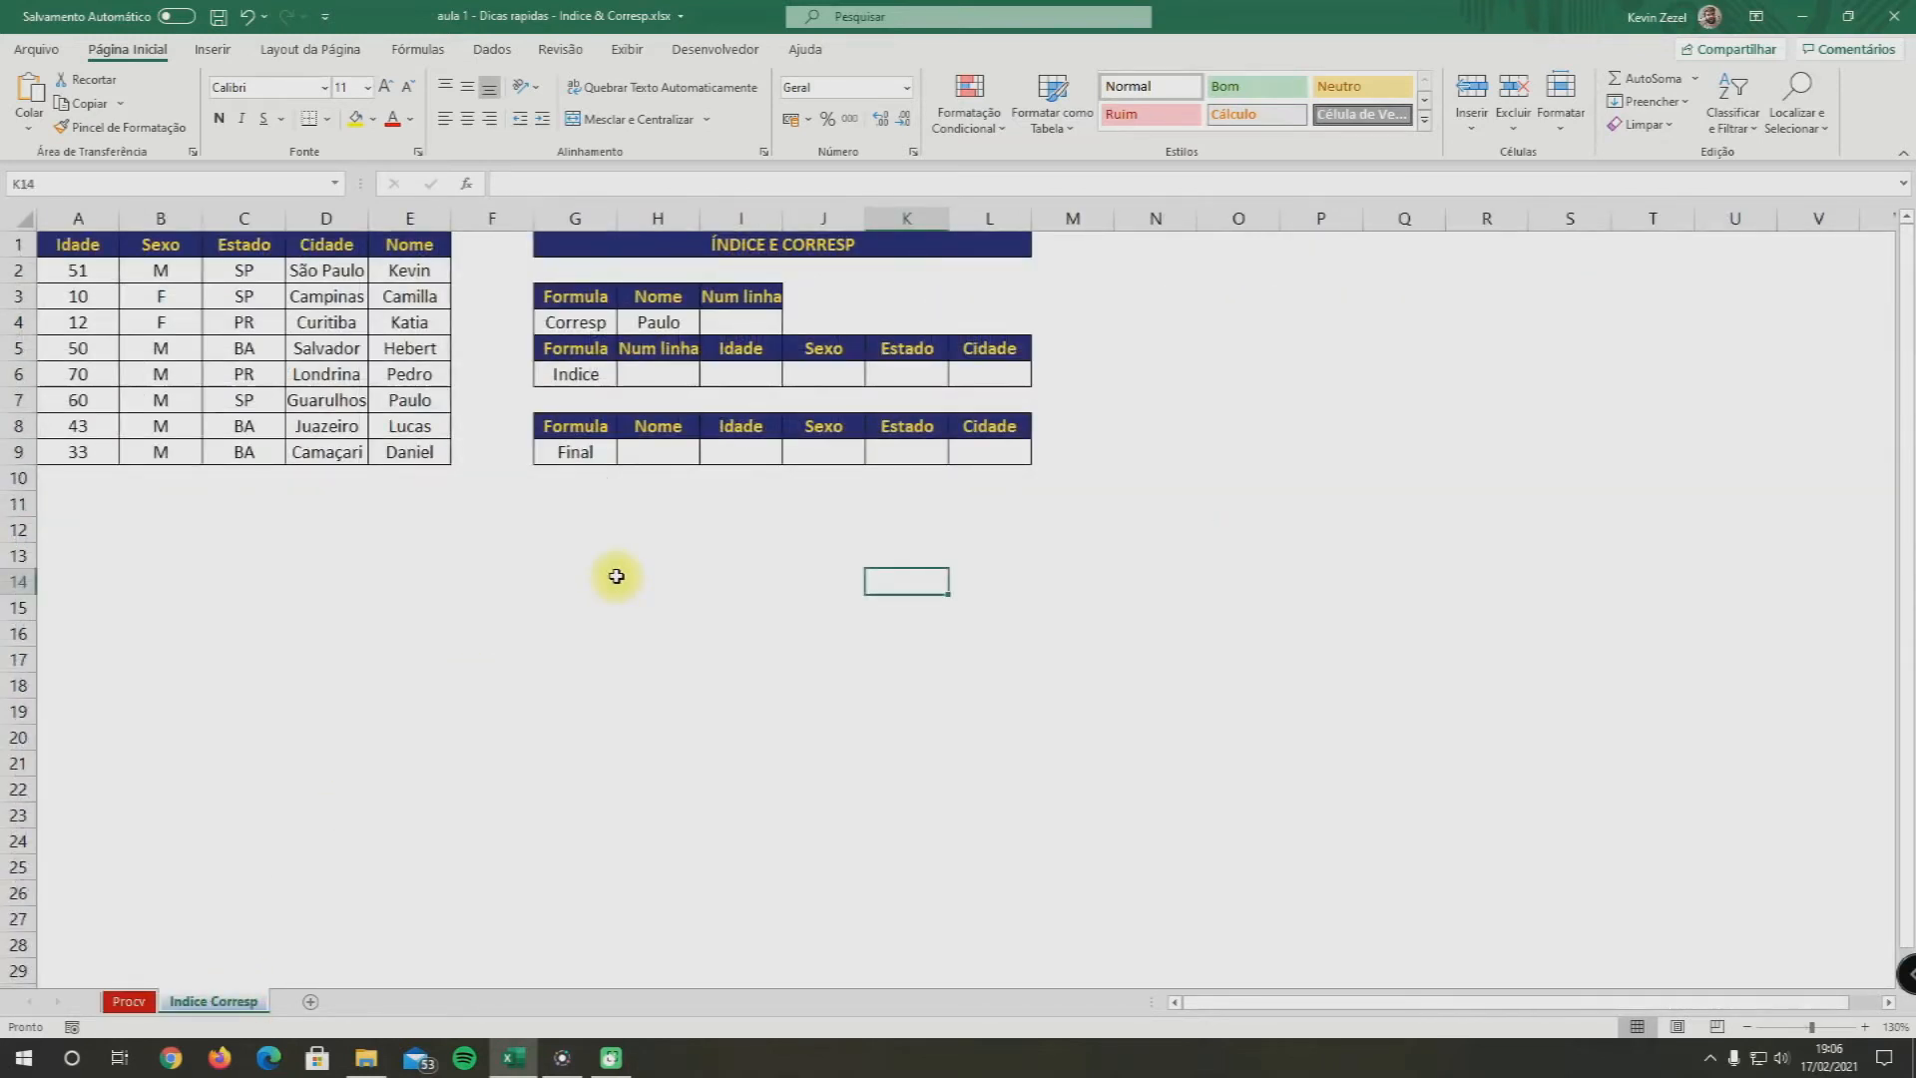
pyautogui.hotkey('ctrl', 'pageup')
pyautogui.click(977, 419)
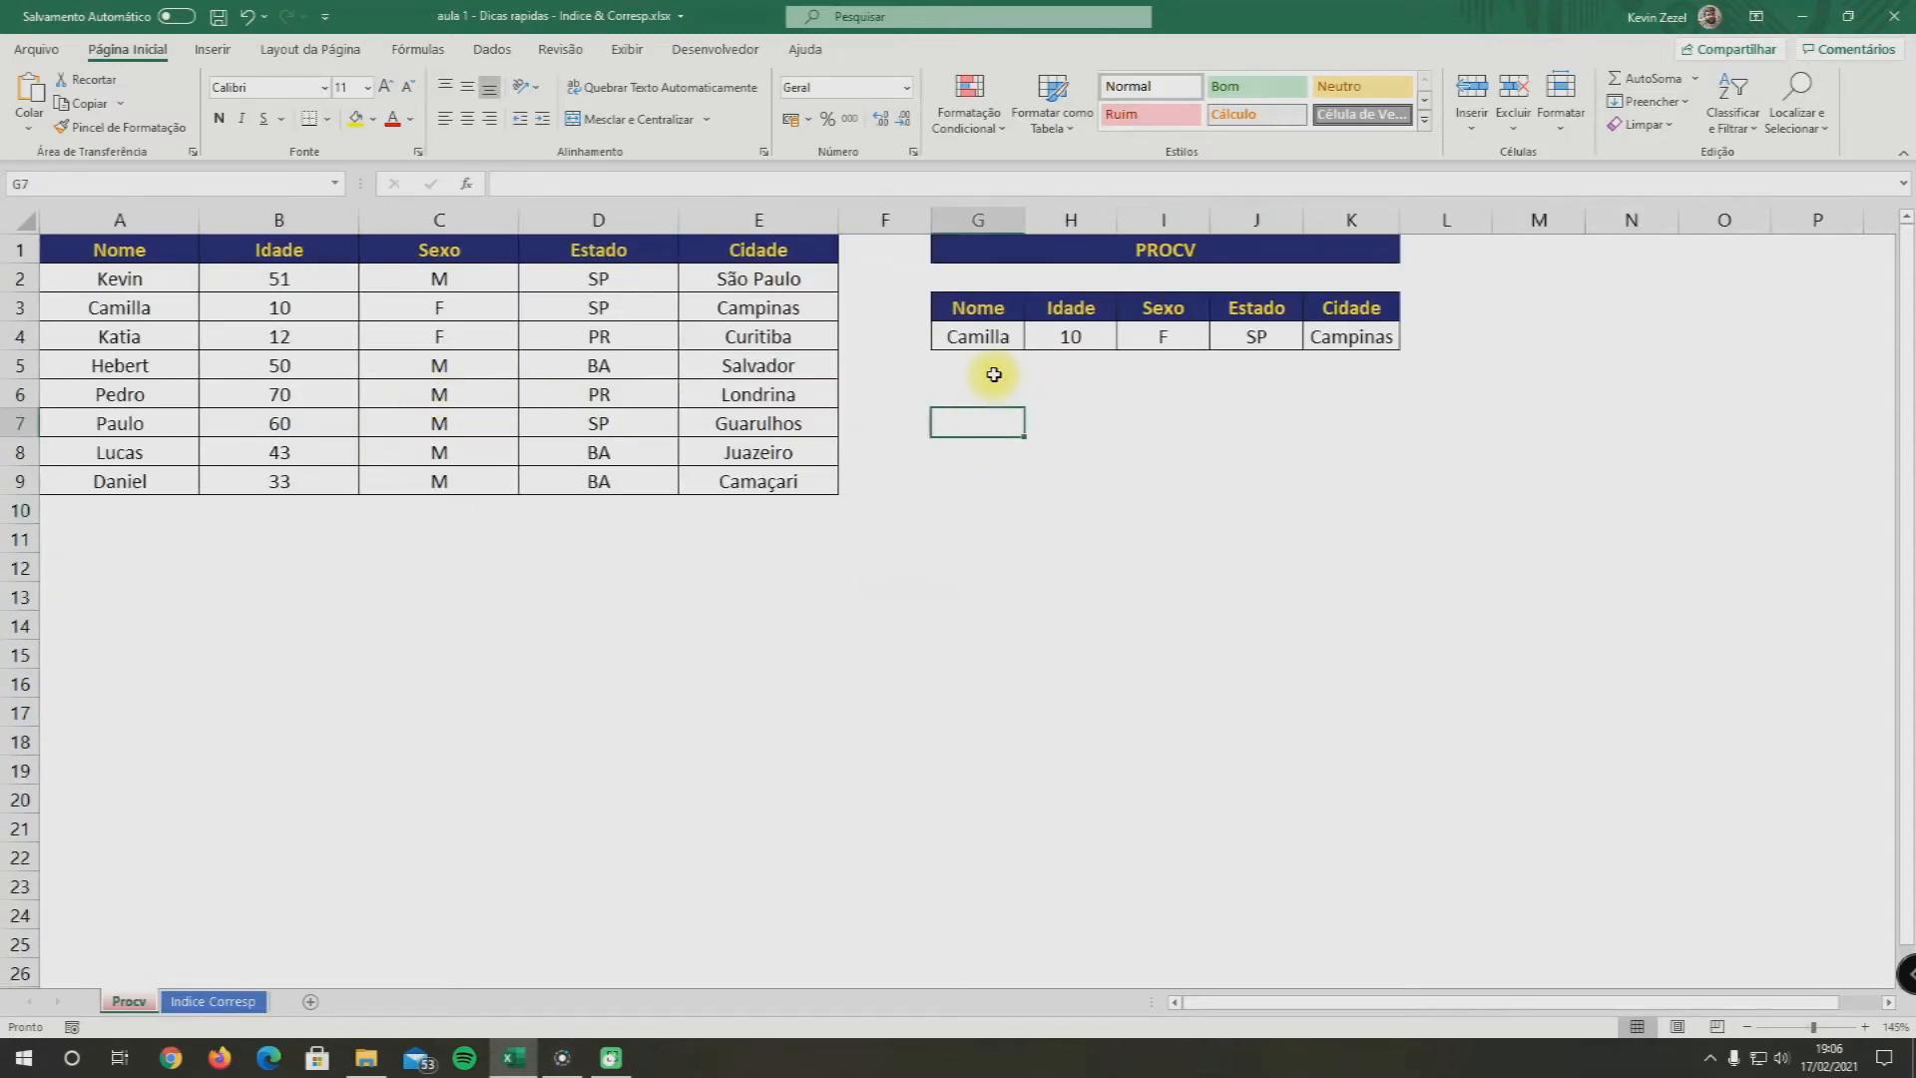
pyautogui.moveTo(983, 307); pyautogui.dragTo(1007, 340)
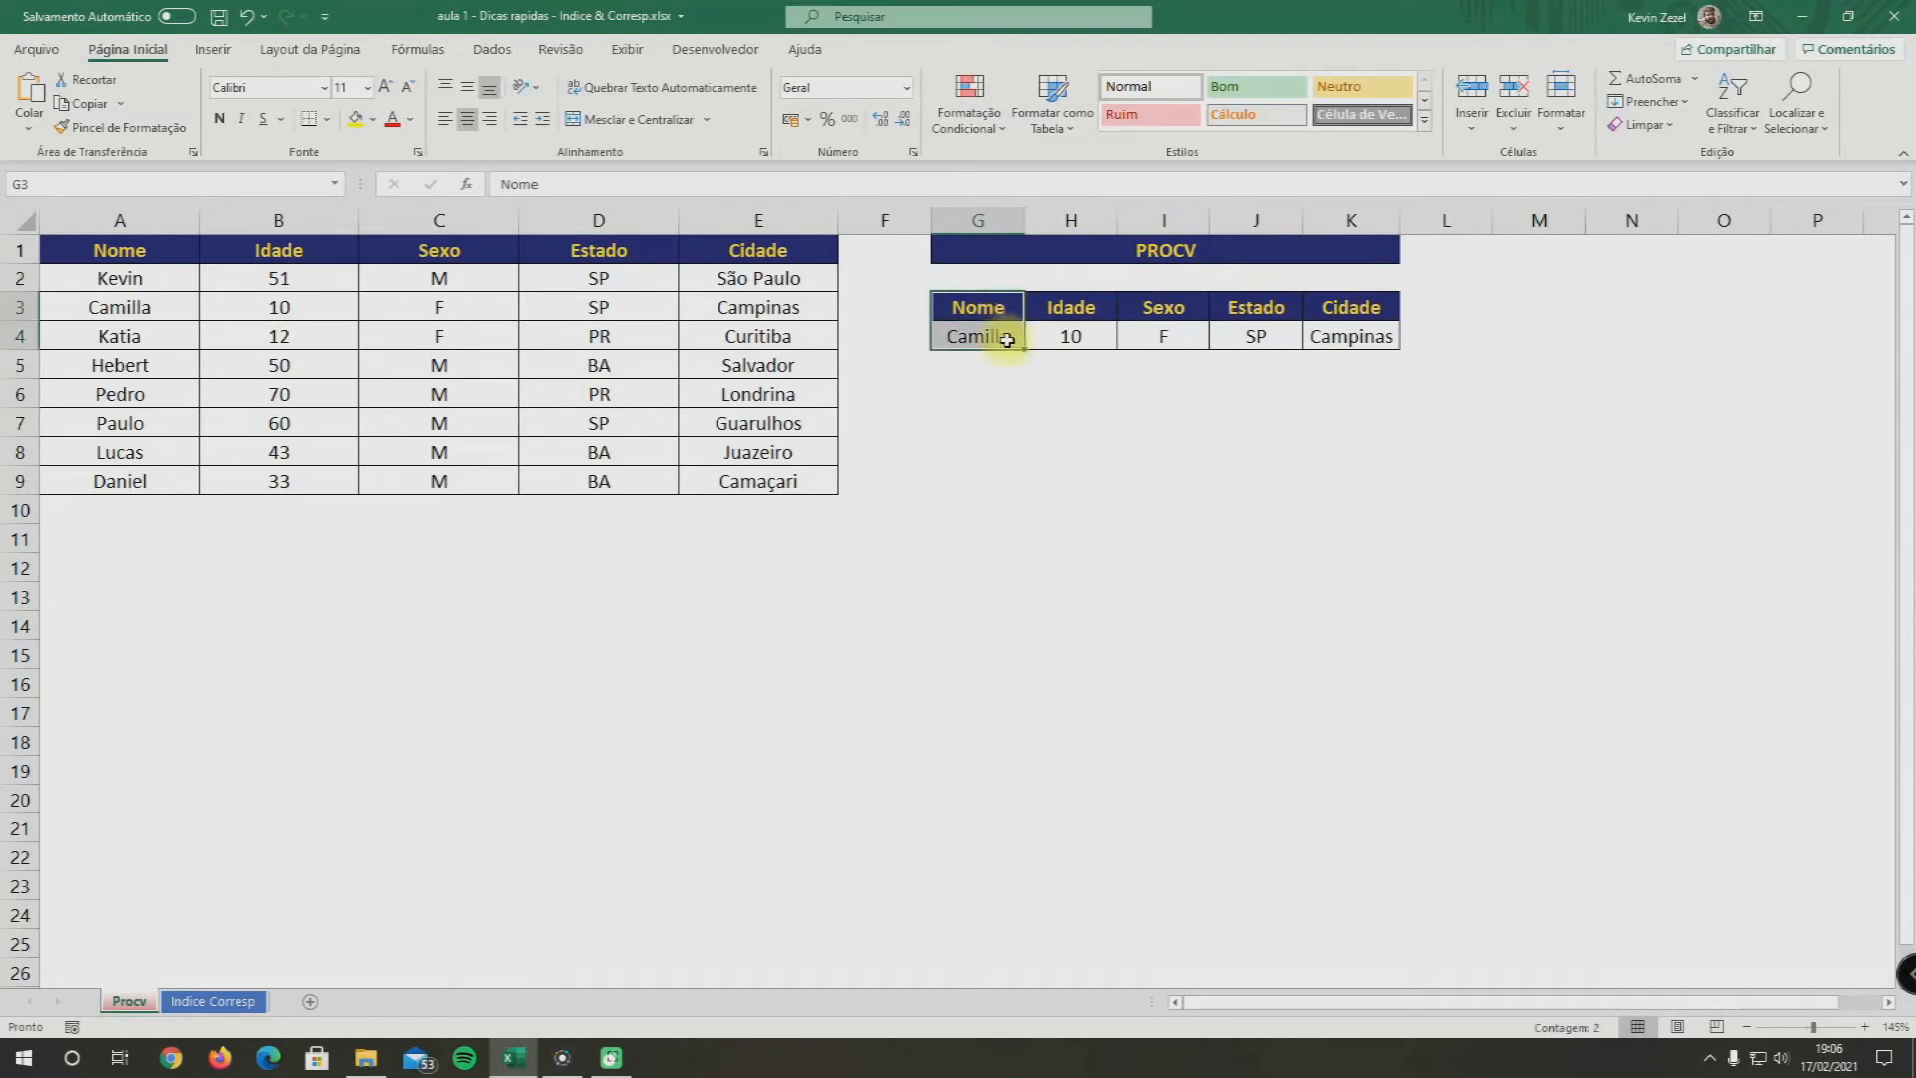
# Insert a blank column before Nome and move the whole Idade column into it
pyautogui.click(141, 221)
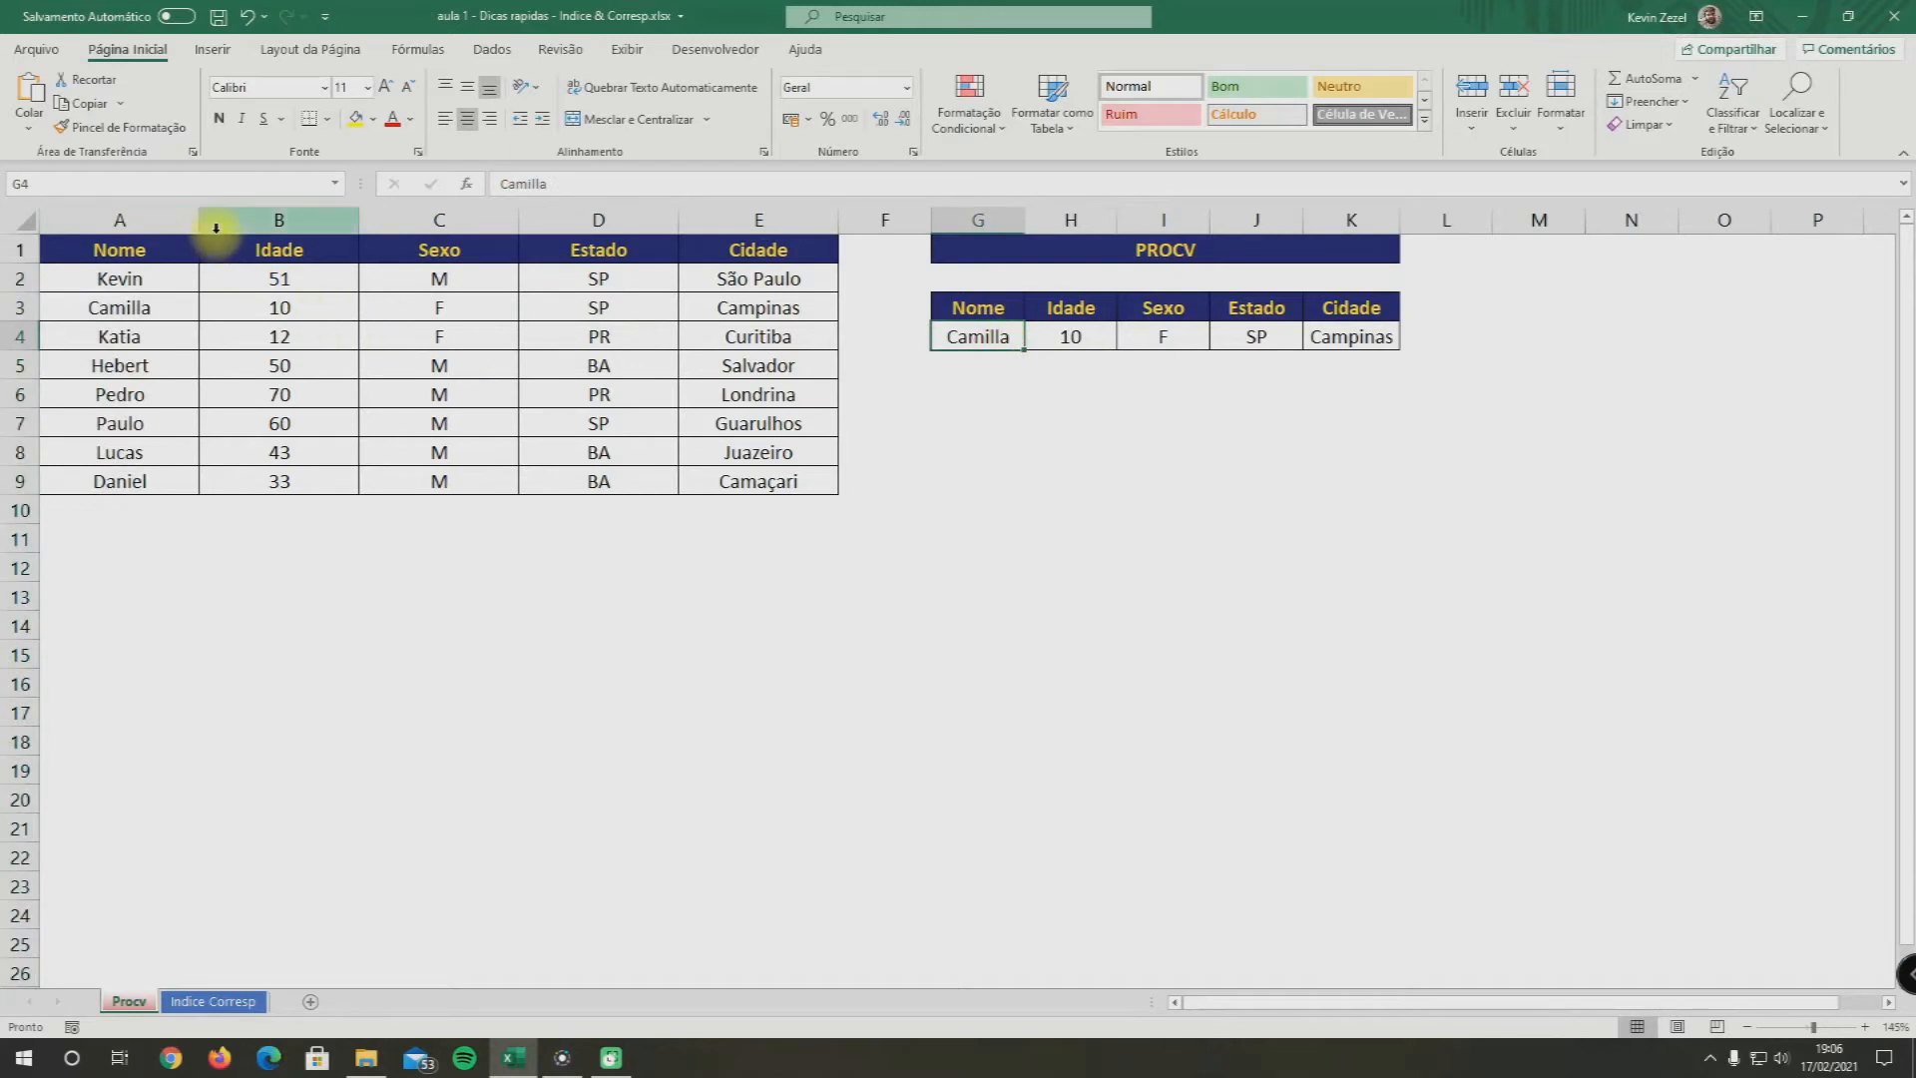
pyautogui.click(141, 221)
pyautogui.rightClick(141, 222)
pyautogui.click(235, 389)
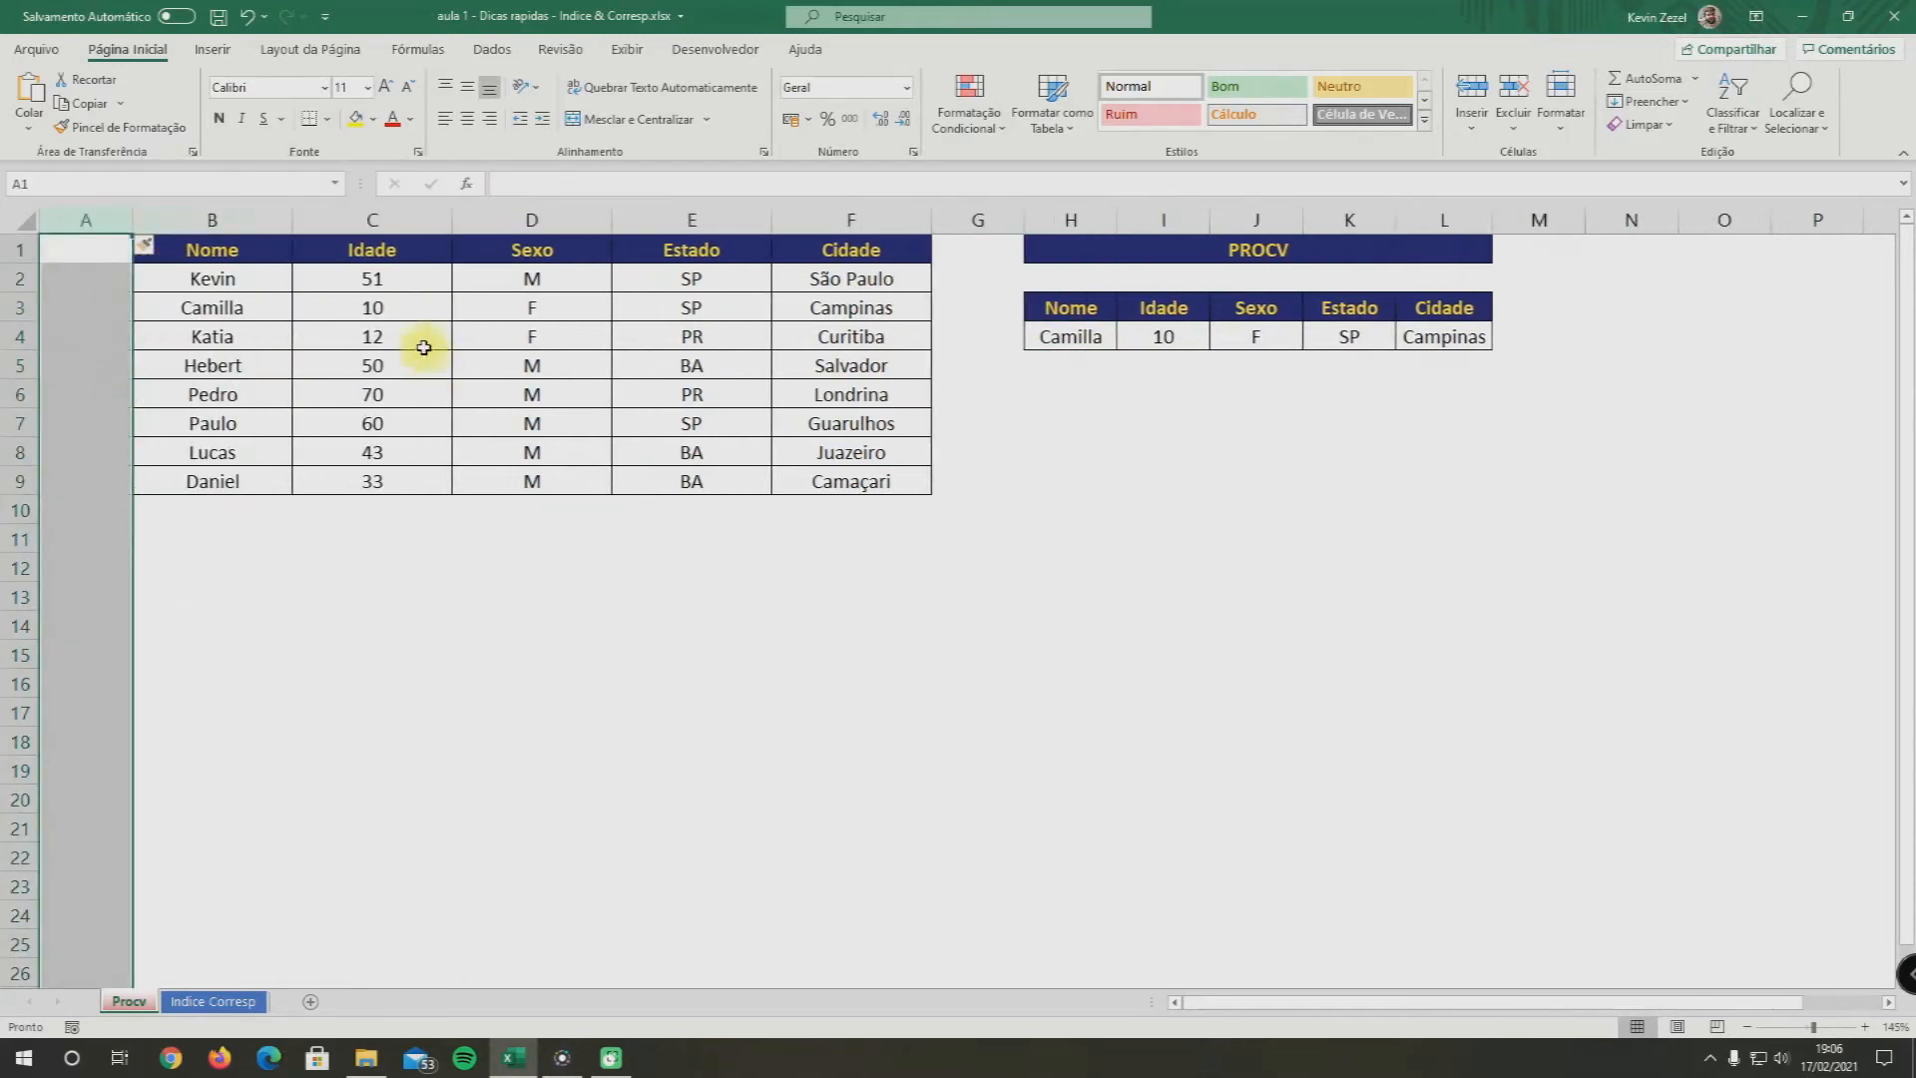
pyautogui.click(378, 218)
pyautogui.hotkey('ctrl', 'x')
pyautogui.click(125, 219)
pyautogui.hotkey('ctrl', 'v')
# Delete the empty column C left between the Nome and Sexo columns
pyautogui.click(408, 219)
pyautogui.rightClick(409, 214)
pyautogui.click(505, 406)
# Examine the reordered source table column by column, from Idade and Nome to Cidade, against the PROCV column indexes
pyautogui.click(140, 279)
pyautogui.moveTo(140, 283); pyautogui.dragTo(300, 471)
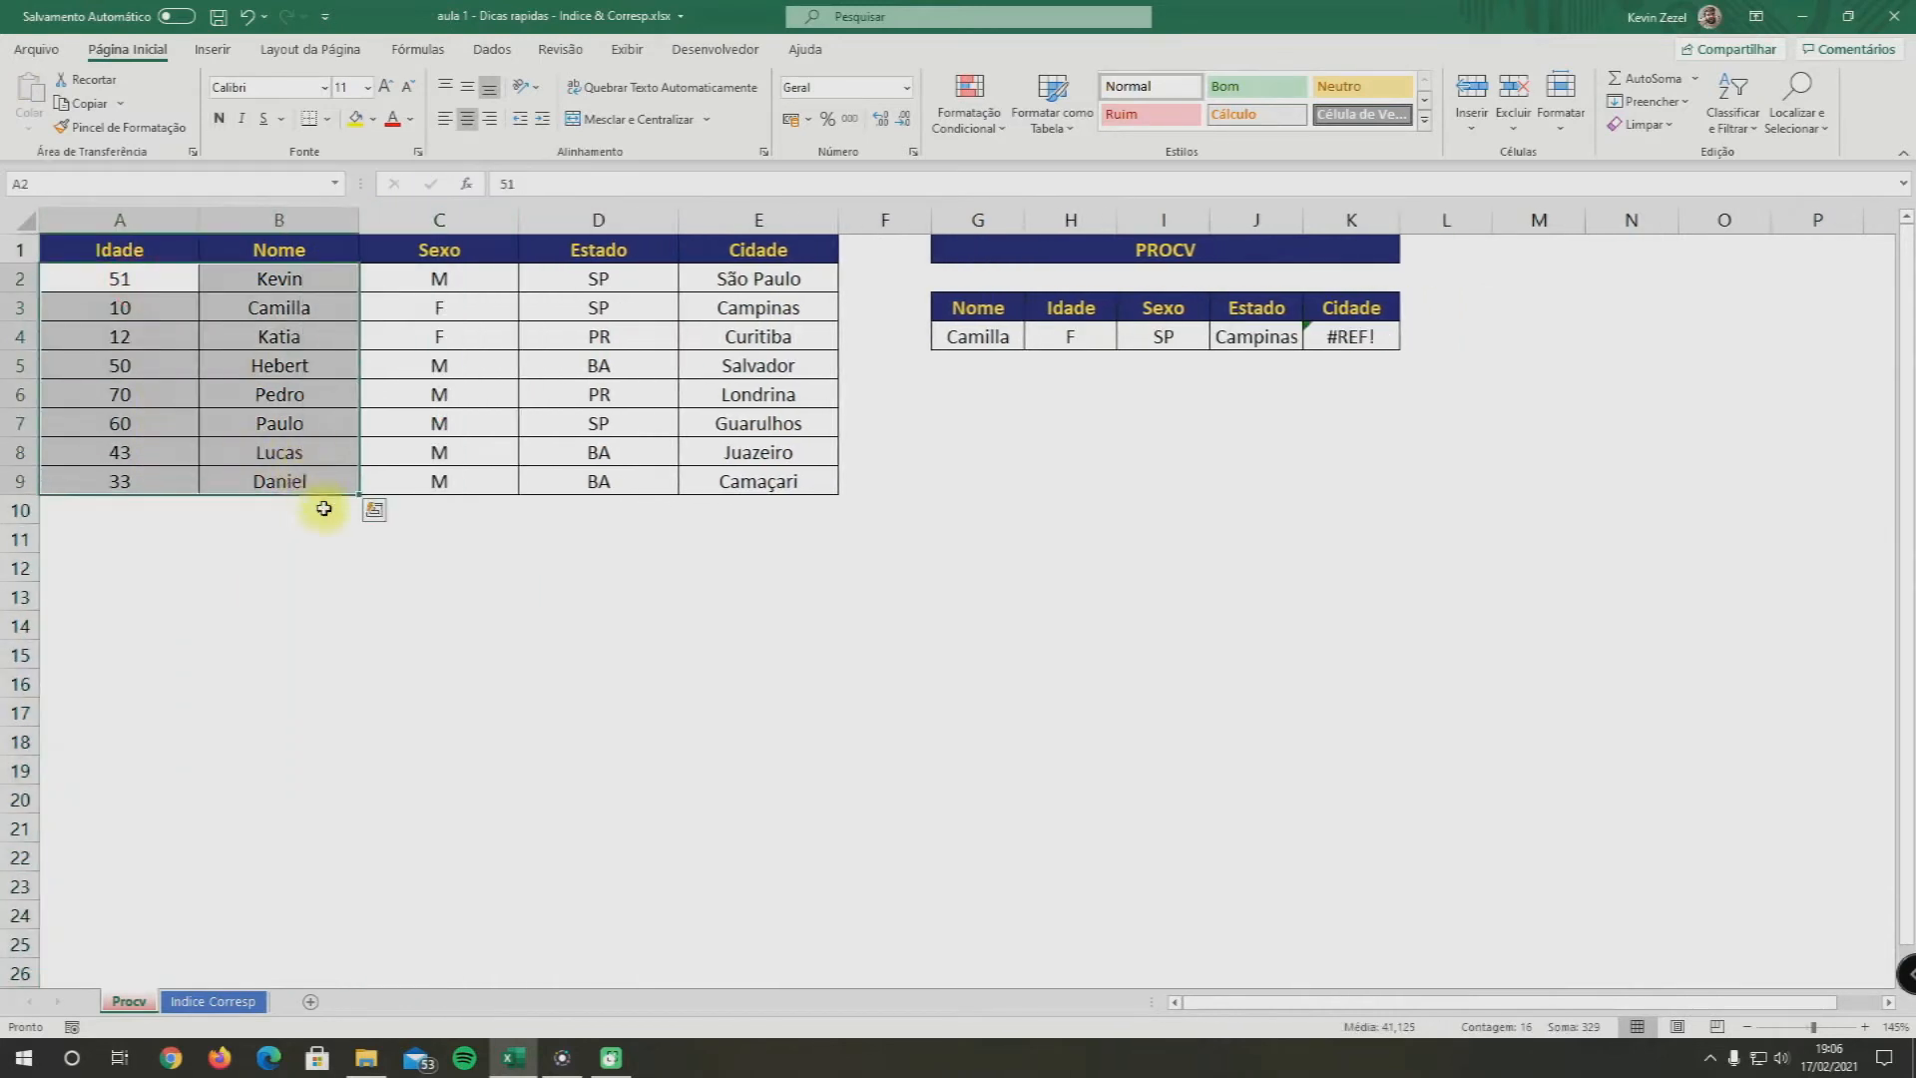
pyautogui.click(314, 509)
pyautogui.click(141, 220)
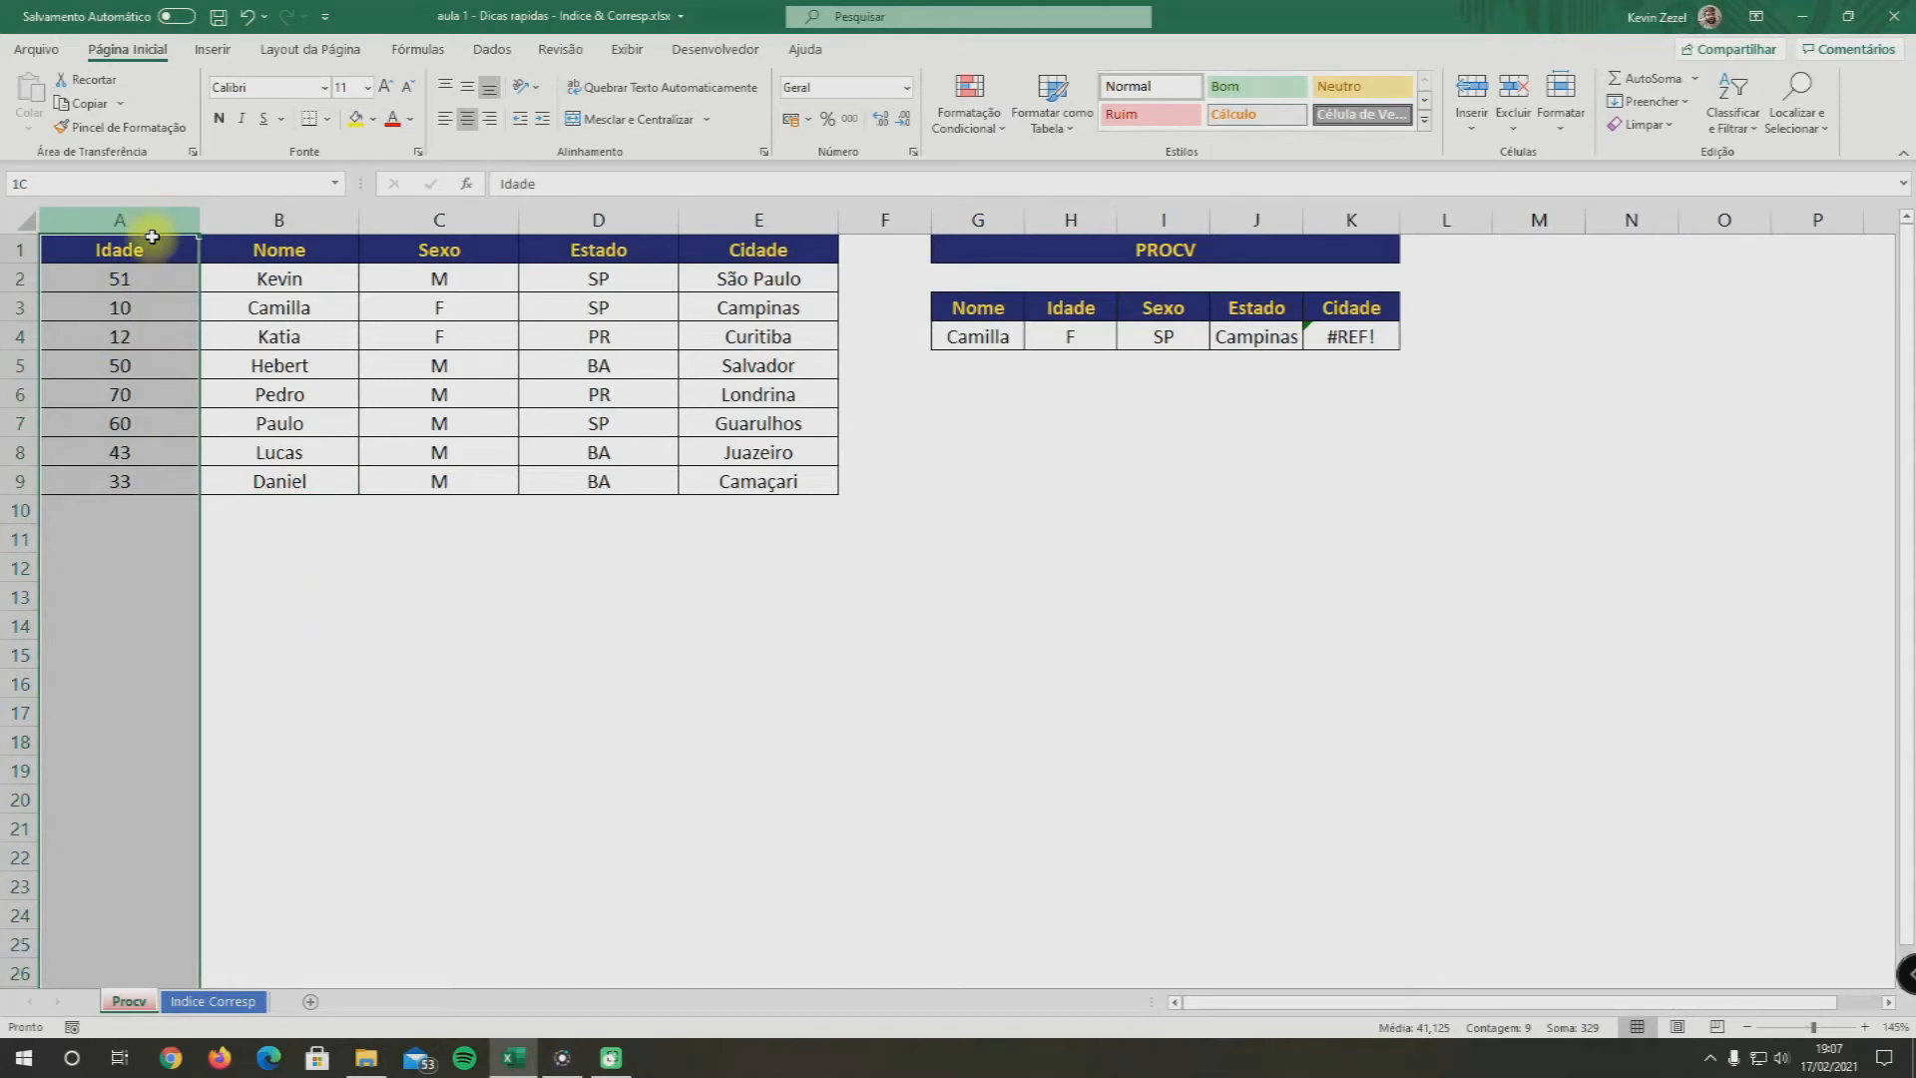
pyautogui.moveTo(149, 280); pyautogui.dragTo(149, 488)
pyautogui.moveTo(150, 279); pyautogui.dragTo(141, 479)
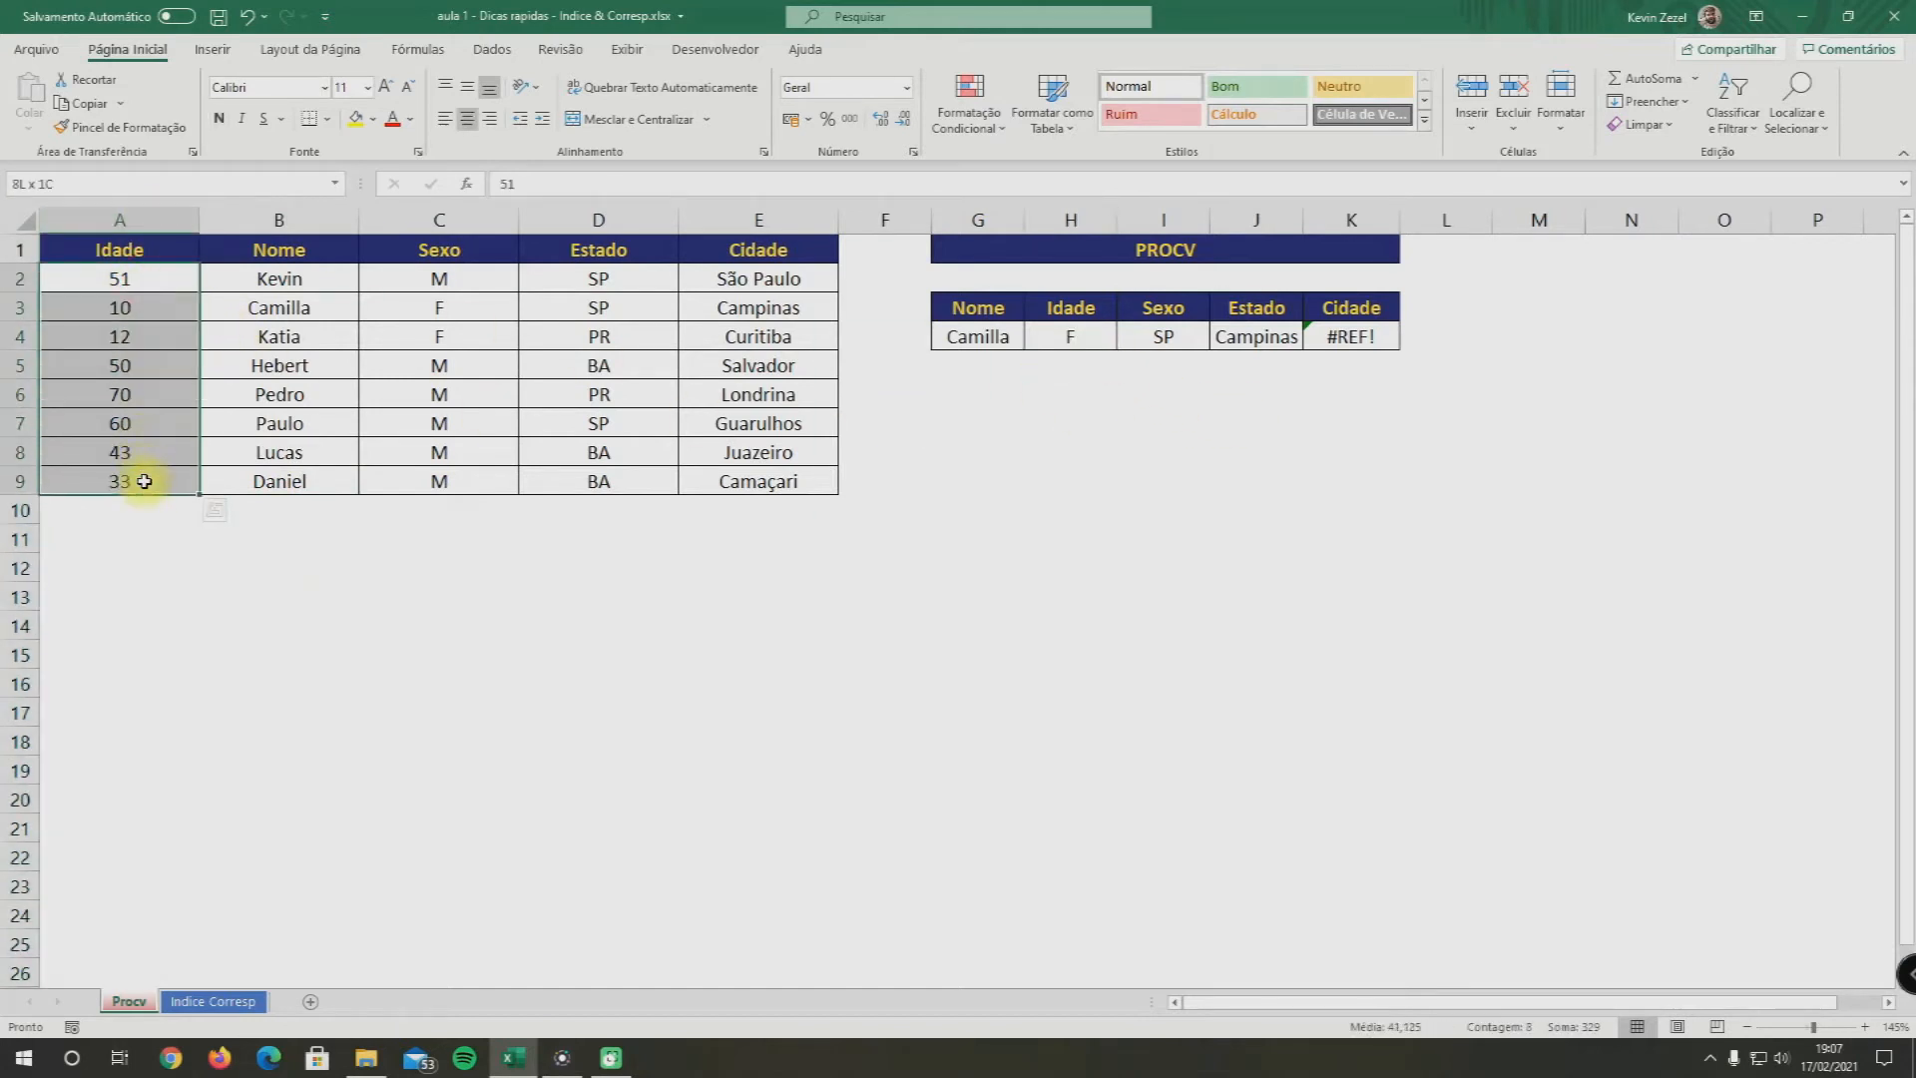
pyautogui.moveTo(310, 276); pyautogui.dragTo(313, 455)
pyautogui.moveTo(437, 296); pyautogui.dragTo(449, 427)
pyautogui.moveTo(631, 289); pyautogui.dragTo(624, 426)
pyautogui.moveTo(794, 302); pyautogui.dragTo(798, 424)
pyautogui.click(1028, 489)
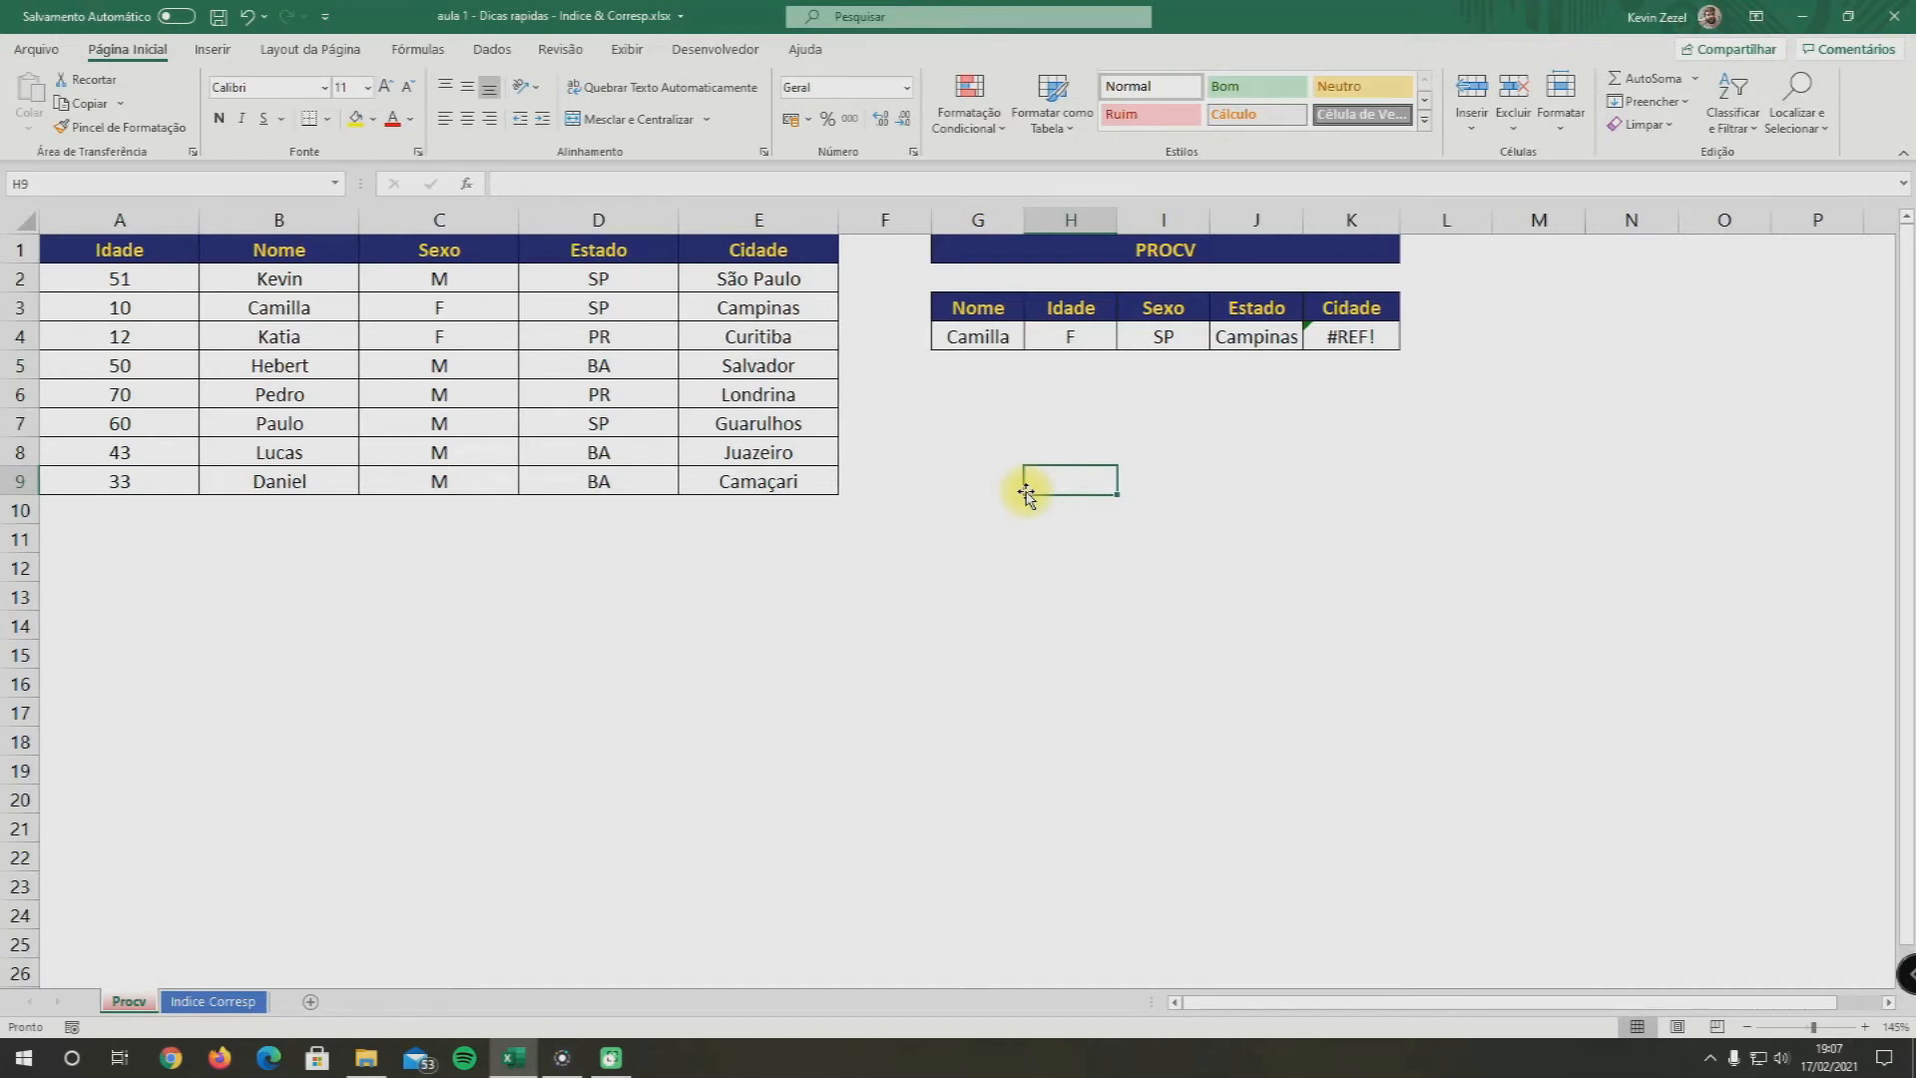
# Undo the column deletion, the Idade move and the column insertion on the Procv sheet
pyautogui.click(131, 217)
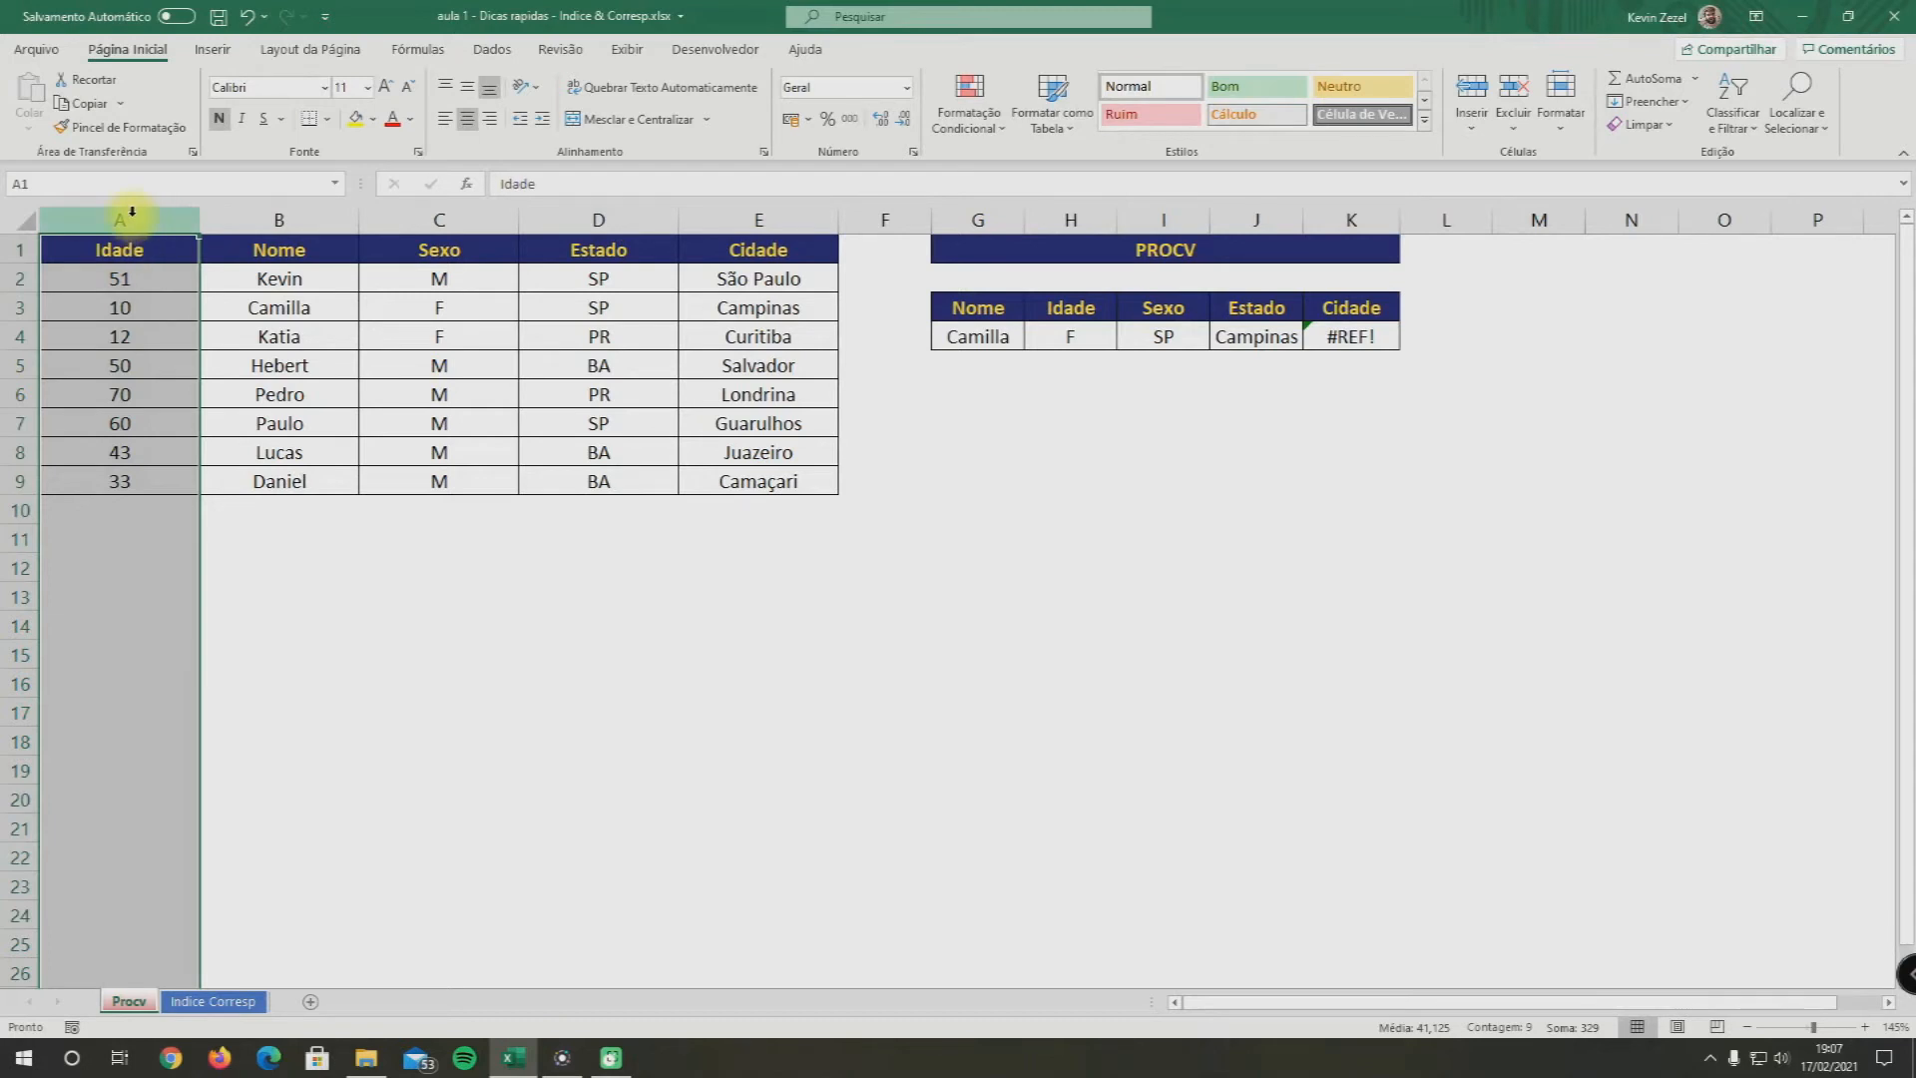
pyautogui.hotkey('ctrl', 'z')
pyautogui.hotkey('ctrl', 'z')
pyautogui.hotkey('ctrl', 'z')
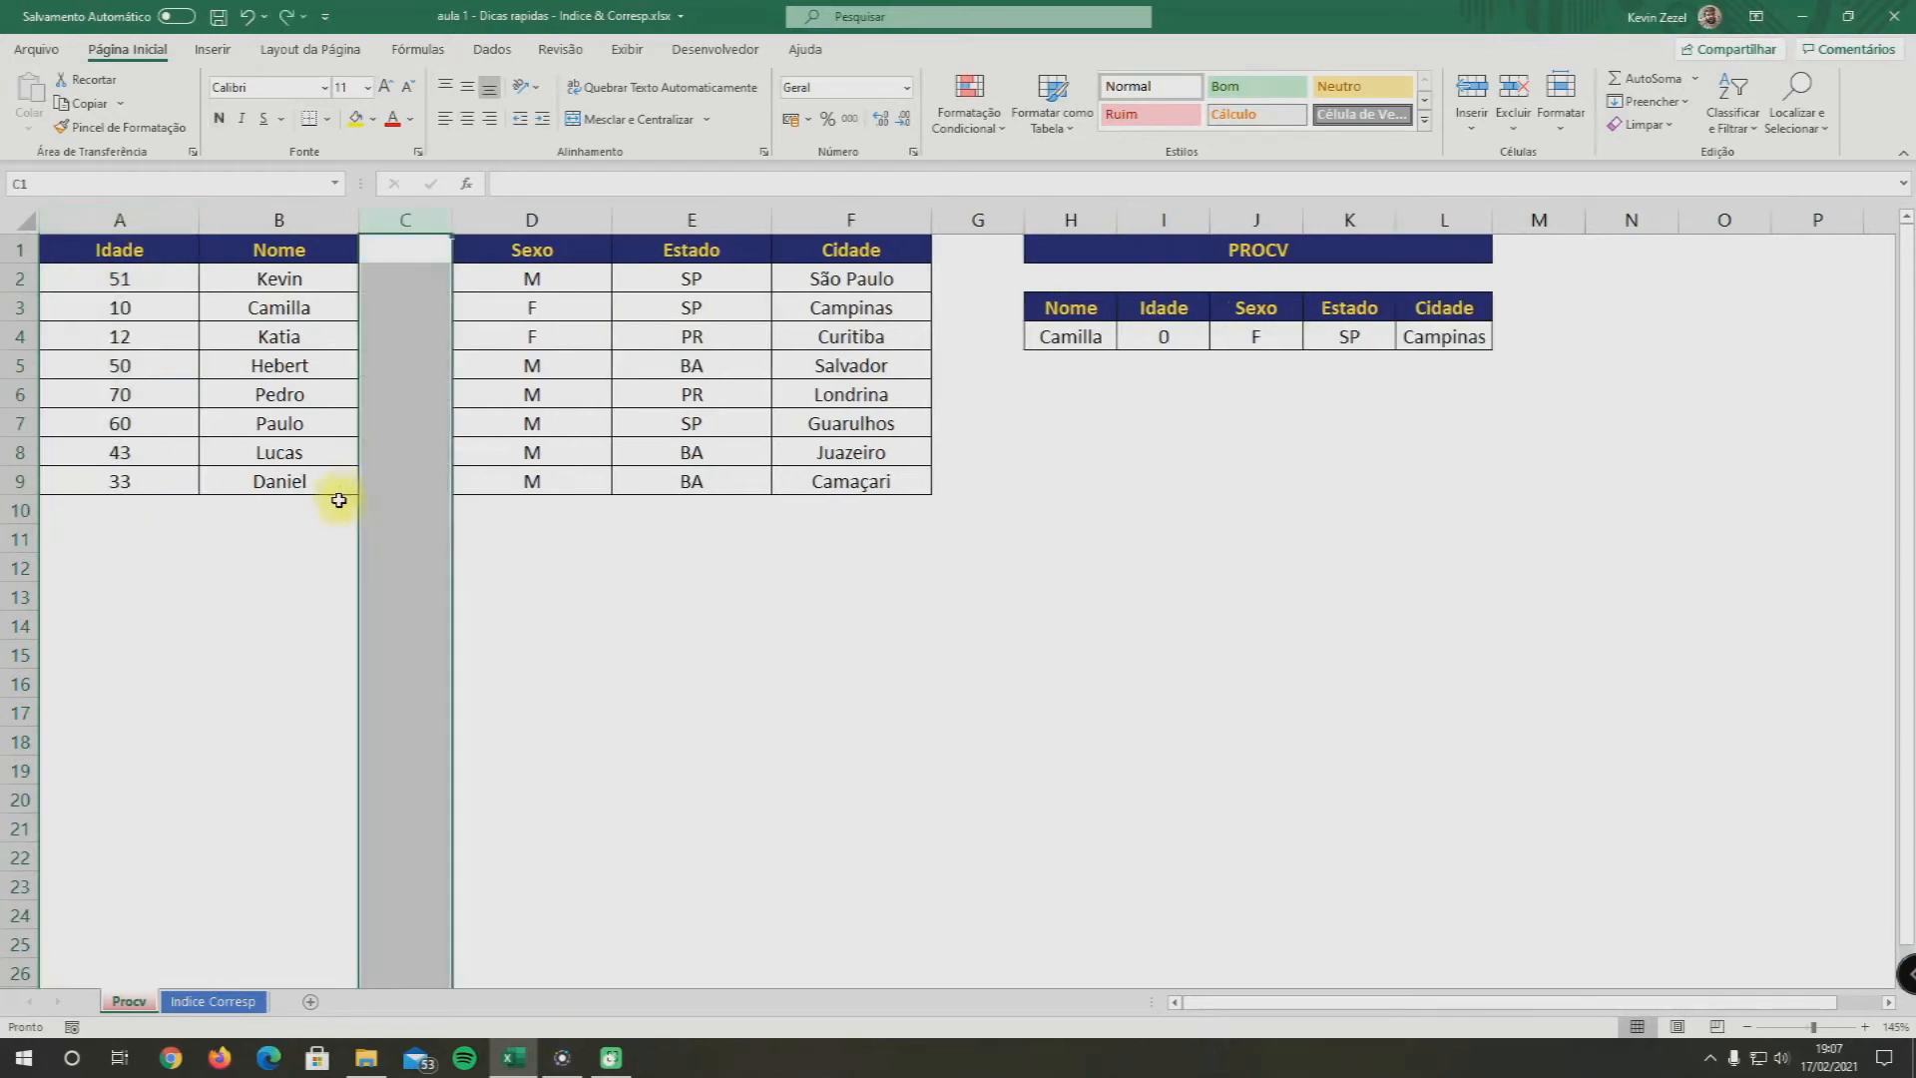
pyautogui.click(397, 575)
pyautogui.press('Escape')
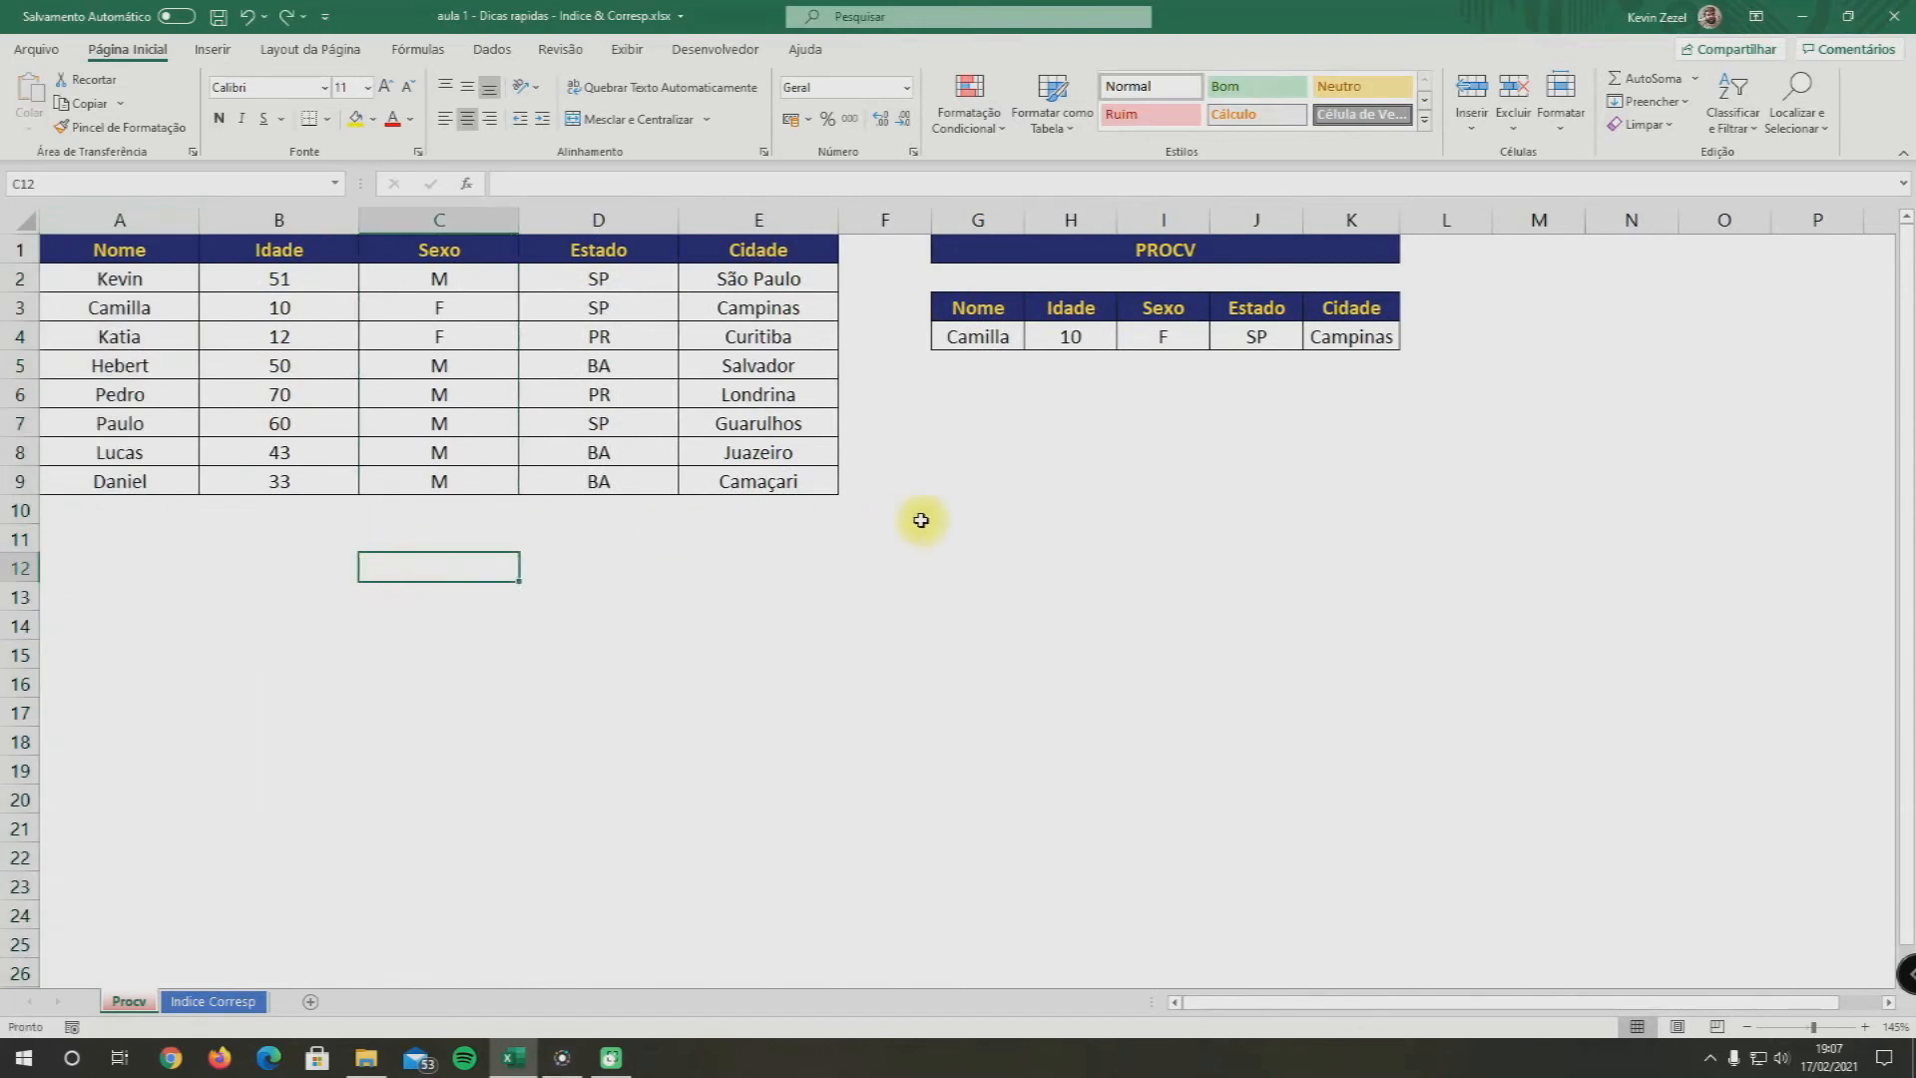
pyautogui.click(919, 517)
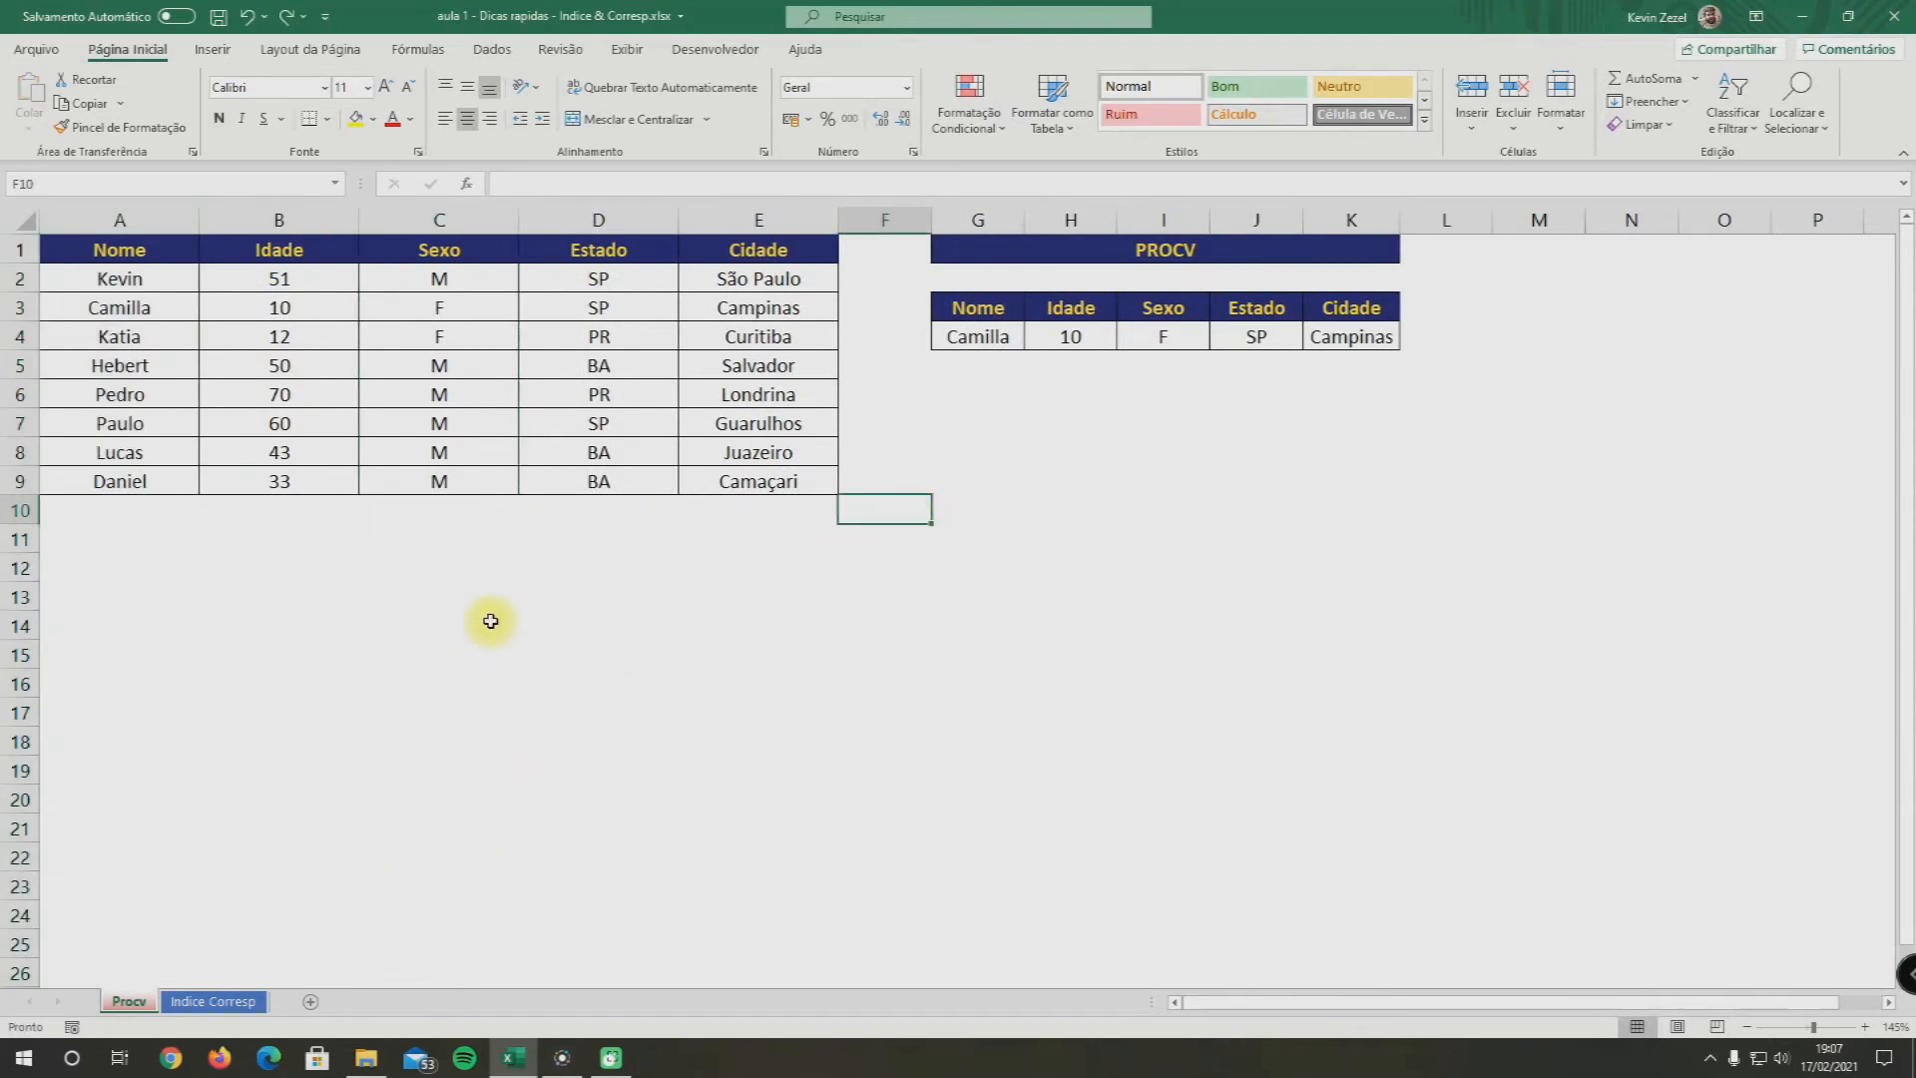
# Compare the Nome column's position in the Indice Corresp table with its position in the Procv table
pyautogui.click(238, 1001)
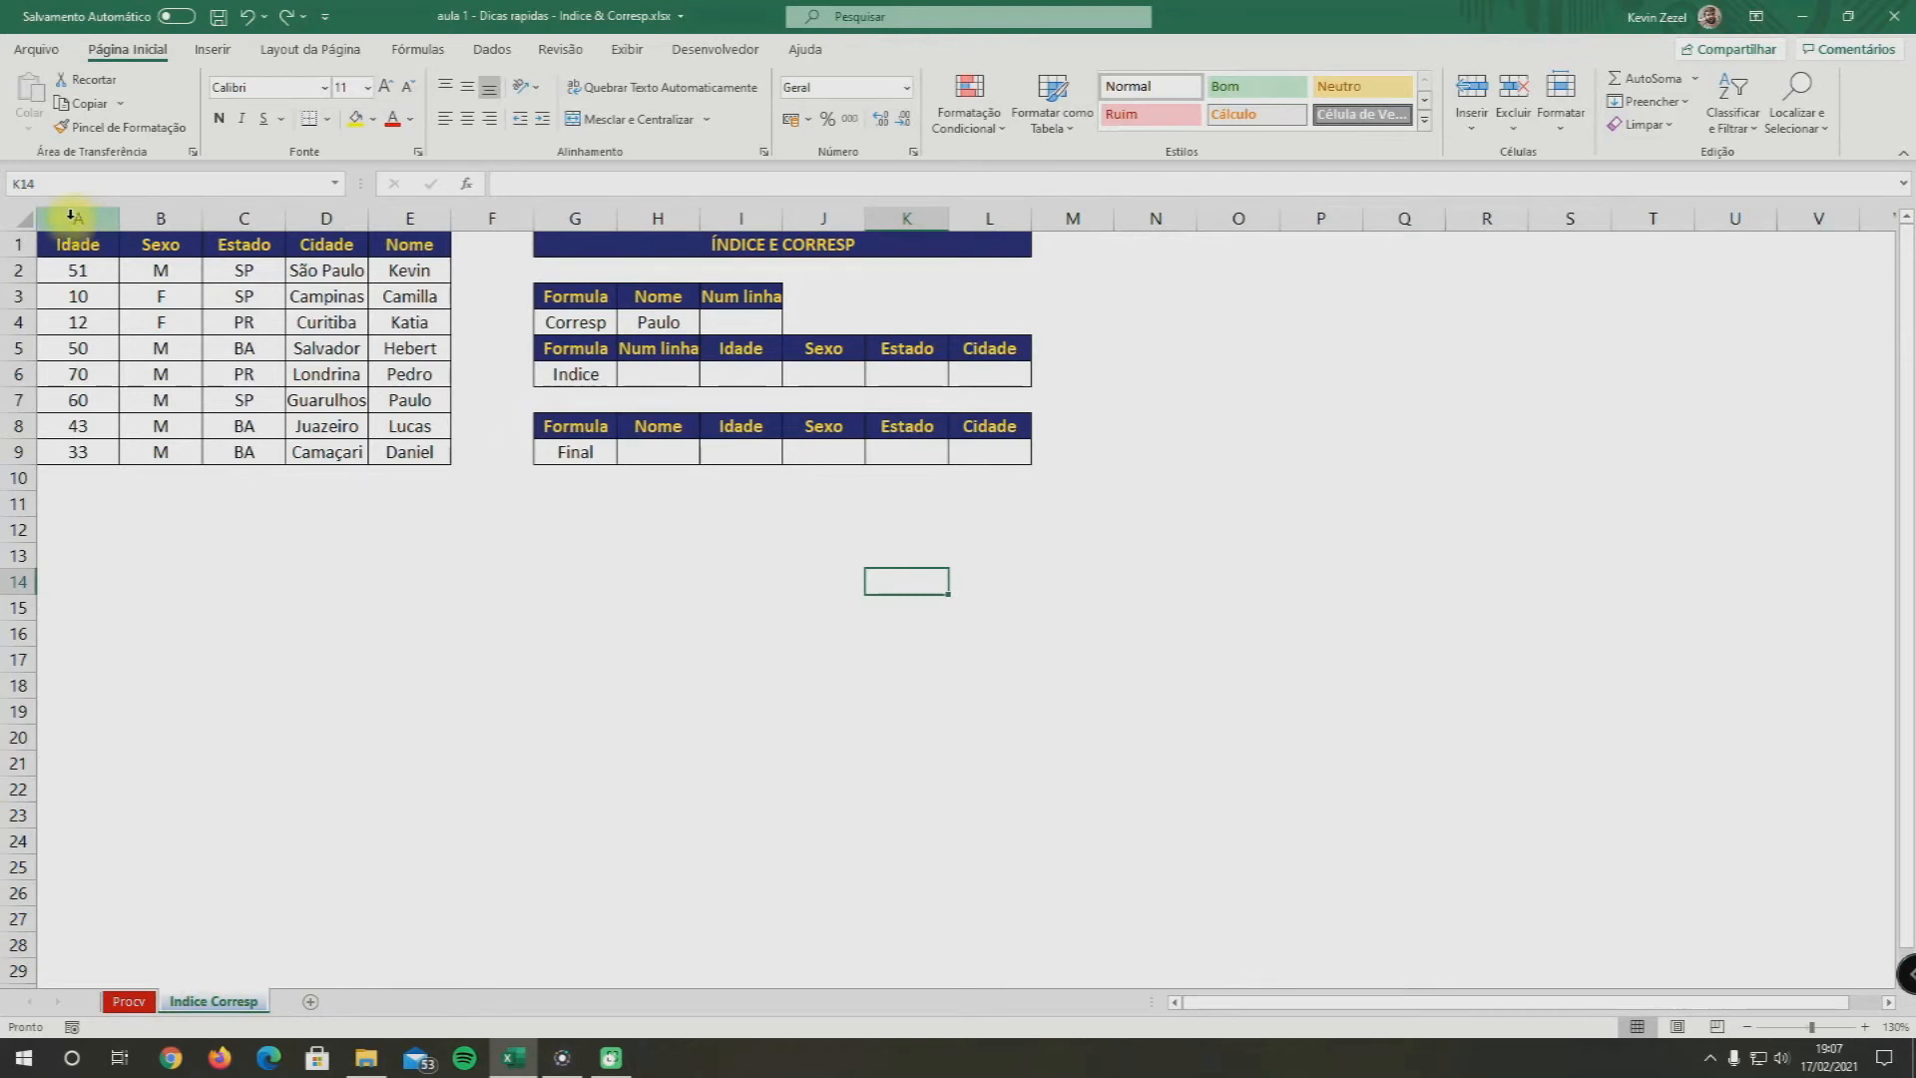
pyautogui.moveTo(78, 218); pyautogui.dragTo(446, 219)
pyautogui.click(489, 354)
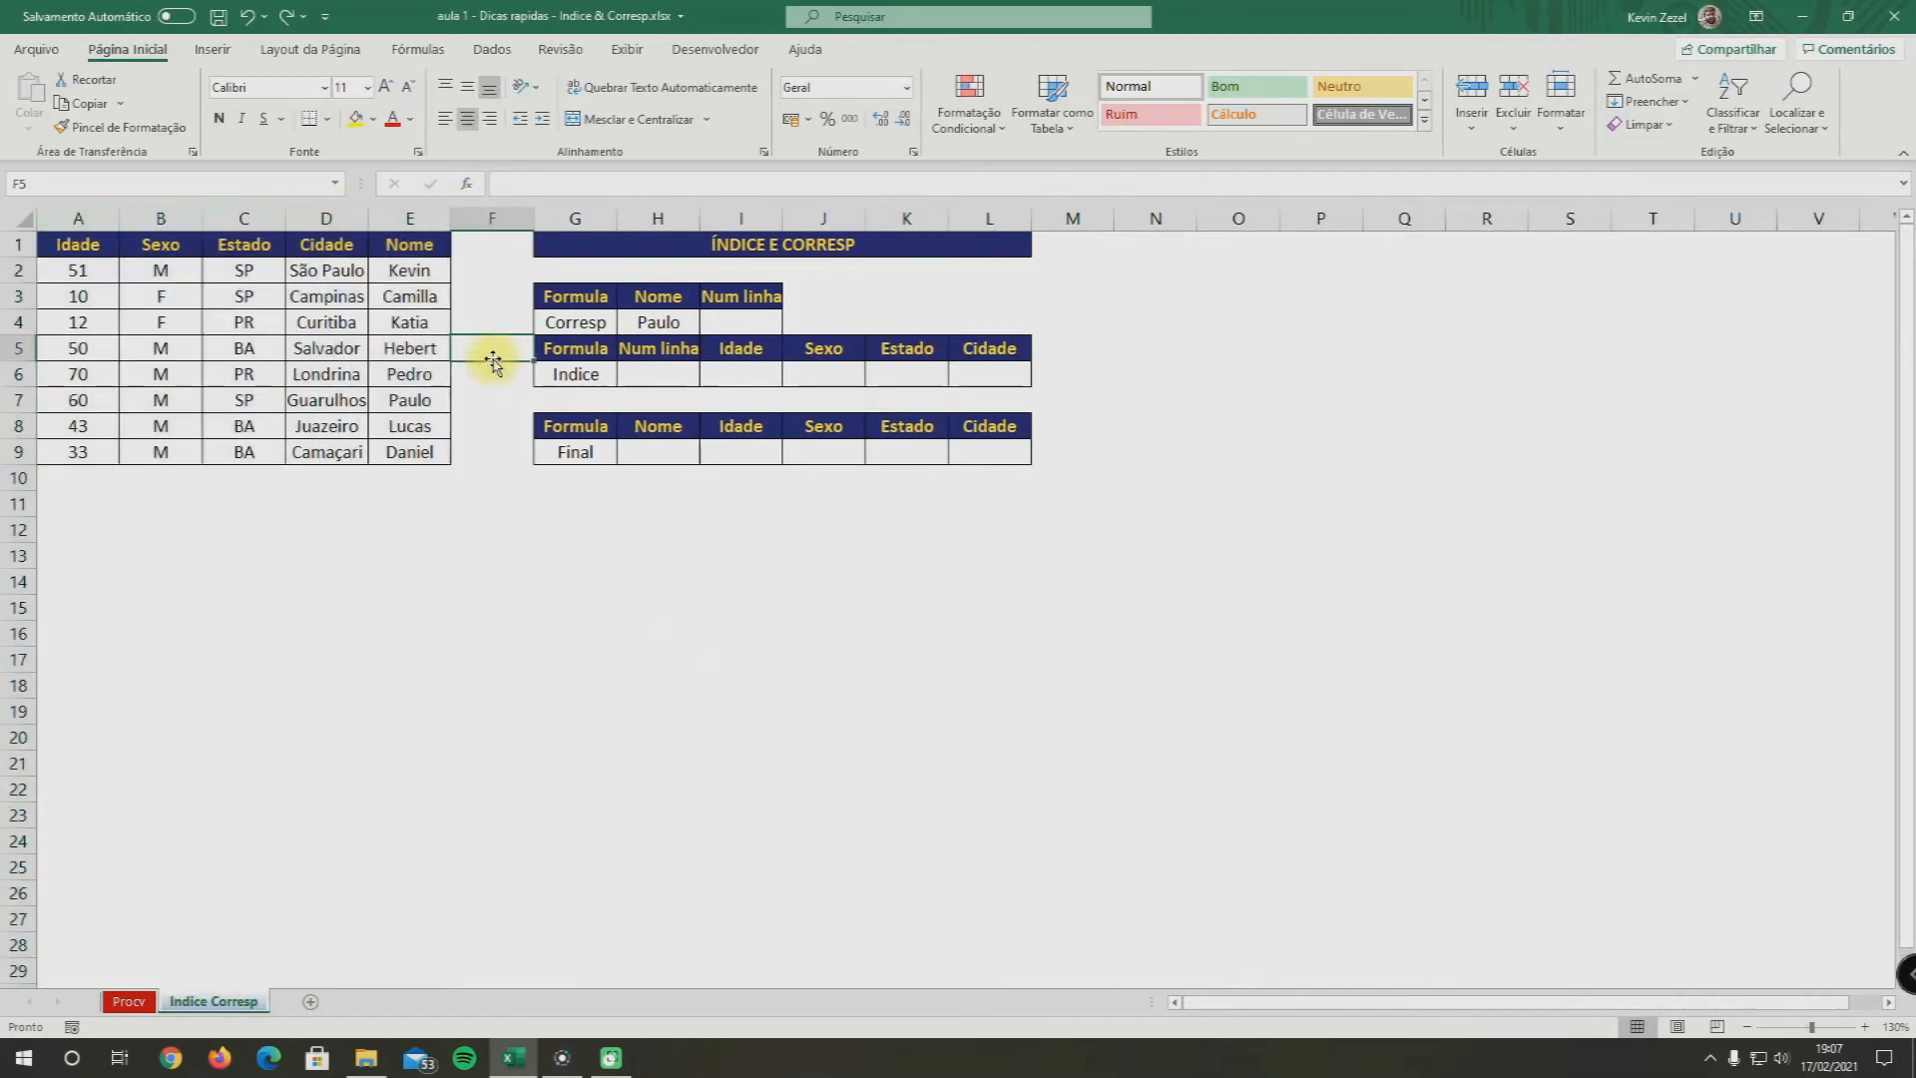
pyautogui.click(128, 1001)
pyautogui.click(137, 218)
pyautogui.click(221, 1004)
pyautogui.click(409, 219)
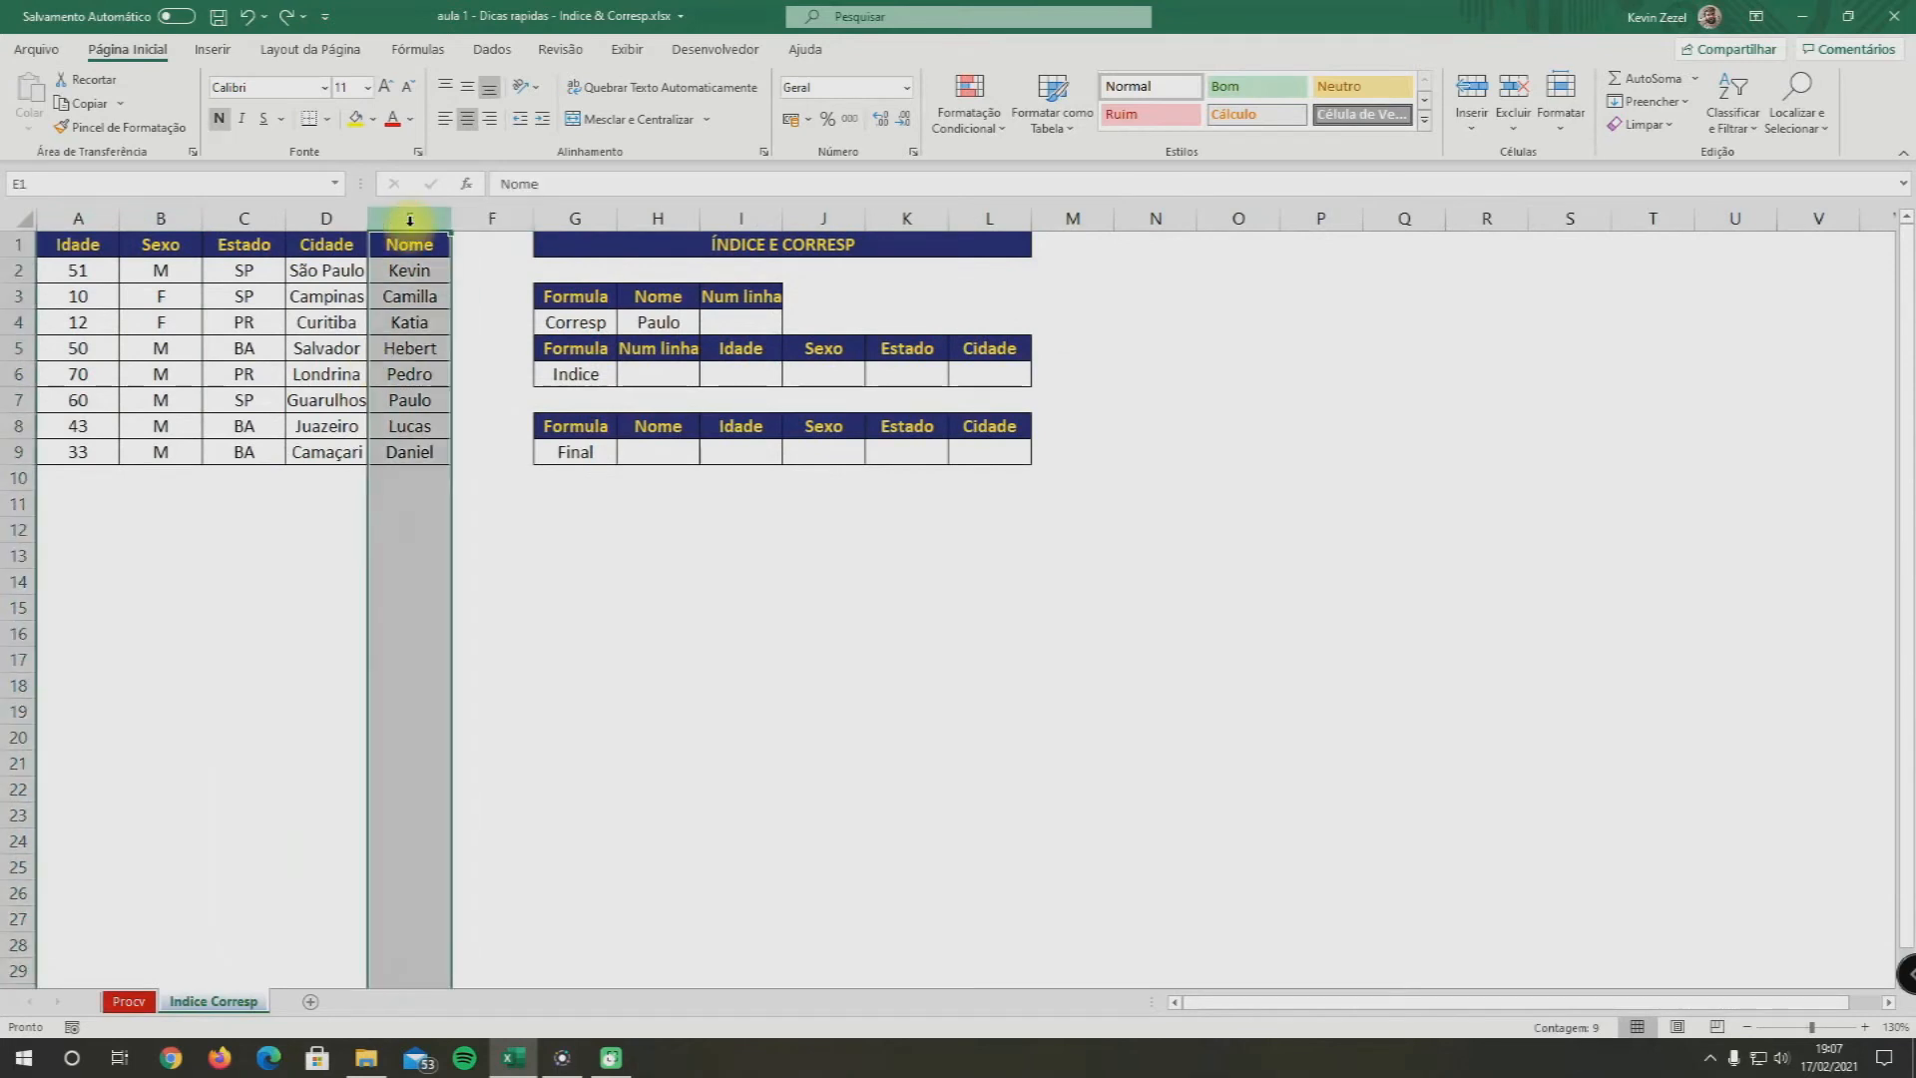
# Examine the Corresp name cell H4, the Final row cells G9 and H9, and the Nome column E
pyautogui.click(647, 322)
pyautogui.click(593, 459)
pyautogui.click(669, 458)
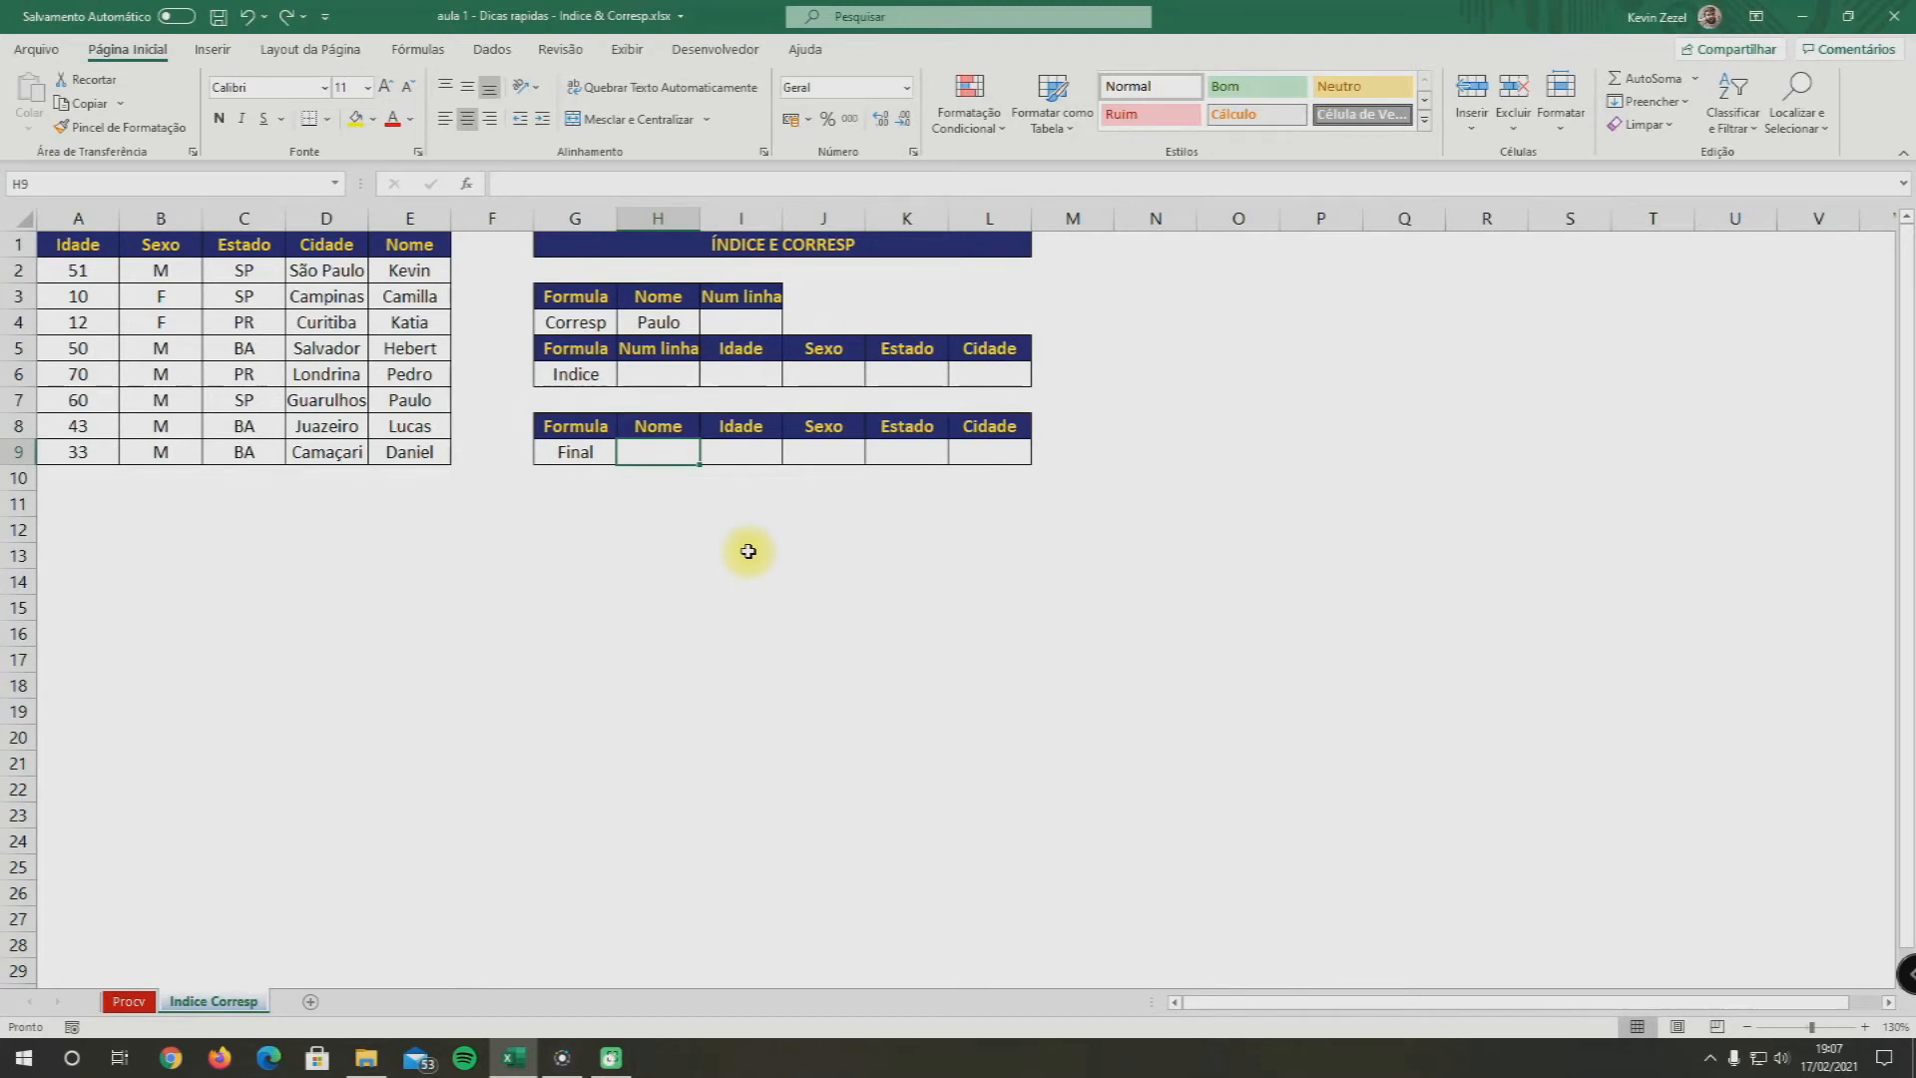
pyautogui.click(409, 218)
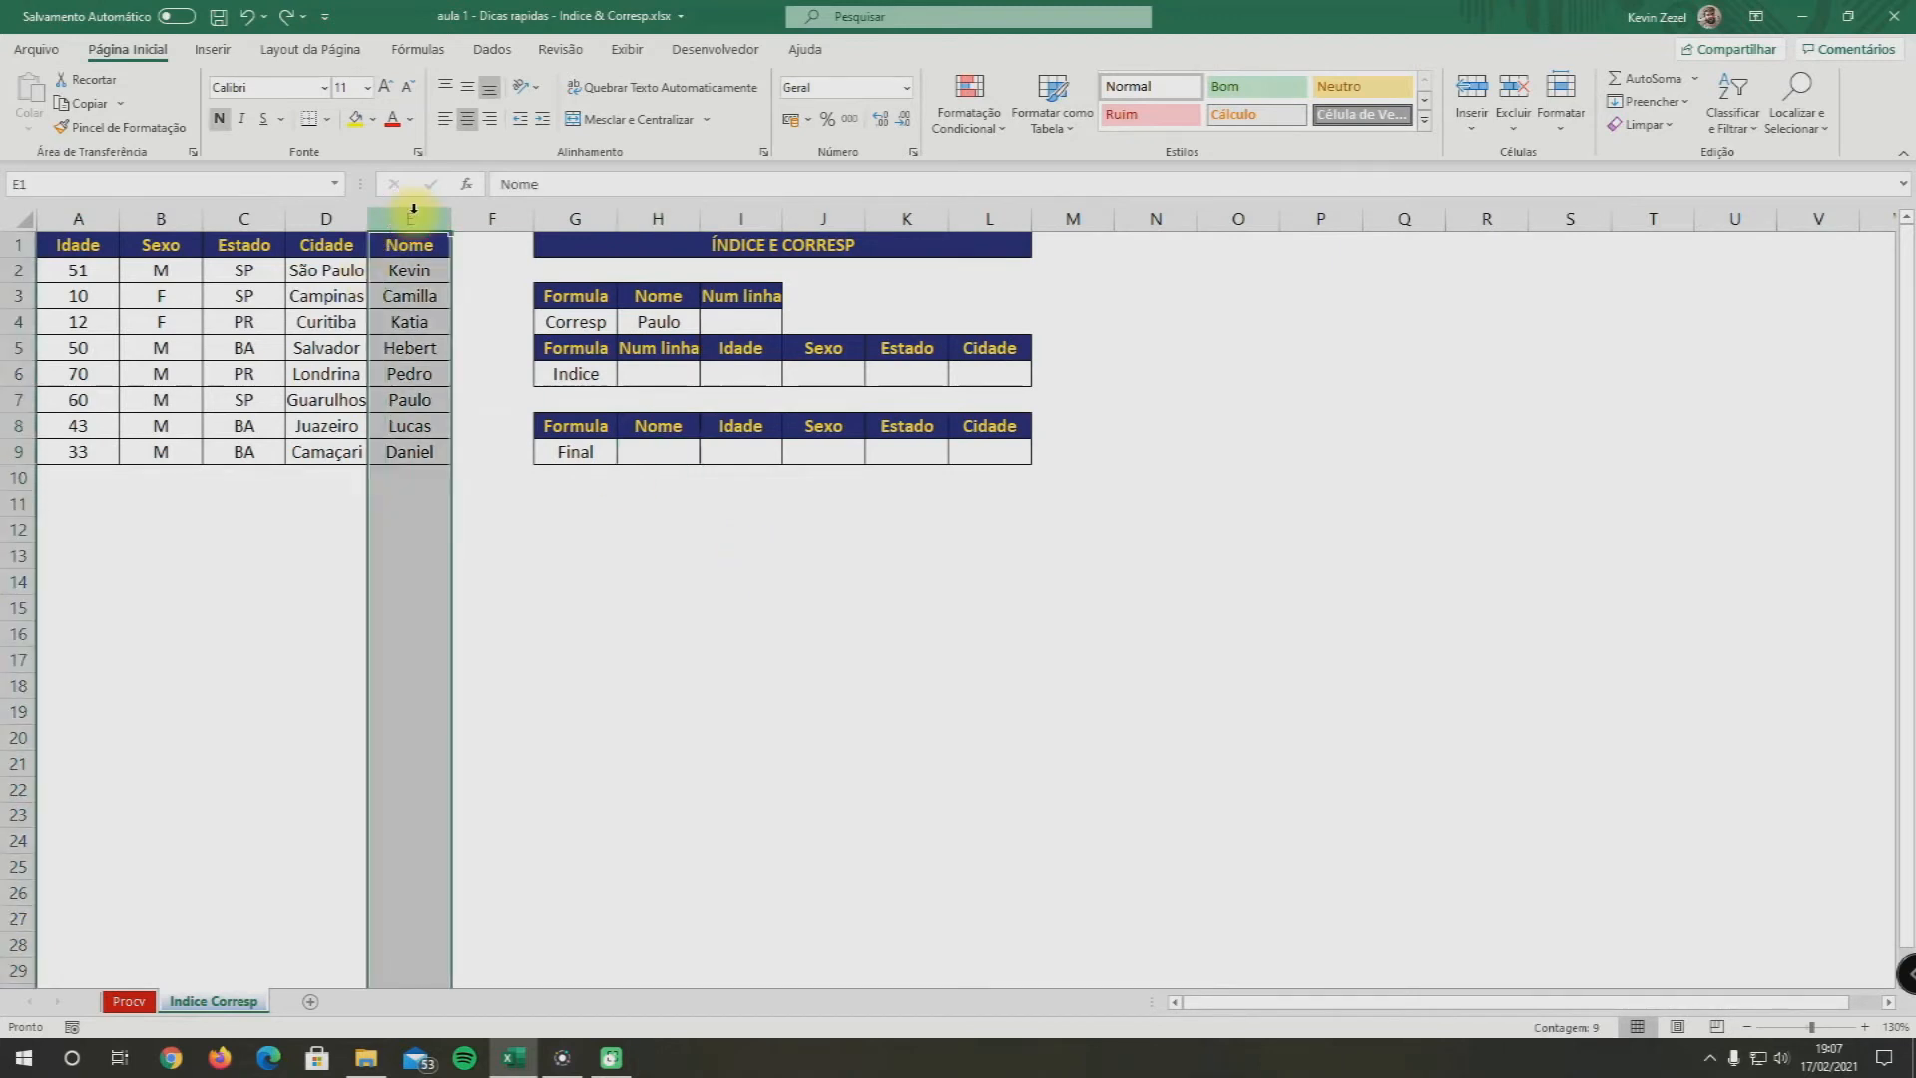
# Insert a blank column before Idade on the Indice Corresp sheet and check the Nome column's position in the table
pyautogui.click(61, 216)
pyautogui.rightClick(61, 213)
pyautogui.click(154, 362)
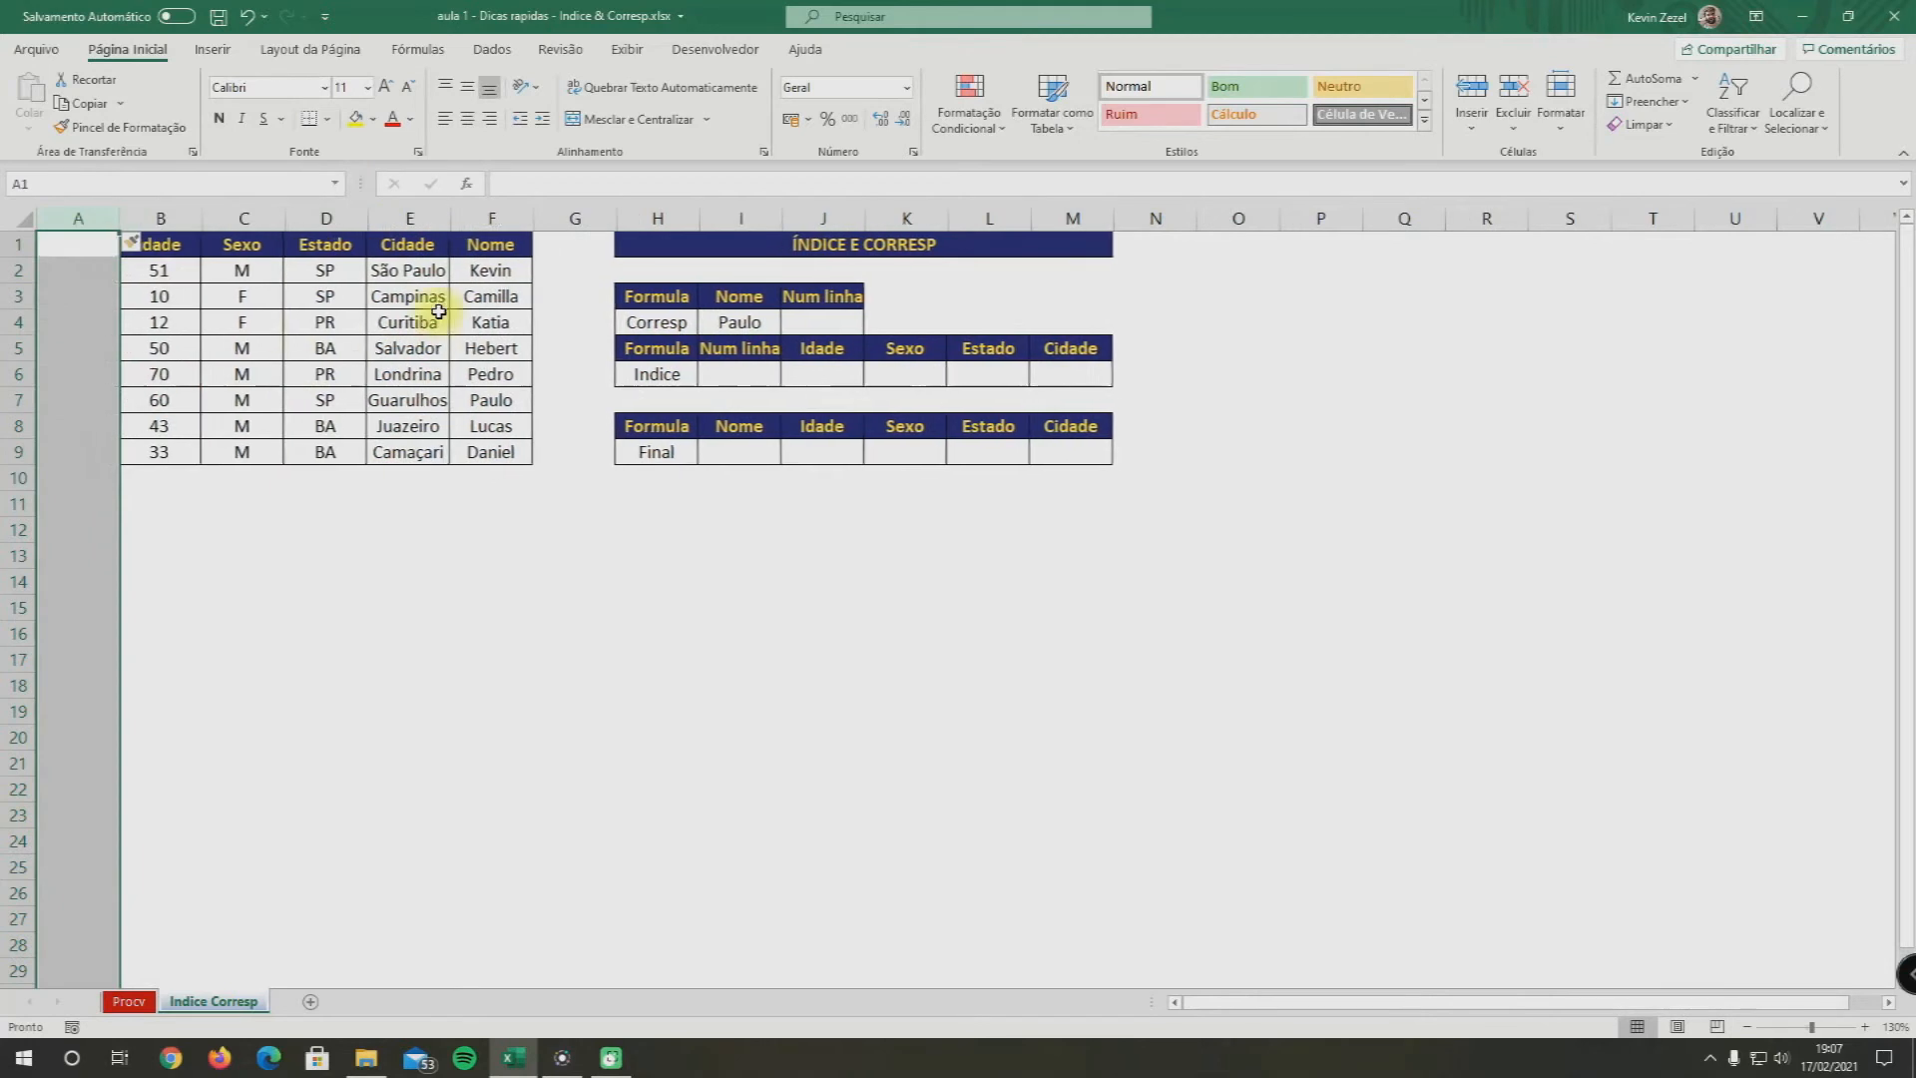
pyautogui.click(489, 216)
pyautogui.moveTo(534, 250); pyautogui.dragTo(125, 255)
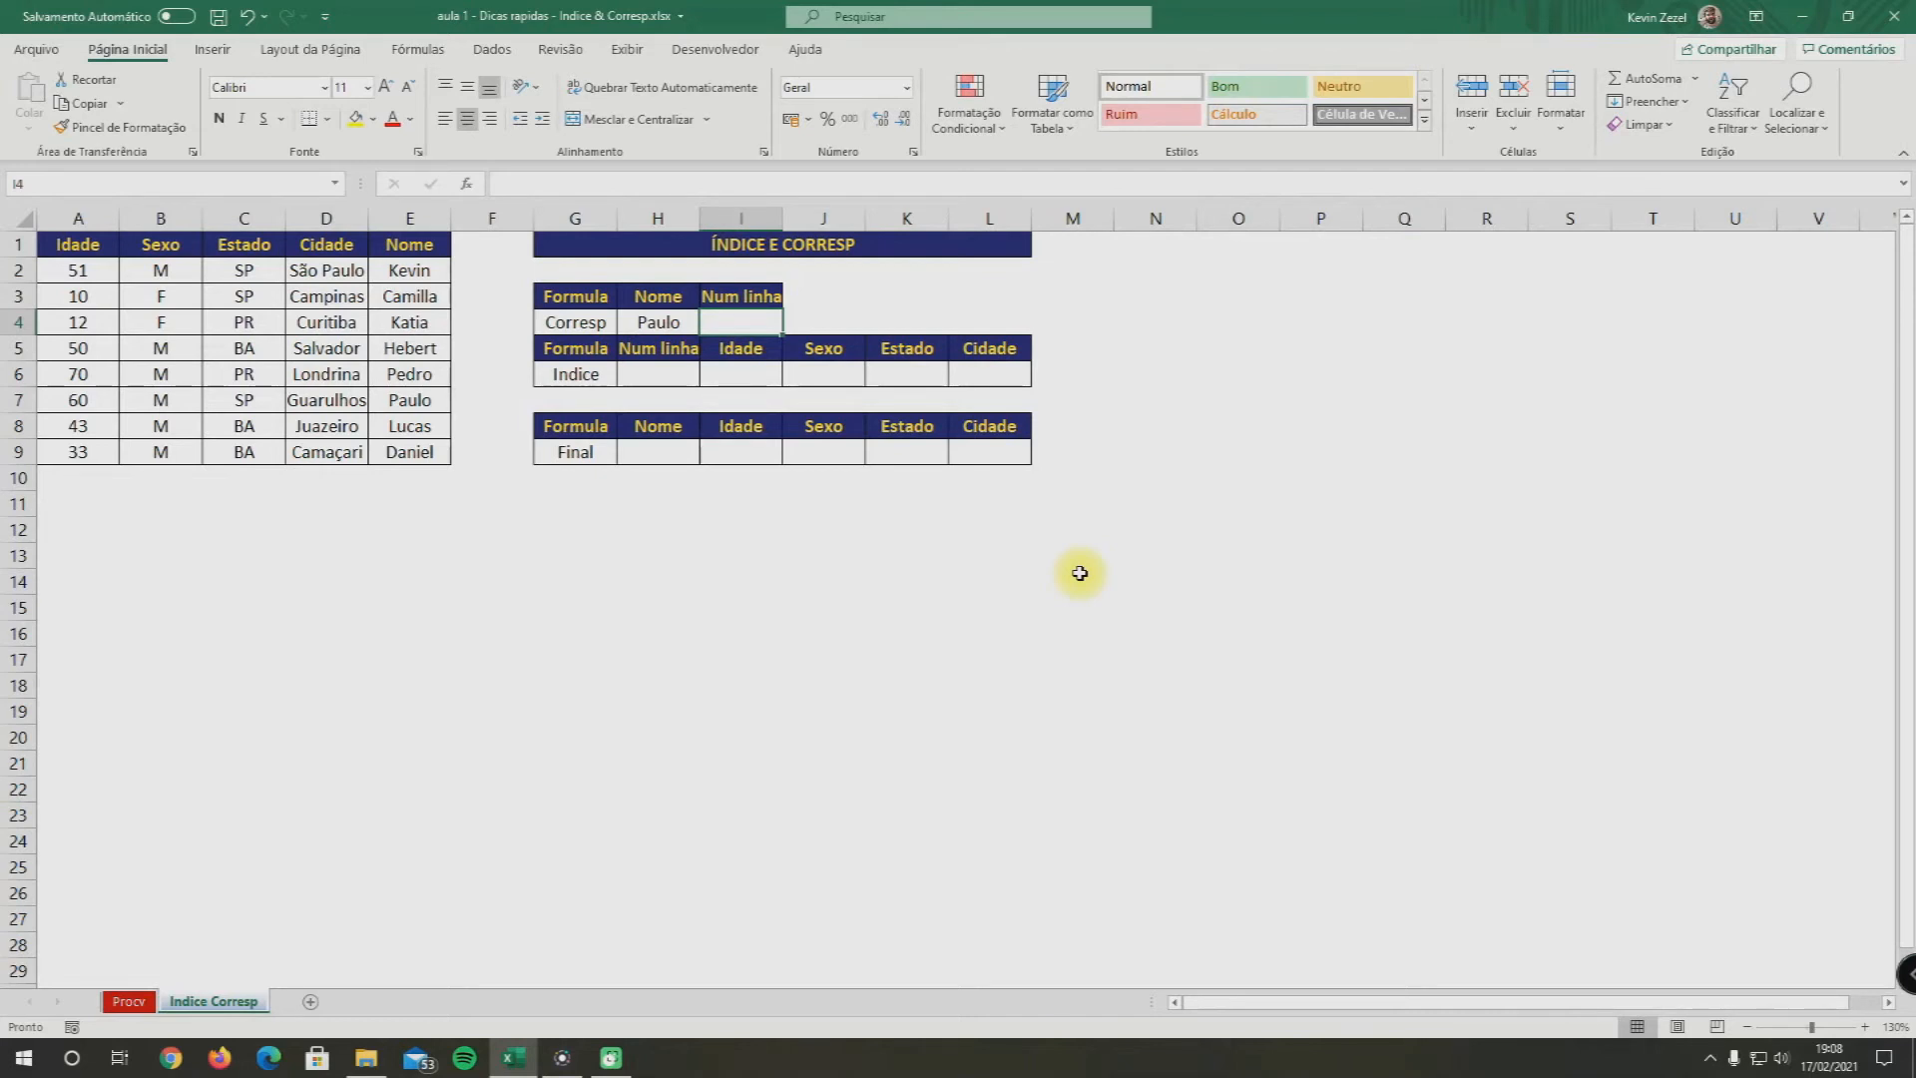
# Enter =CORRESP(H4;E:E;0) in I4 to return the row number of the name in H4
pyautogui.write('=')
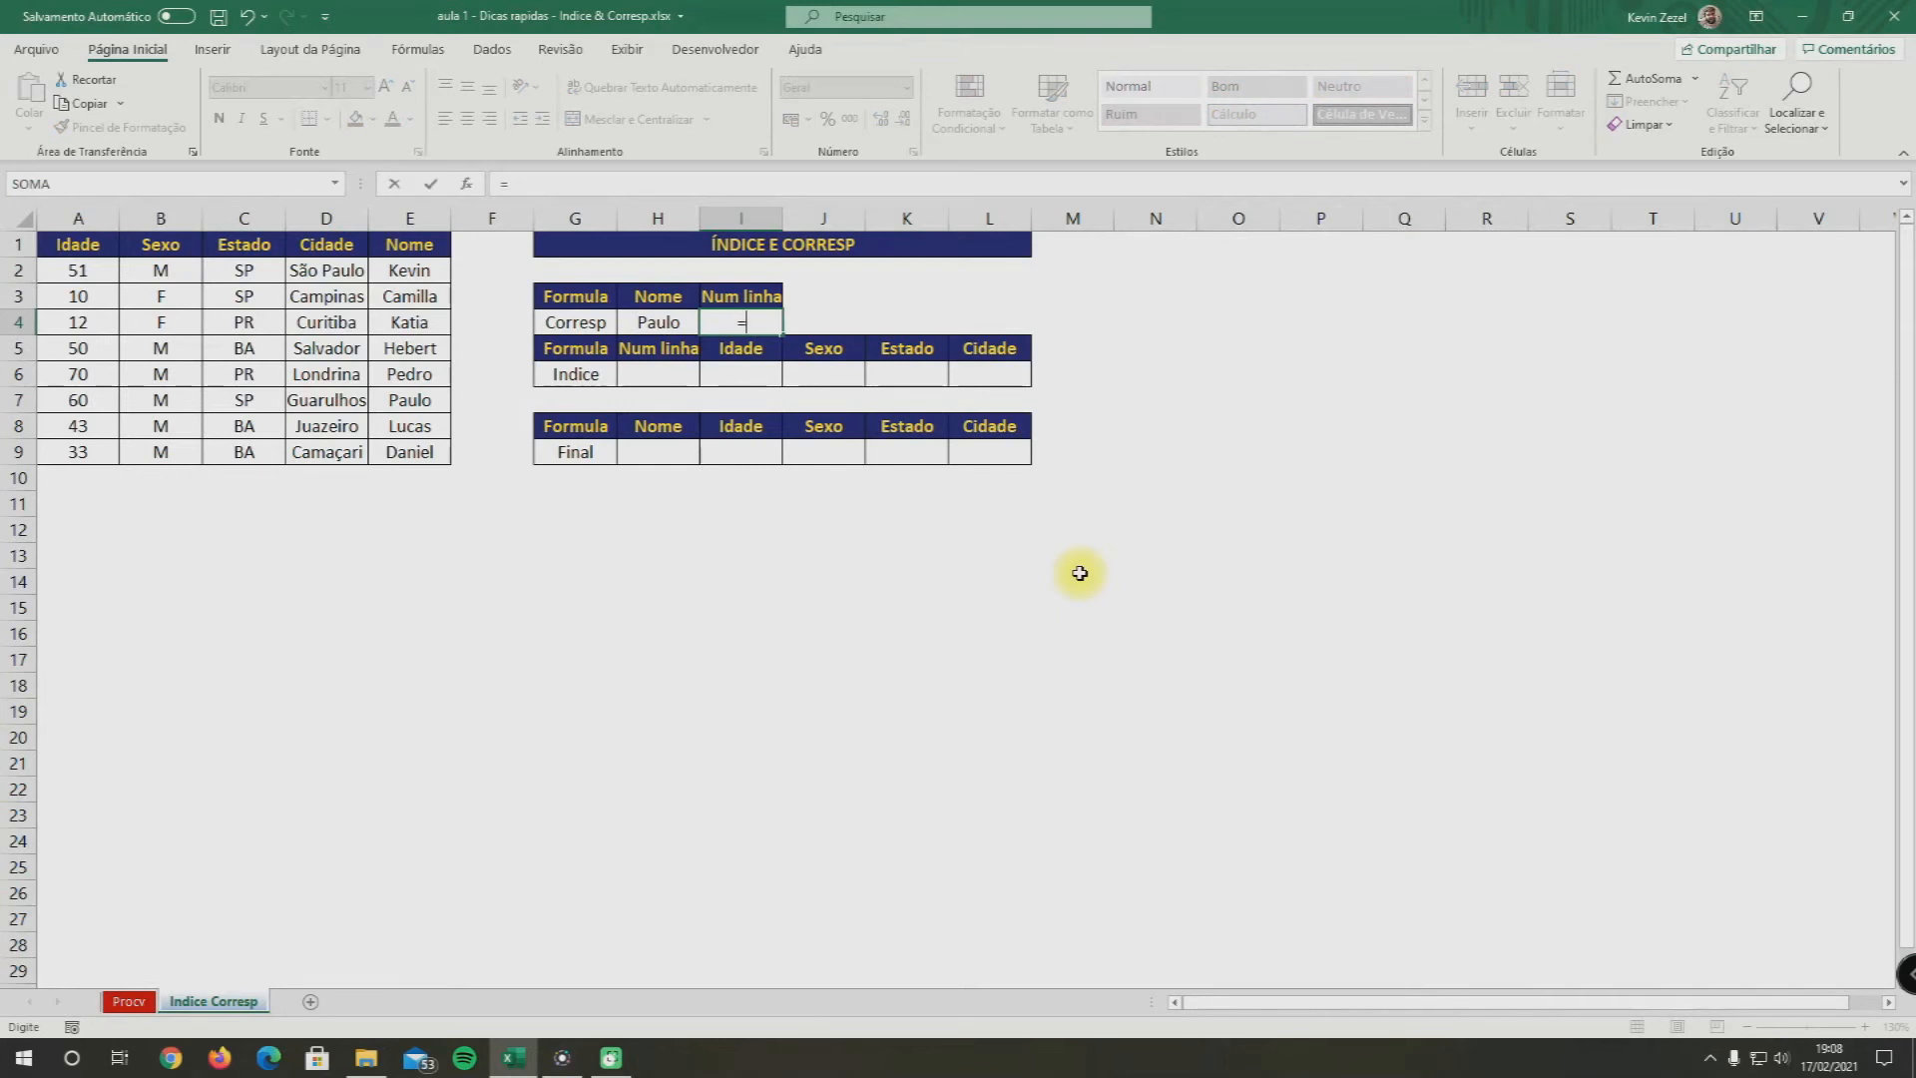
pyautogui.write('corresp')
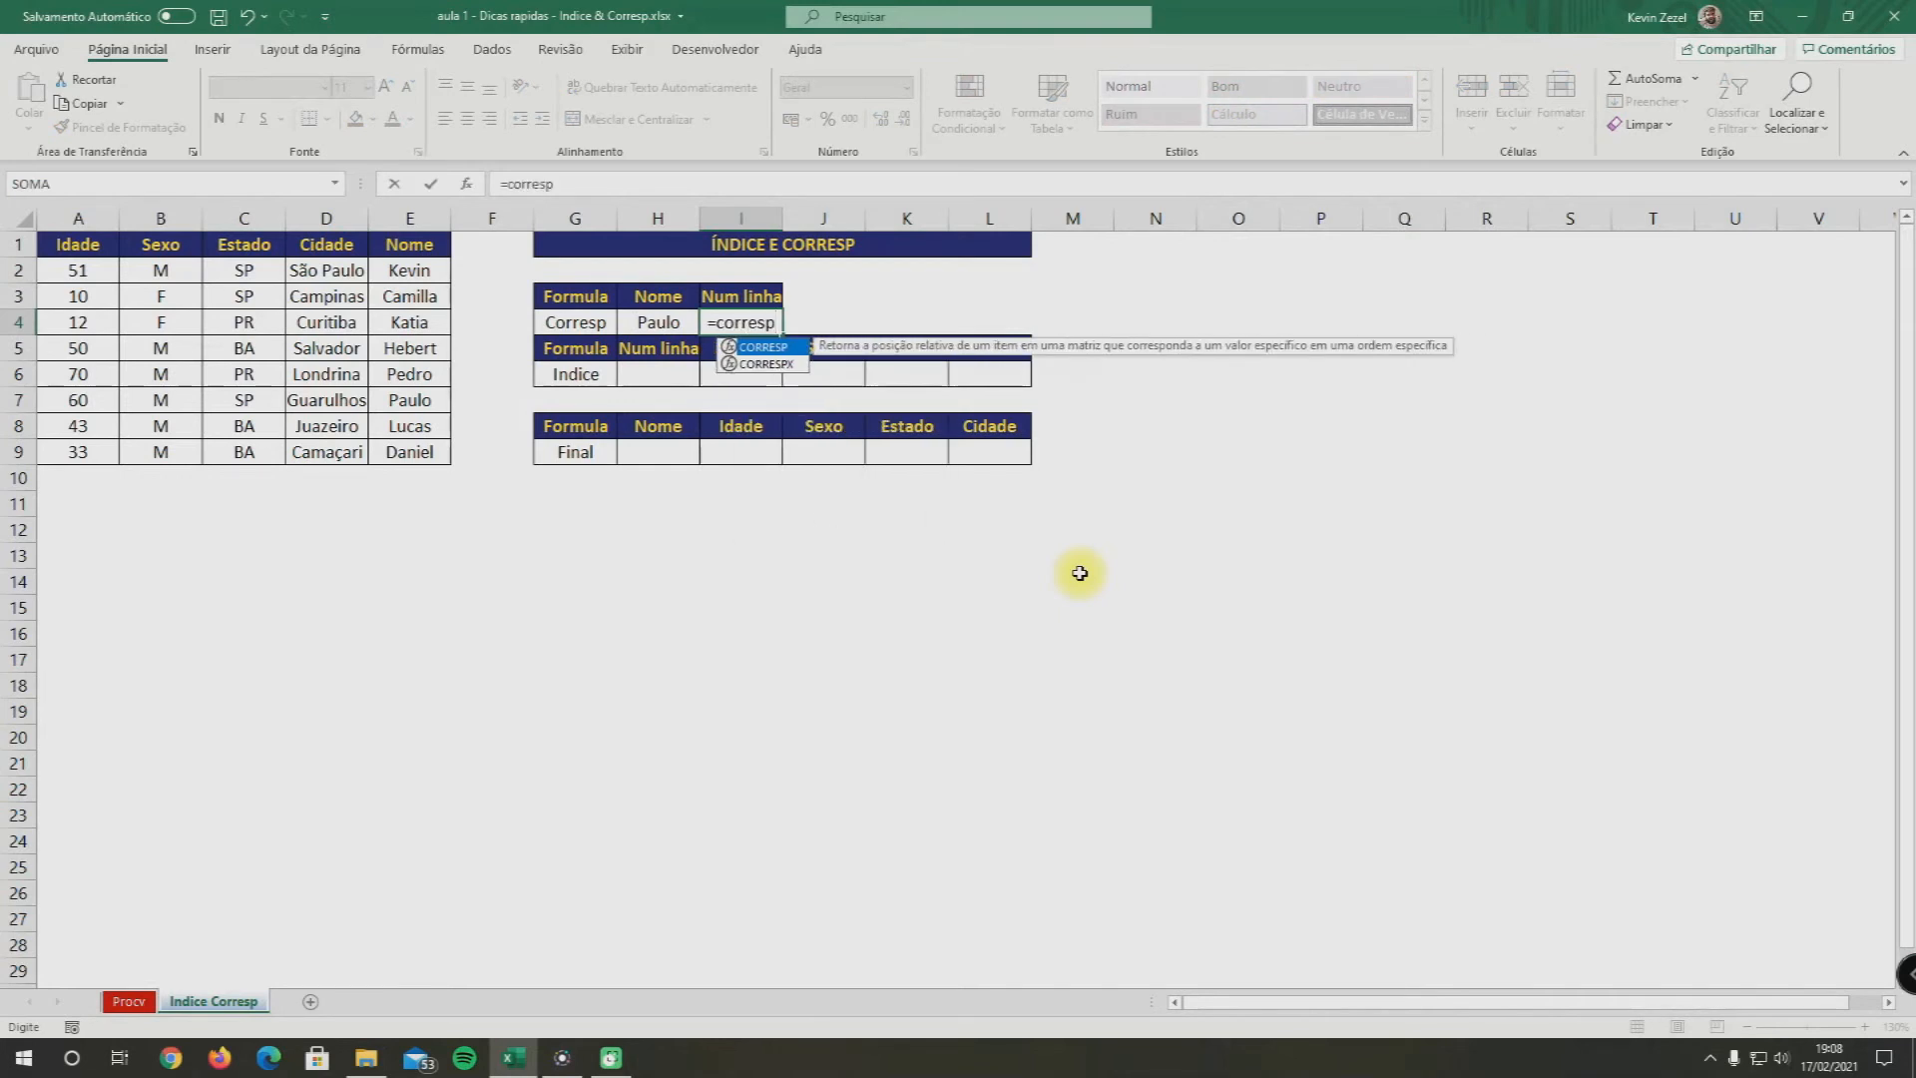
pyautogui.write('(')
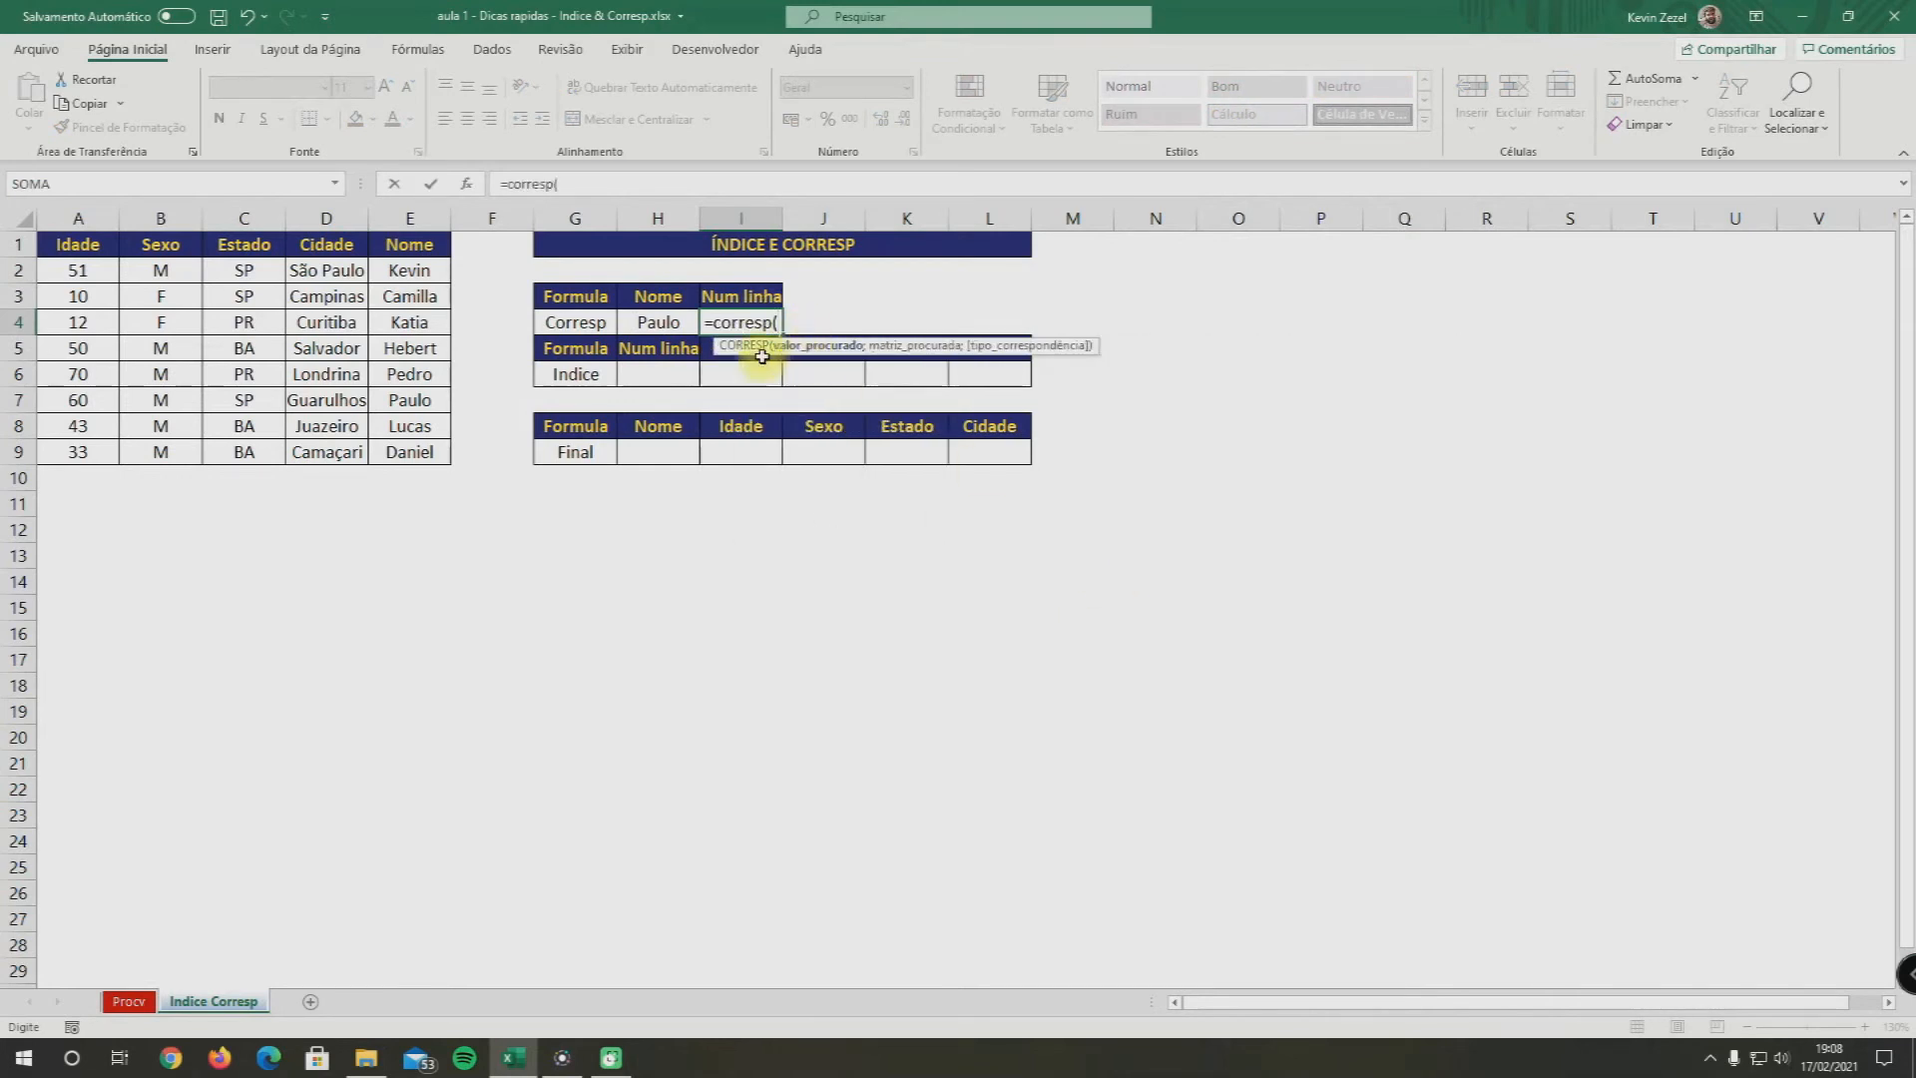
pyautogui.click(666, 329)
pyautogui.write(';')
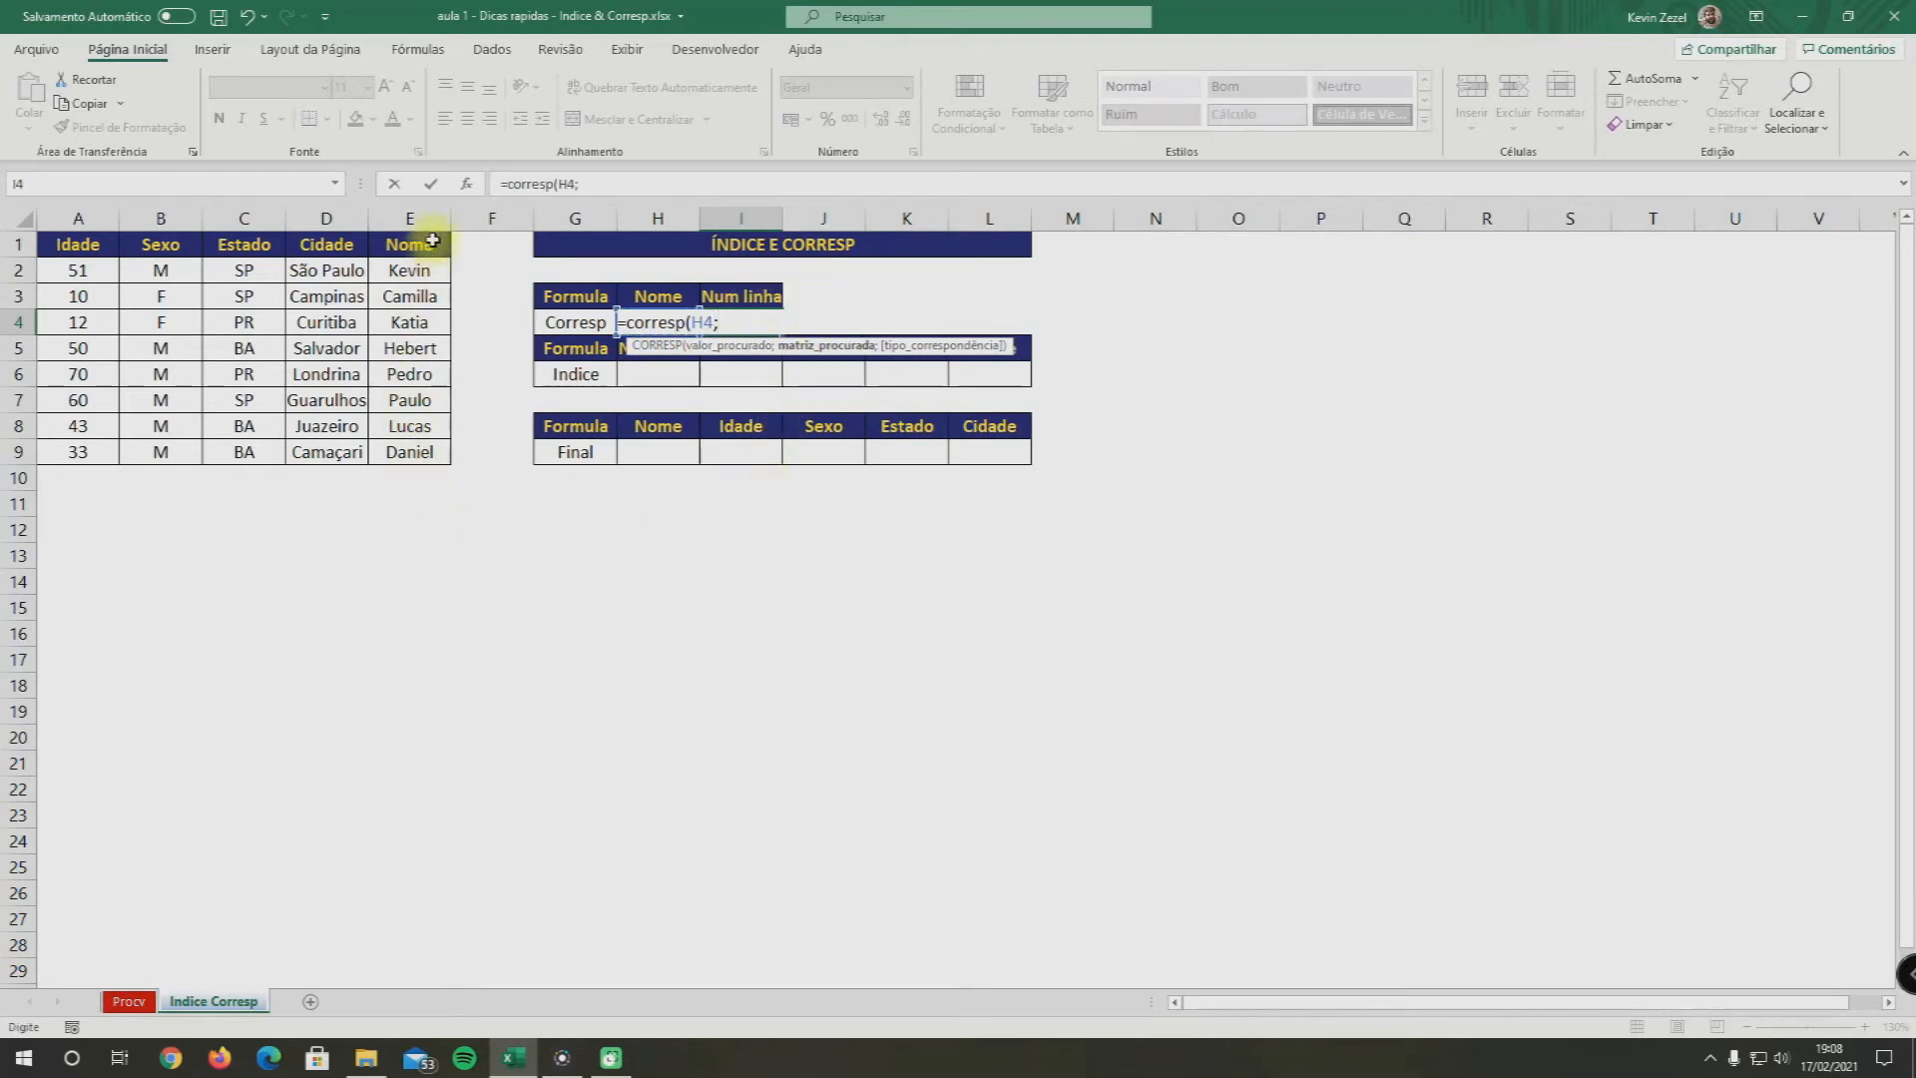
pyautogui.click(432, 217)
pyautogui.write(';0)')
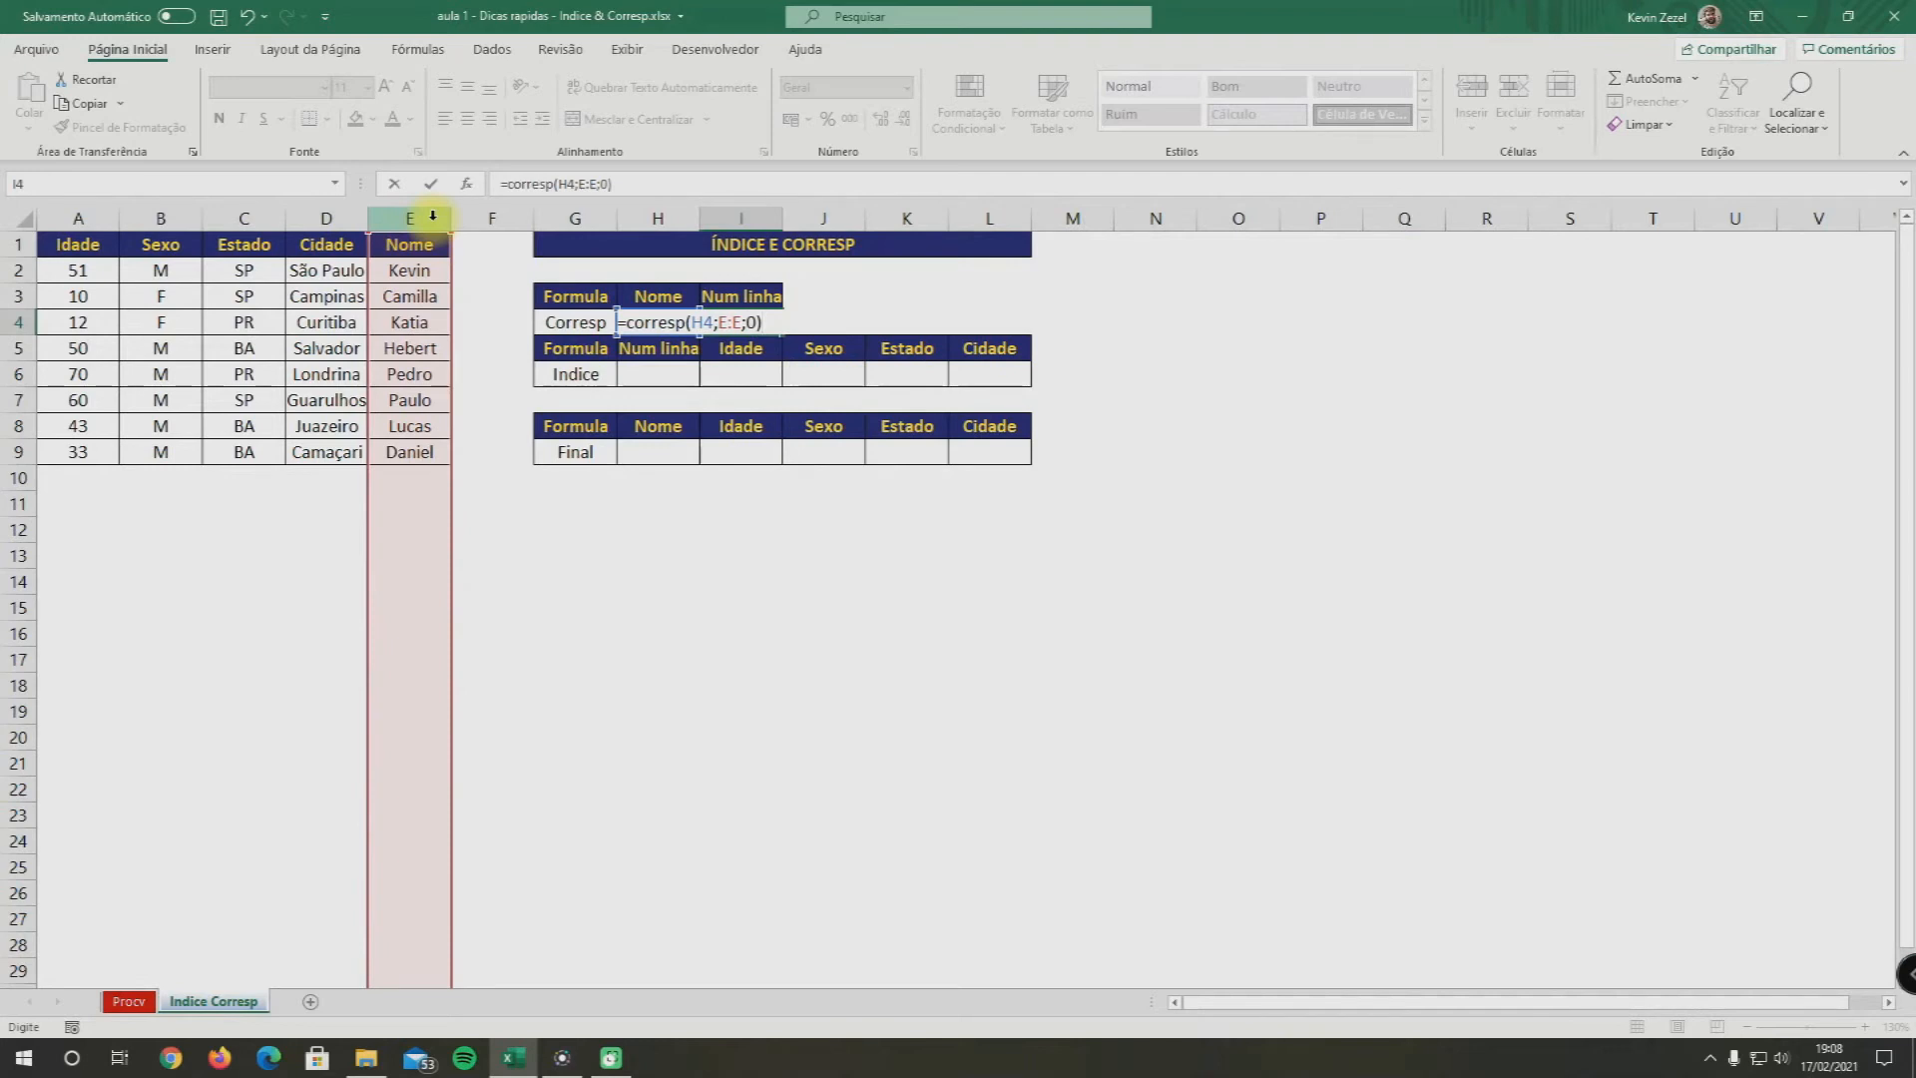
pyautogui.press('Return')
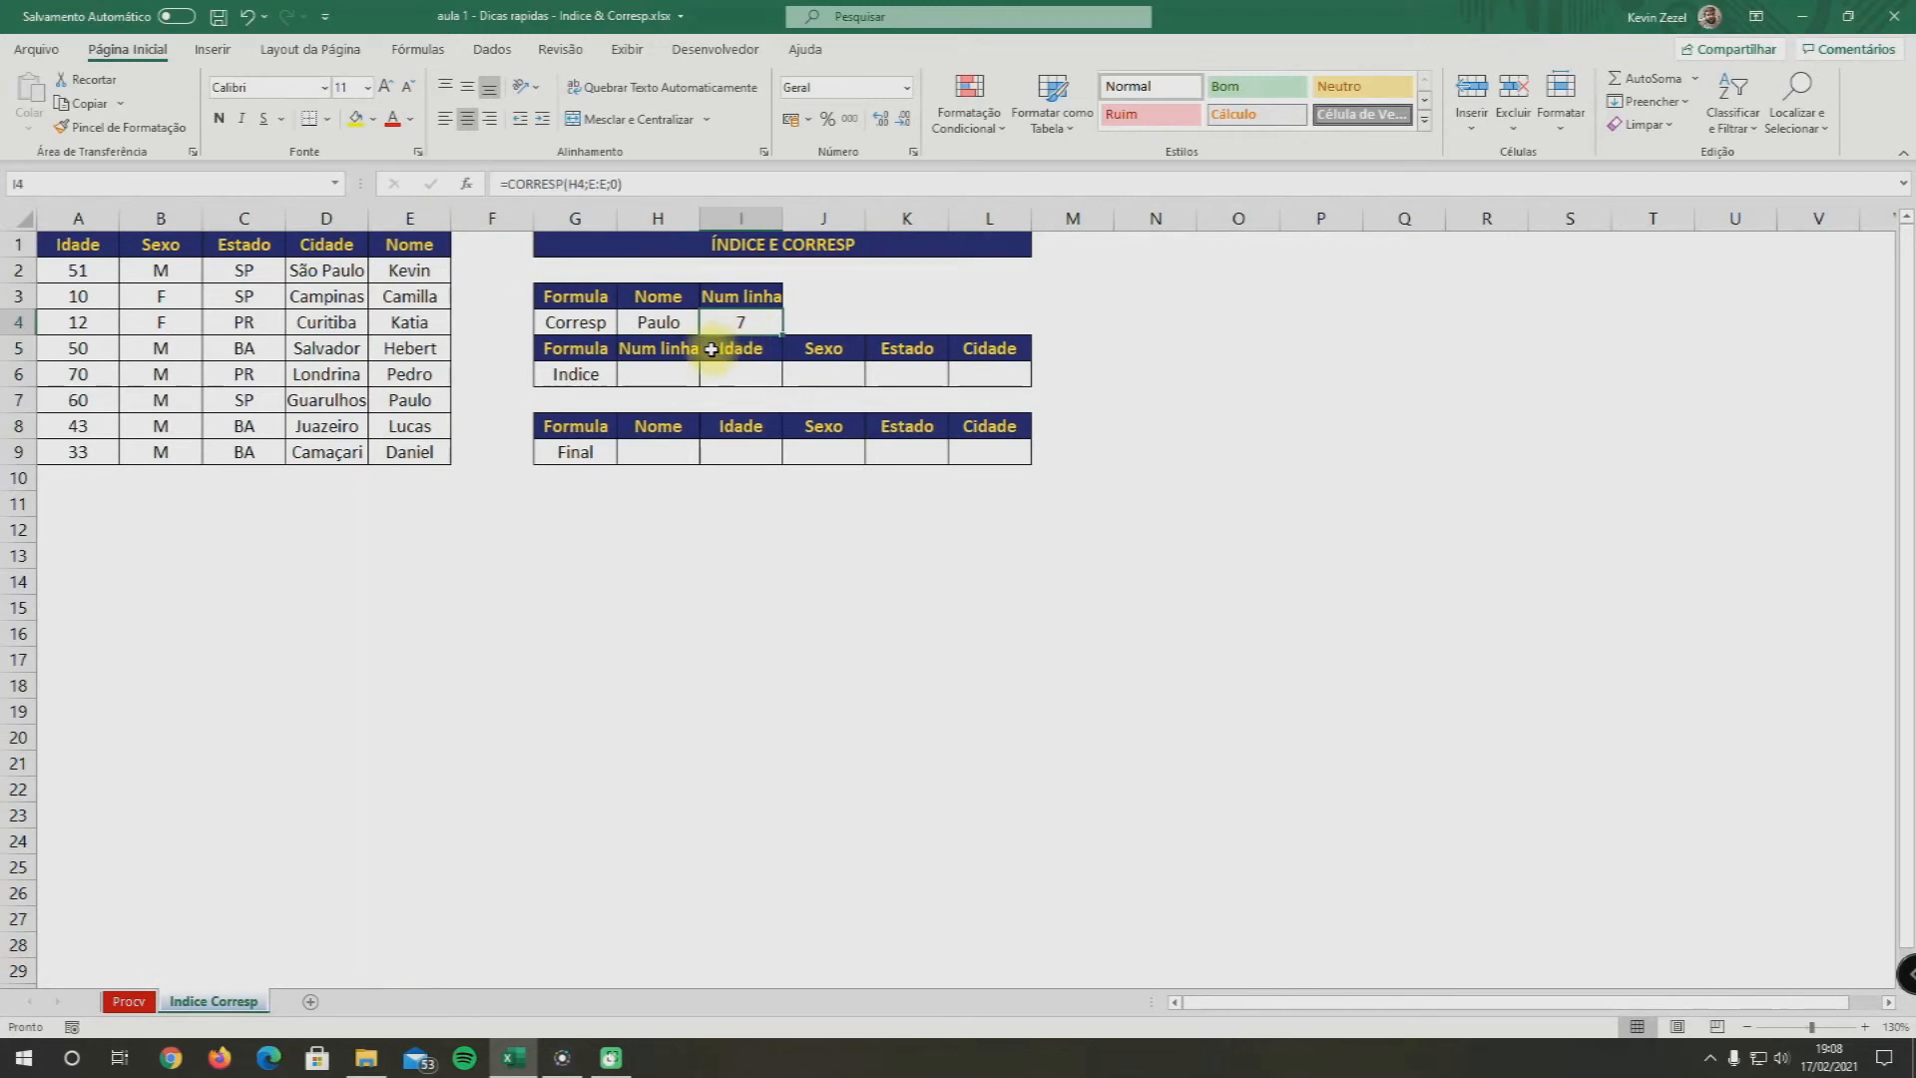
pyautogui.click(657, 325)
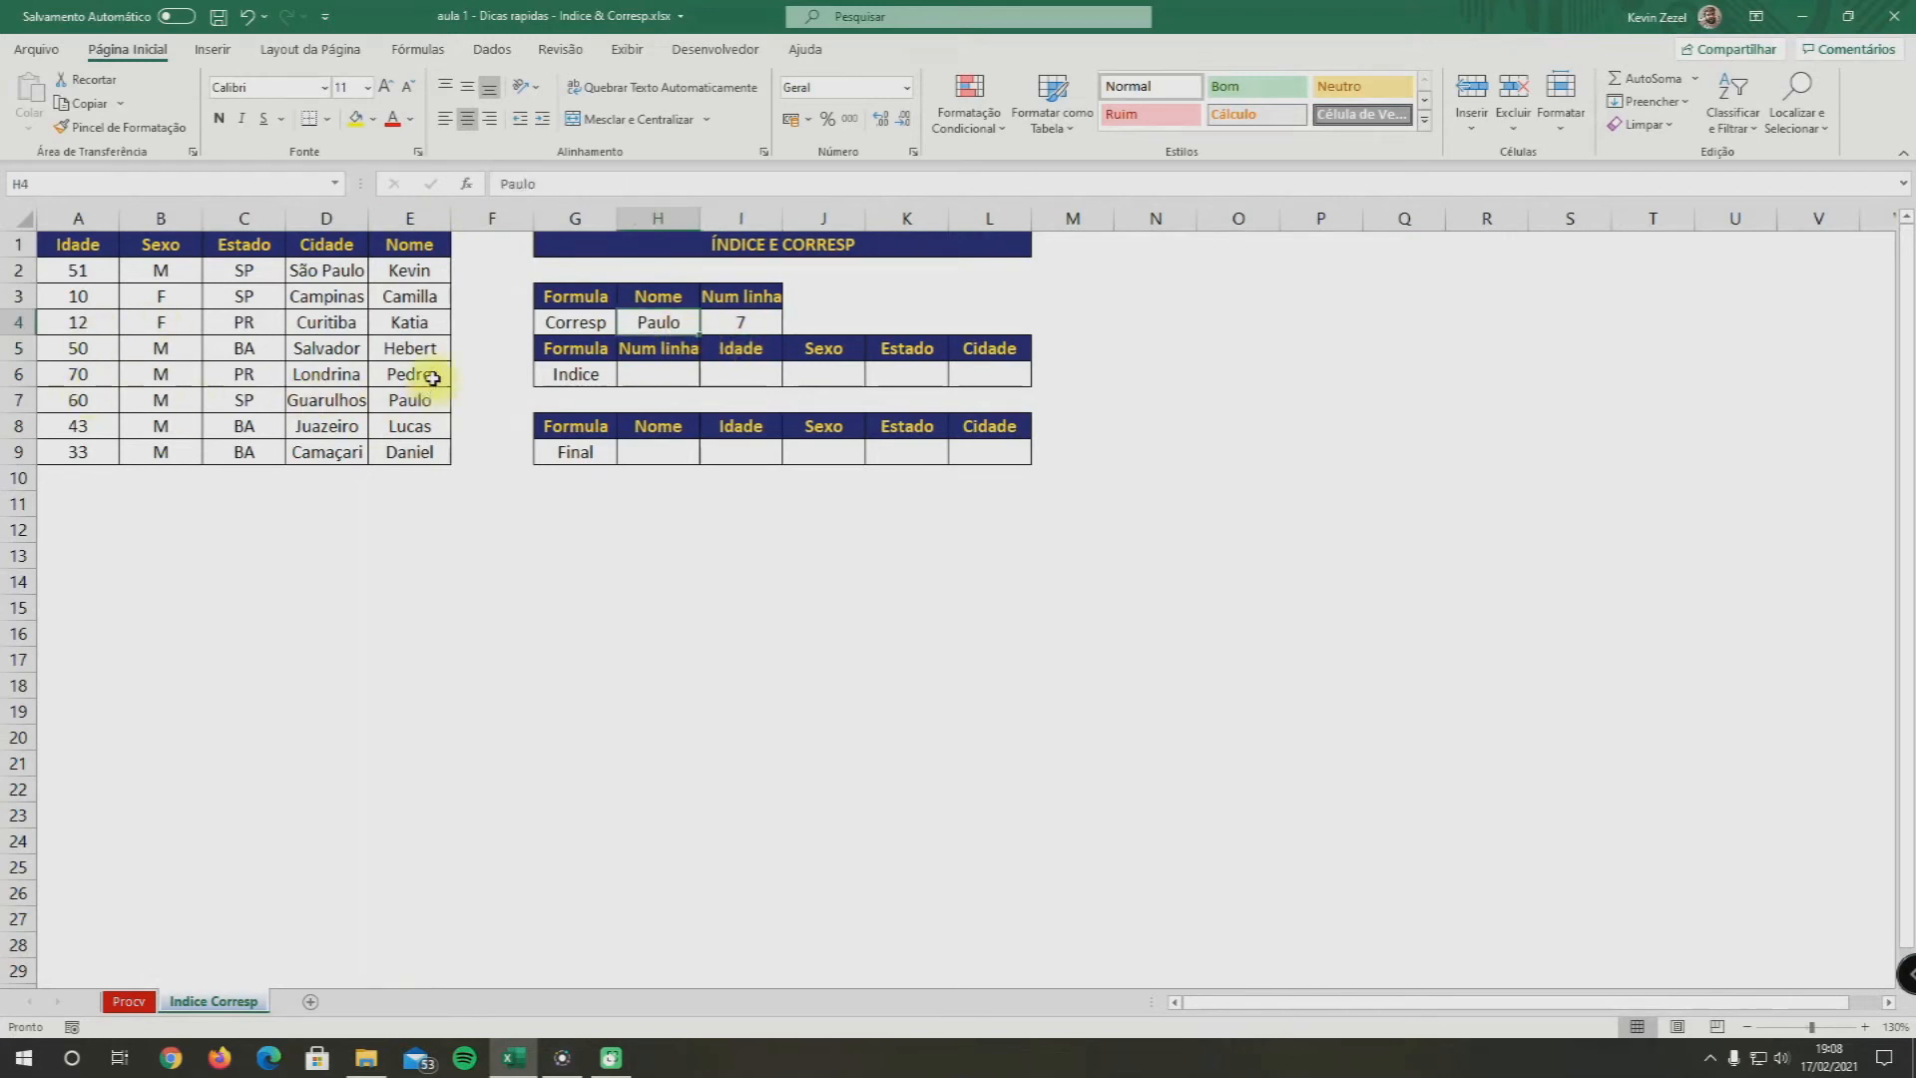
# Check table row 7 against the CORRESP result in I4, and review the Indice headers from Idade to Cidade
pyautogui.moveTo(420, 397); pyautogui.dragTo(194, 397)
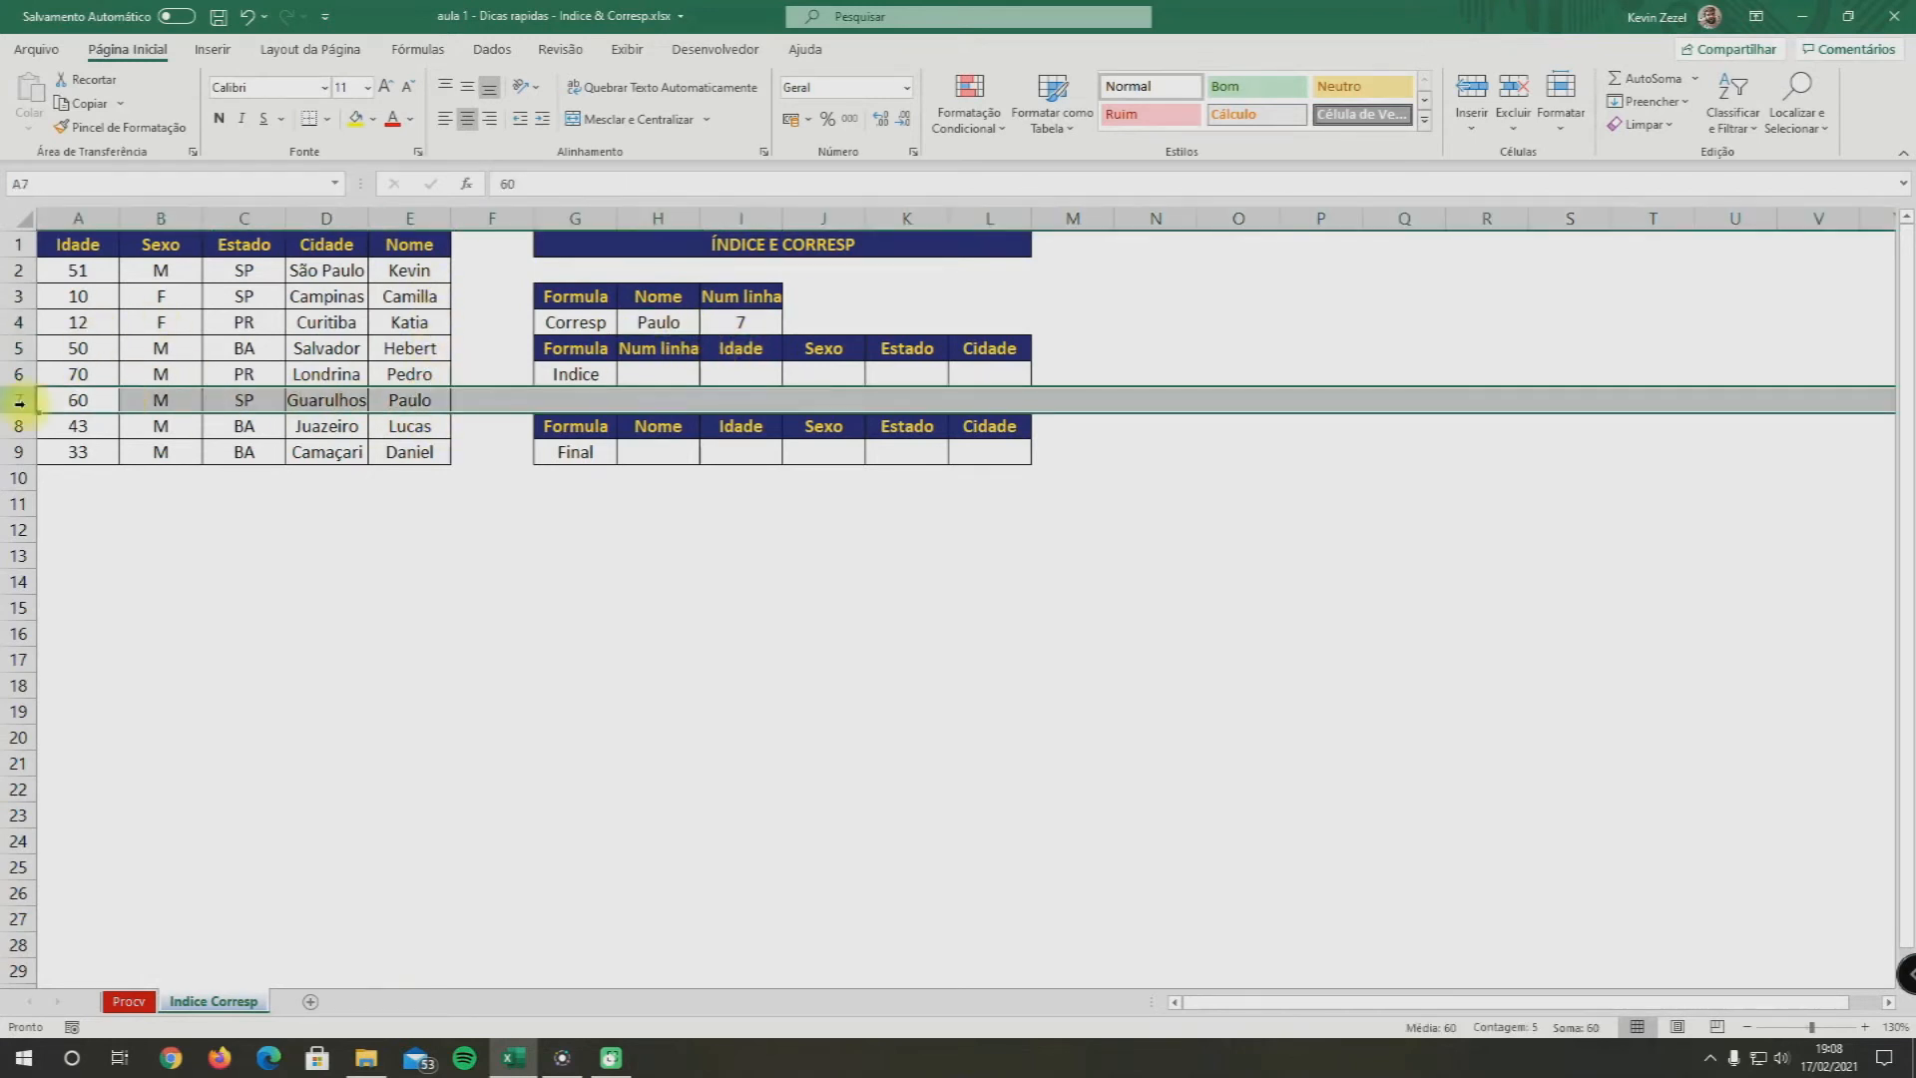
pyautogui.click(758, 327)
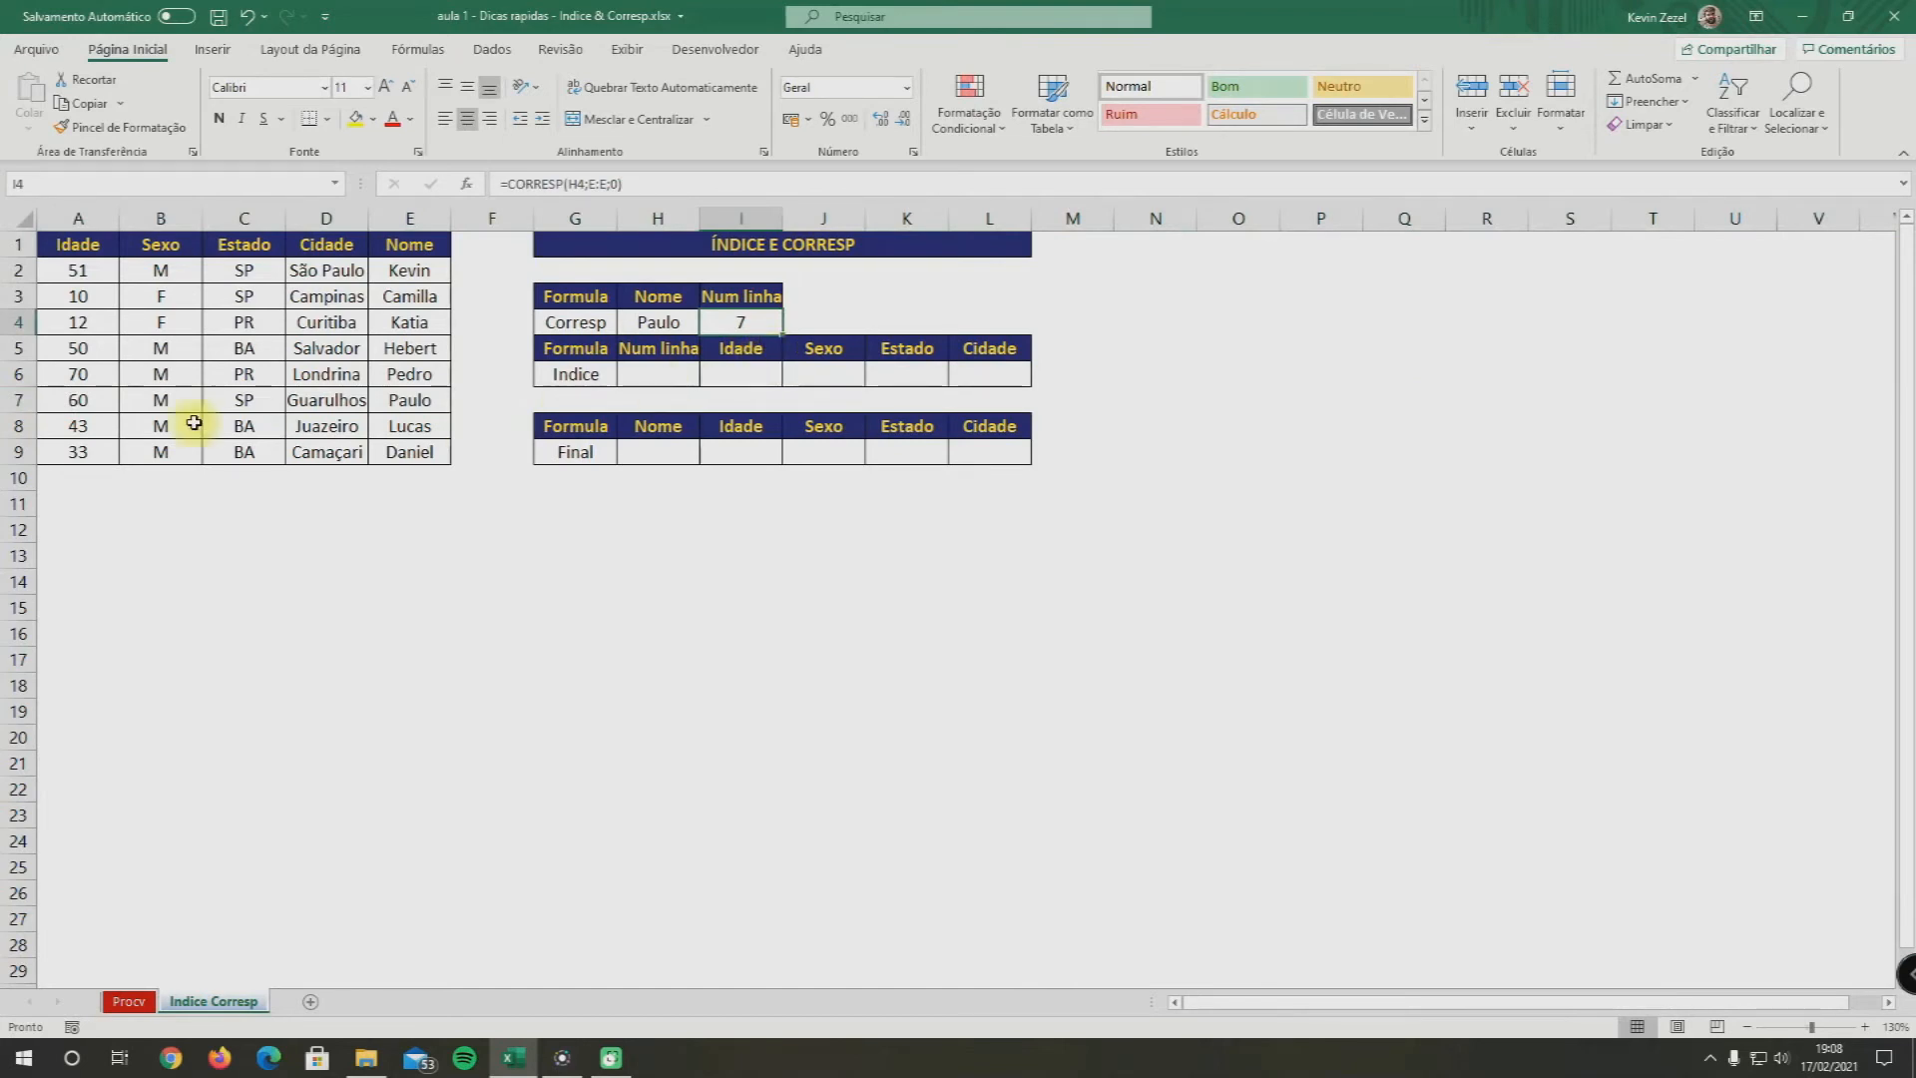
pyautogui.click(20, 399)
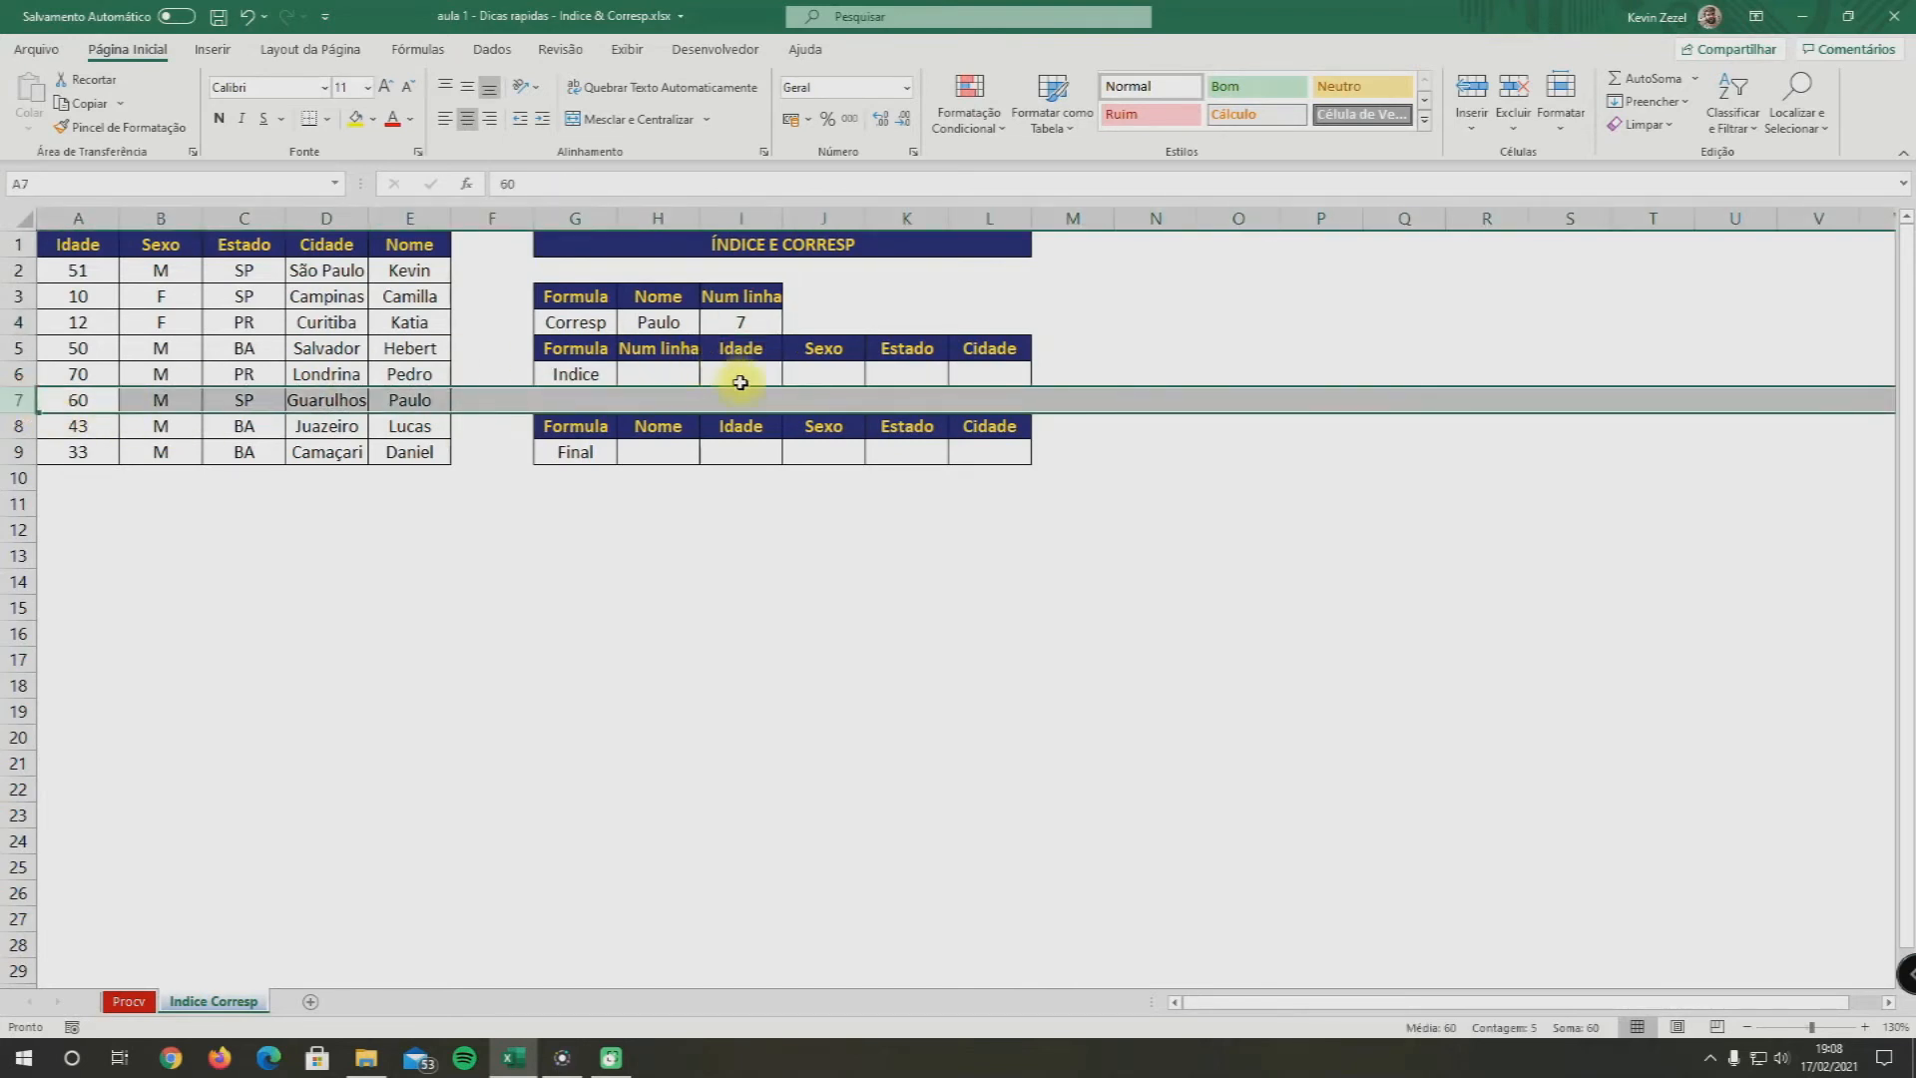
pyautogui.moveTo(740, 349); pyautogui.dragTo(990, 357)
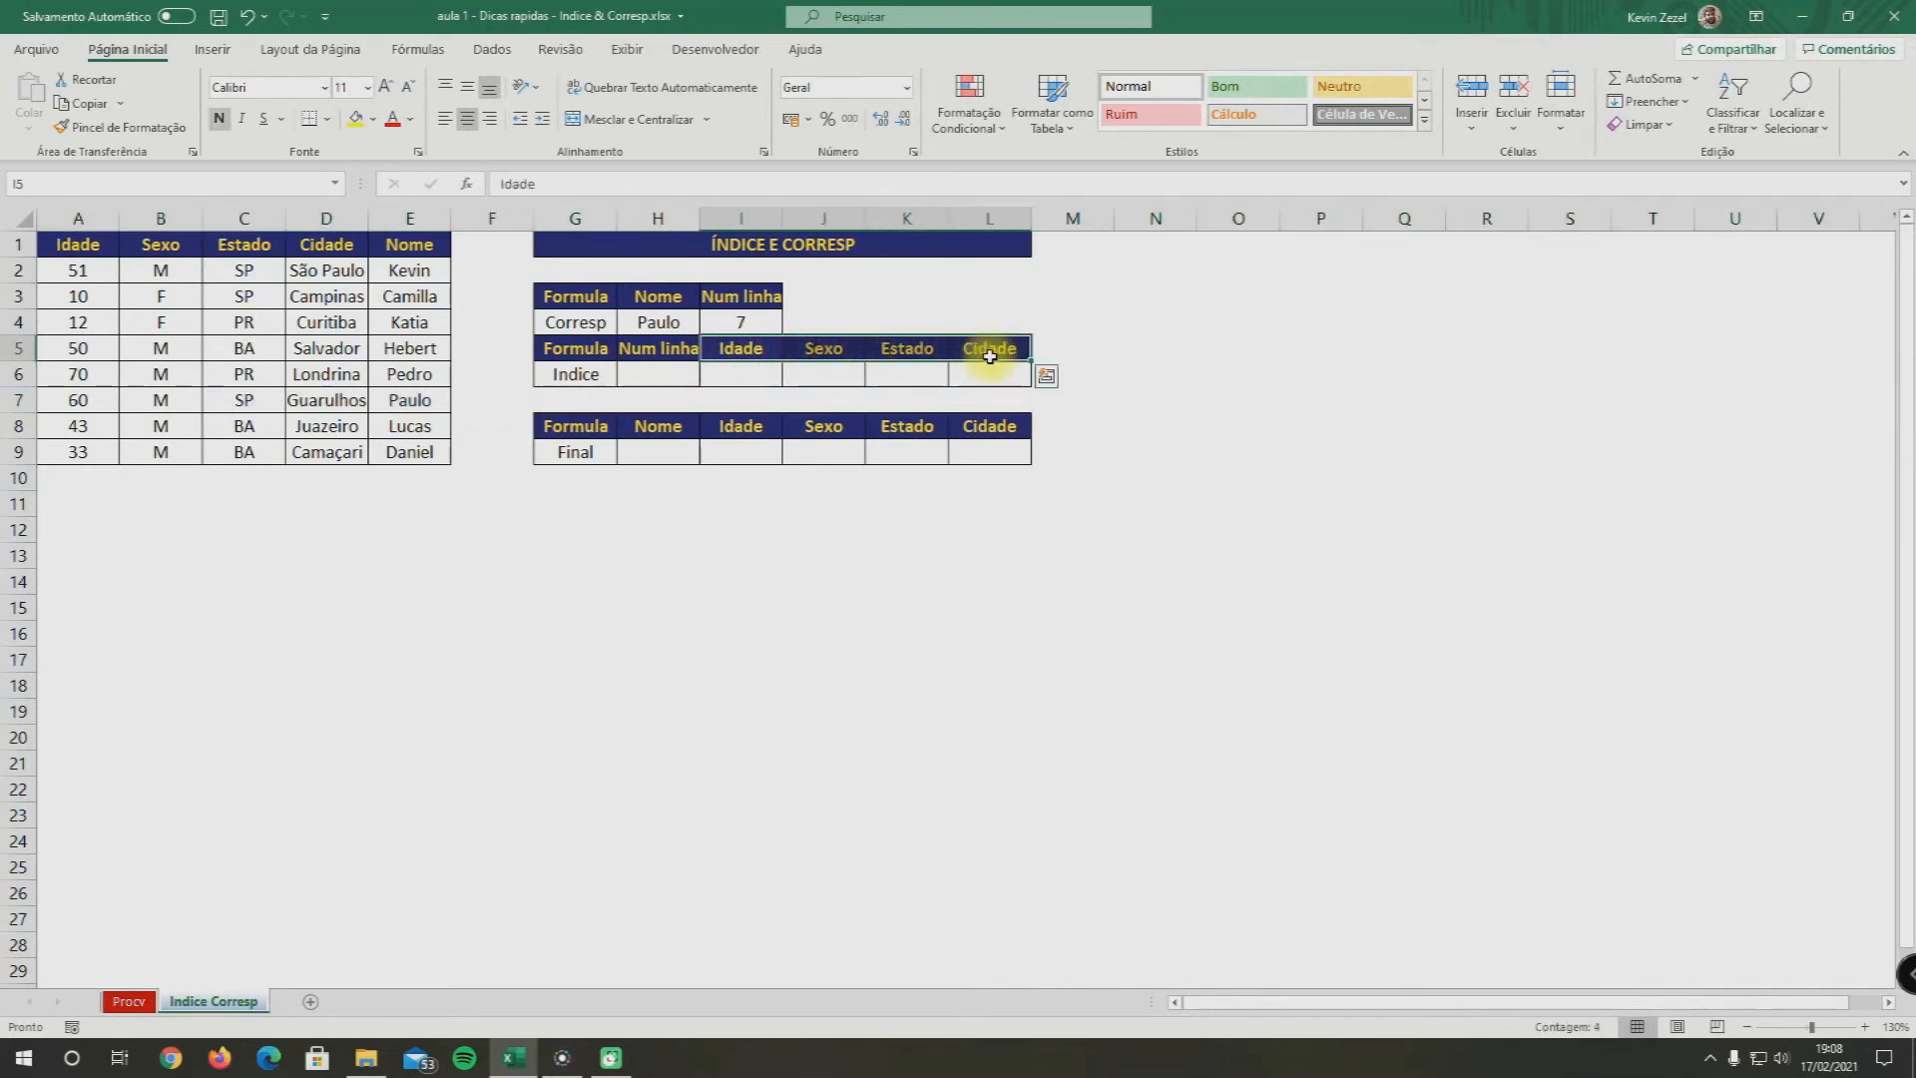
# Enter 7 as the Num linha value of the Indice block in H6
pyautogui.click(733, 377)
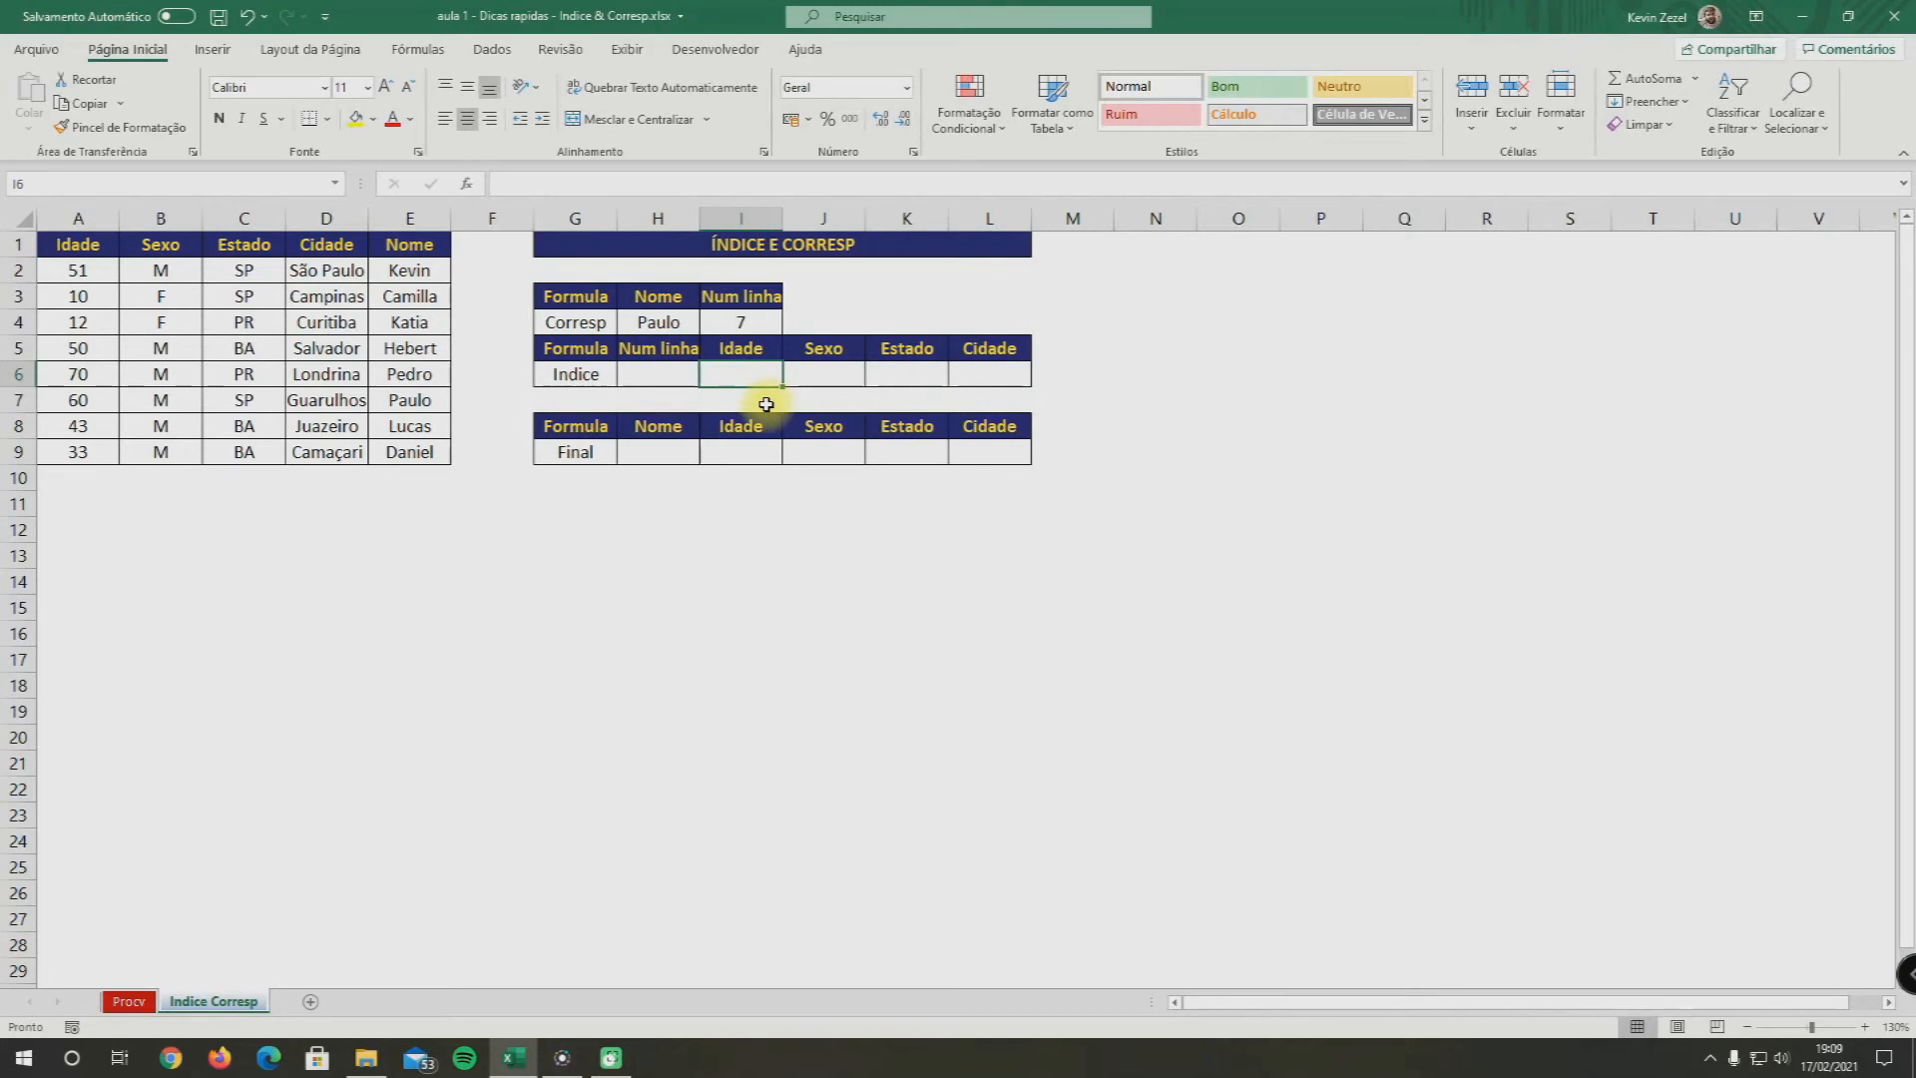
pyautogui.click(664, 377)
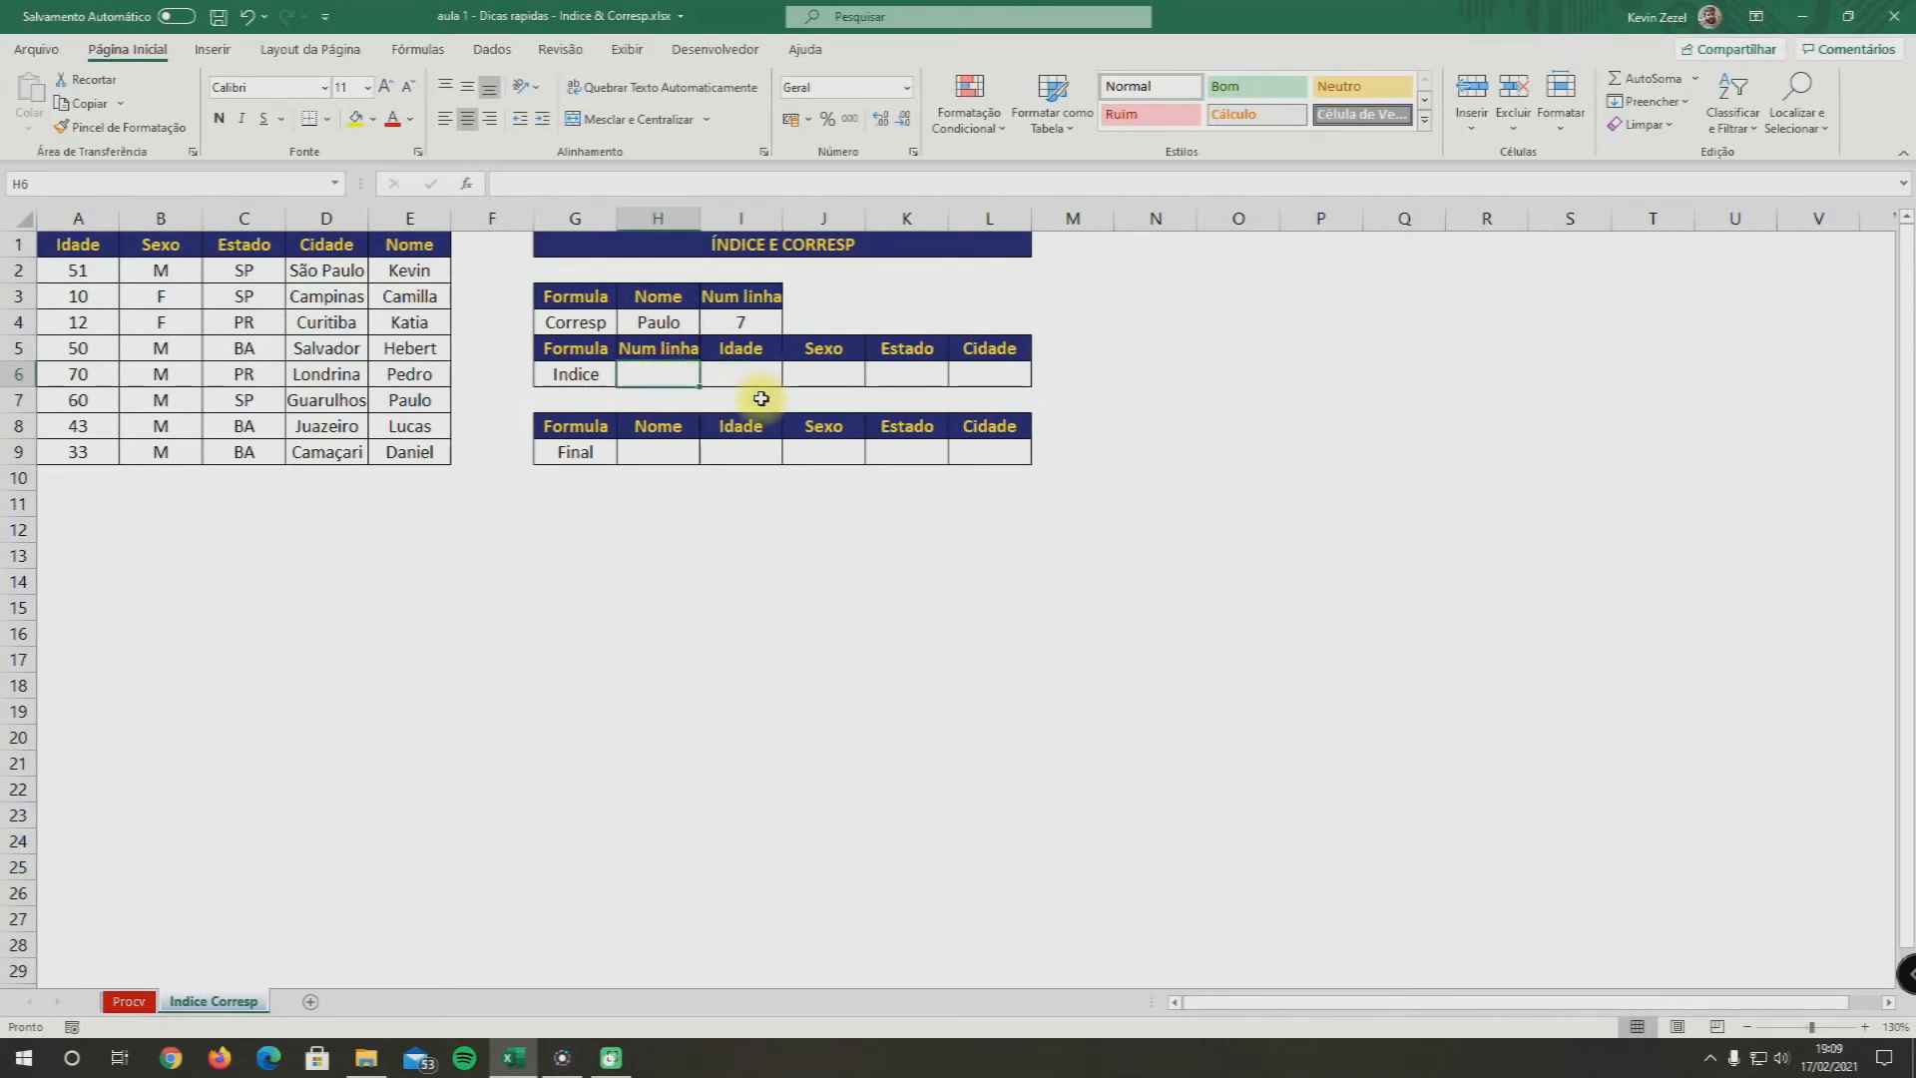
pyautogui.write('7')
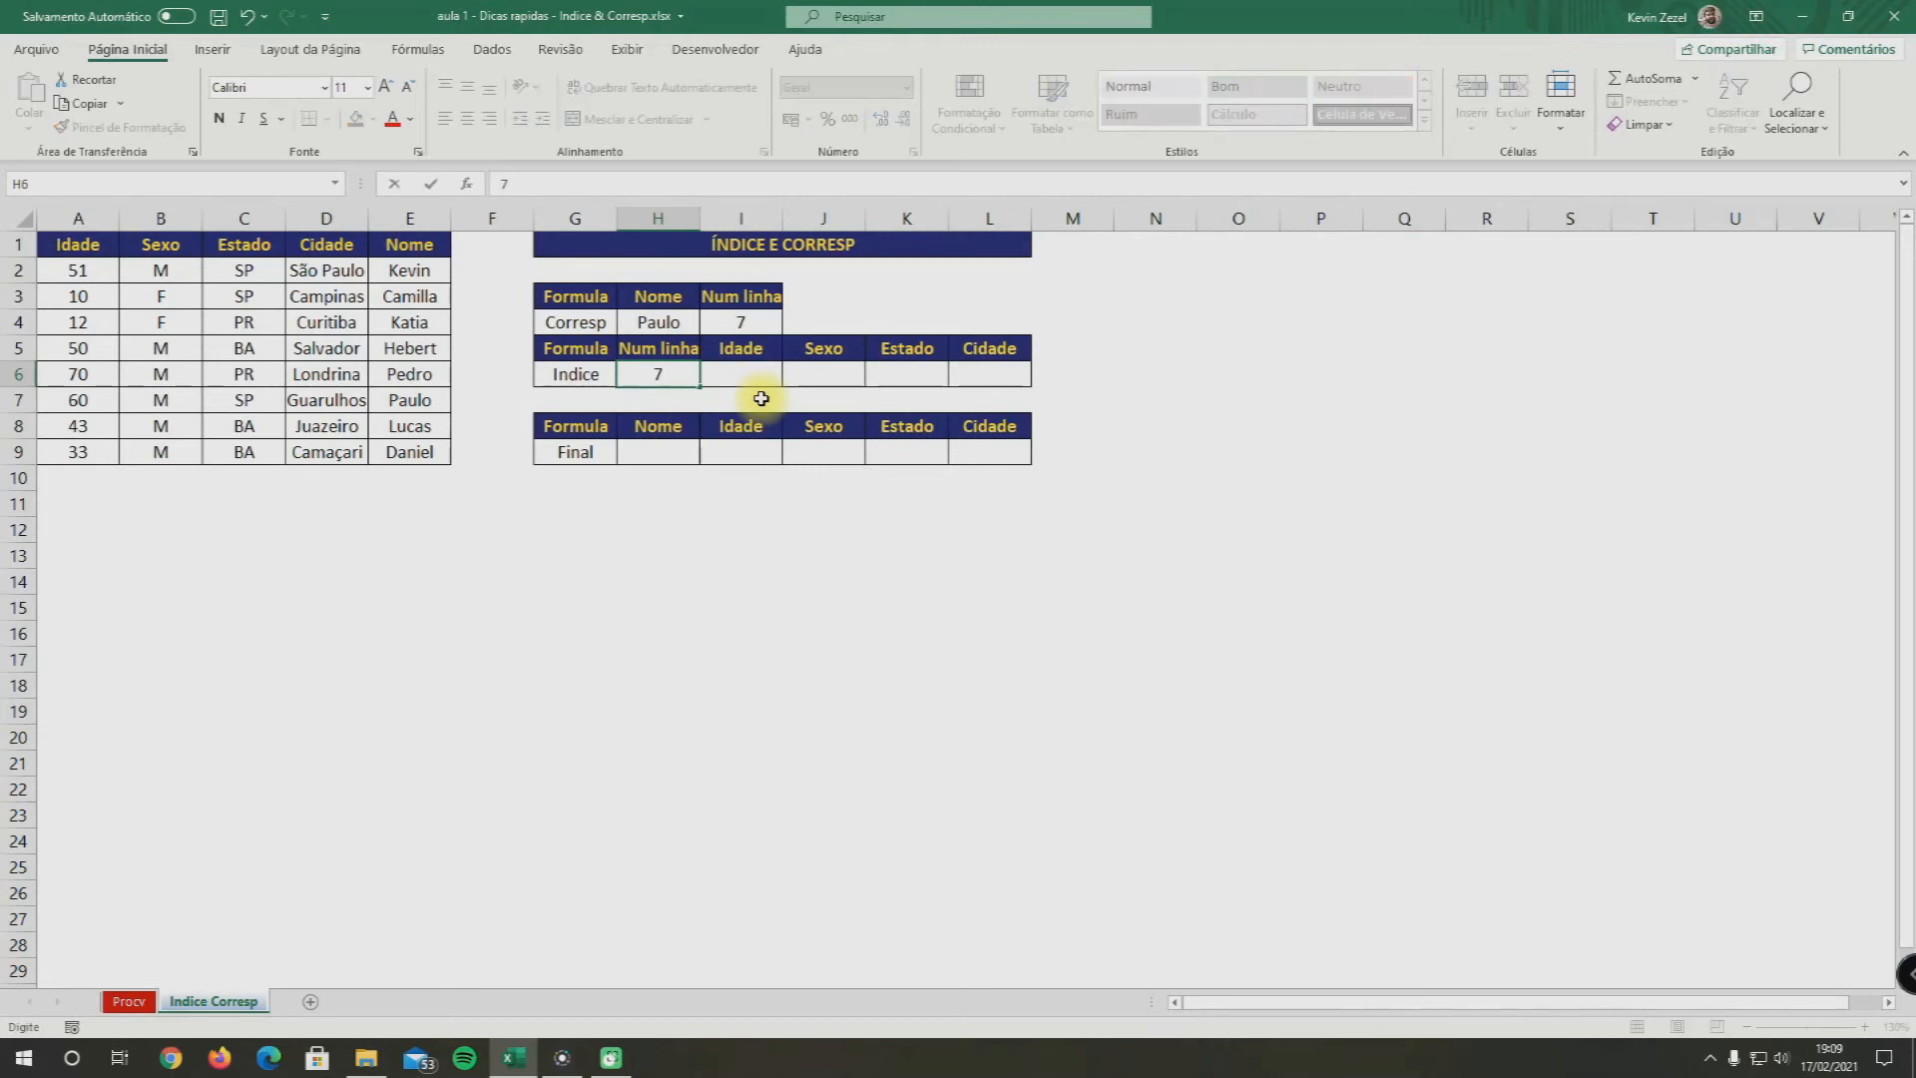
pyautogui.press('Tab')
# Enter =ÍNDICE(A:E;H6;1) in I6 to return the Idade for the row number in H6
pyautogui.write('=')
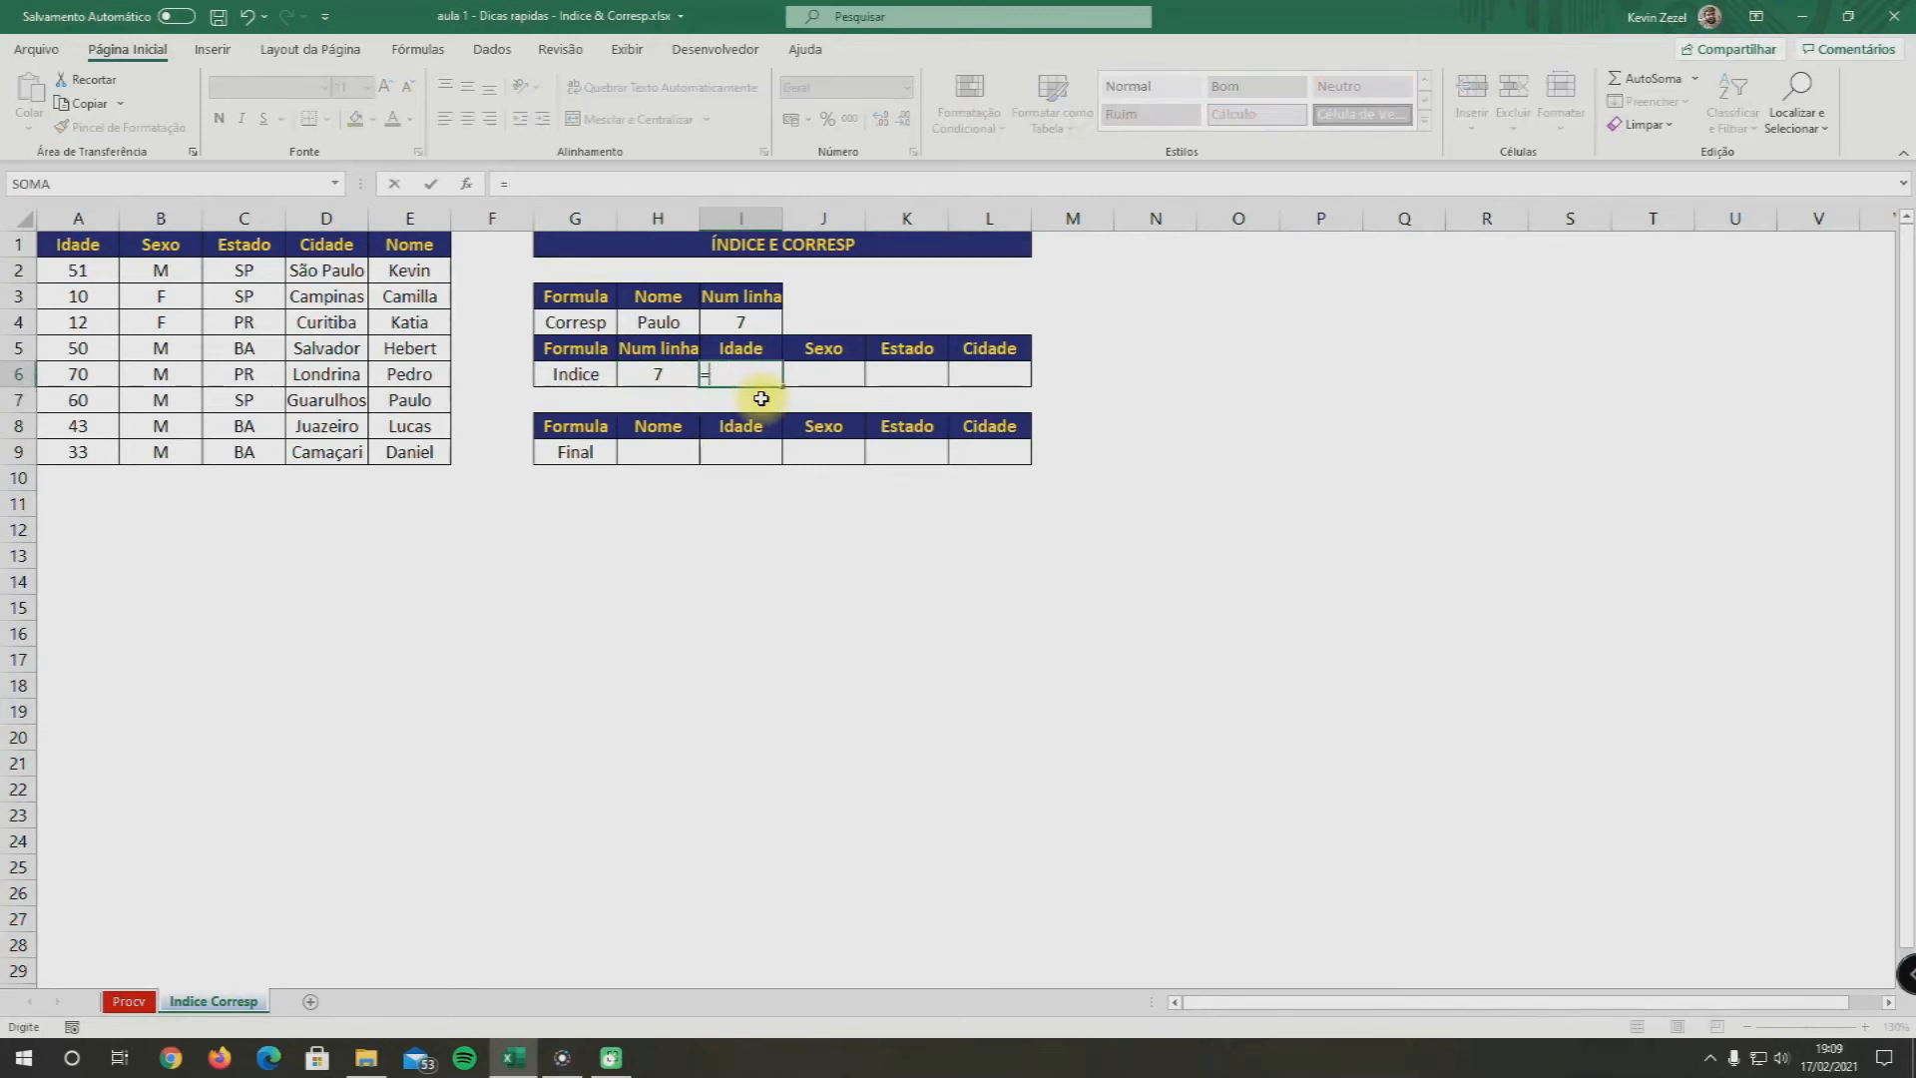
pyautogui.write('índice(')
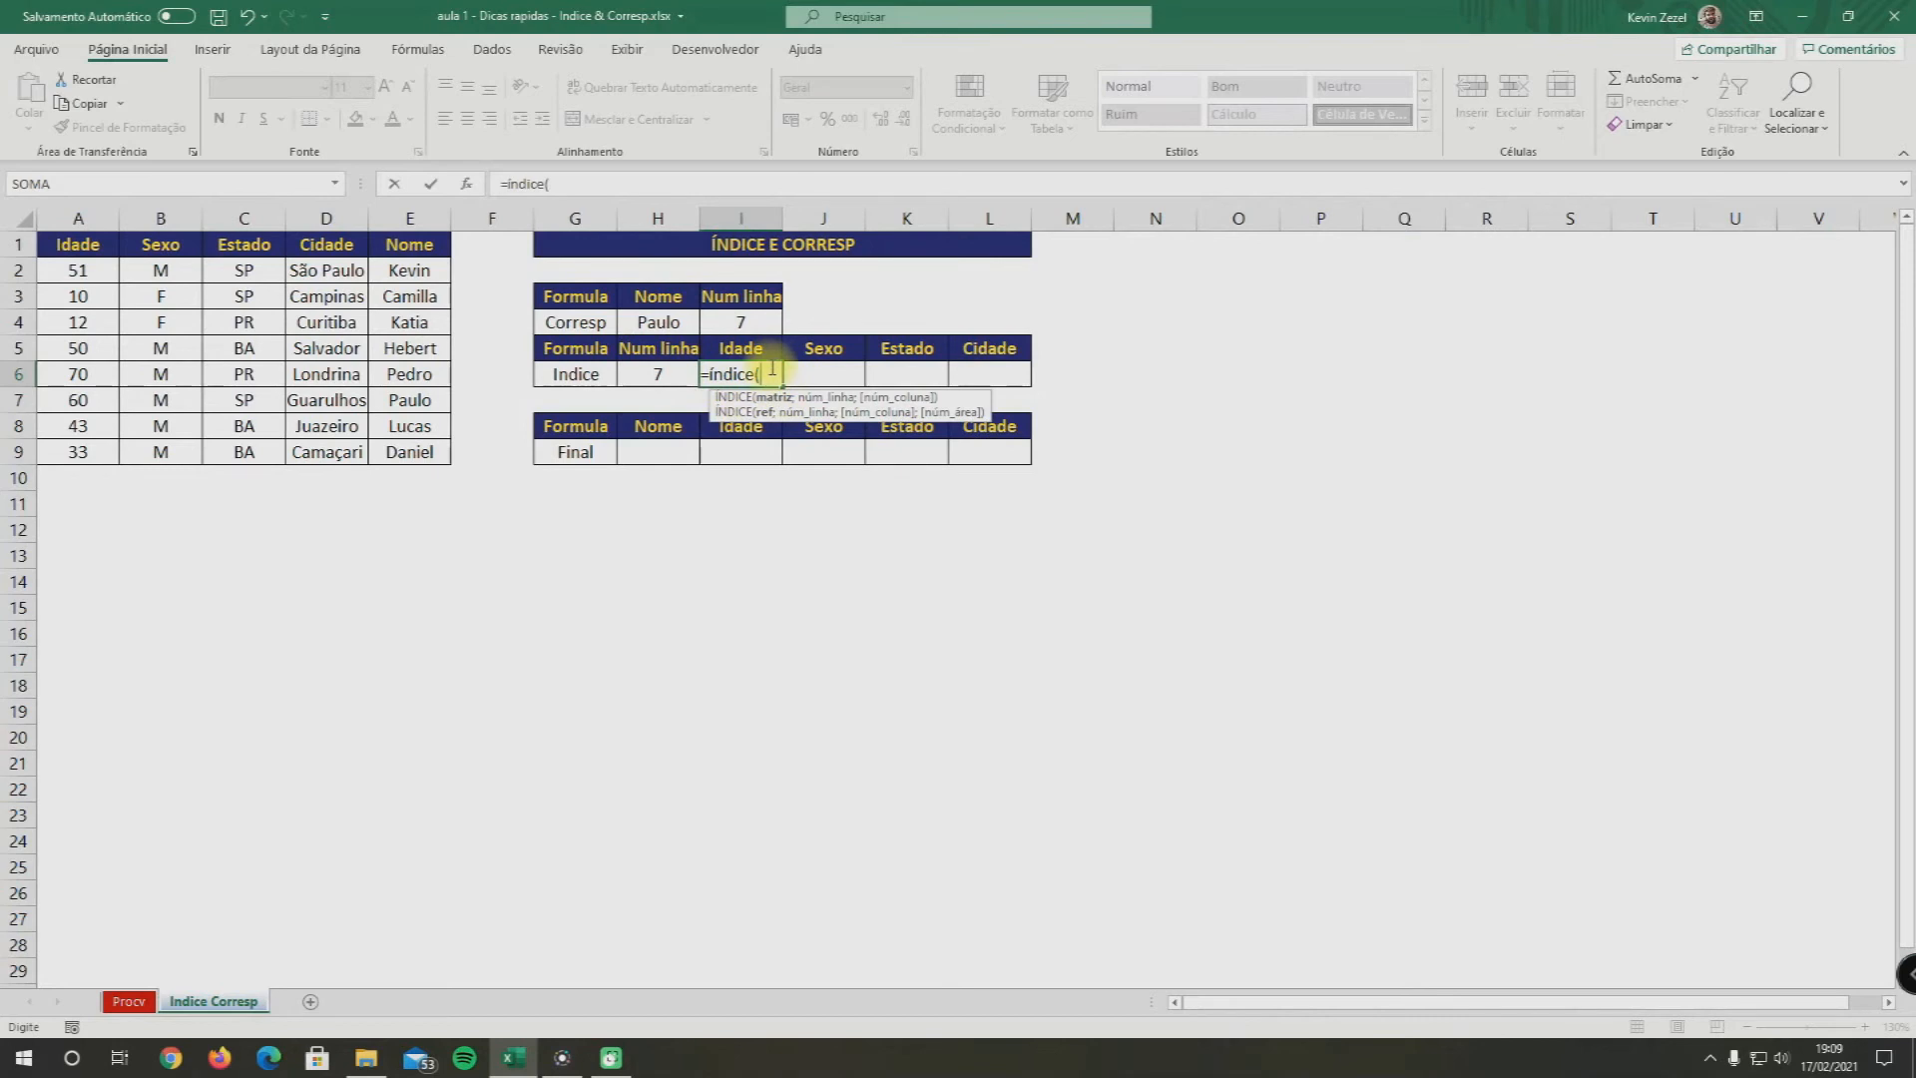
pyautogui.moveTo(80, 220); pyautogui.dragTo(395, 217)
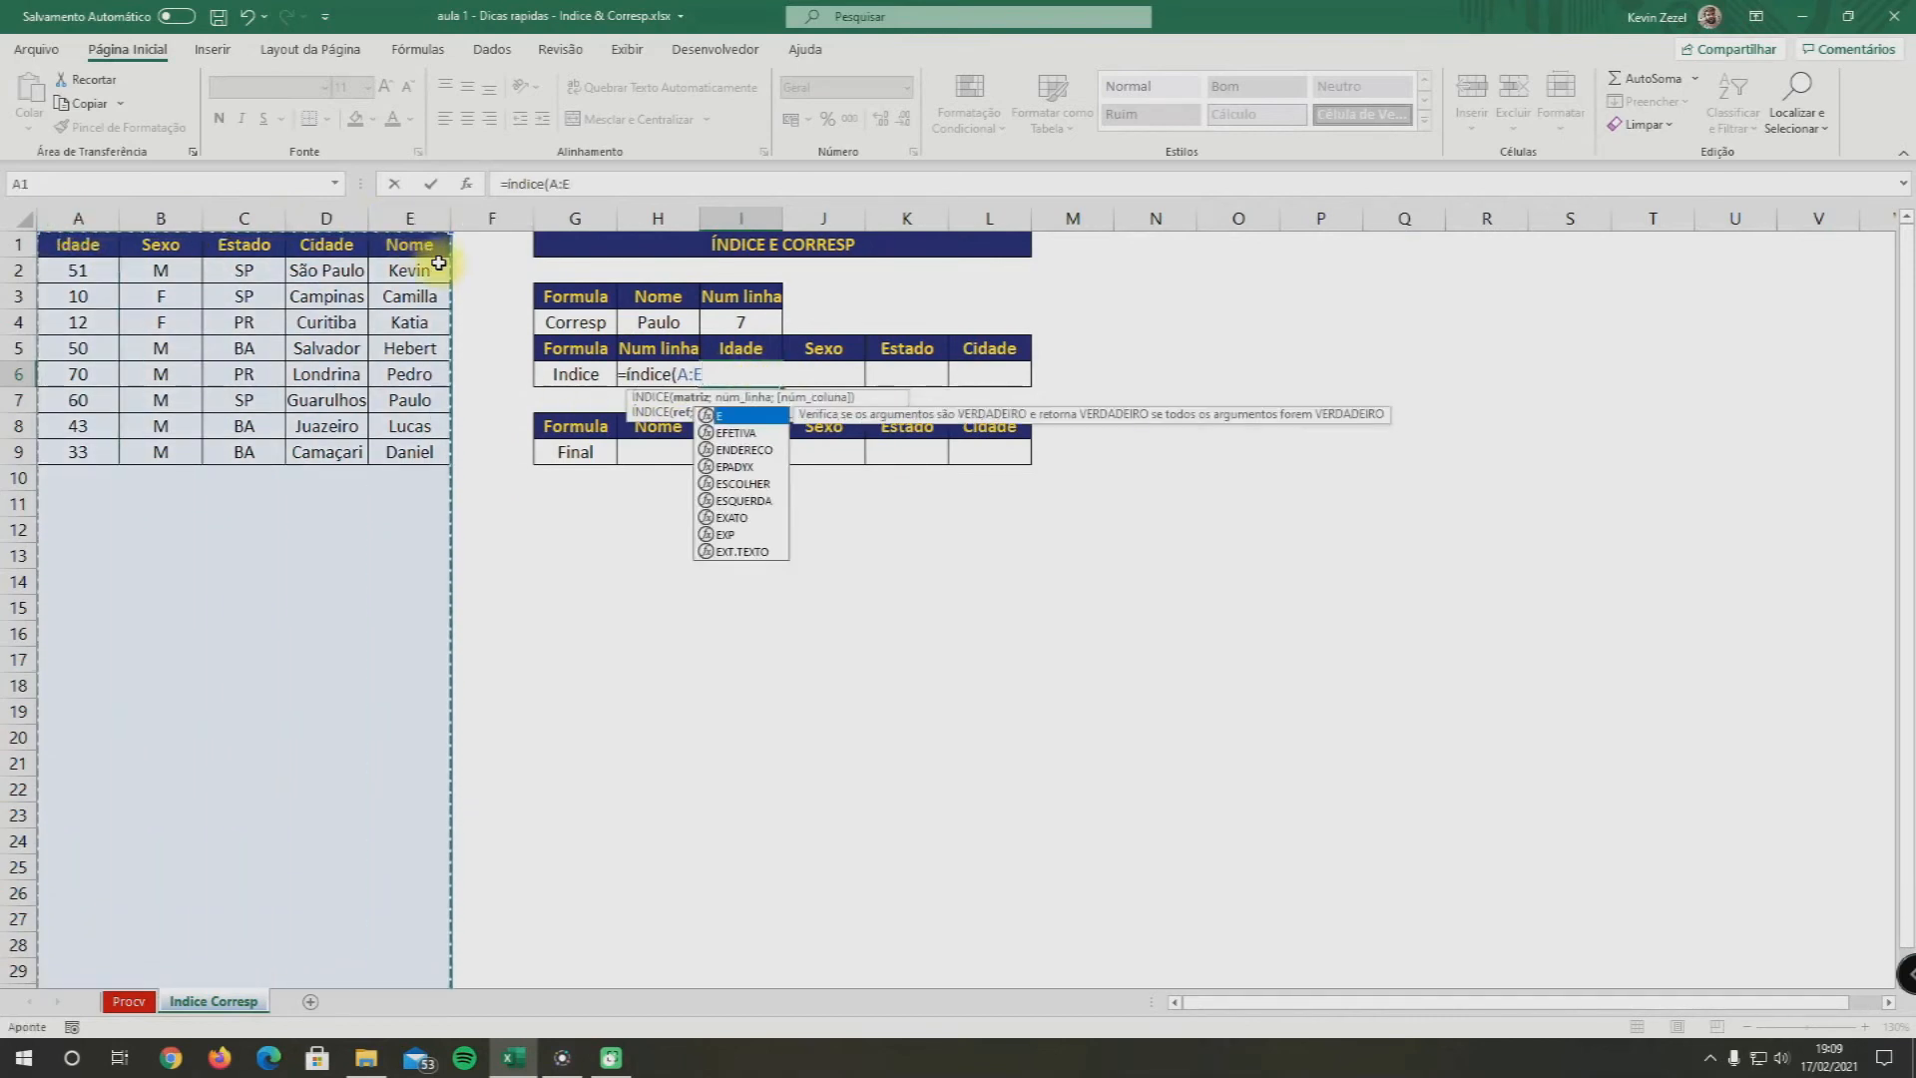
pyautogui.write(';')
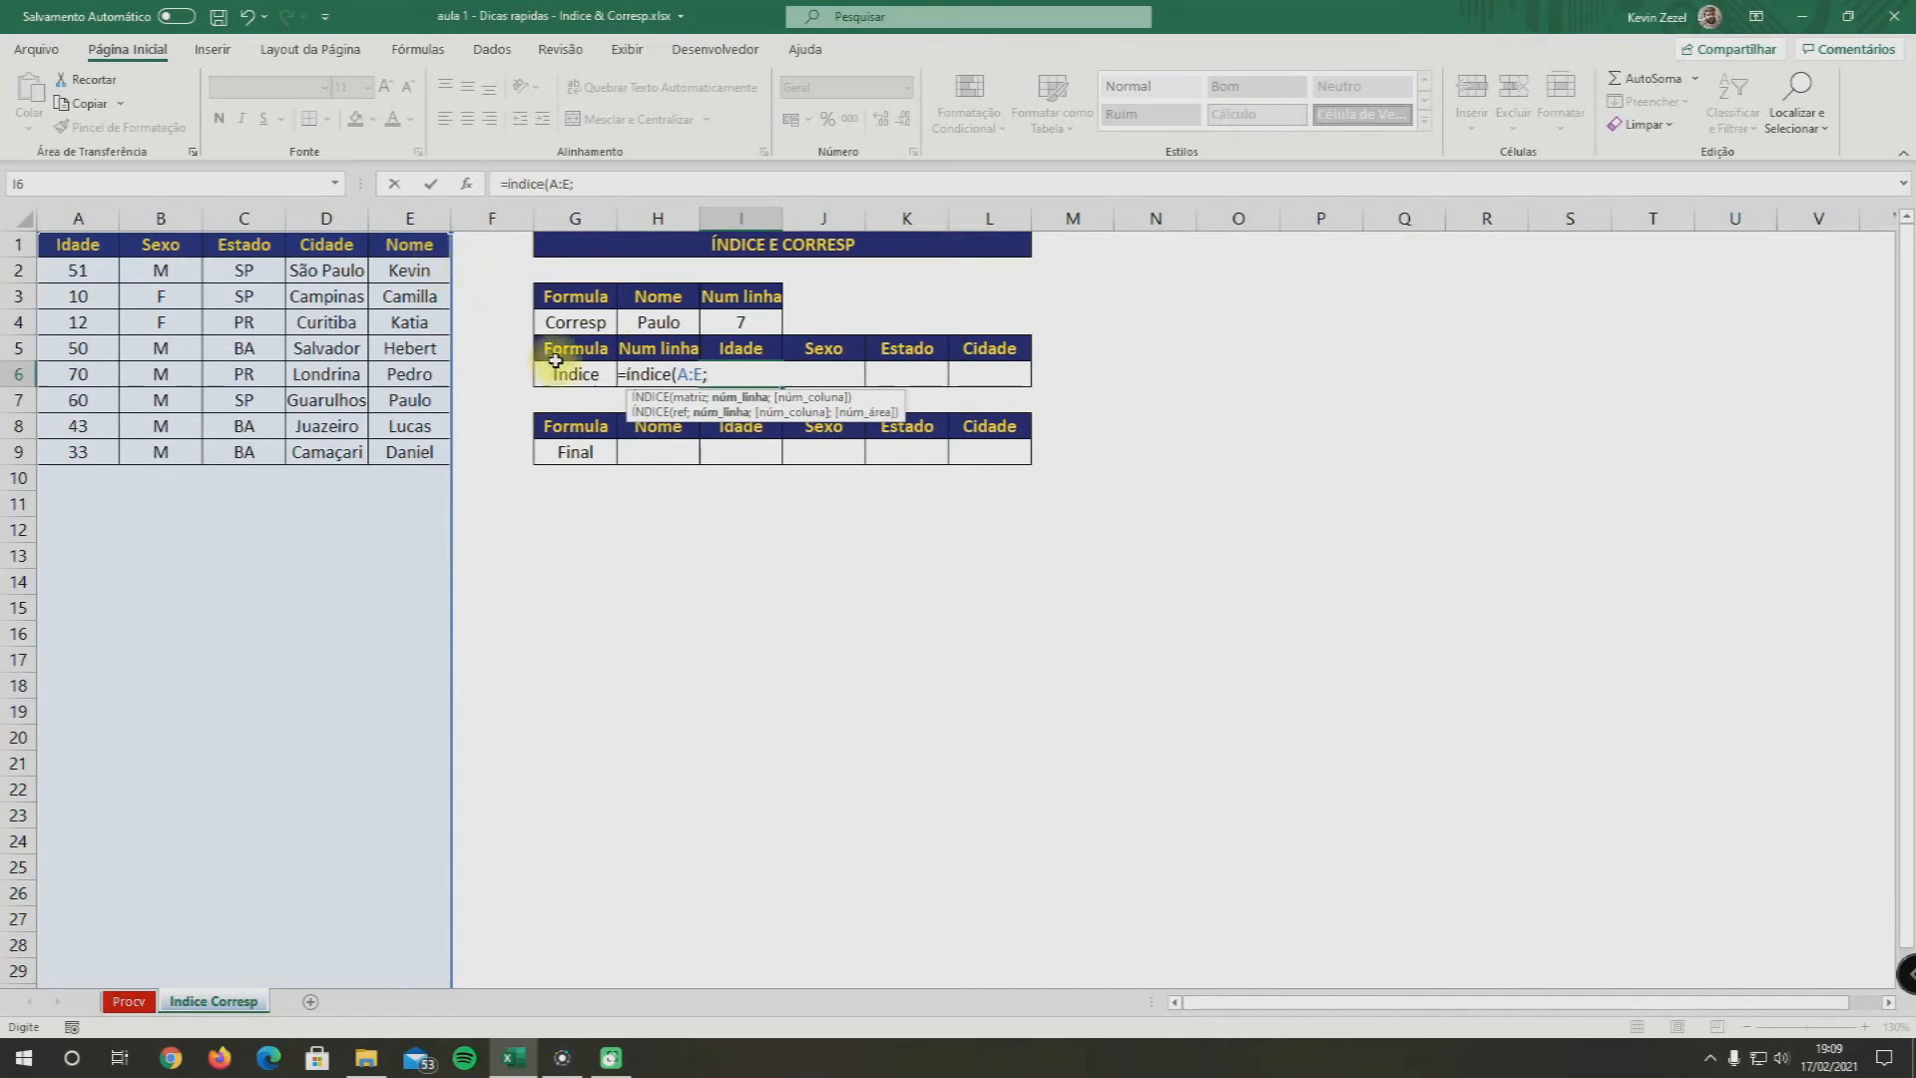
pyautogui.press('Left')
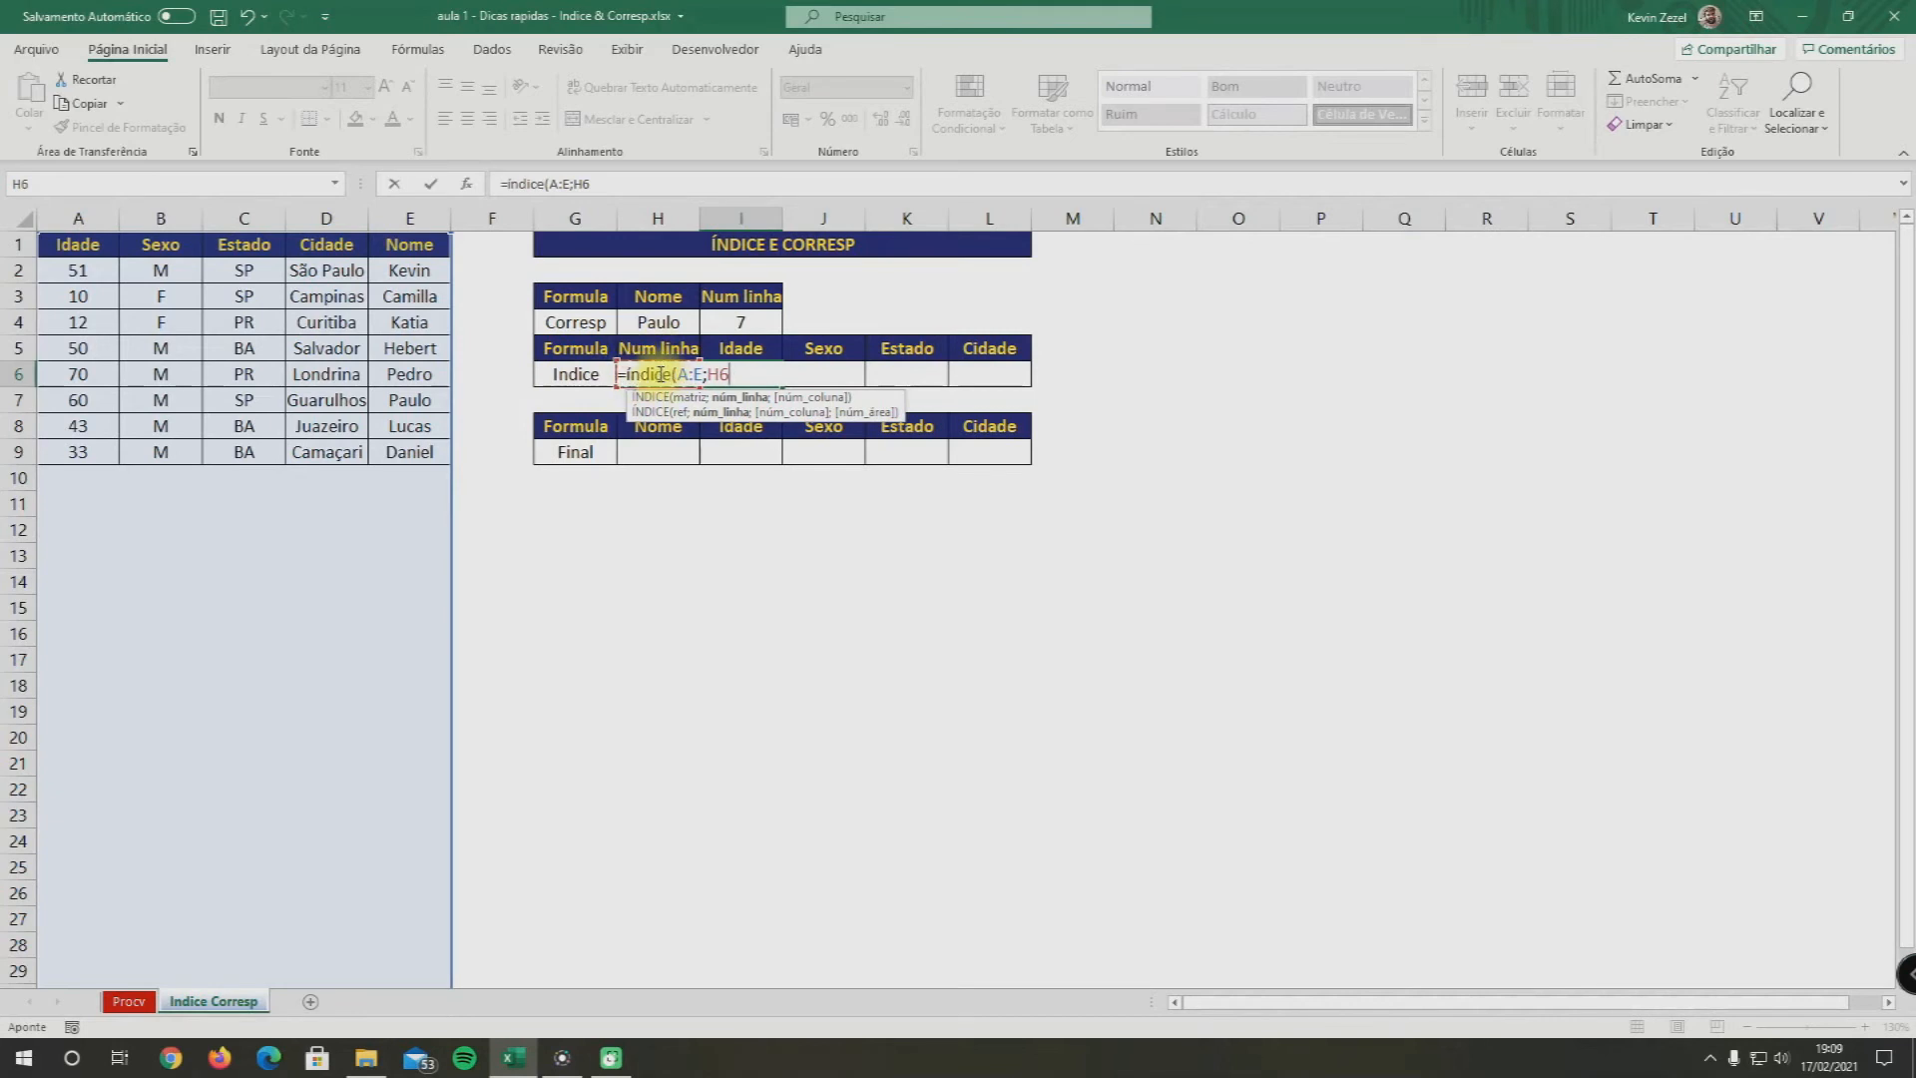
pyautogui.write(';')
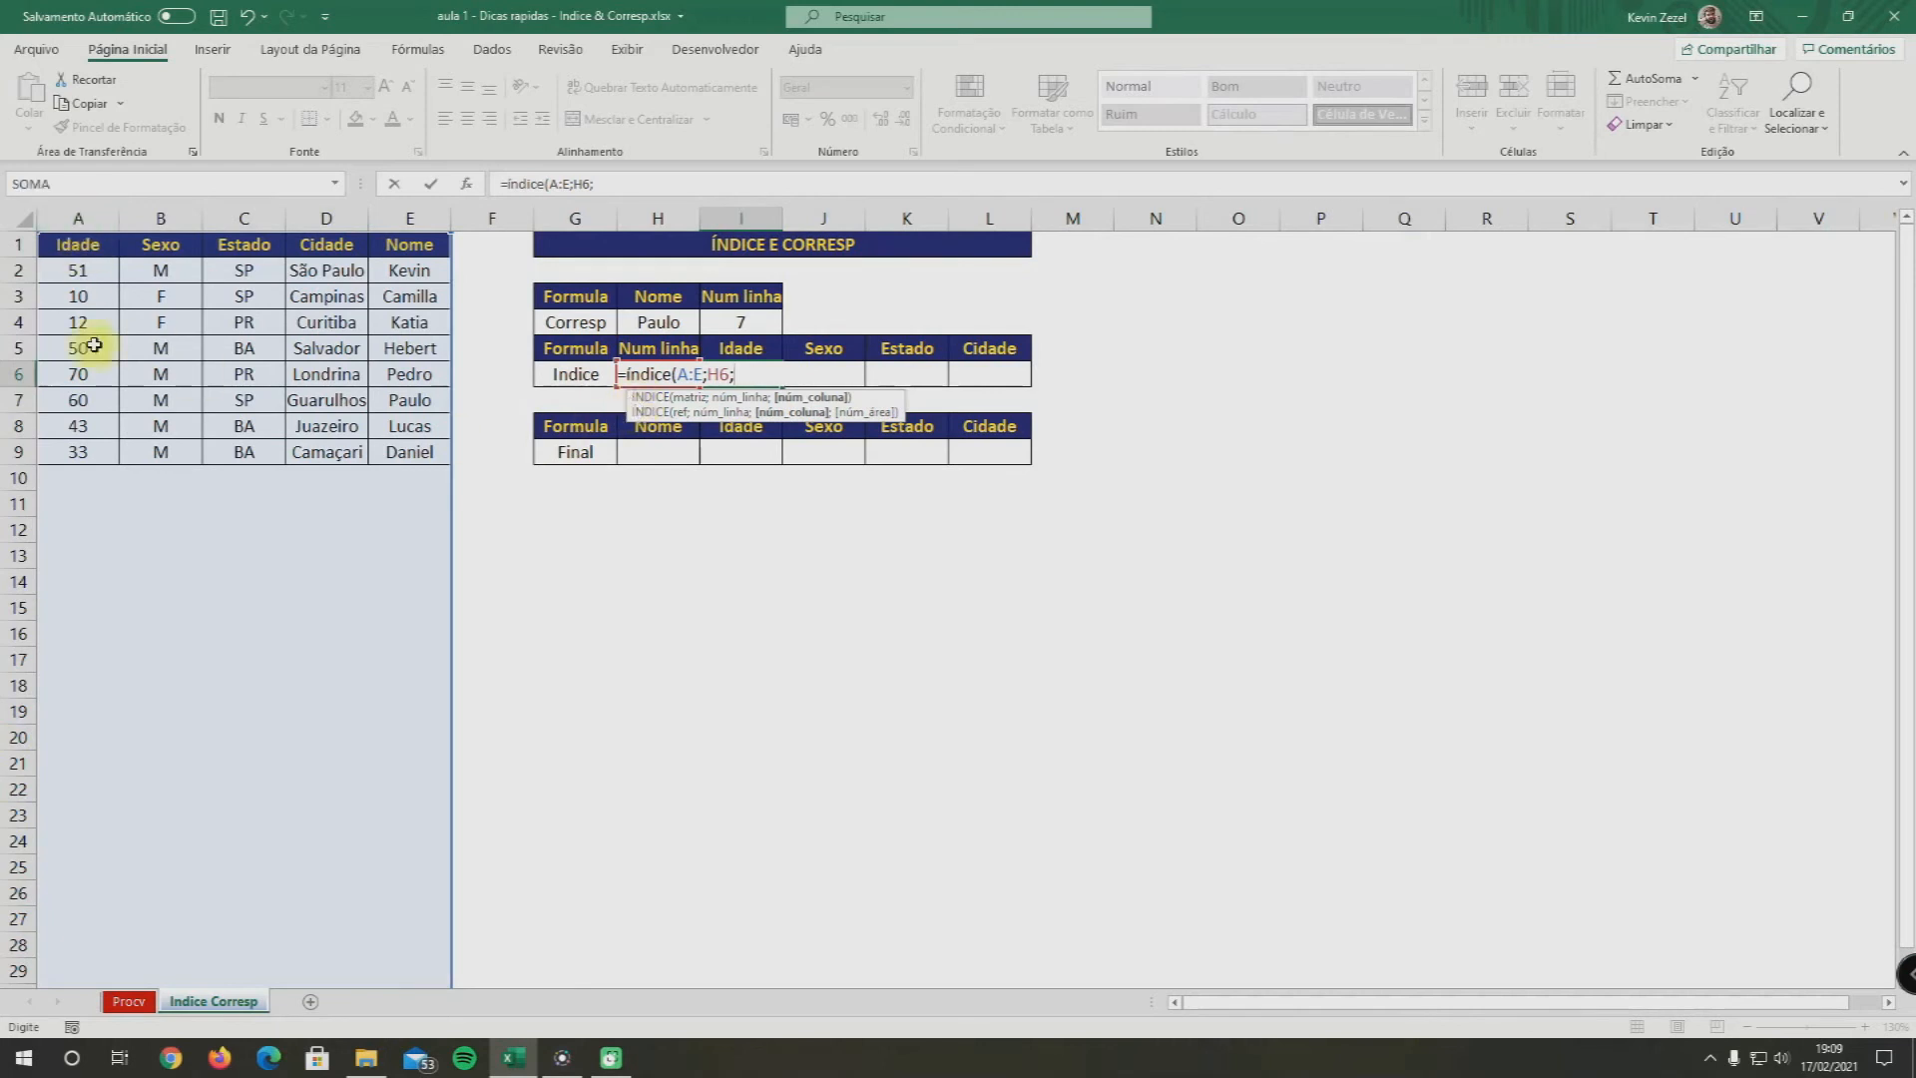
pyautogui.click(98, 217)
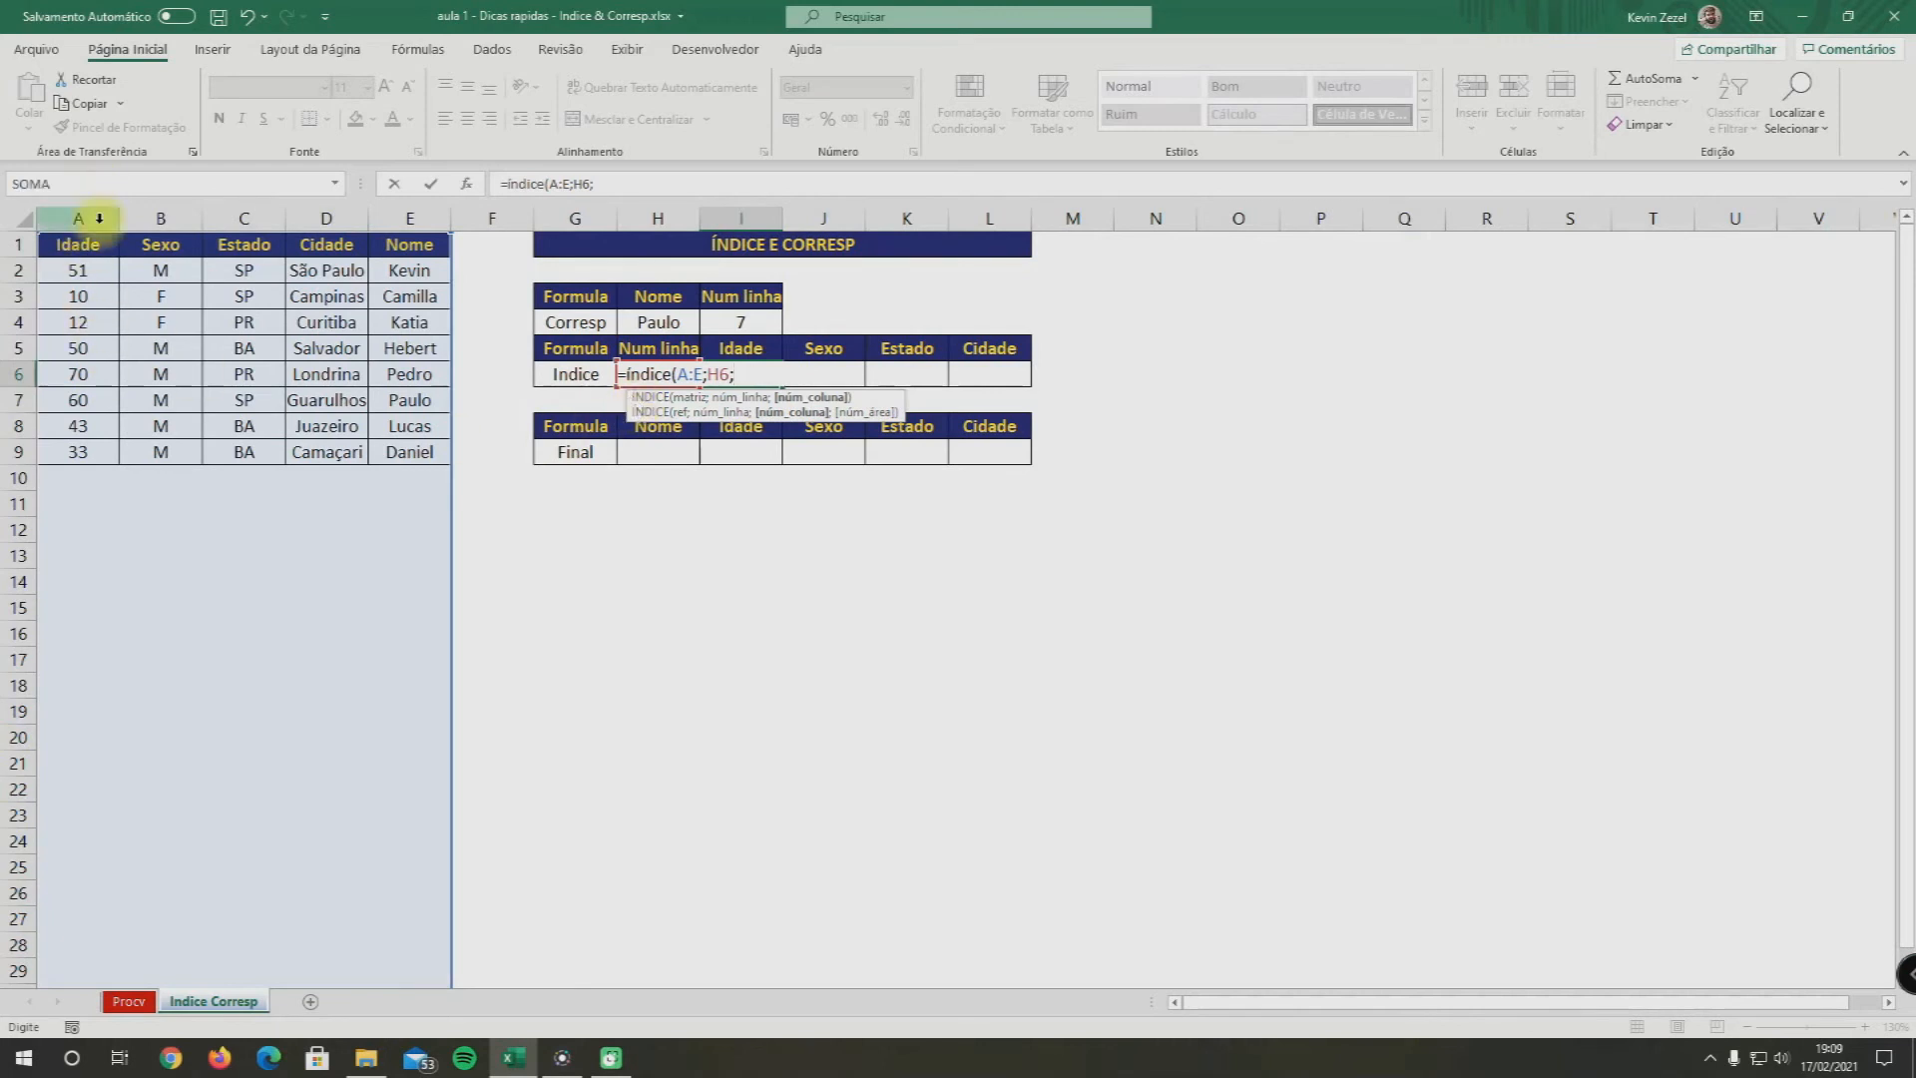
pyautogui.write('1')
pyautogui.press('Return')
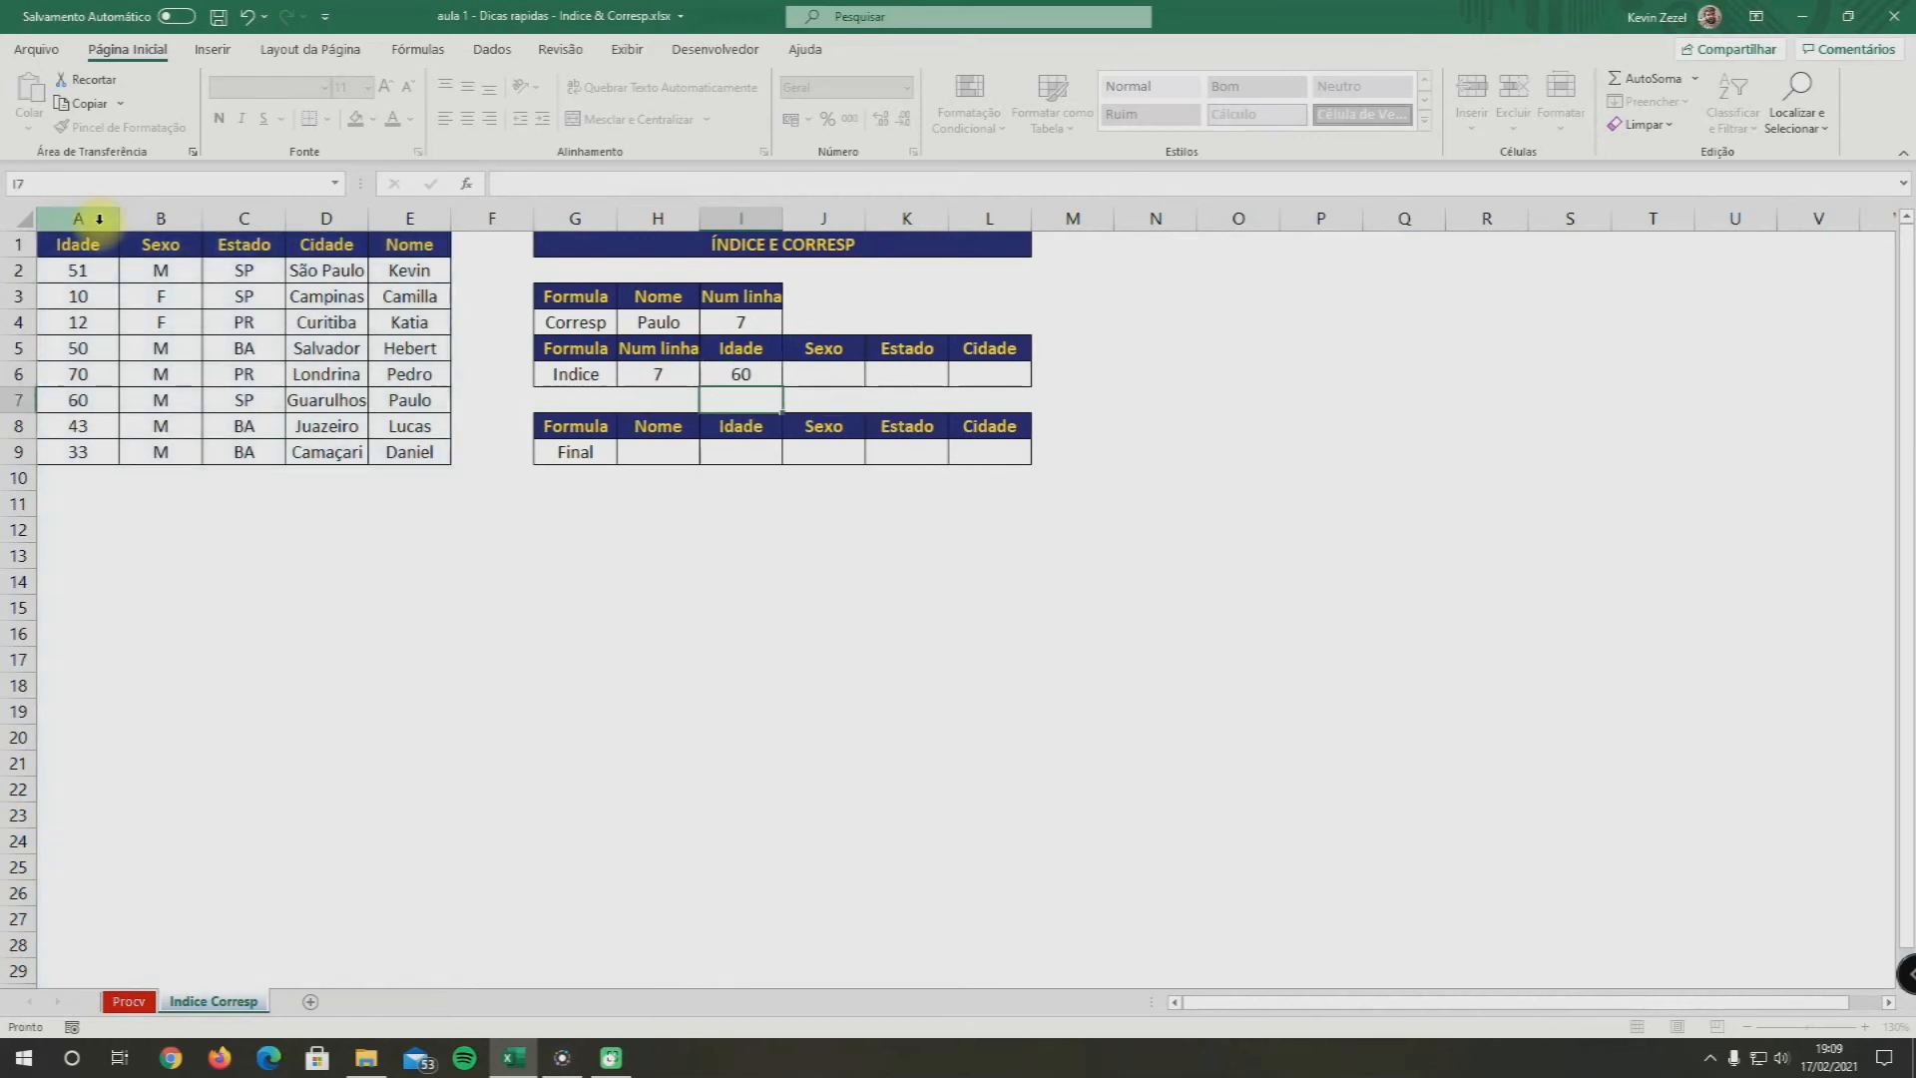
# Compare the ÍNDICE result in I6 with the Idade value in row 7 of the table
pyautogui.click(761, 378)
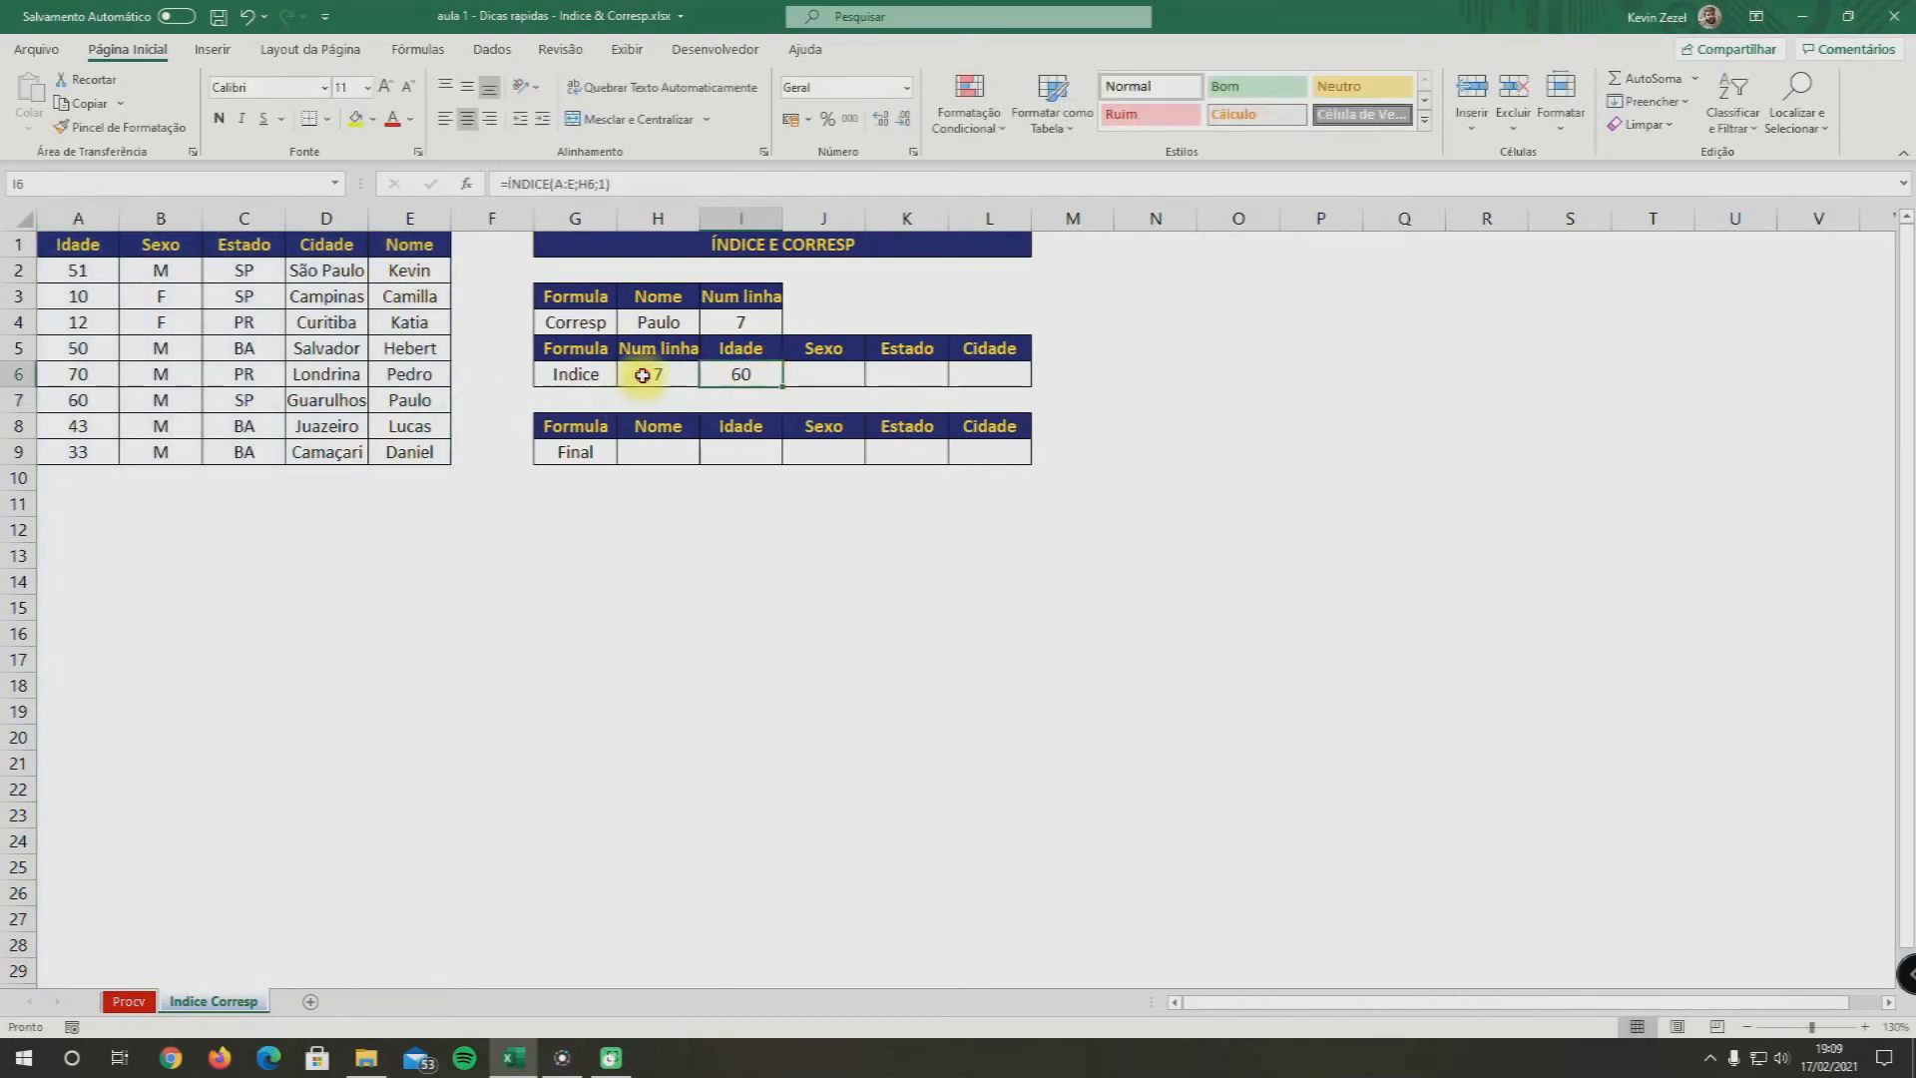
pyautogui.click(11, 400)
pyautogui.click(80, 402)
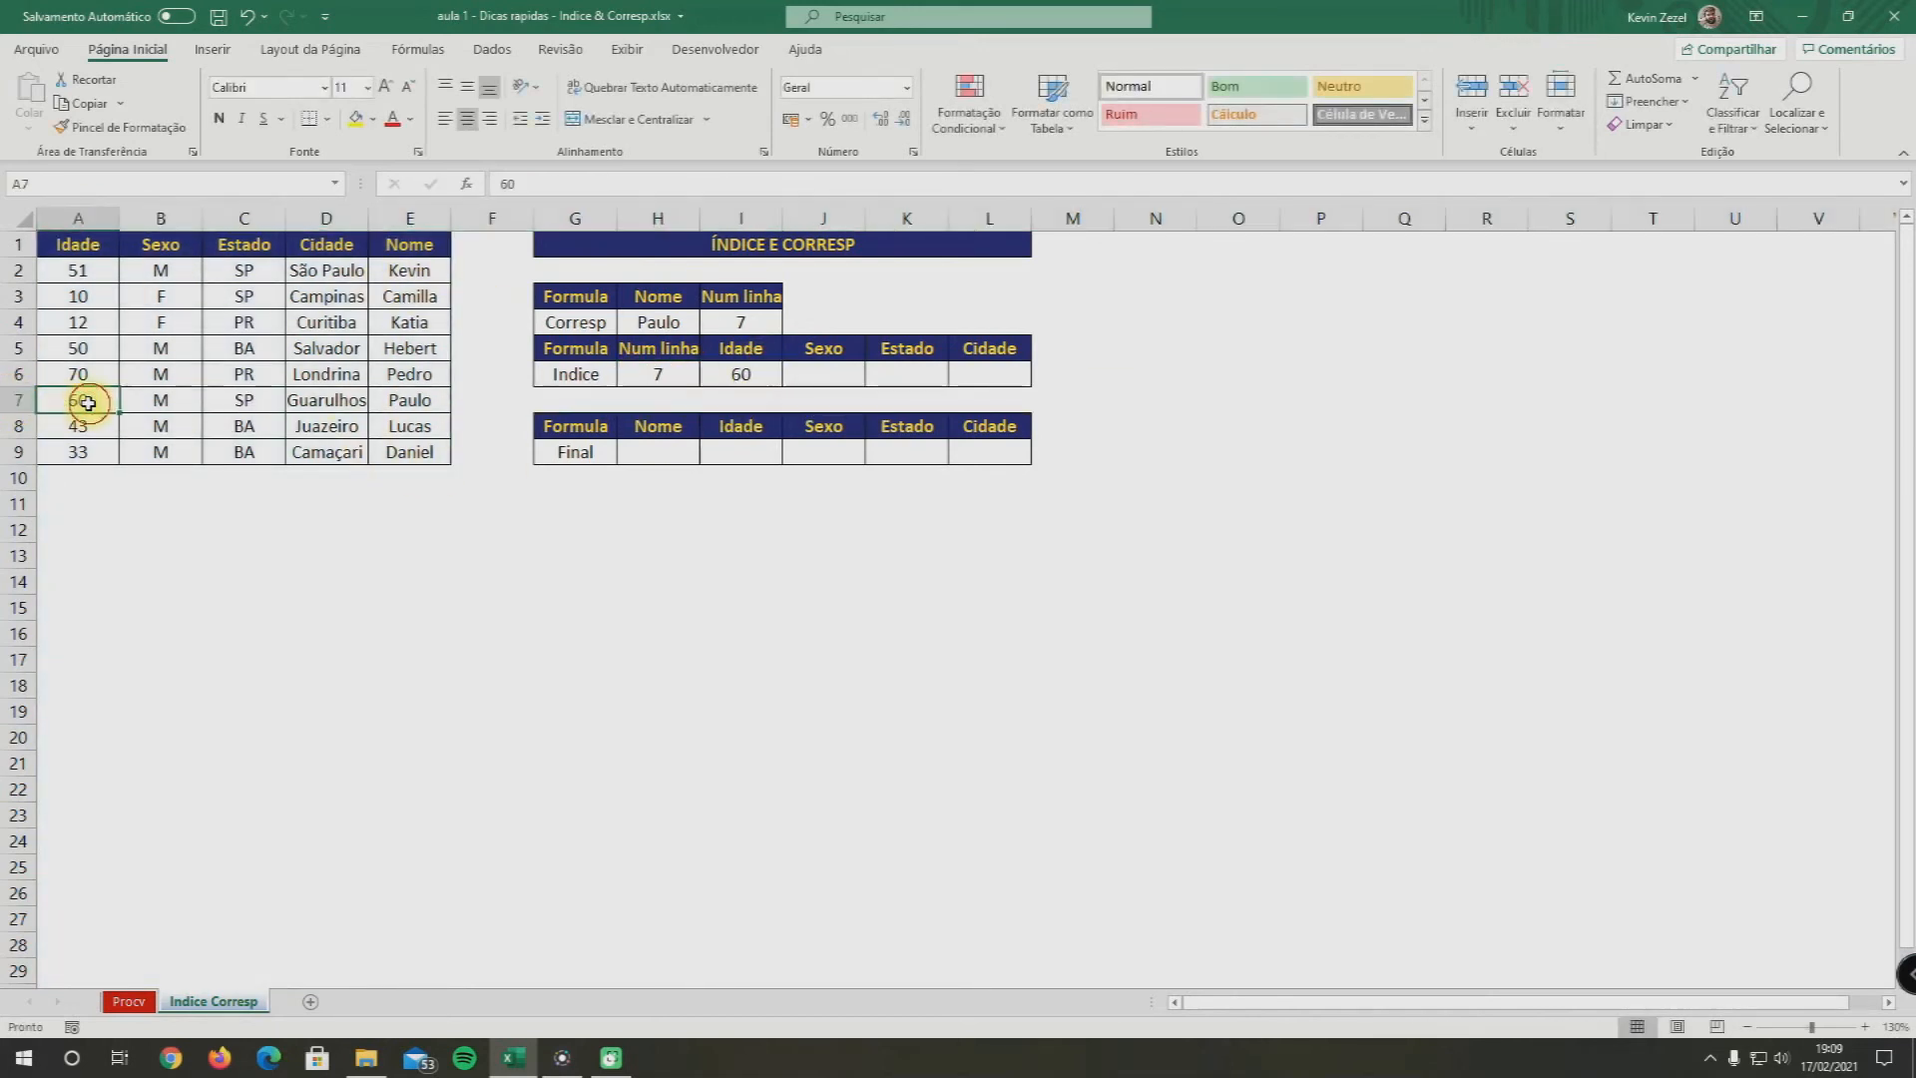
# Reuse the I6 formula text in the Sexo cell J6 with column number 2, as =ÍNDICE(A:E;H6;2)
pyautogui.click(772, 380)
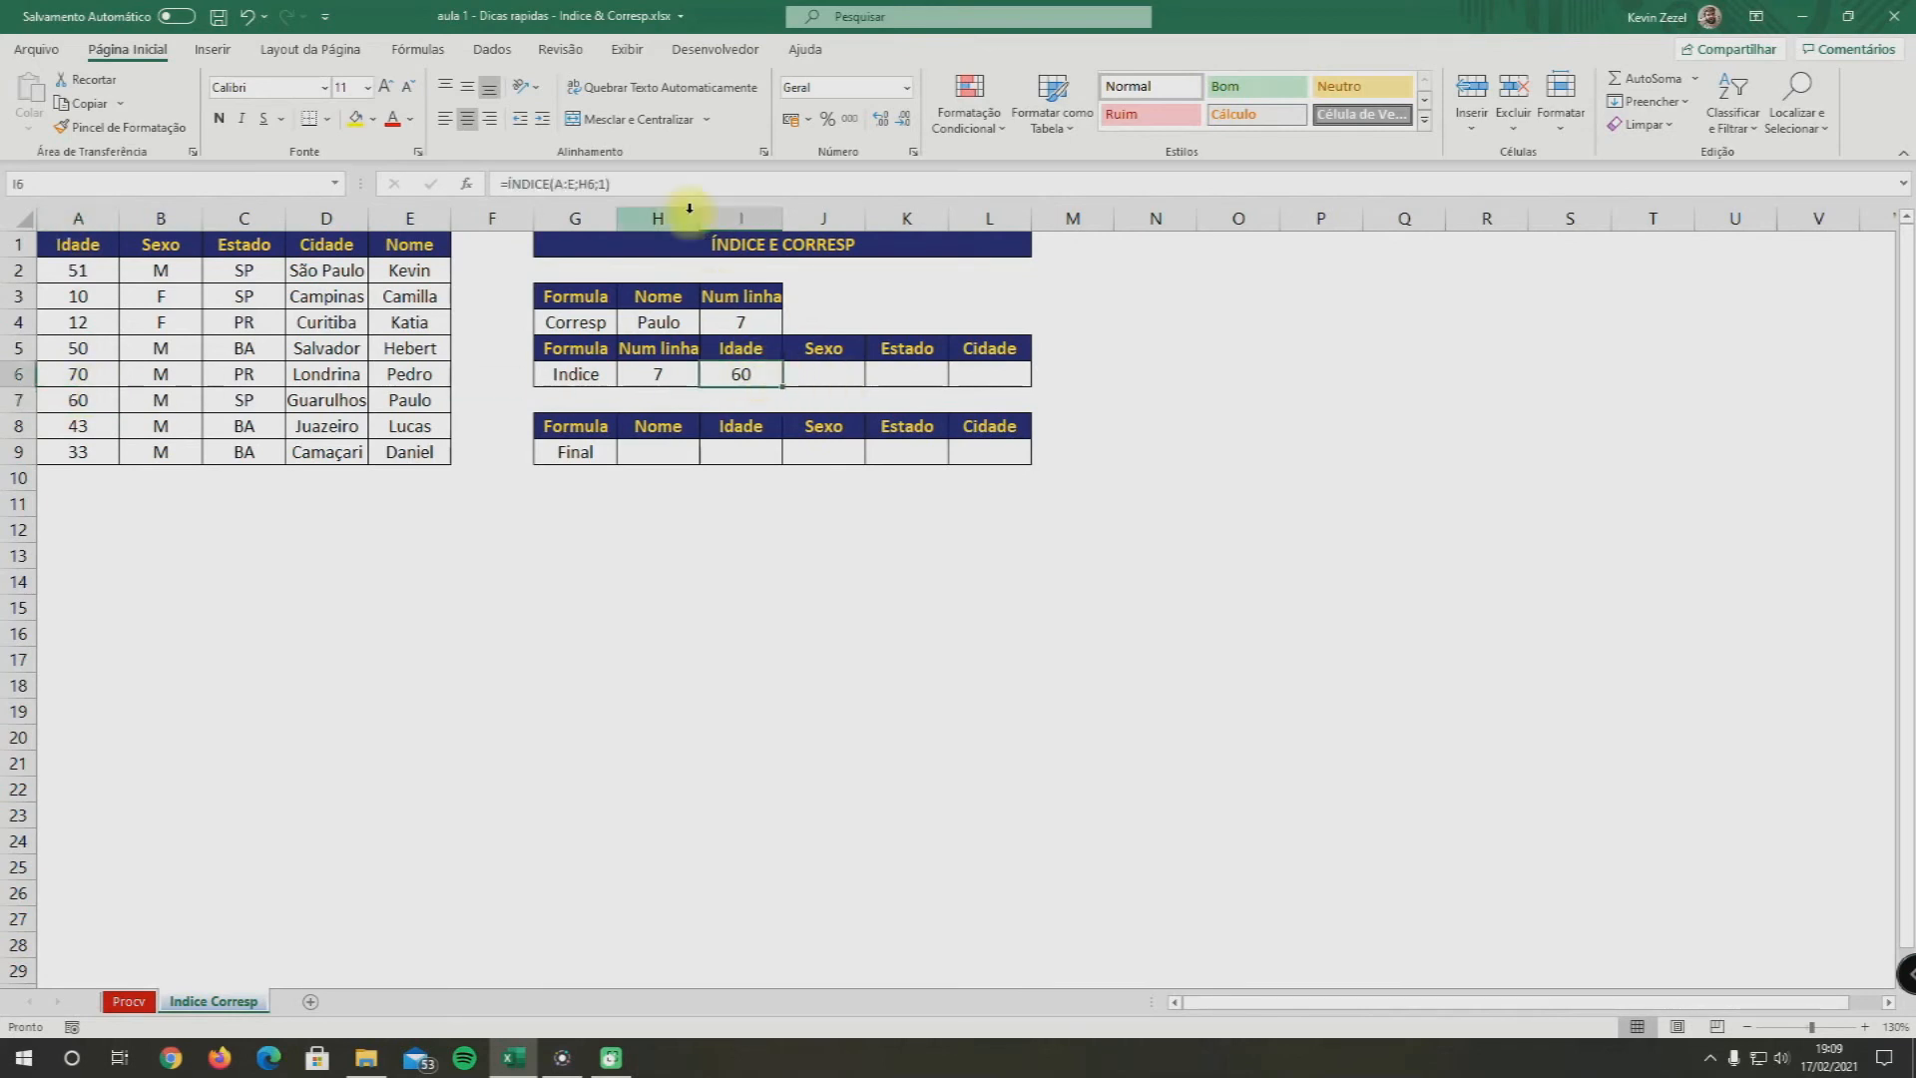
pyautogui.moveTo(662, 184); pyautogui.dragTo(342, 188)
pyautogui.hotkey('ctrl', 'c')
pyautogui.press('Escape')
pyautogui.click(823, 374)
pyautogui.click(587, 187)
pyautogui.hotkey('ctrl', 'v')
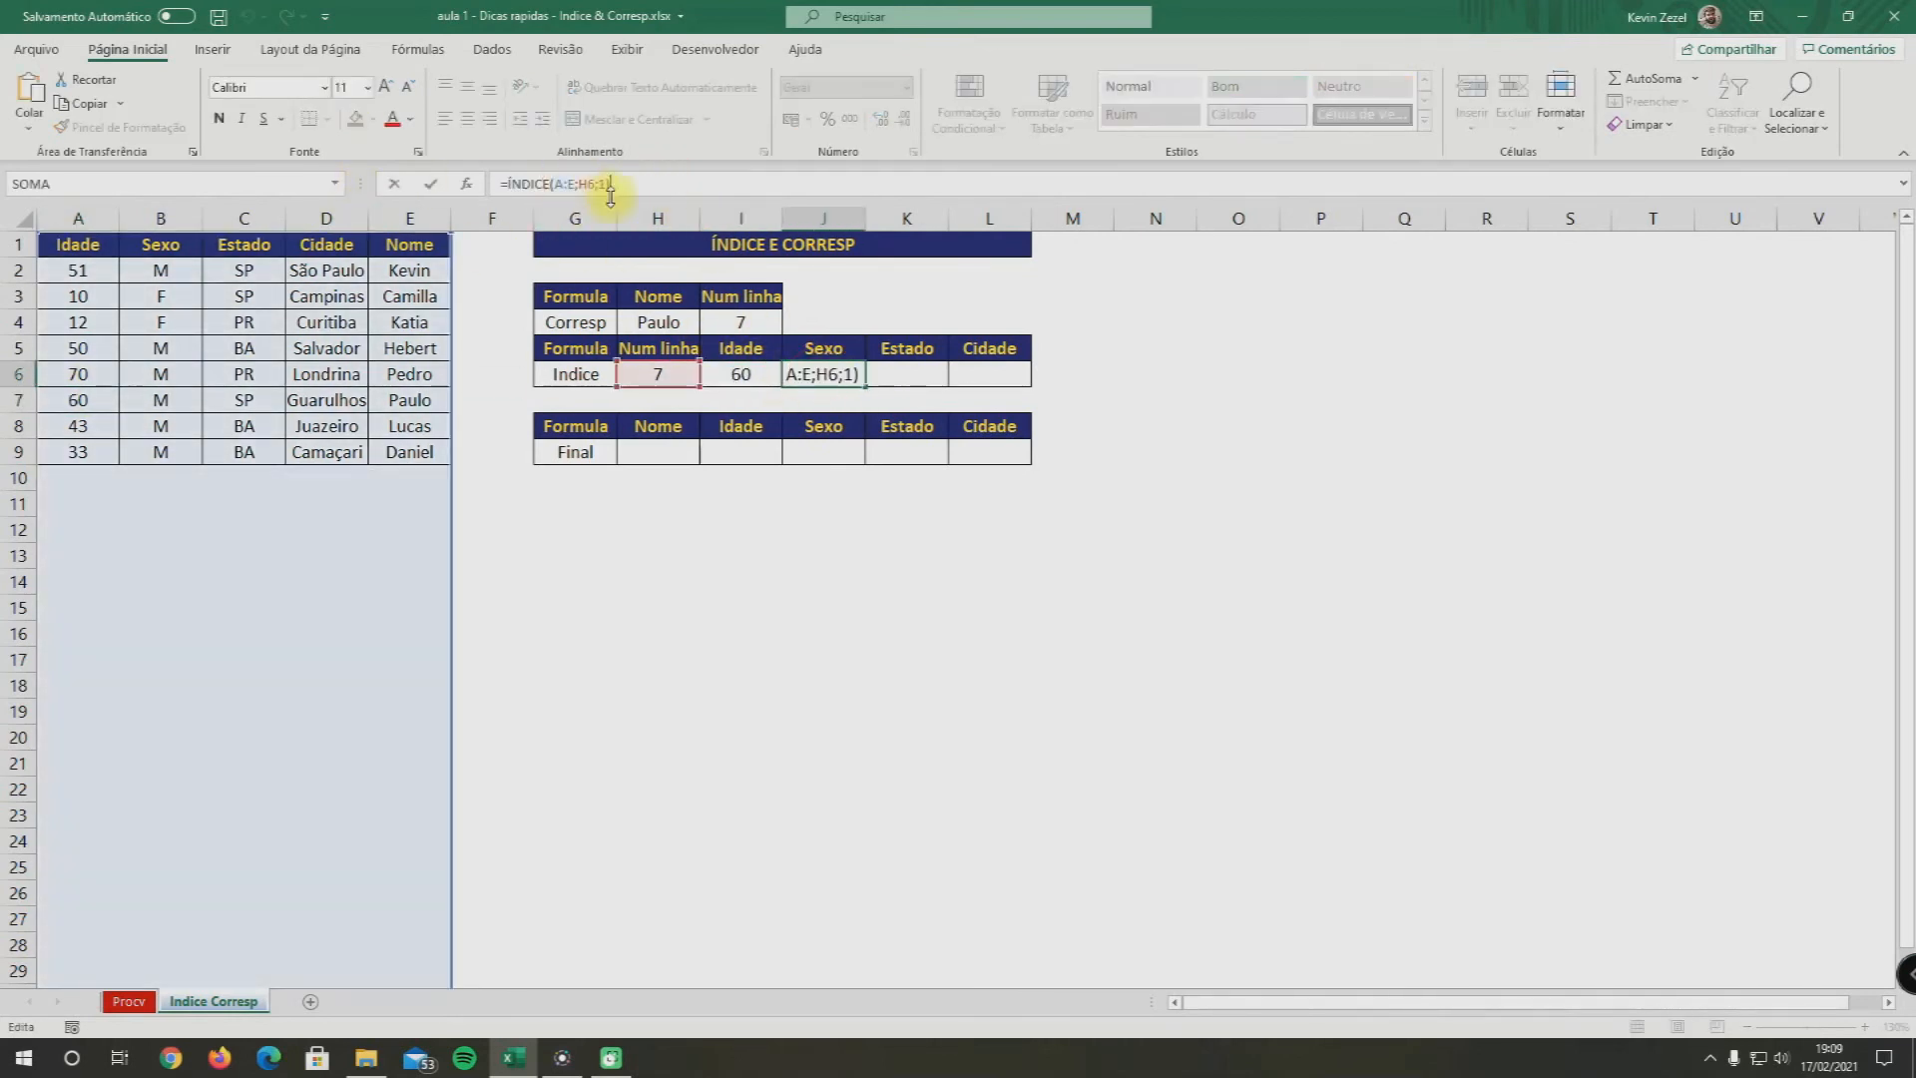
pyautogui.moveTo(607, 187); pyautogui.dragTo(599, 186)
pyautogui.write('2')
pyautogui.press('Return')
# Reuse the copied formula in the Estado cell K6 with column number 3, as =ÍNDICE(A:E;H6;3)
pyautogui.click(908, 375)
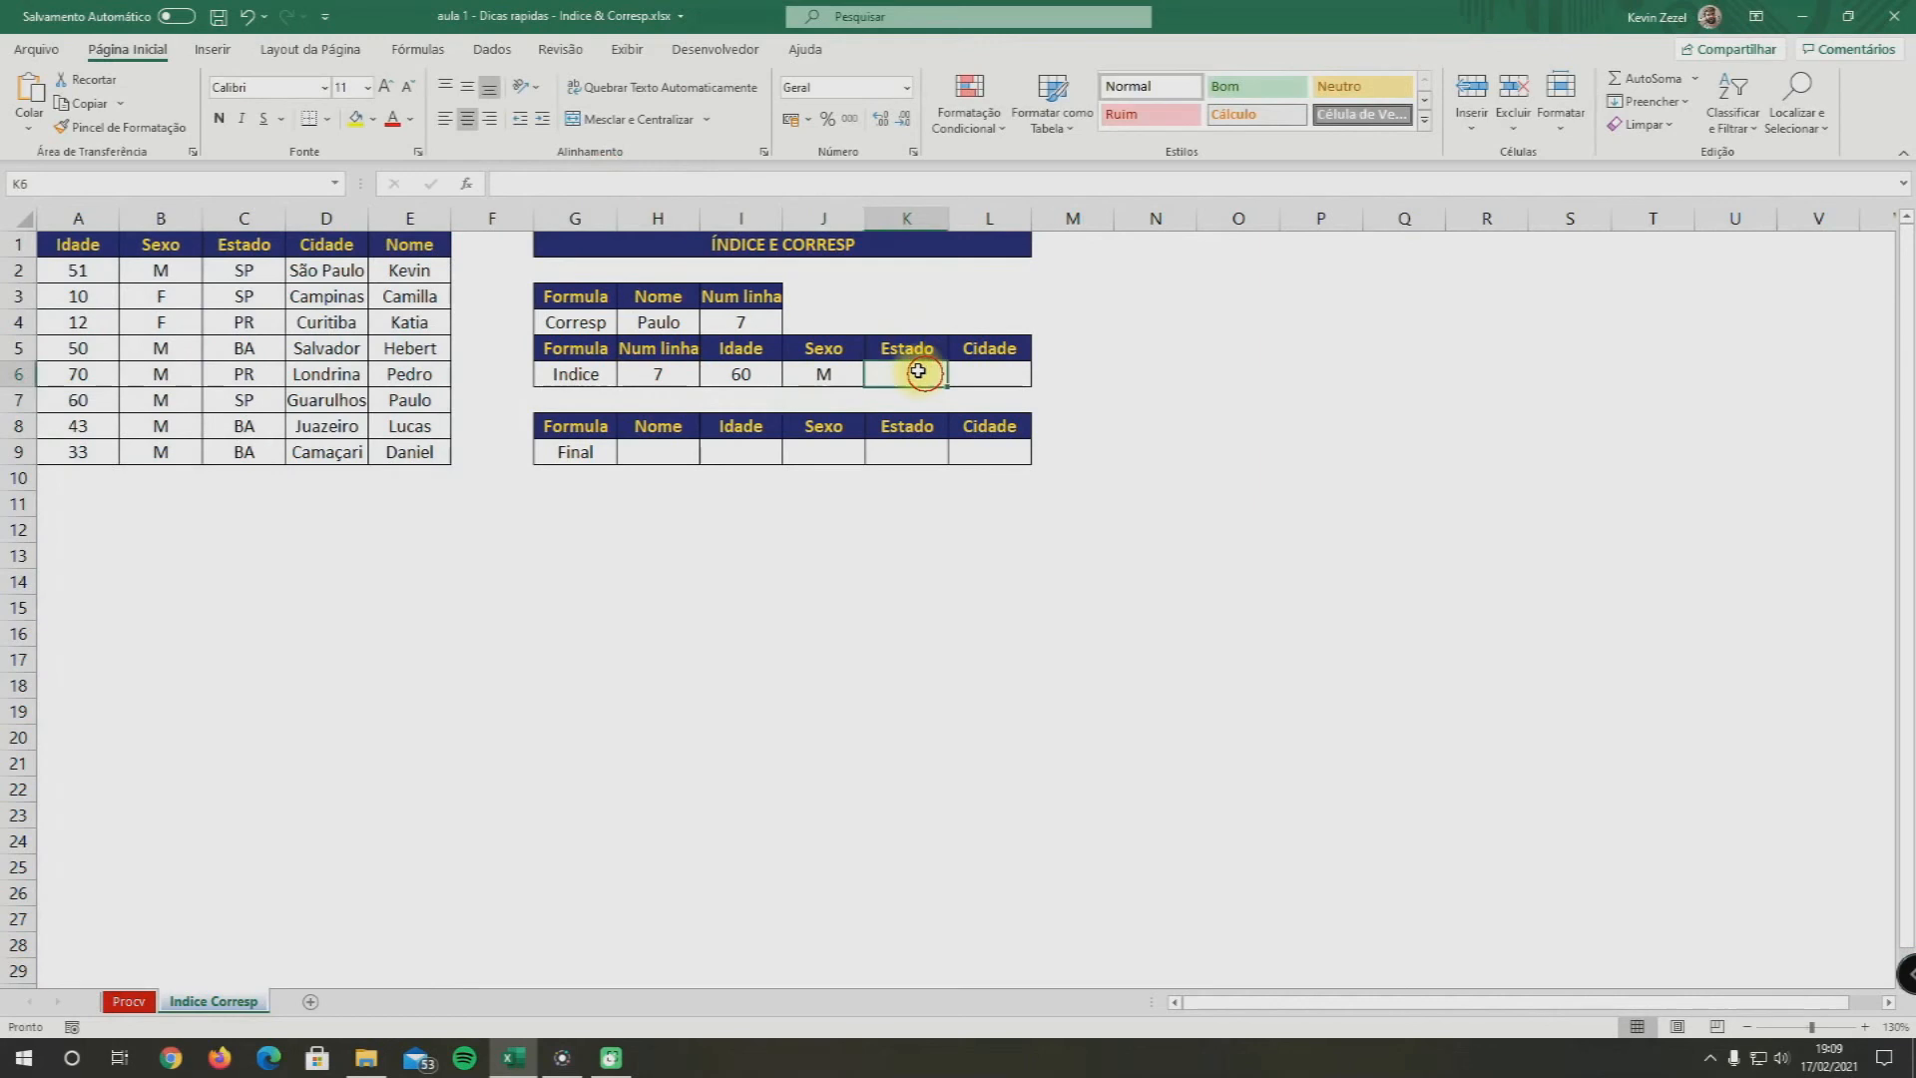
pyautogui.click(587, 187)
pyautogui.hotkey('ctrl', 'v')
pyautogui.write('3')
pyautogui.click(1046, 416)
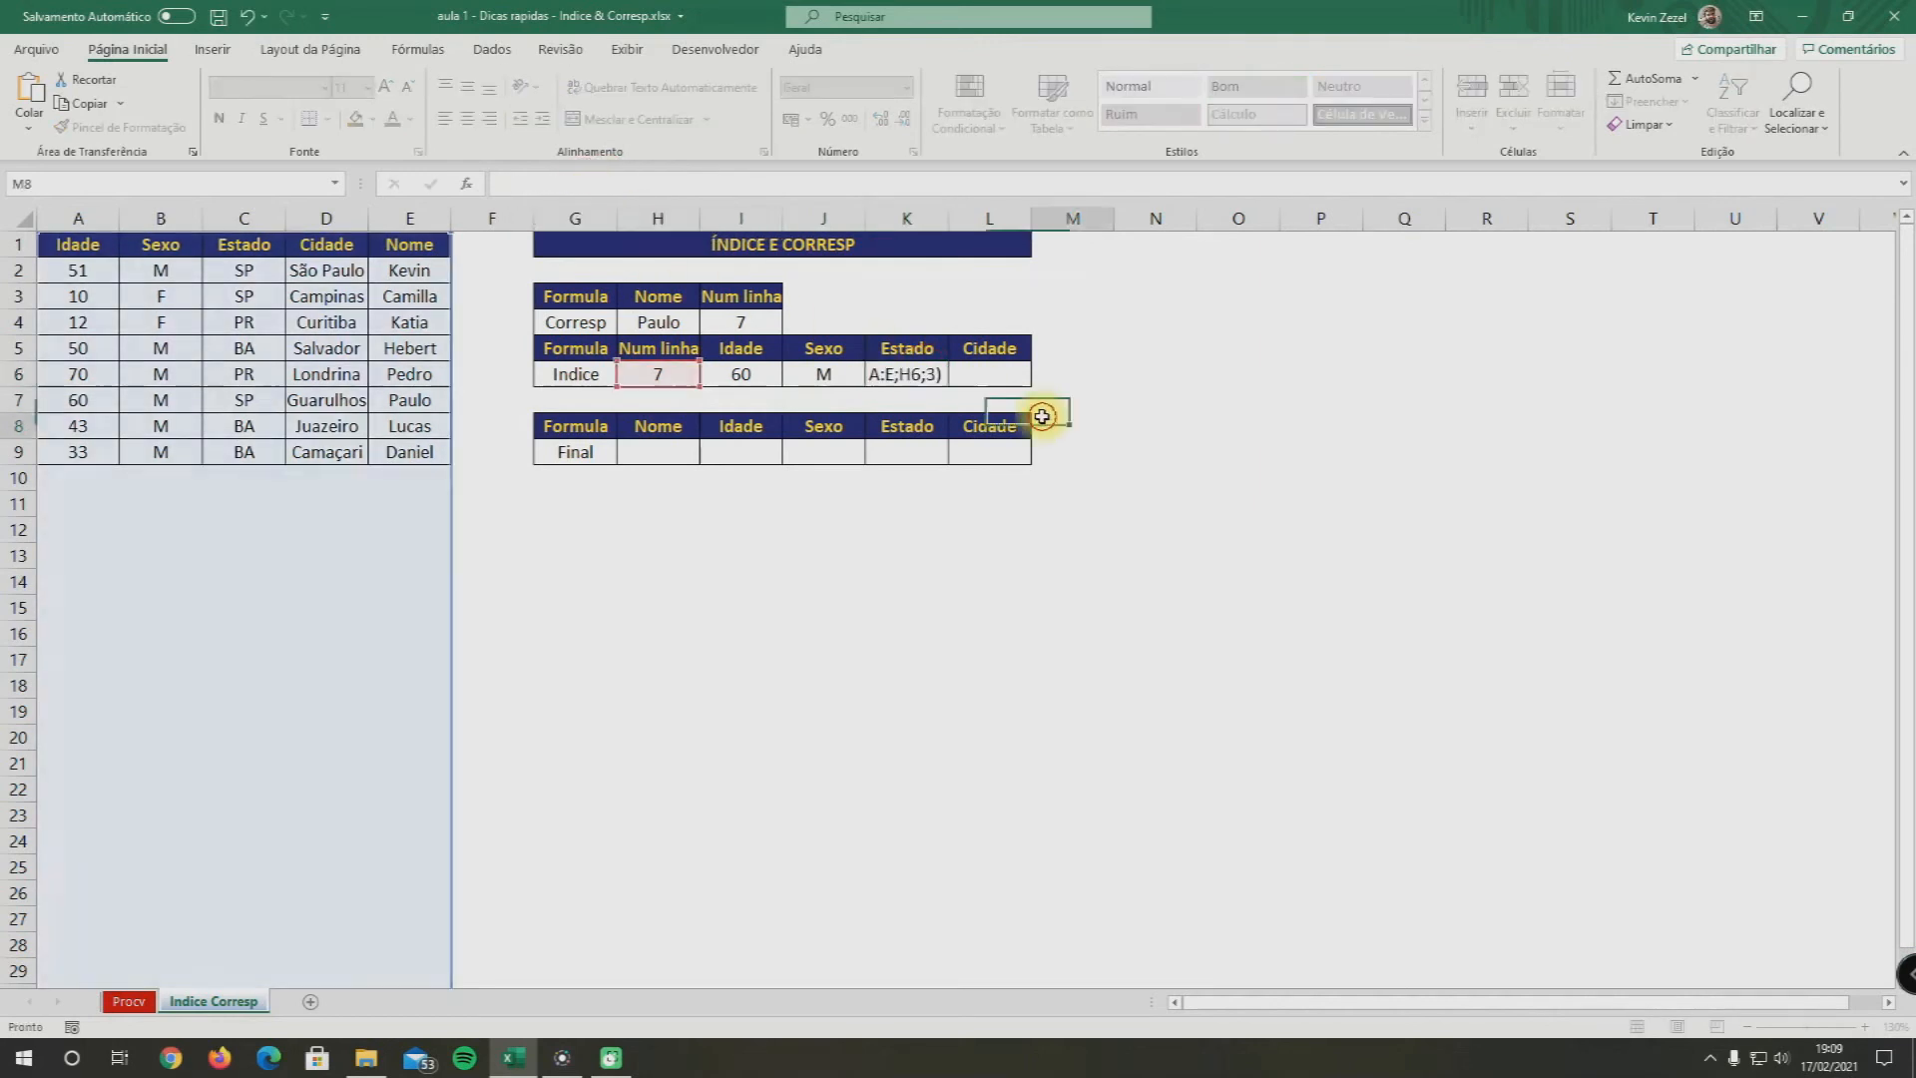
# Reuse the copied formula in the Cidade cell L6 with column number 4, as =ÍNDICE(A:E;H6;4)
pyautogui.click(993, 374)
pyautogui.click(619, 188)
pyautogui.hotkey('ctrl', 'v')
pyautogui.moveTo(611, 186); pyautogui.dragTo(602, 185)
pyautogui.write('4')
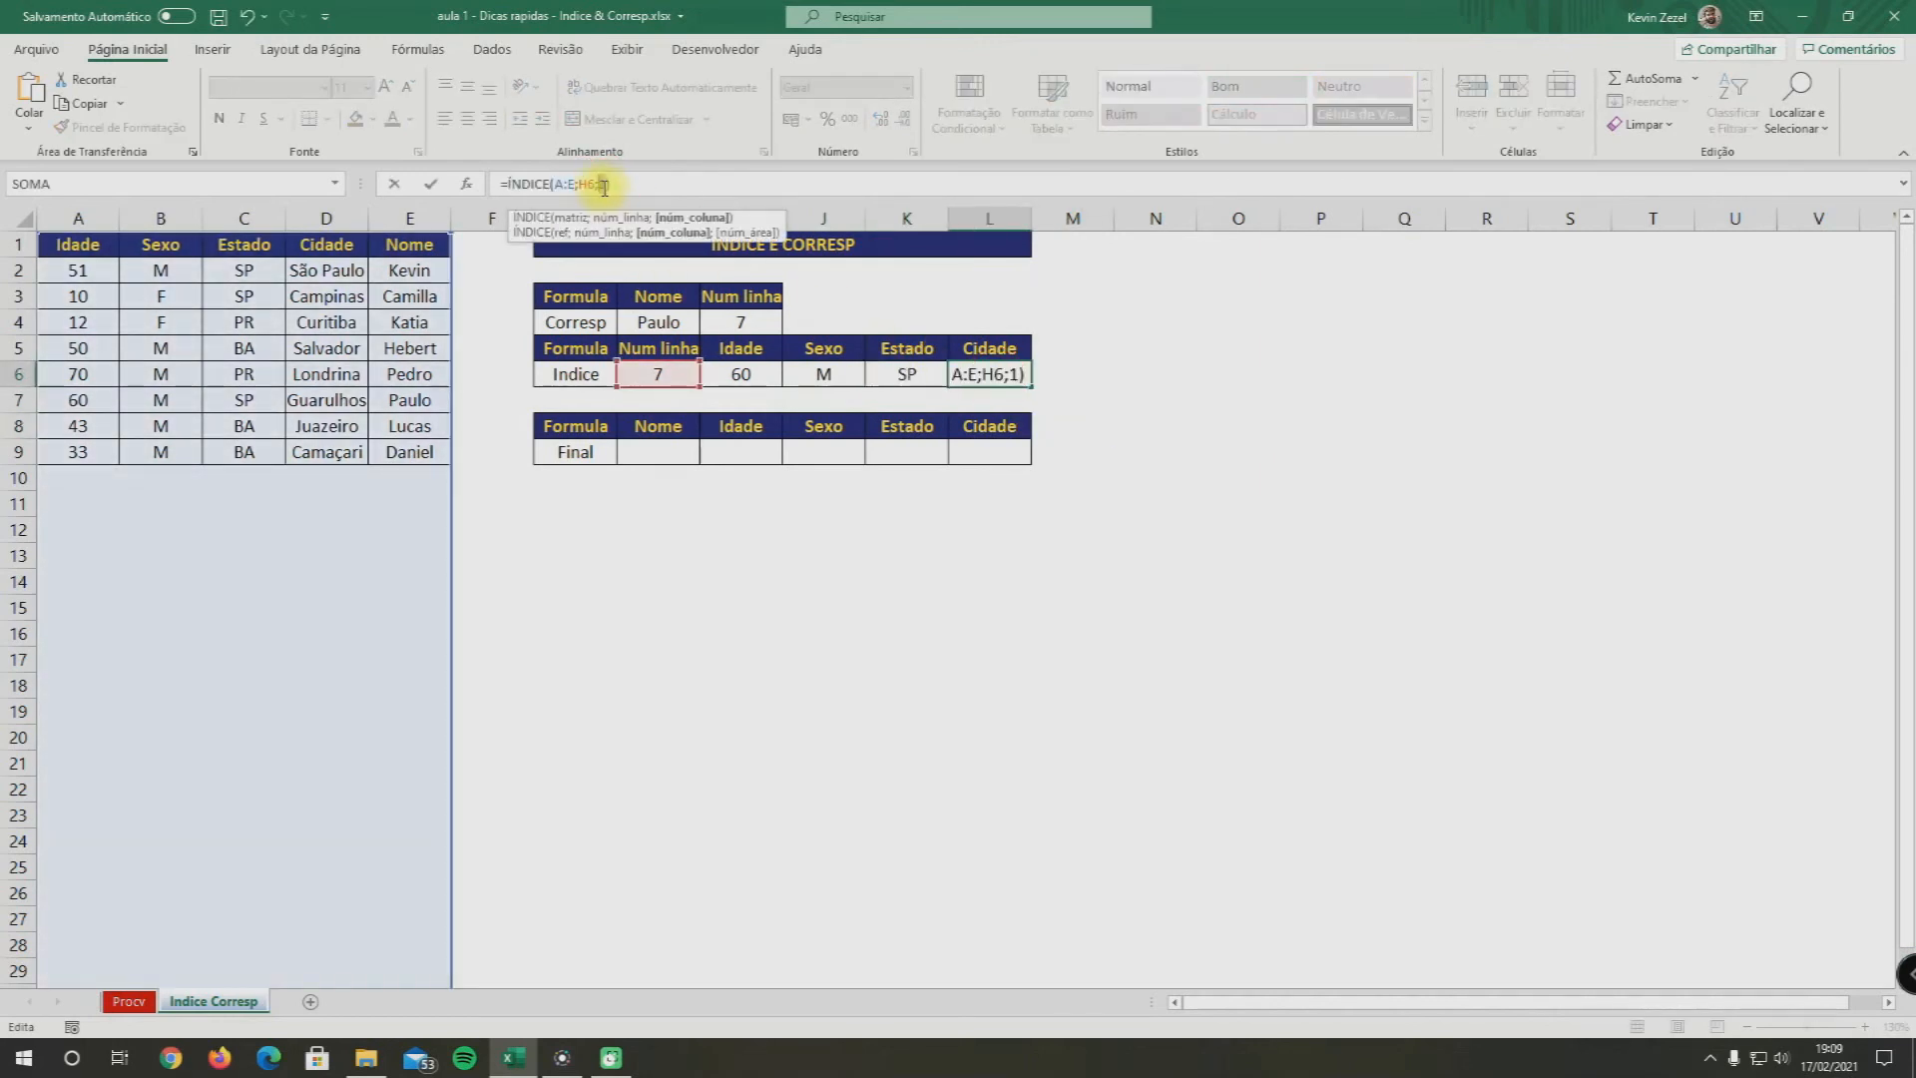
pyautogui.press('Return')
pyautogui.click(1126, 374)
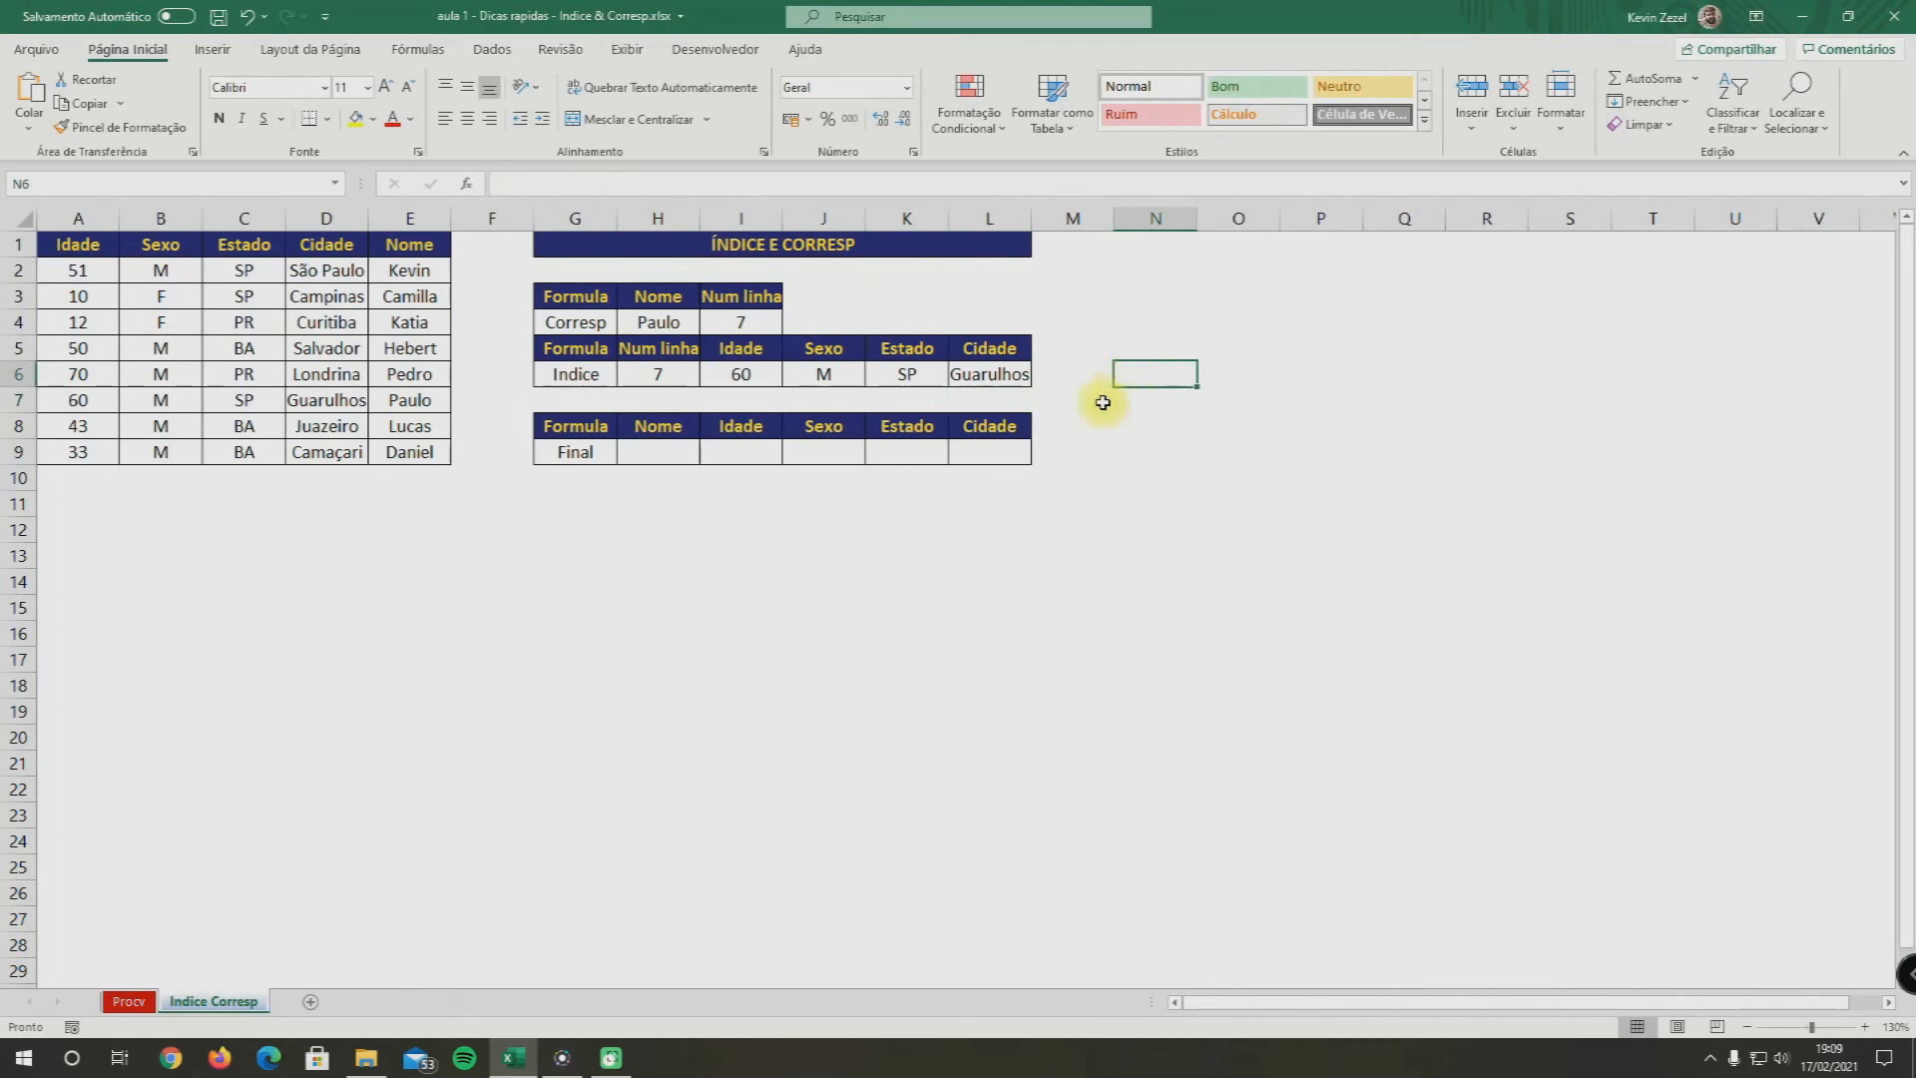
# Review the Corresp and Indice blocks in G3:L6 and the empty Nome cell of the Final block
pyautogui.click(594, 323)
pyautogui.moveTo(739, 375); pyautogui.dragTo(929, 375)
pyautogui.click(639, 454)
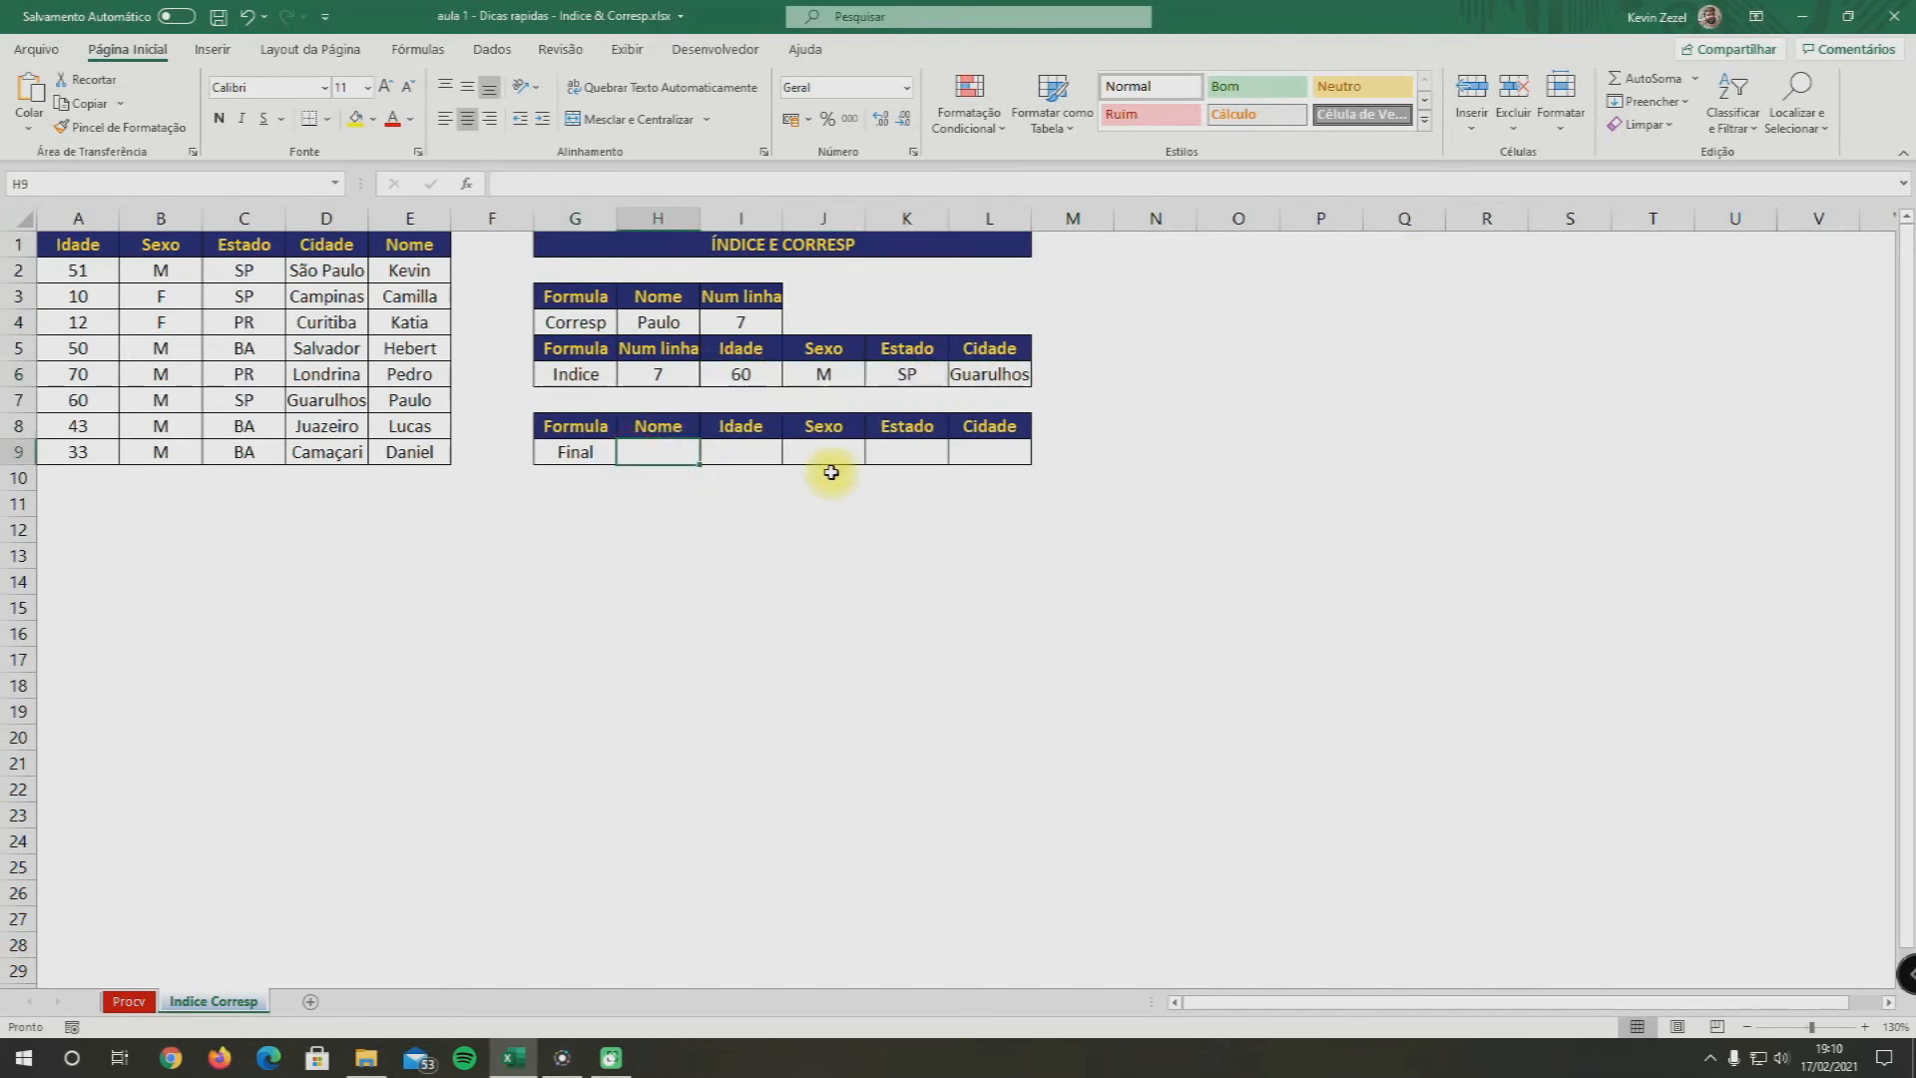
pyautogui.moveTo(561, 296); pyautogui.dragTo(983, 375)
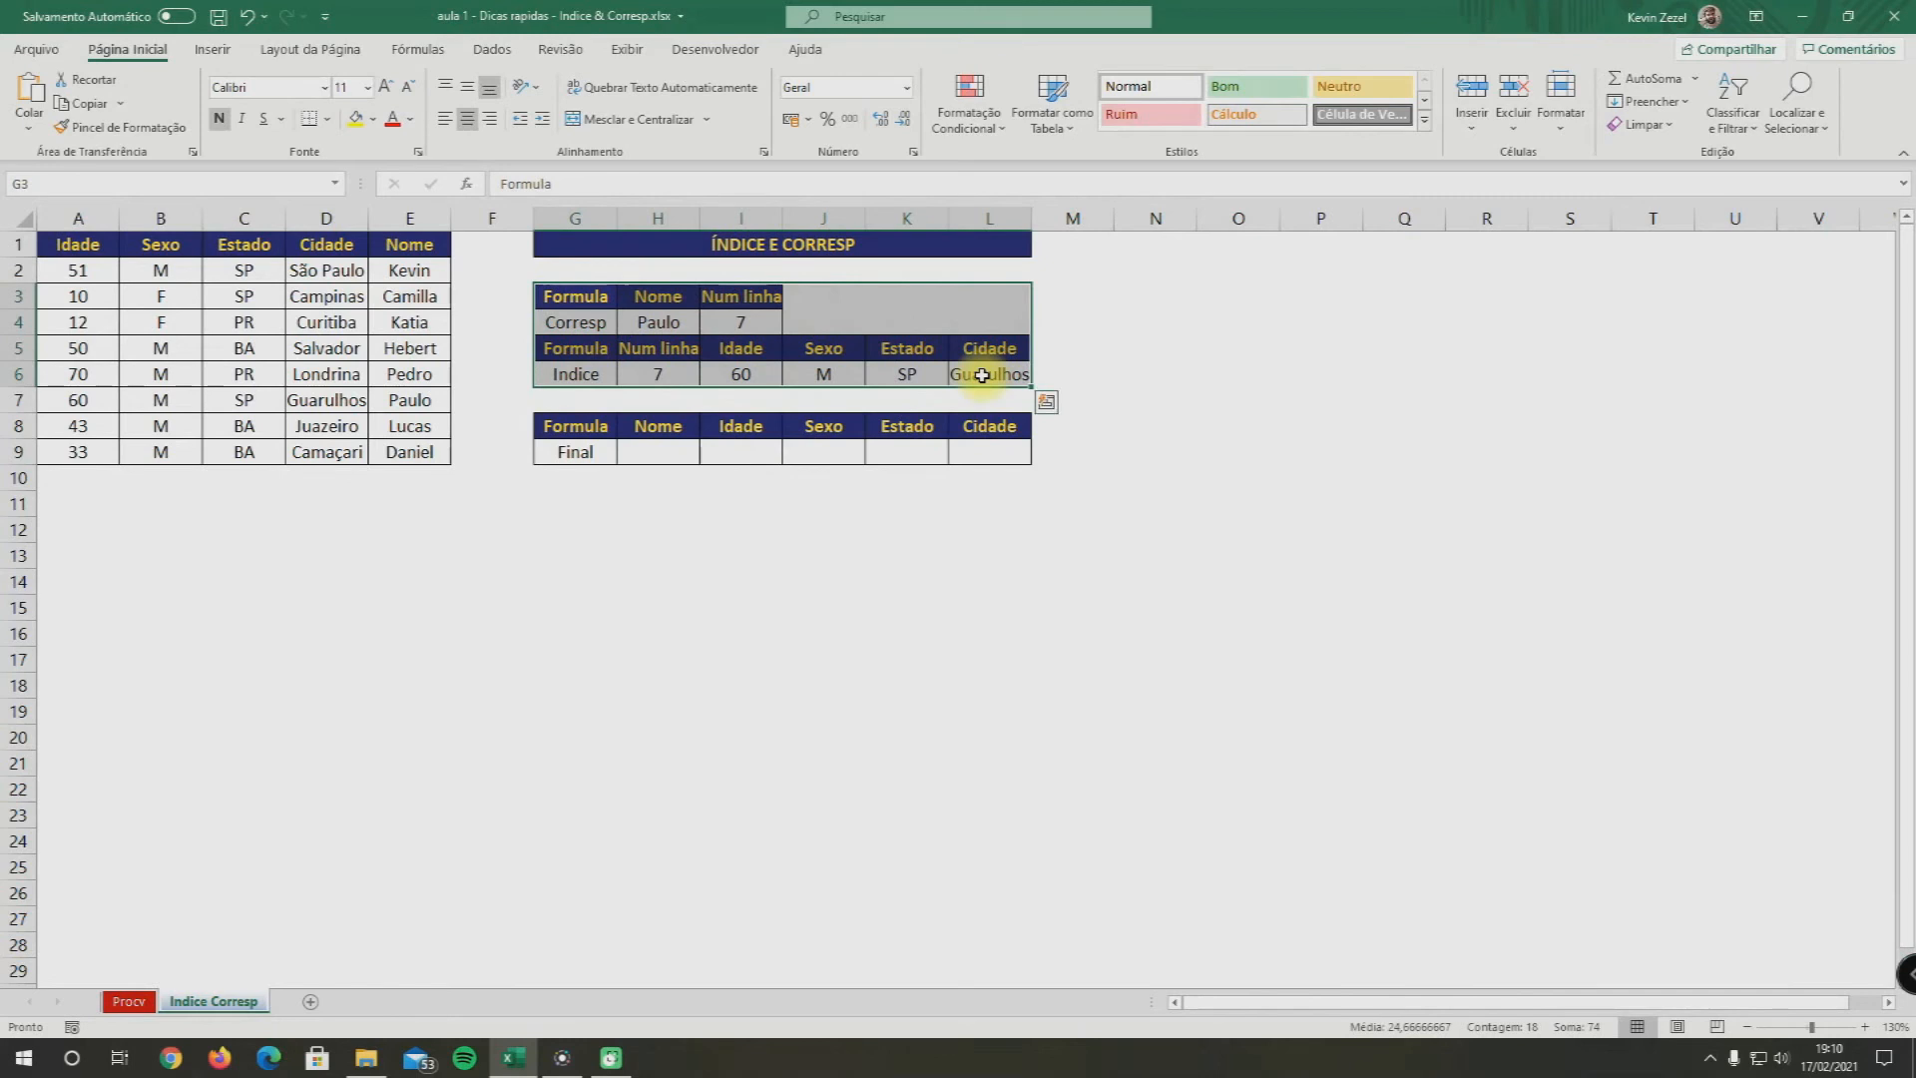
# Copy the name from the Corresp block's H4 into the Final block's Nome cell H9
pyautogui.click(655, 450)
pyautogui.click(655, 317)
pyautogui.hotkey('ctrl', 'c')
pyautogui.click(667, 456)
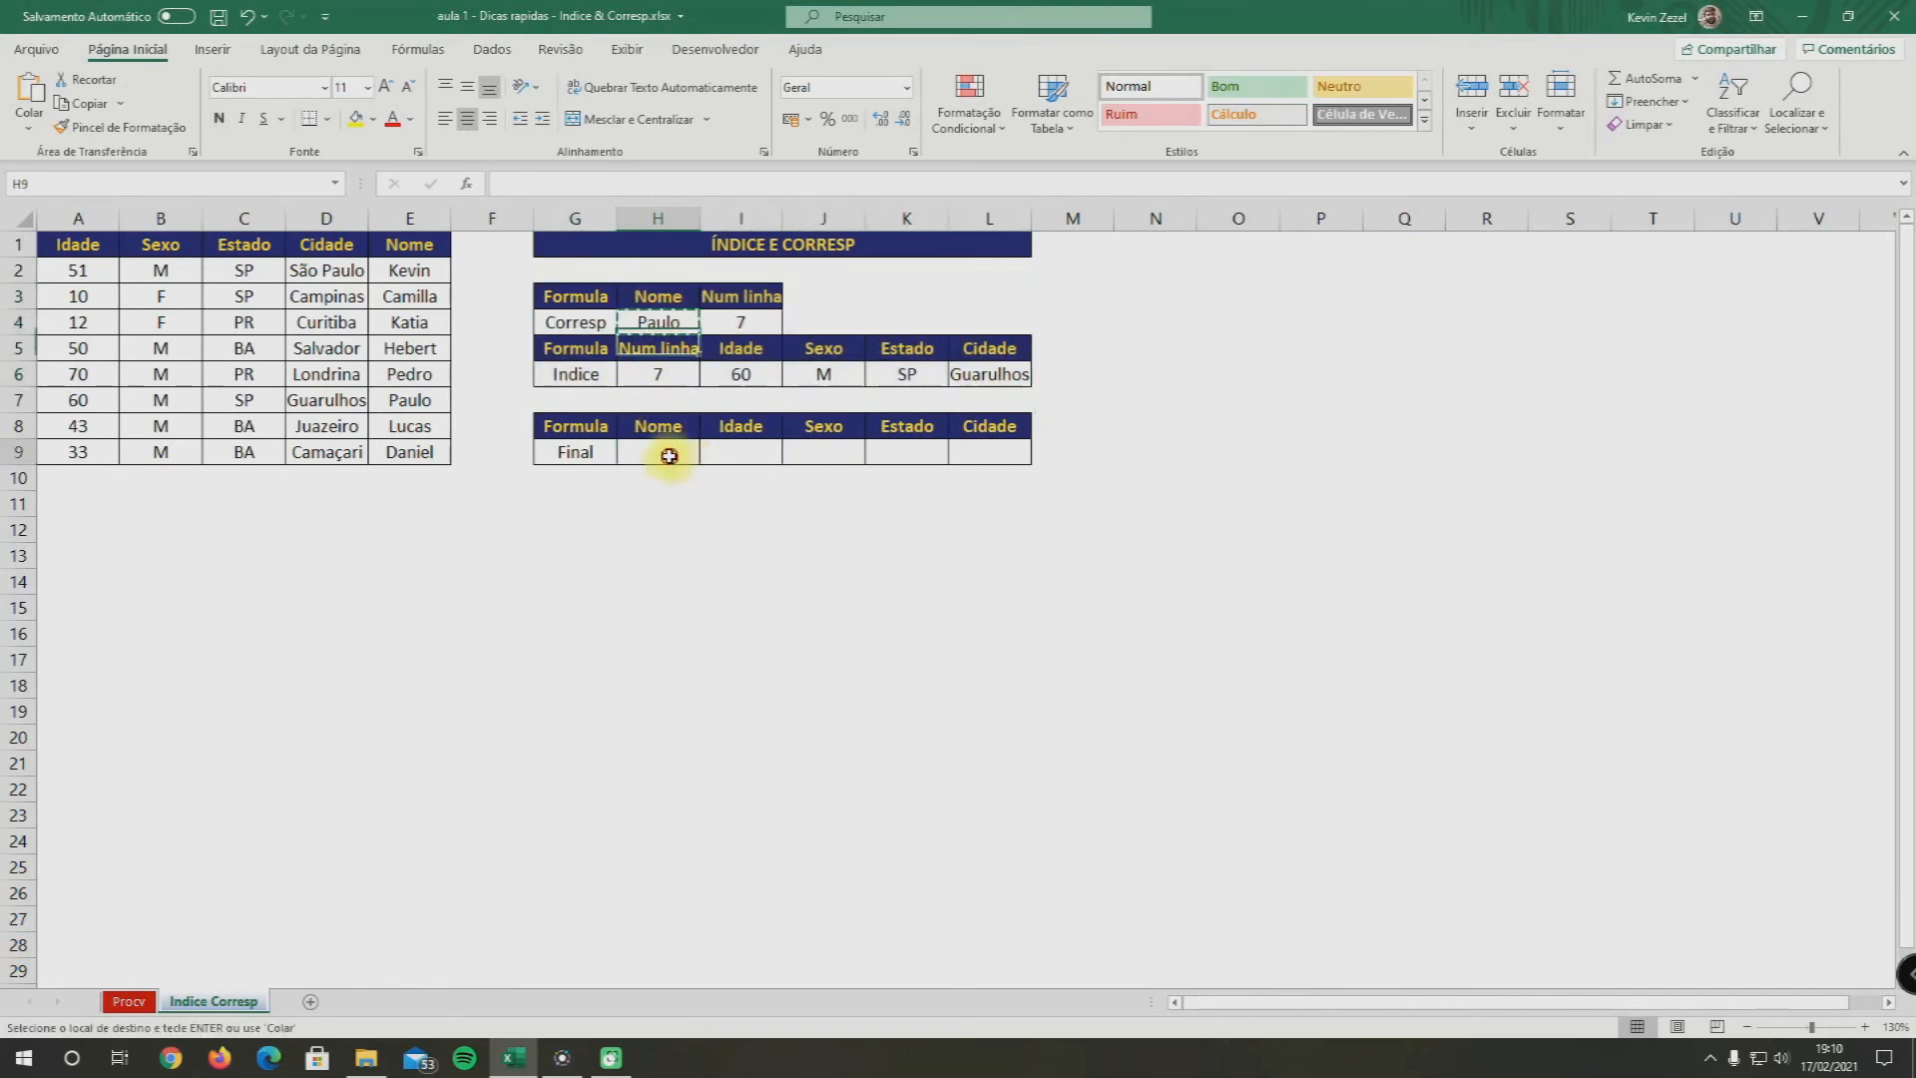
pyautogui.hotkey('ctrl', 'v')
pyautogui.click(746, 455)
pyautogui.press('Escape')
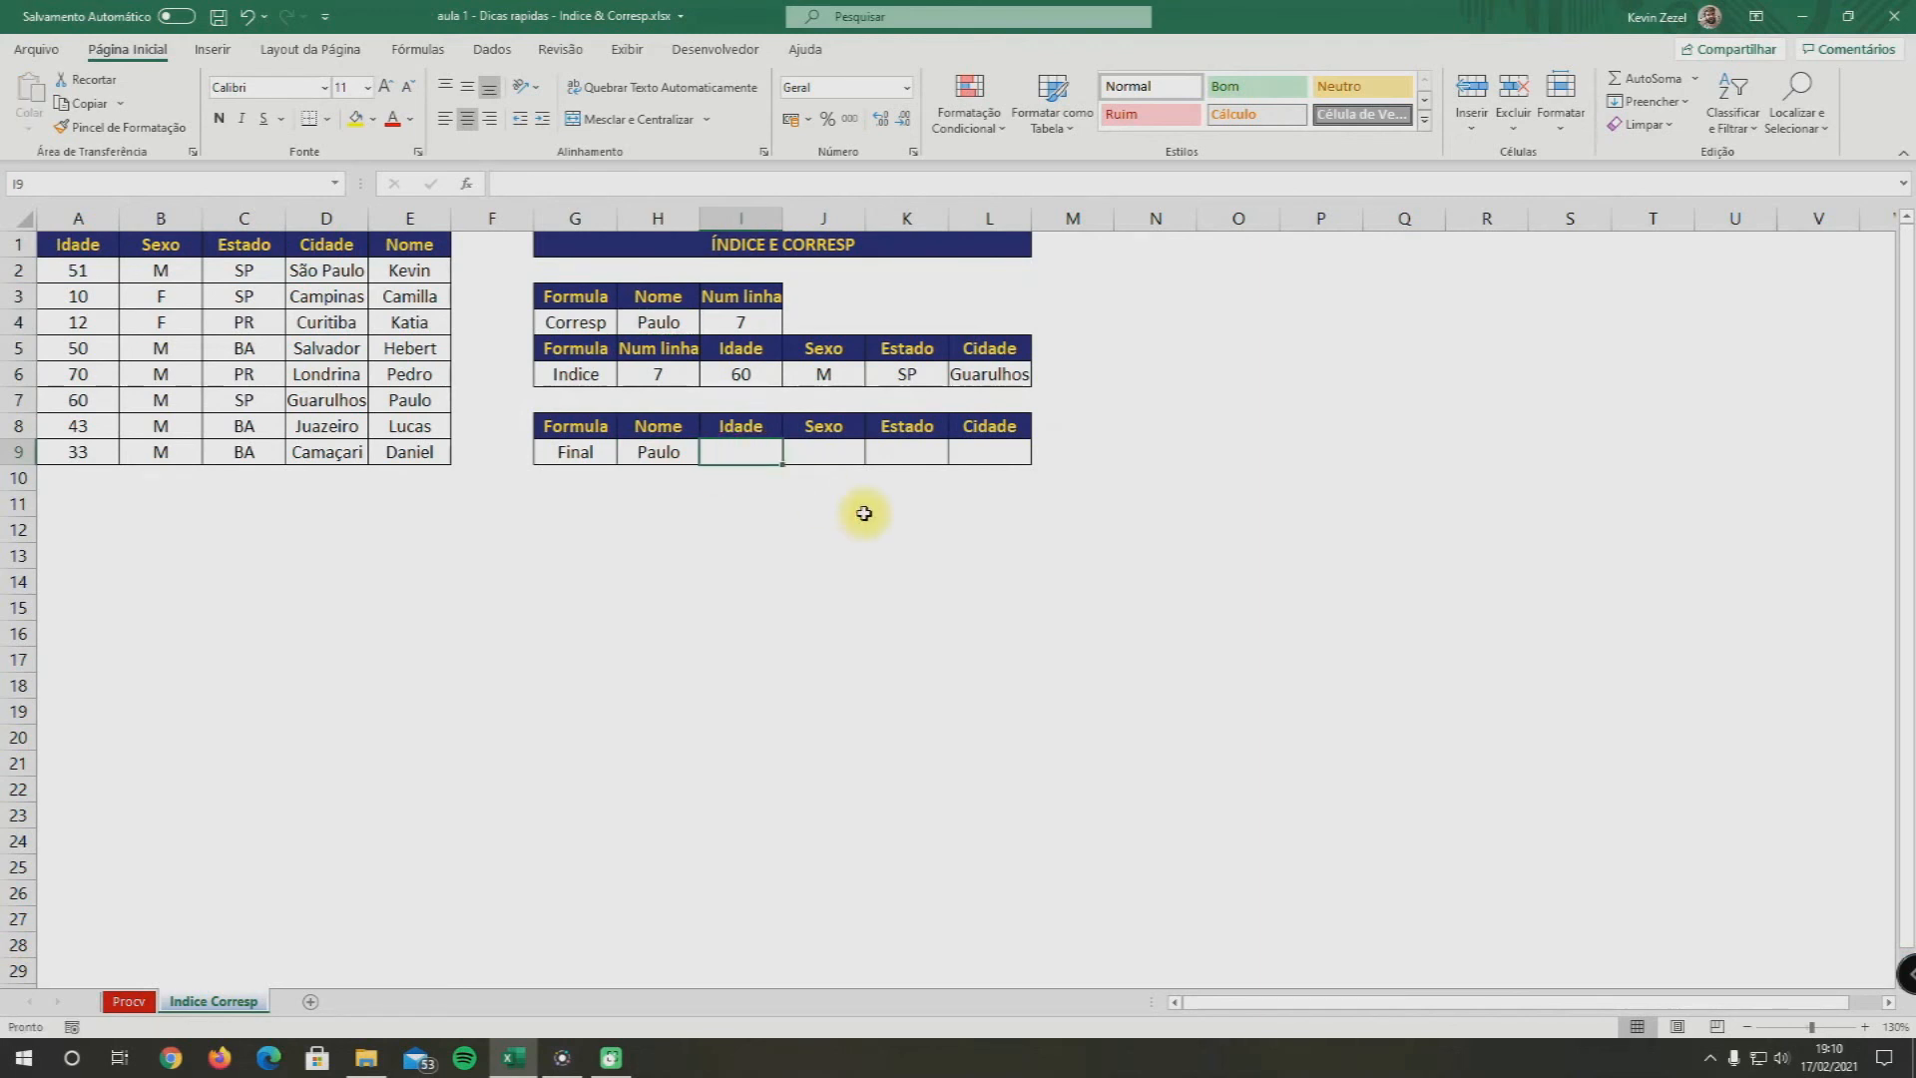
# Begin an ÍNDICE formula in the Final block's Idade cell I9, using columns A:E as the matrix
pyautogui.write('=')
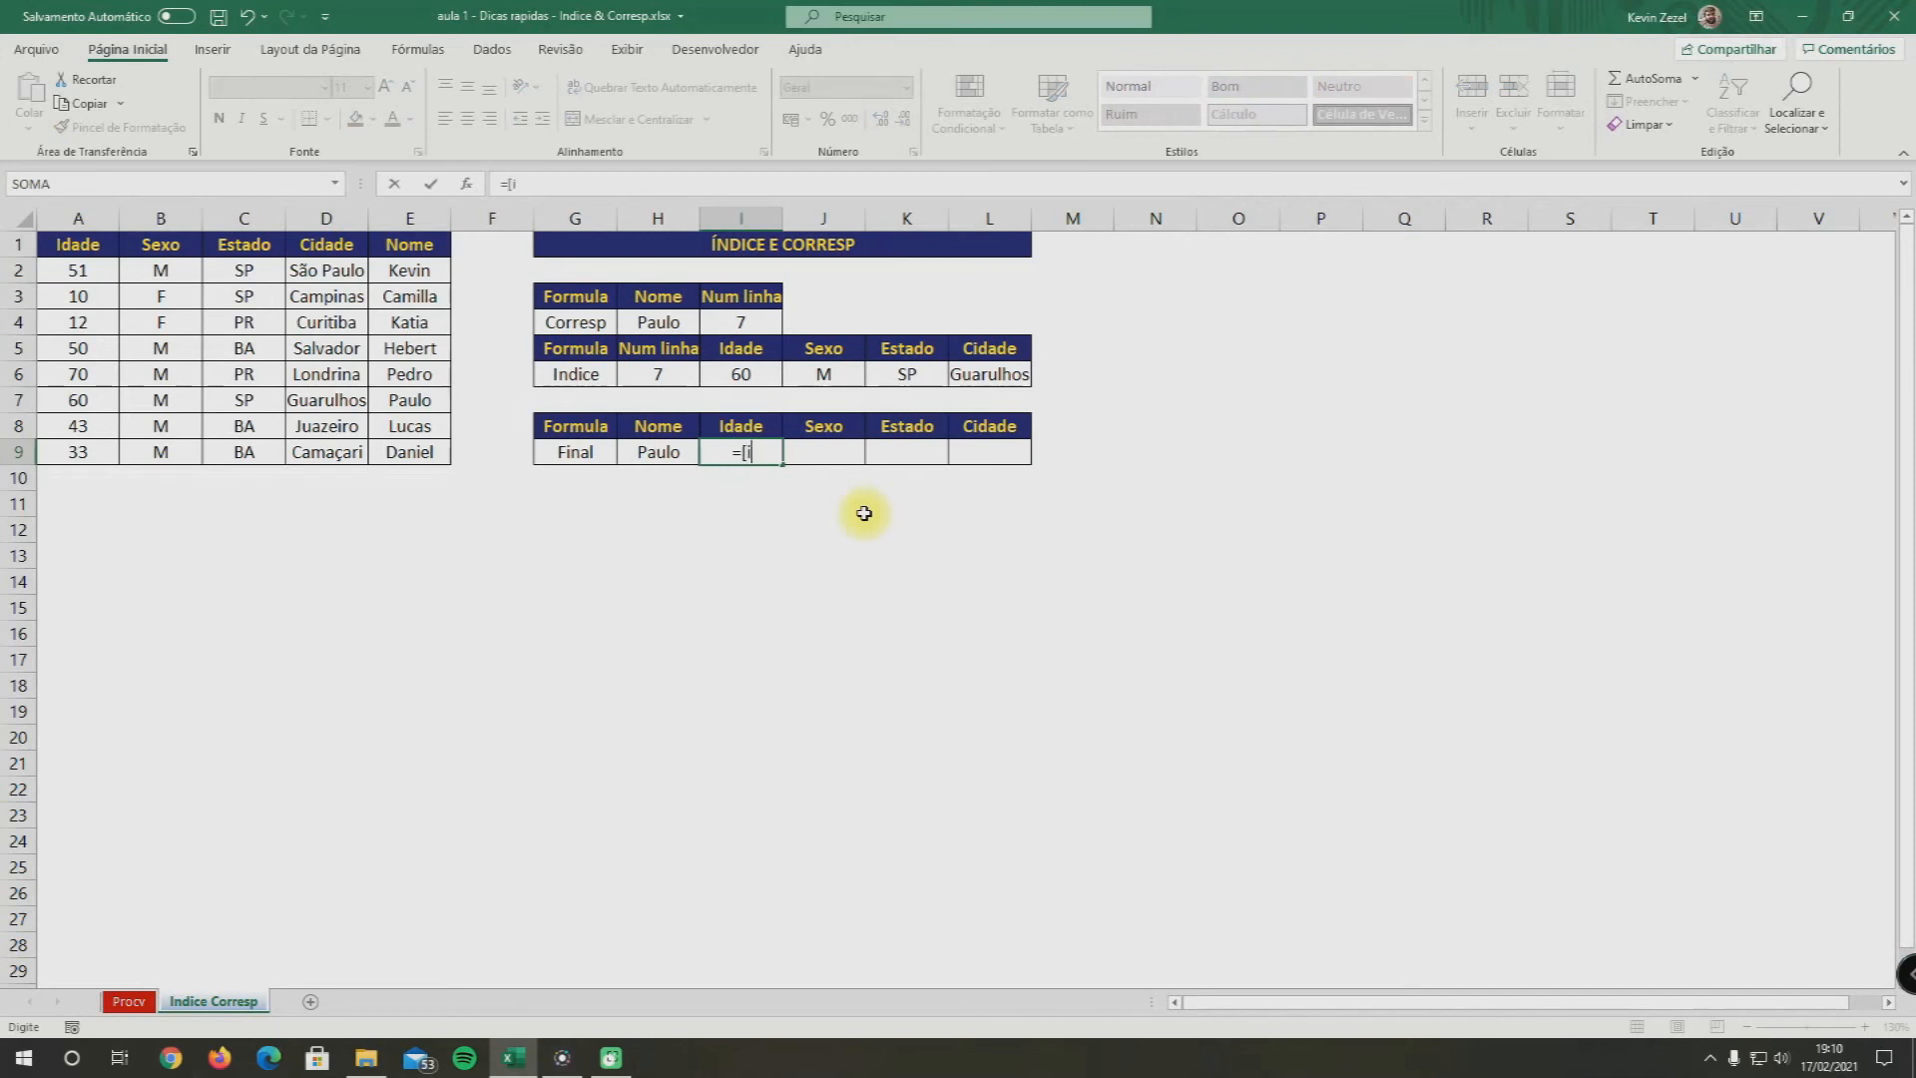
pyautogui.write('índice(')
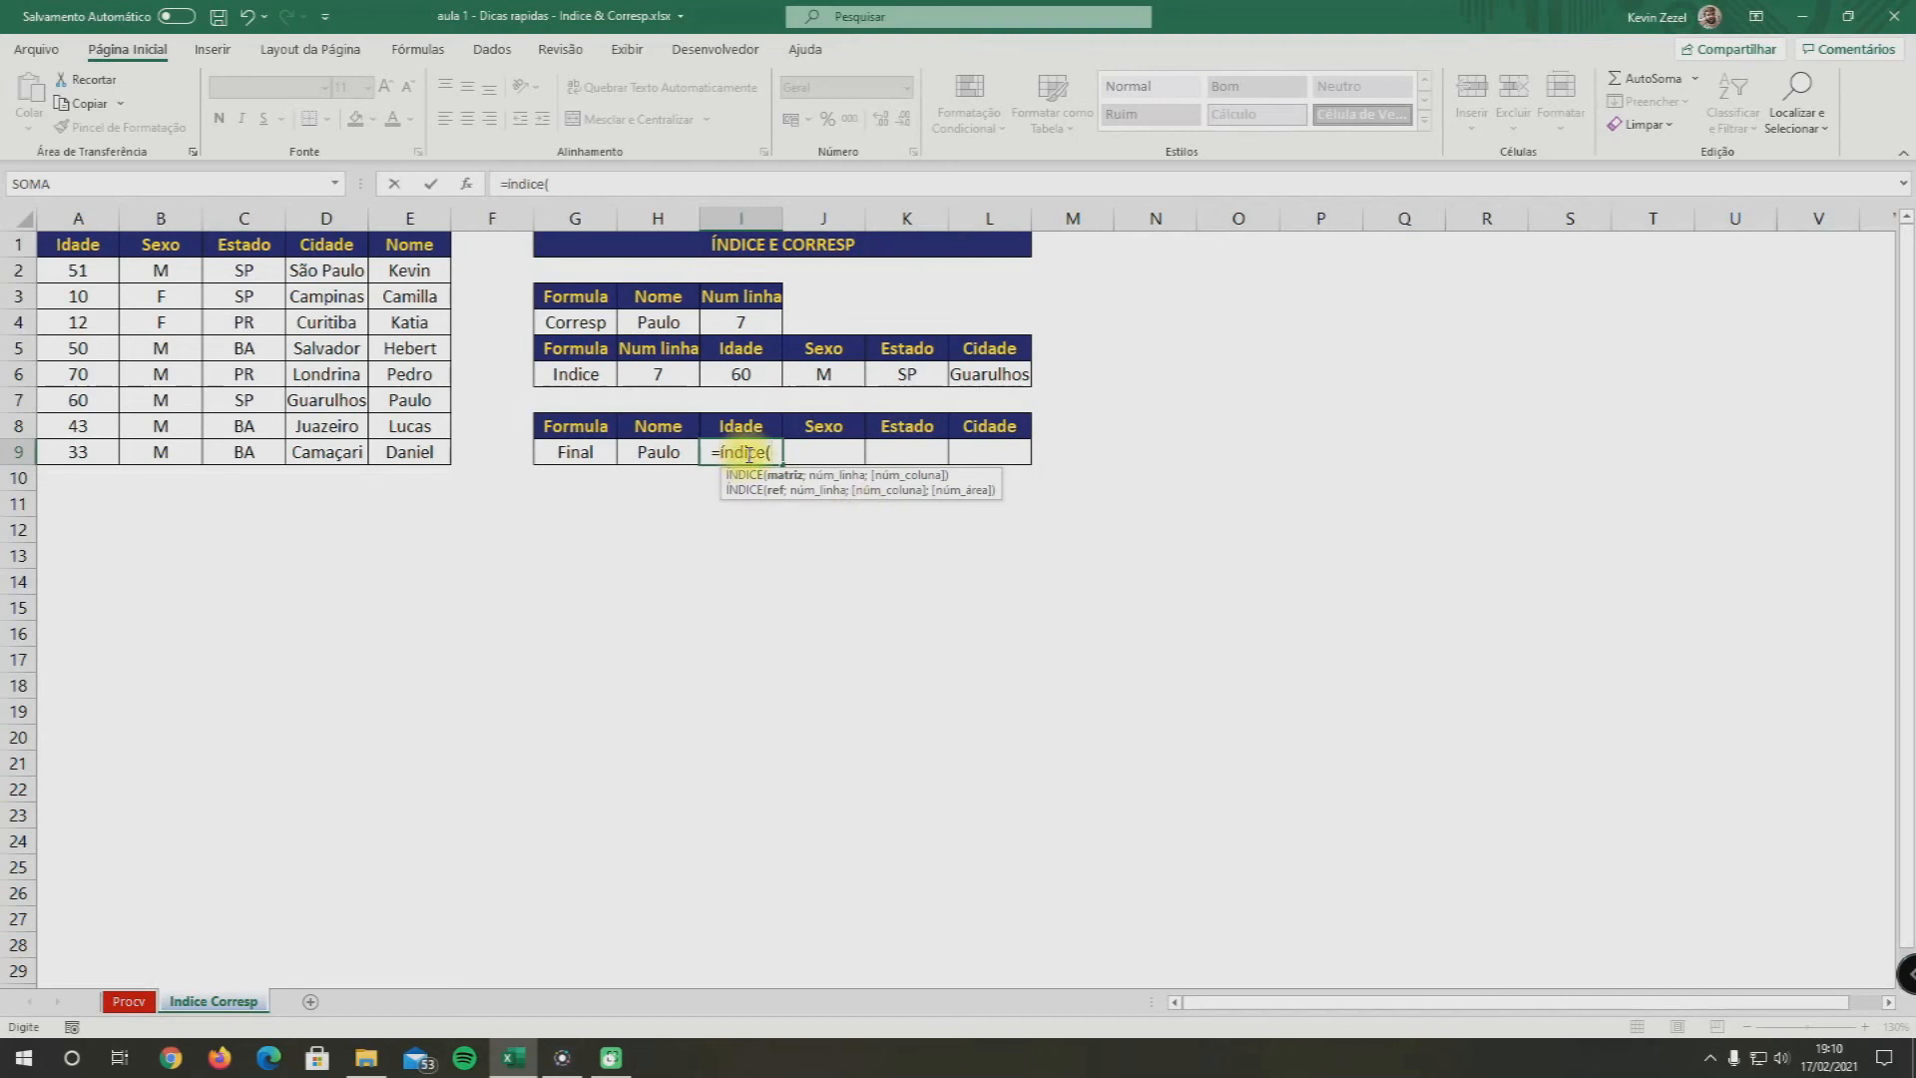
pyautogui.click(79, 220)
pyautogui.moveTo(79, 221); pyautogui.dragTo(406, 222)
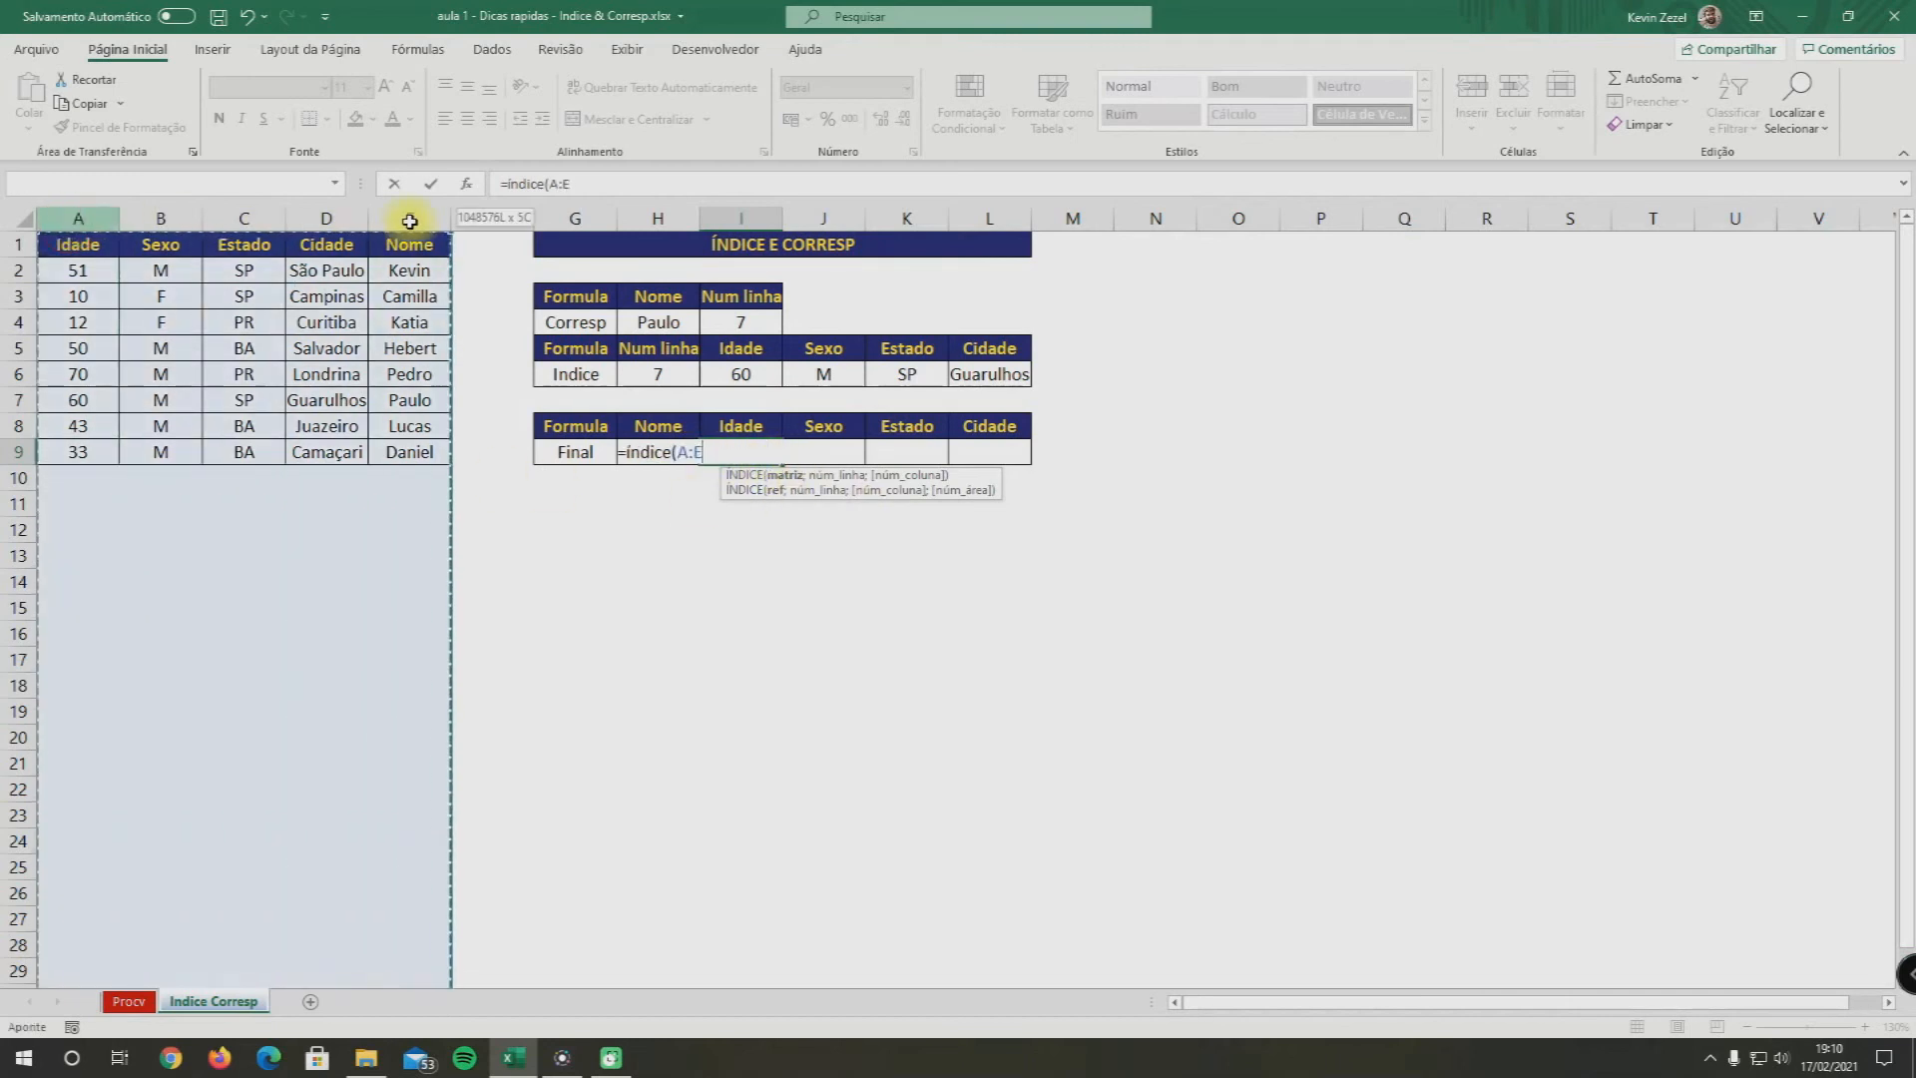
pyautogui.write(';')
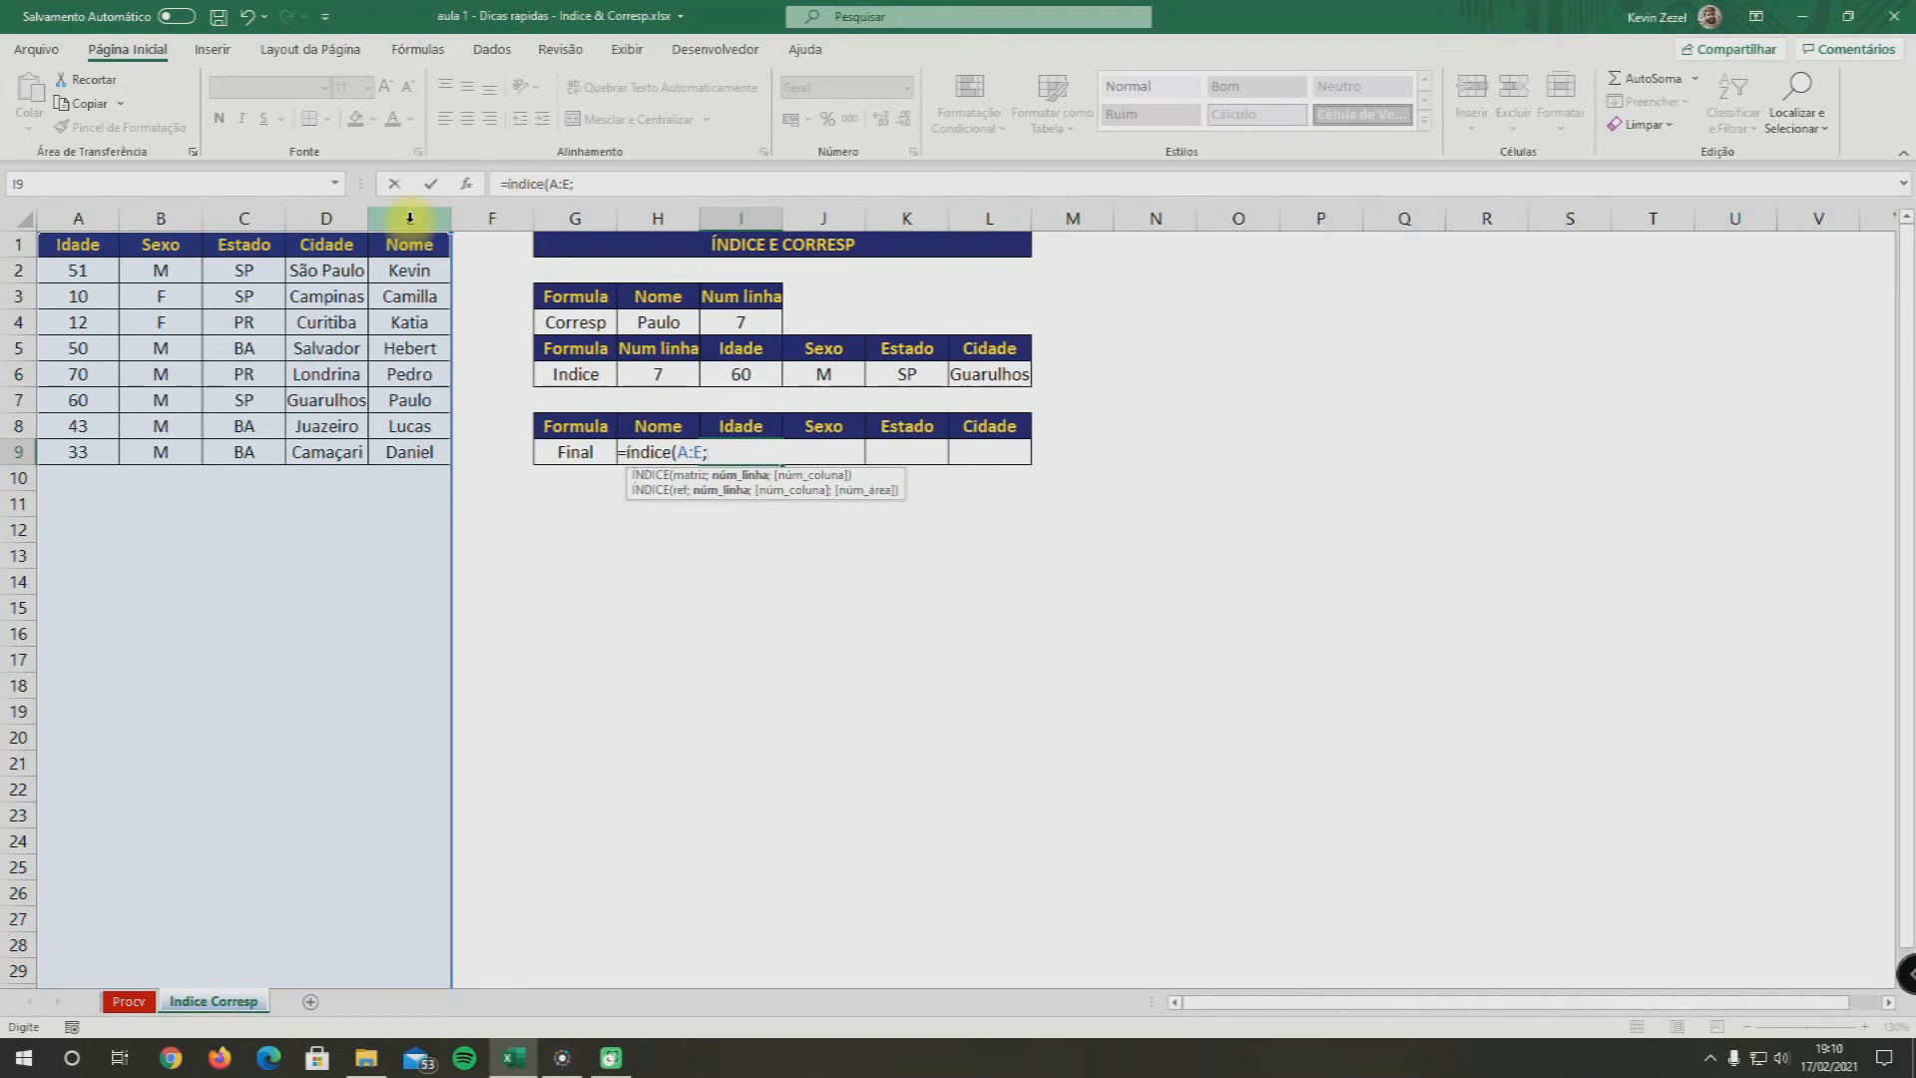
# Nest CORRESP(H9;E:E;0) as the row number in the I9 formula and finish it with column number 1
pyautogui.write('corresp(')
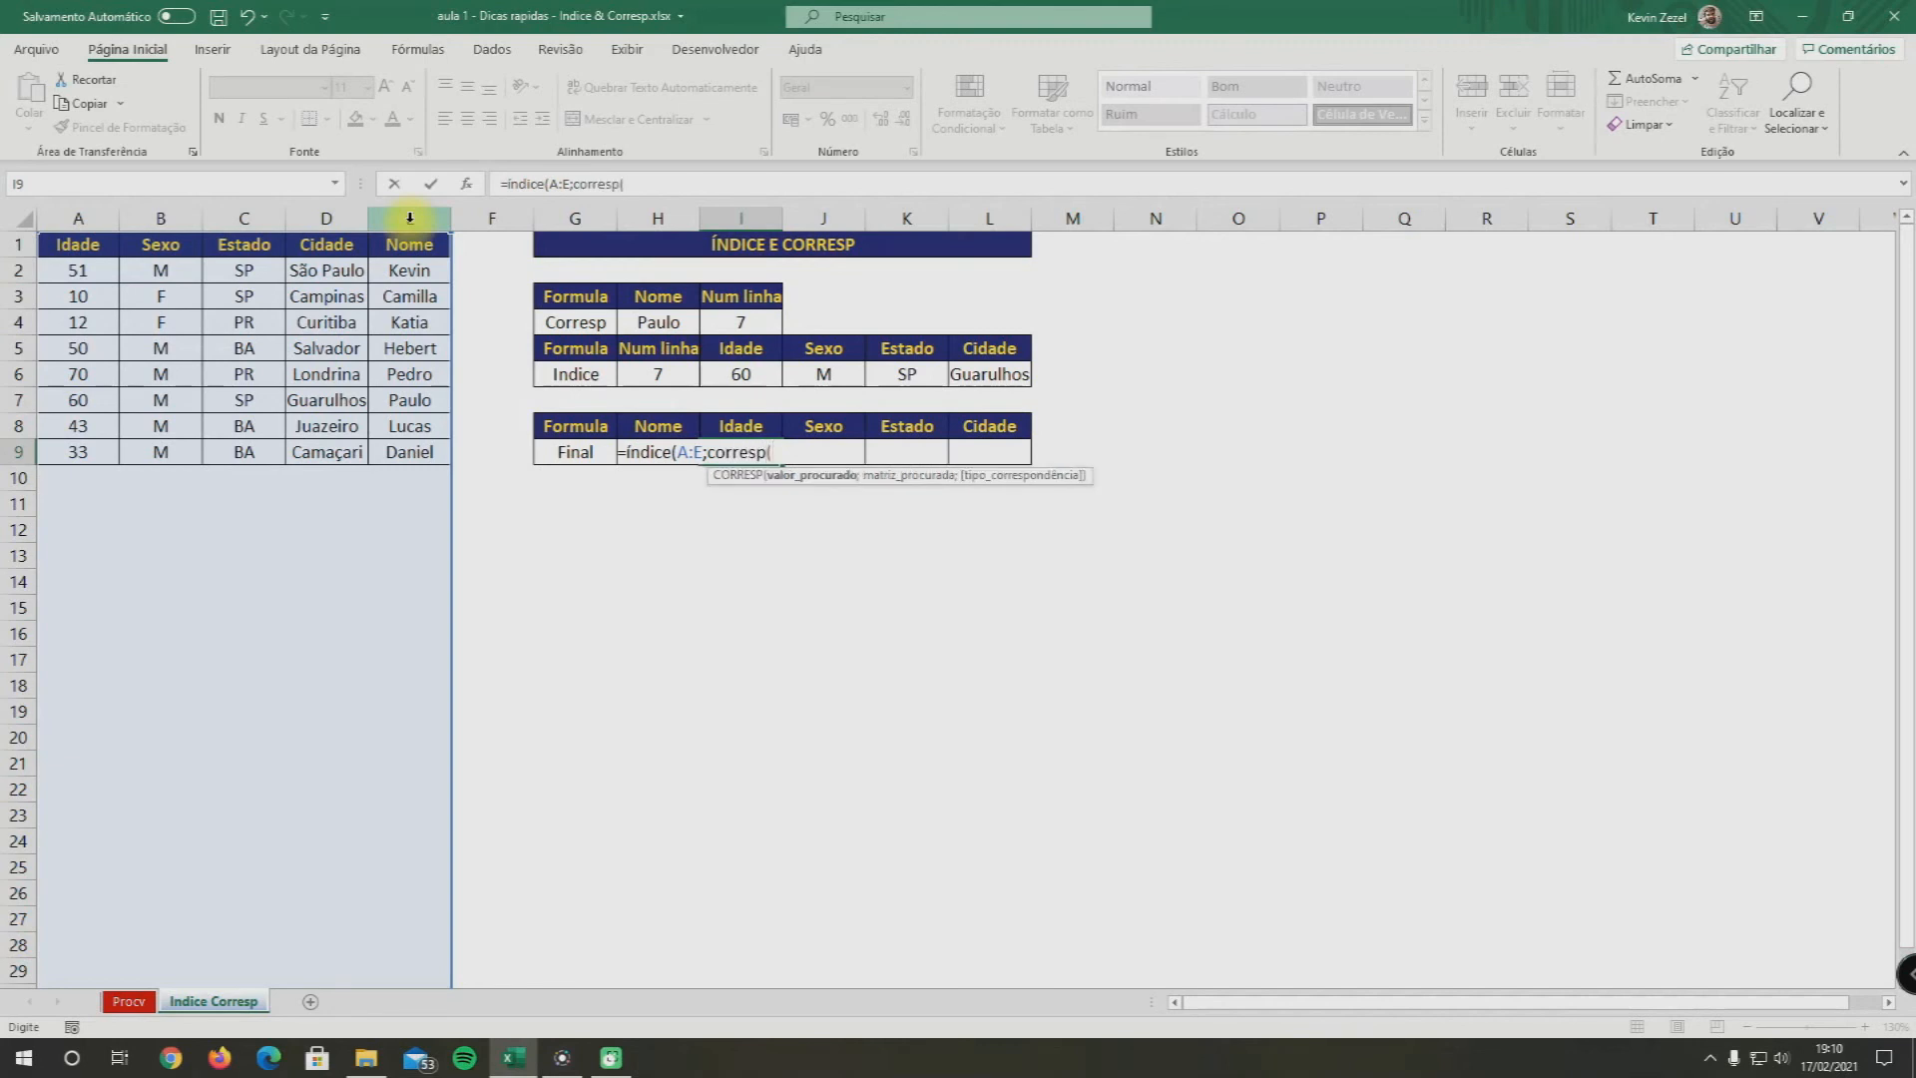
pyautogui.click(644, 452)
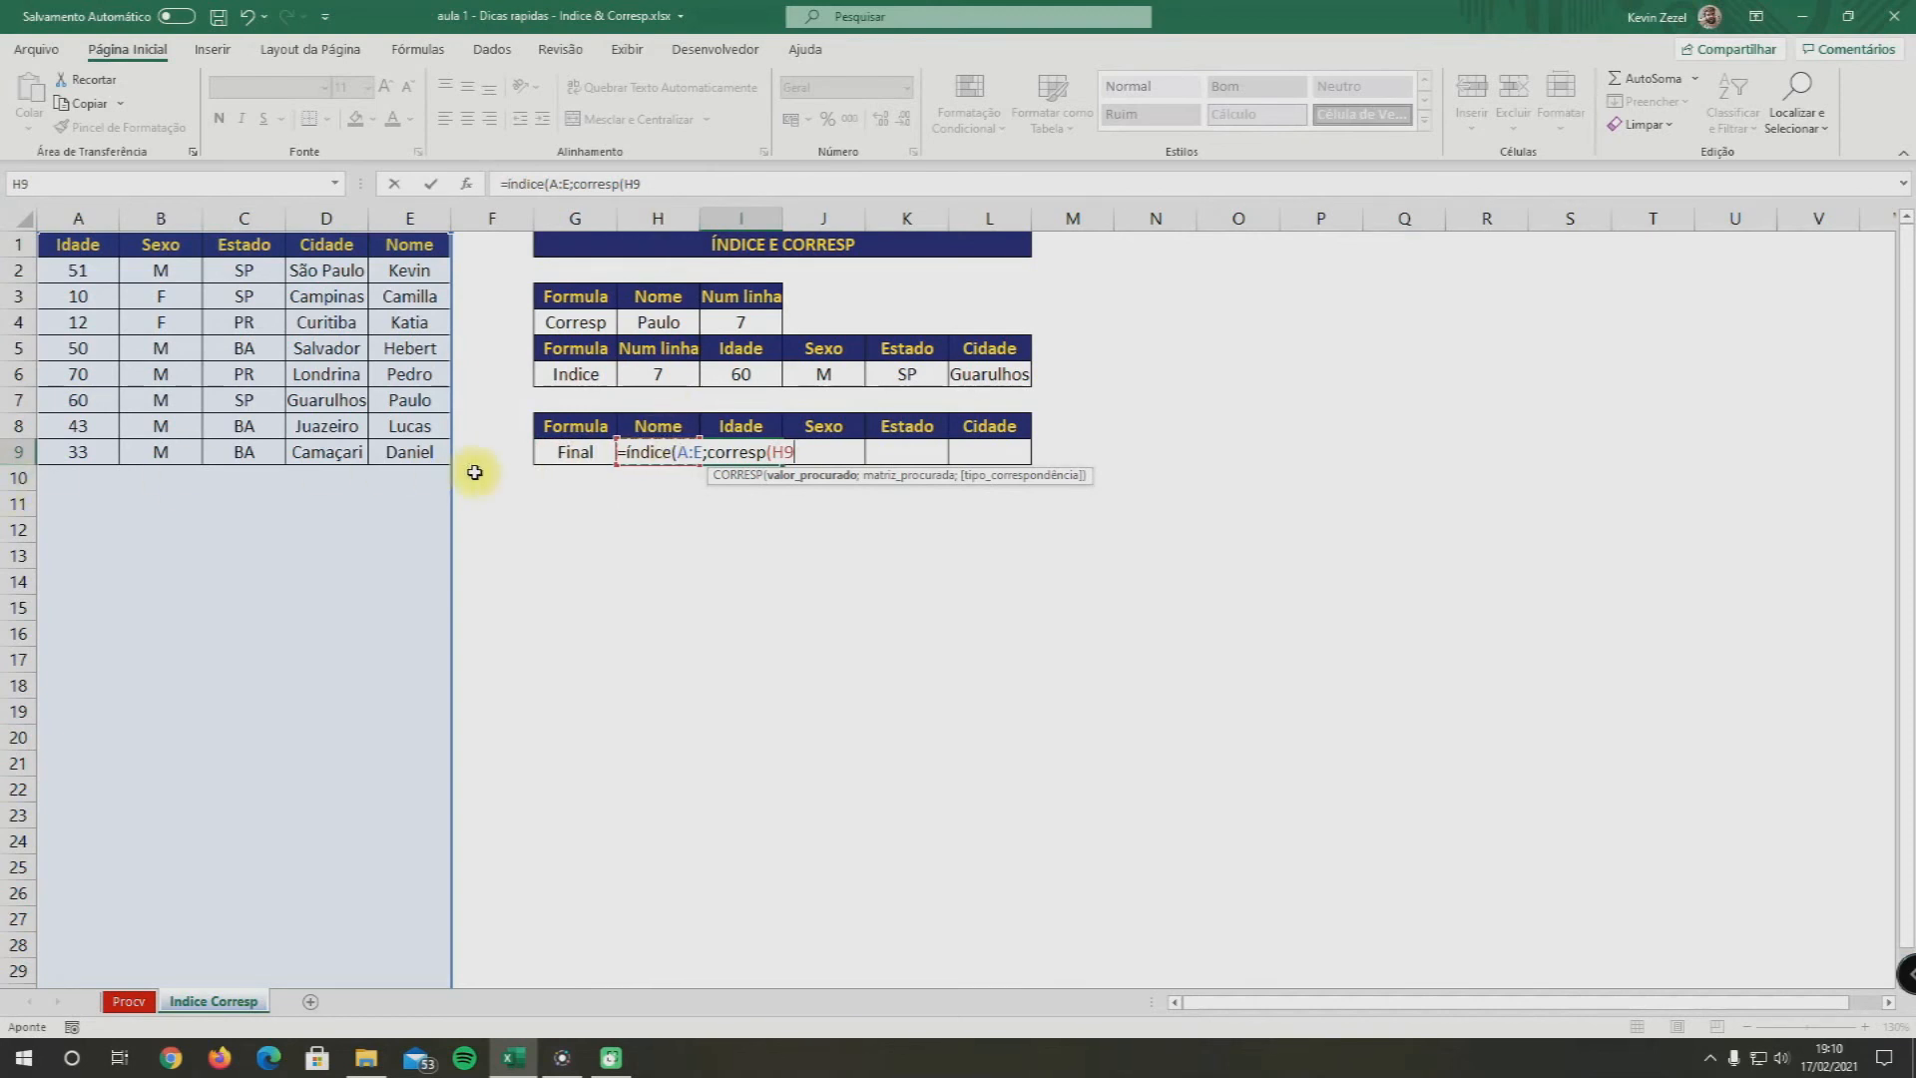
pyautogui.write(';')
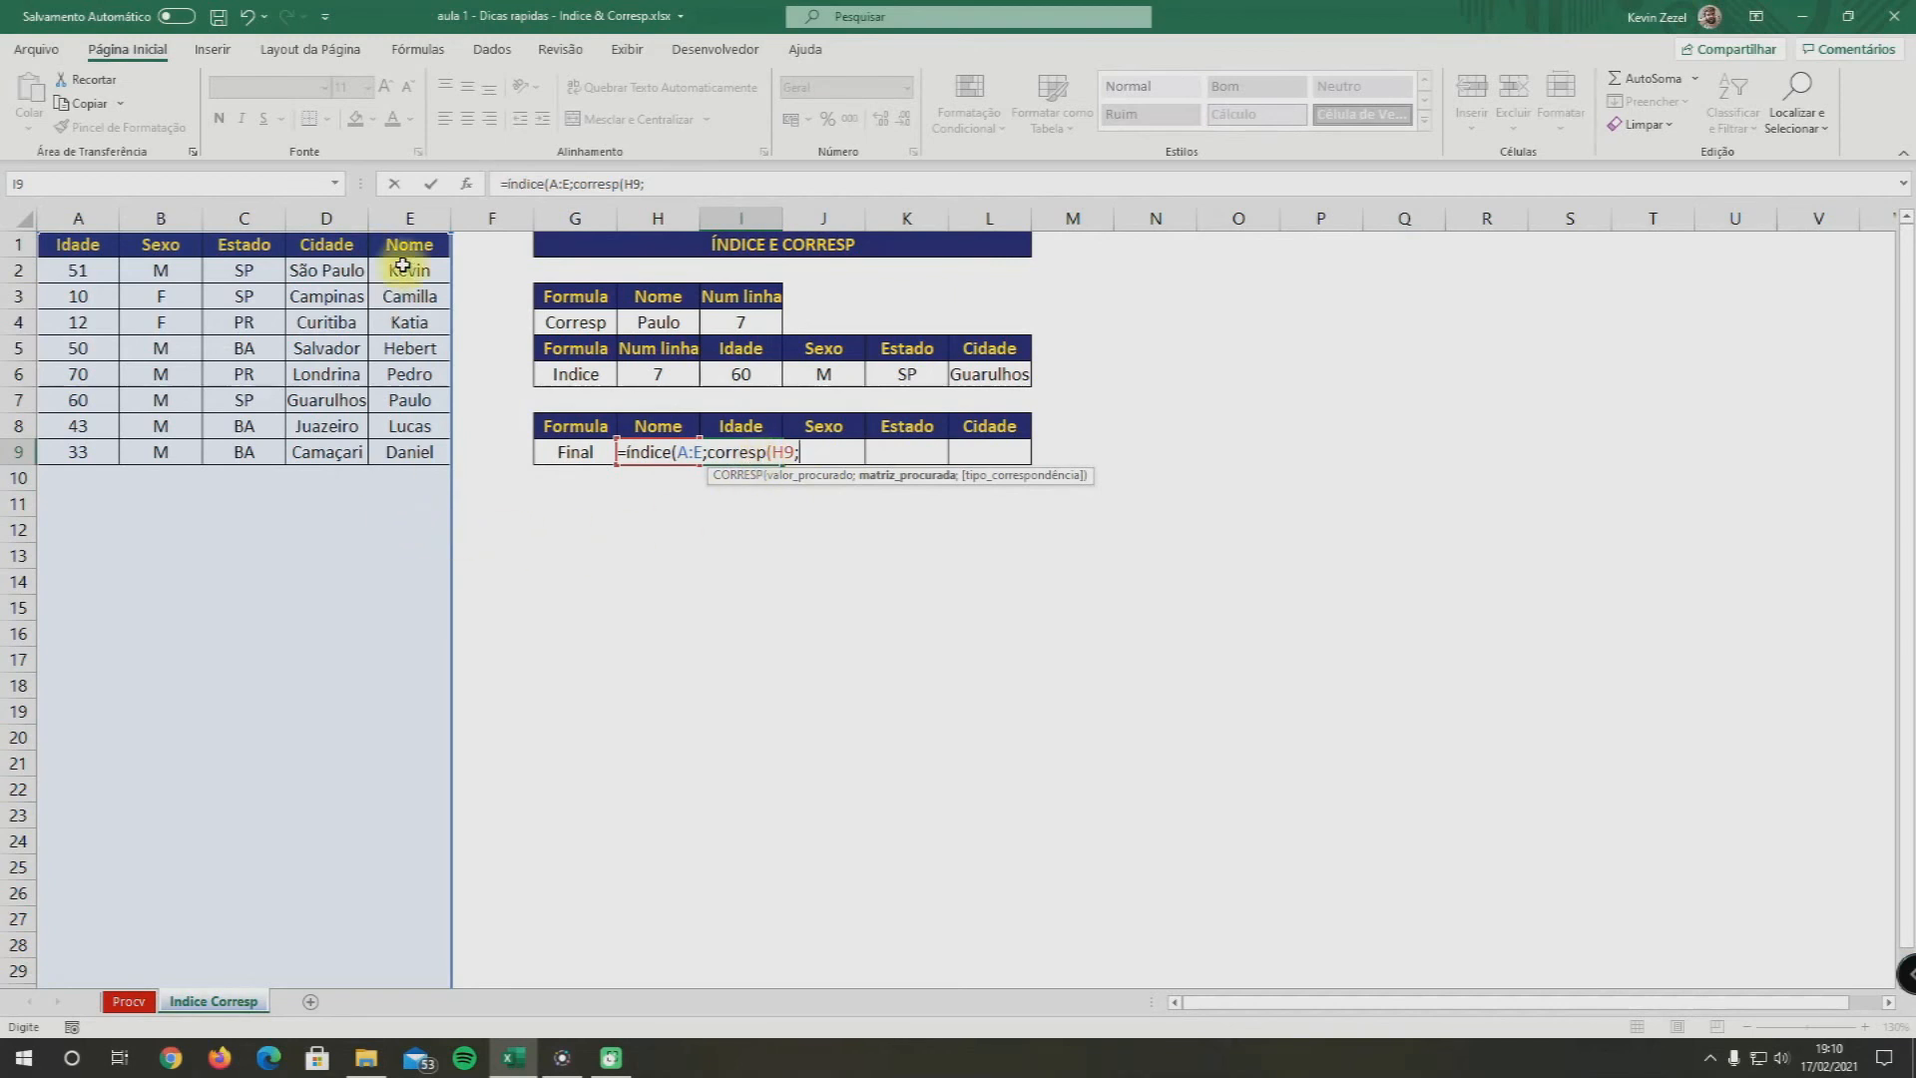
pyautogui.click(408, 217)
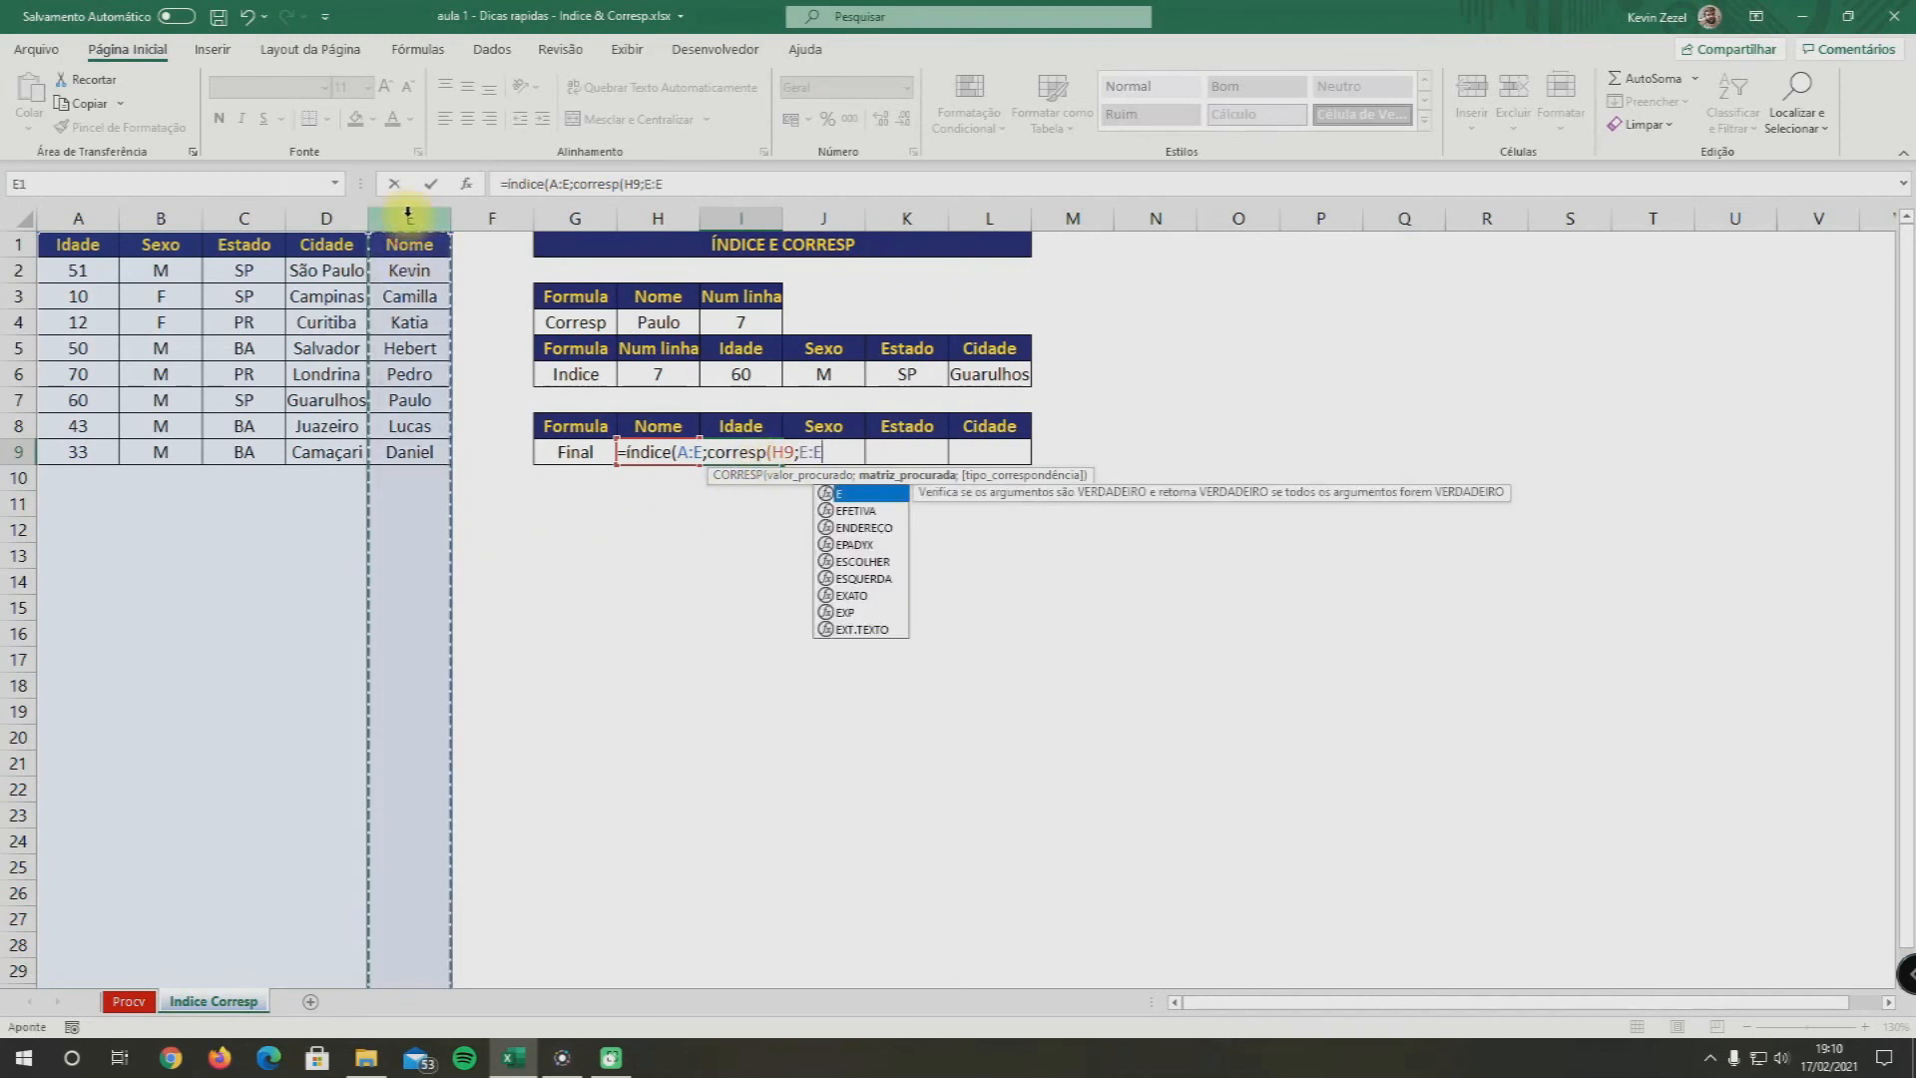
pyautogui.write(';0')
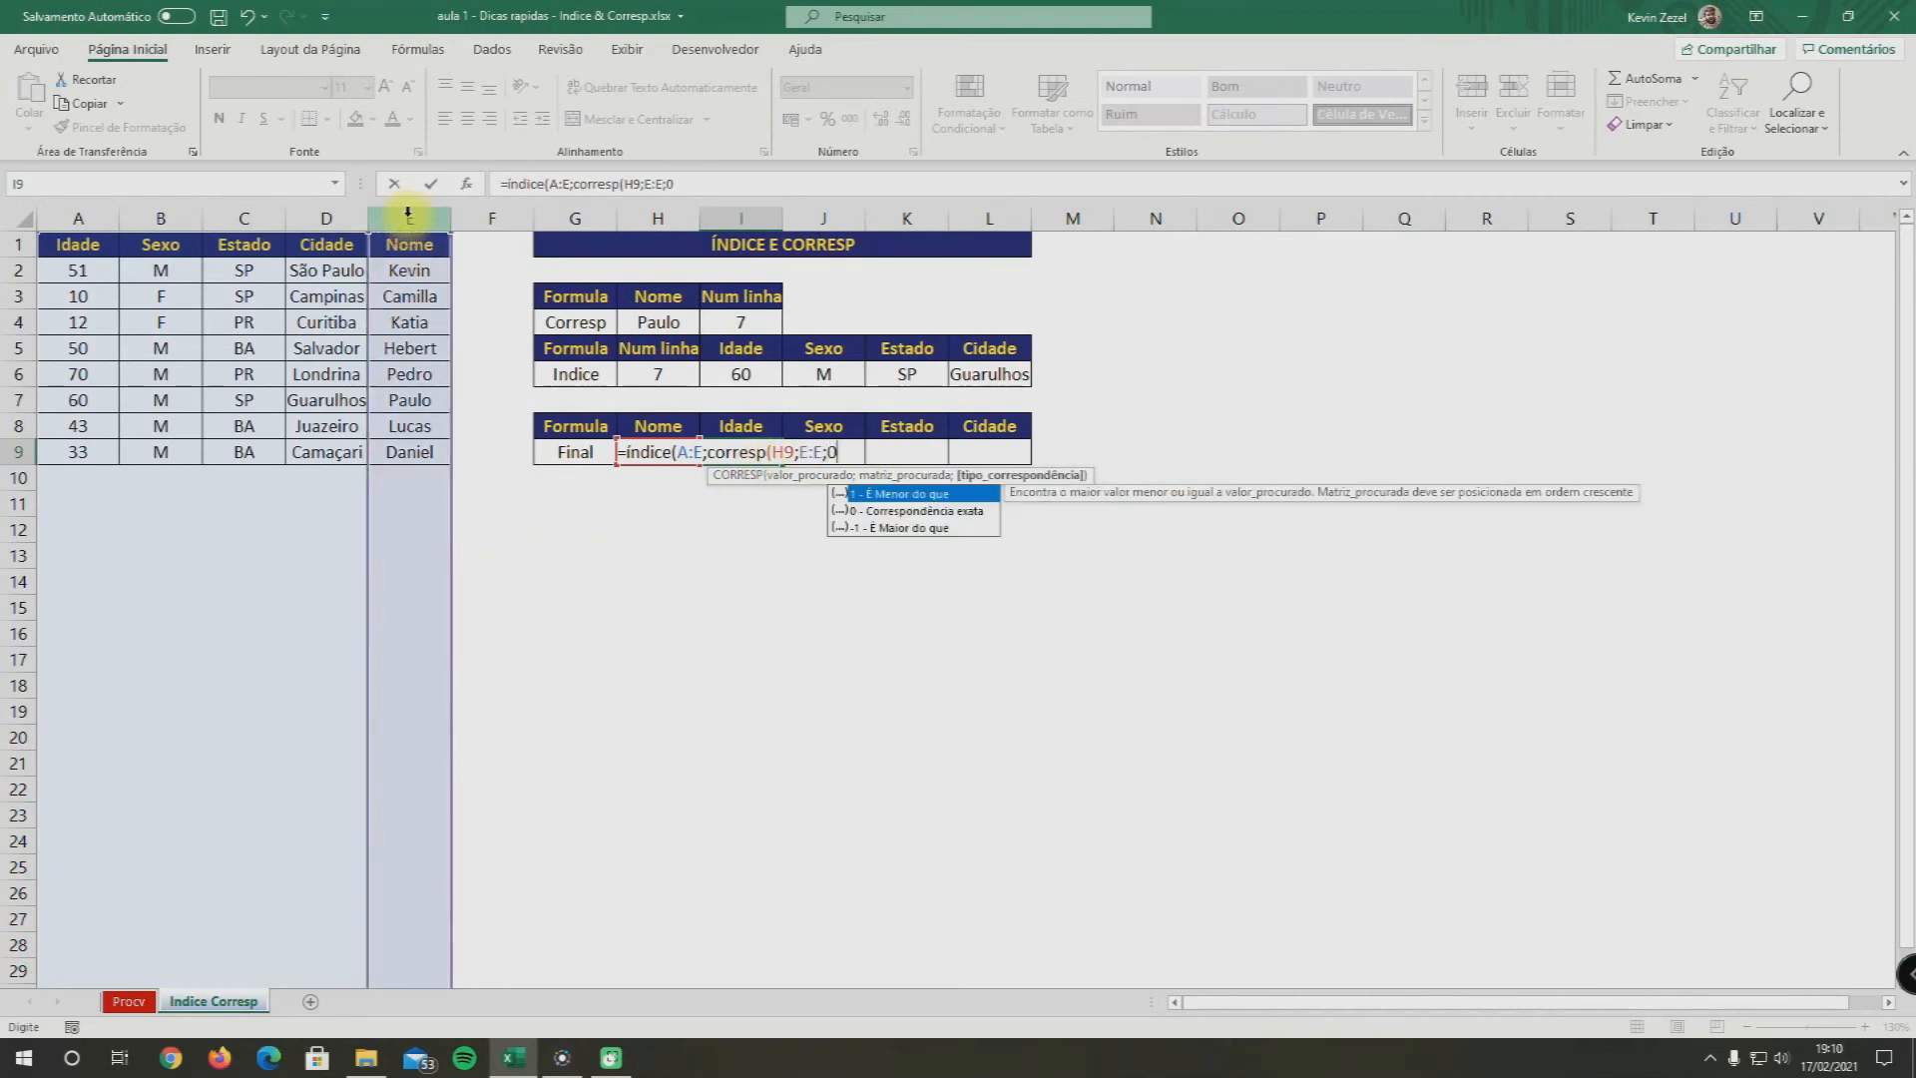
pyautogui.write(');')
pyautogui.moveTo(709, 455); pyautogui.dragTo(844, 454)
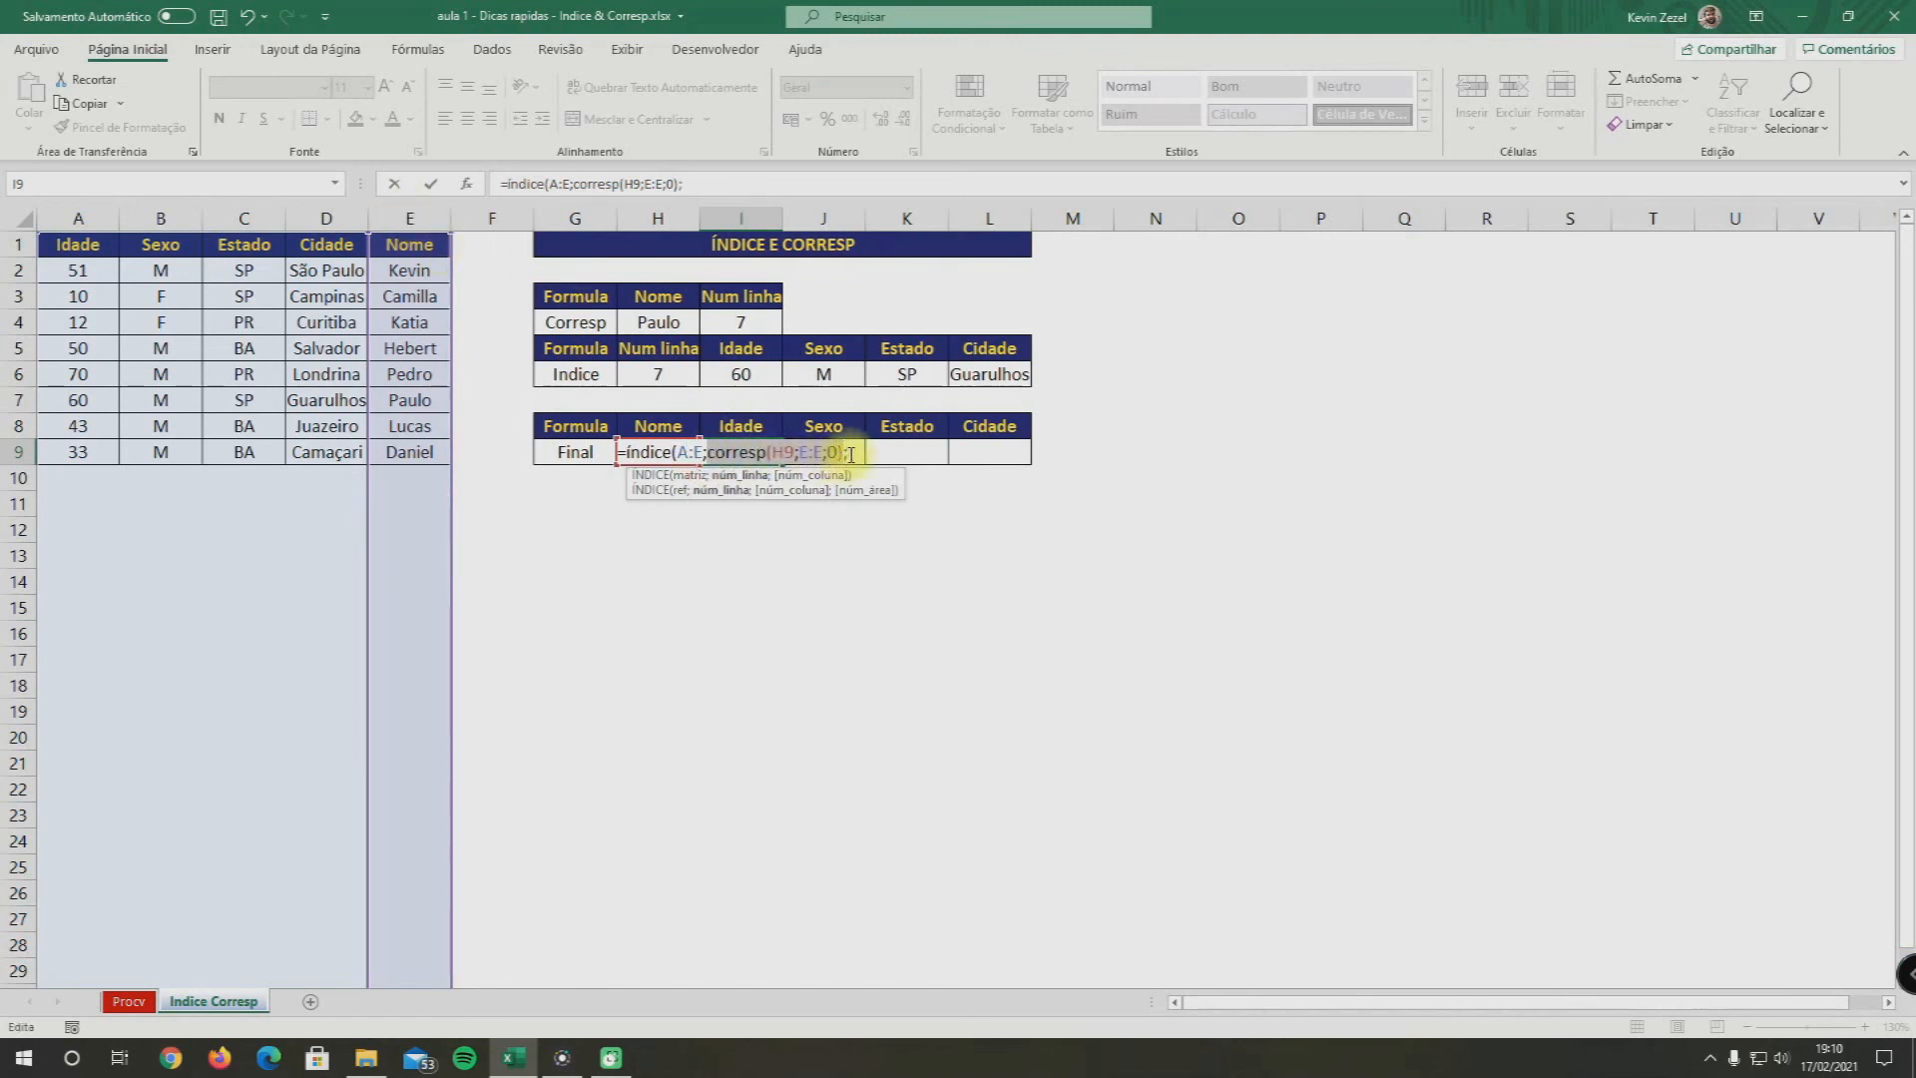
pyautogui.click(850, 455)
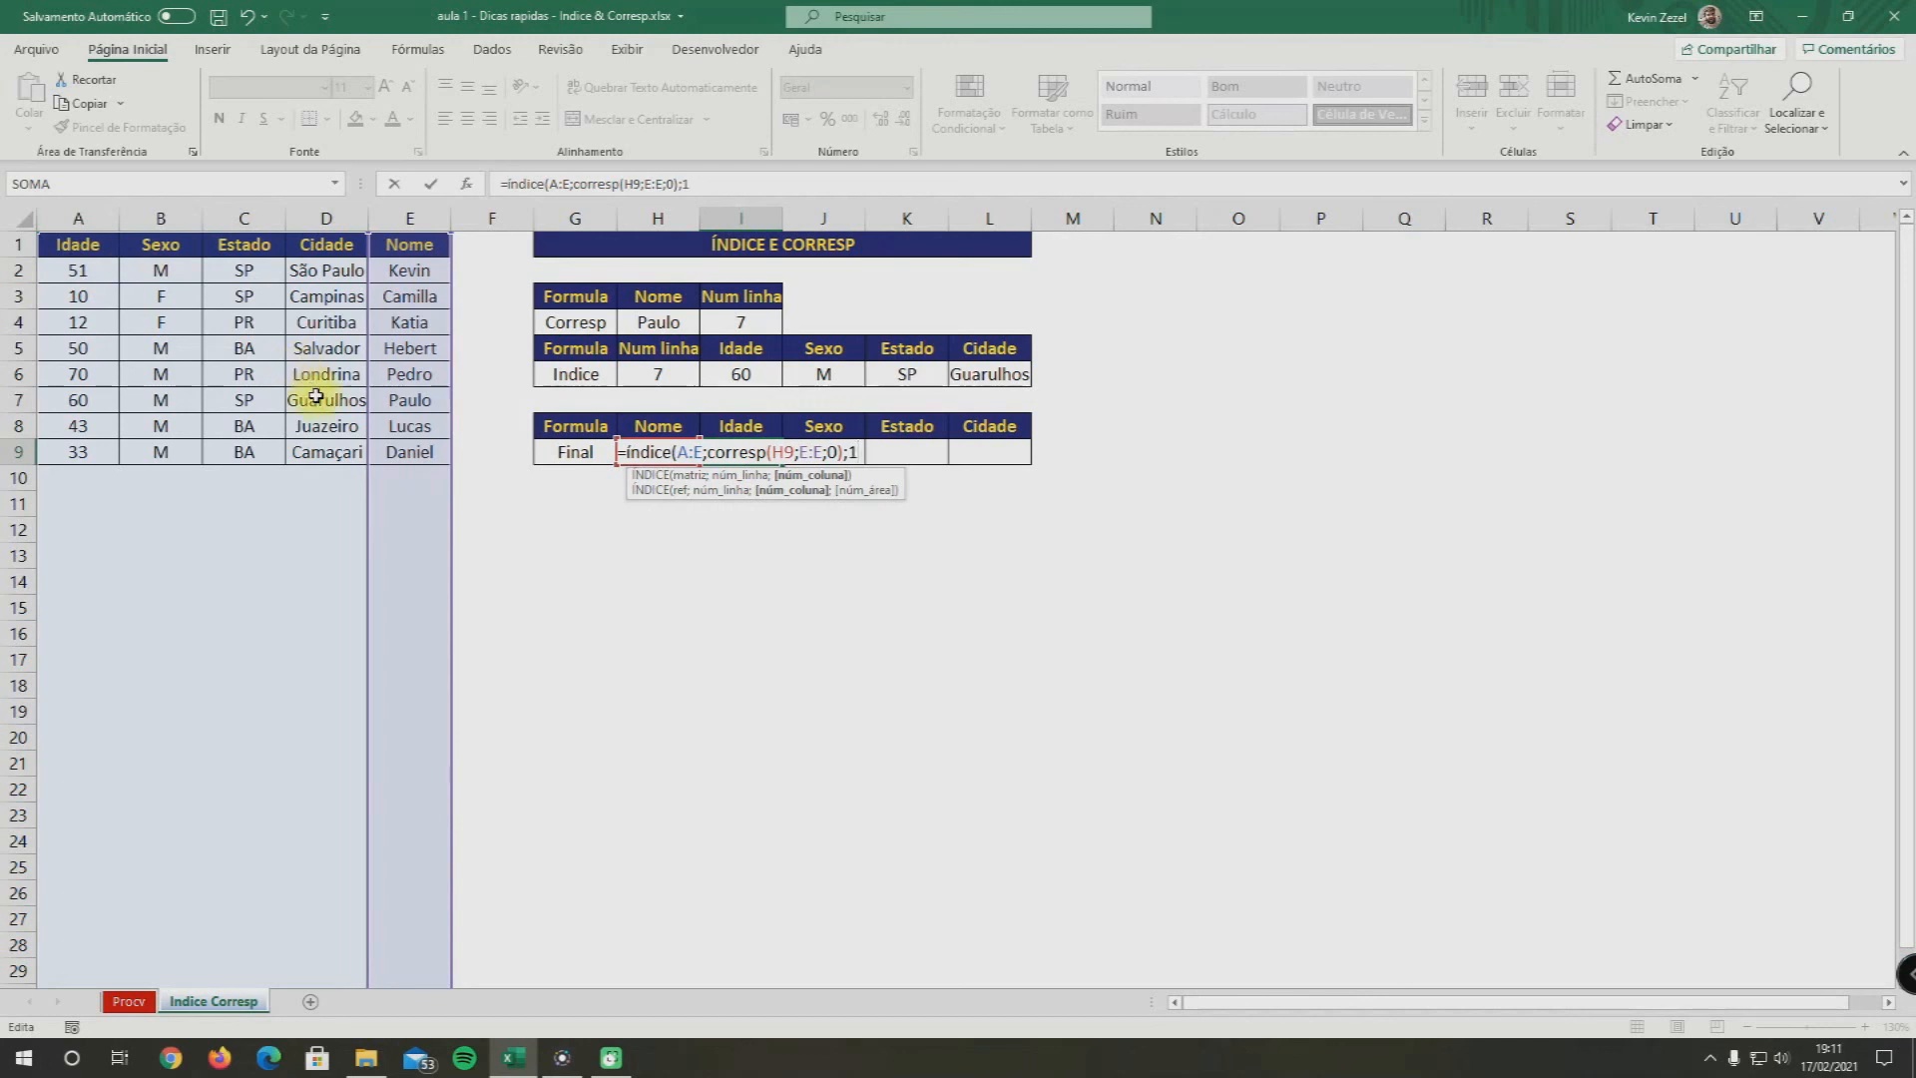
pyautogui.write(')')
pyautogui.press('Return')
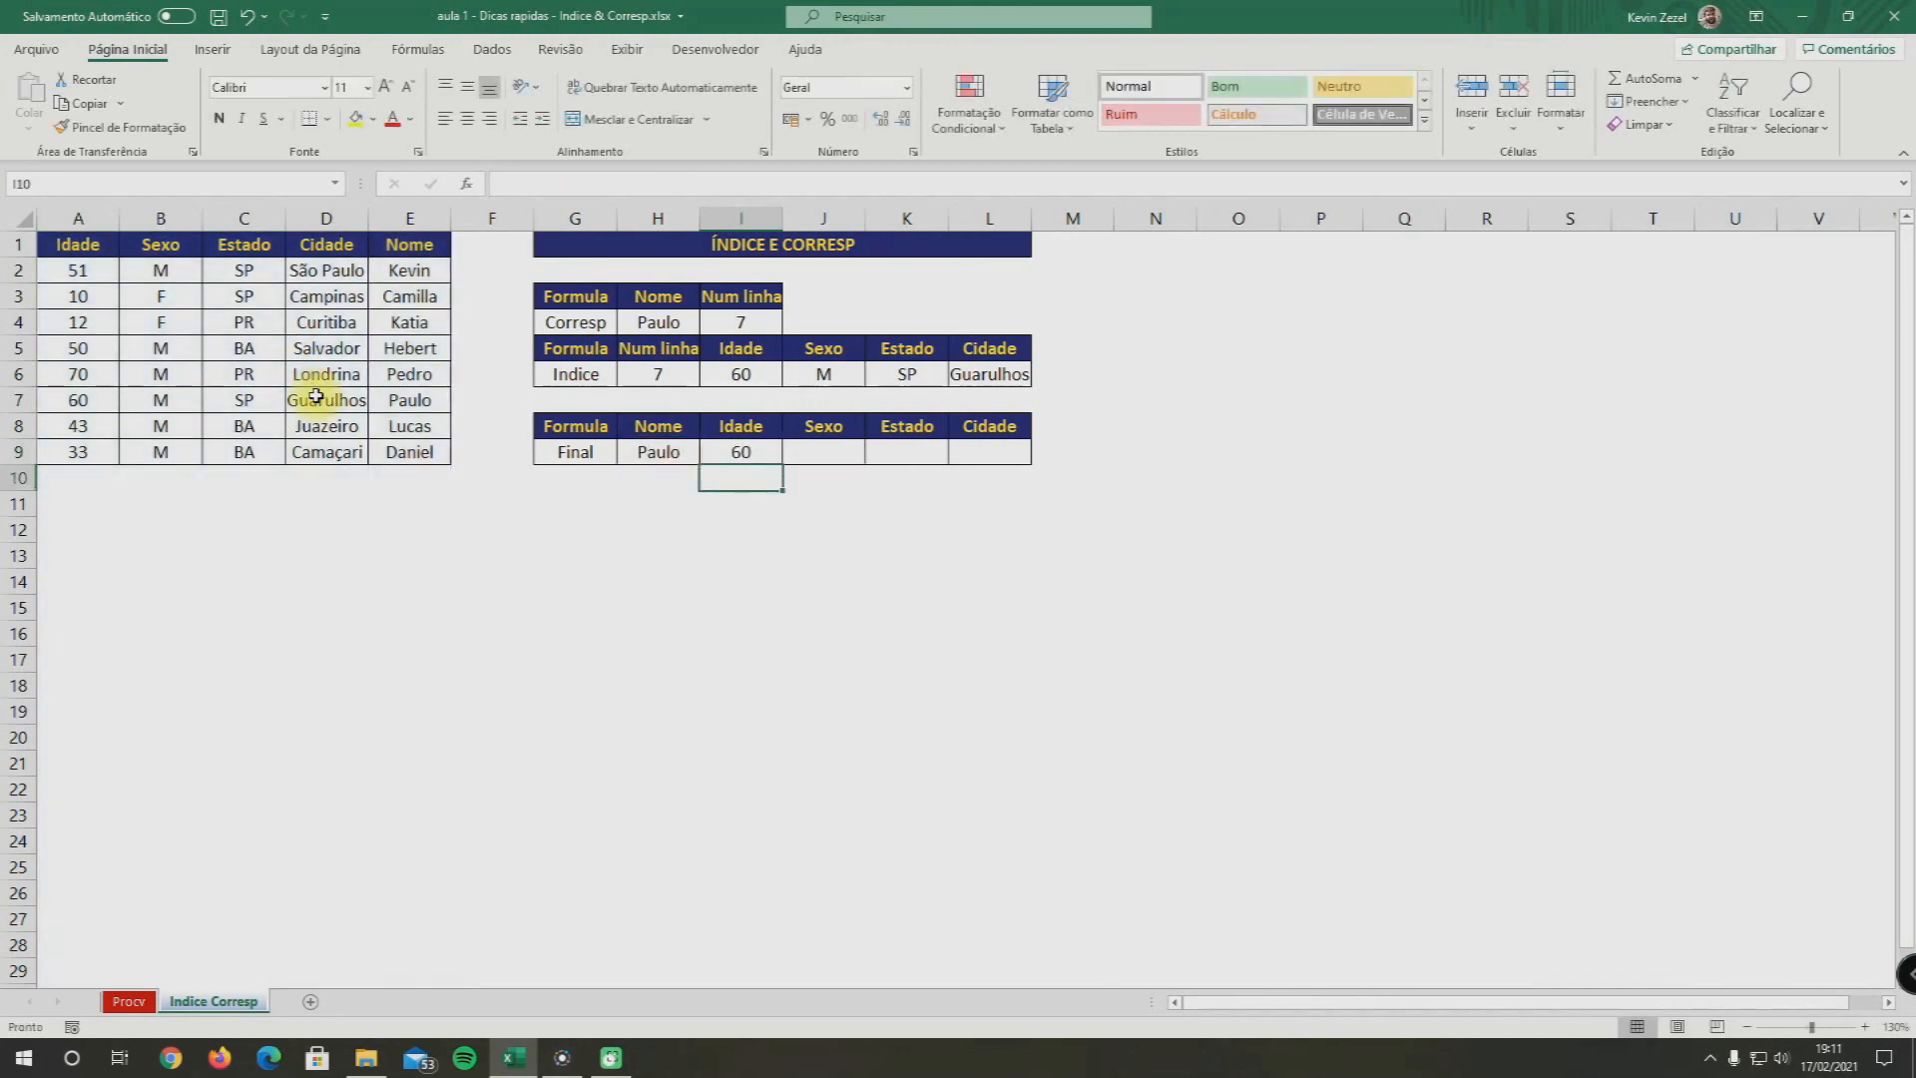
# Copy the I9 formula text into the Final block's Sexo cell J9 with column number 2, as =ÍNDICE(A:E;CORRESP(H9;E:E;0);2)
pyautogui.click(740, 452)
pyautogui.moveTo(744, 184); pyautogui.dragTo(487, 186)
pyautogui.hotkey('ctrl', 'c')
pyautogui.press('Escape')
pyautogui.click(823, 452)
pyautogui.click(642, 184)
pyautogui.hotkey('ctrl', 'v')
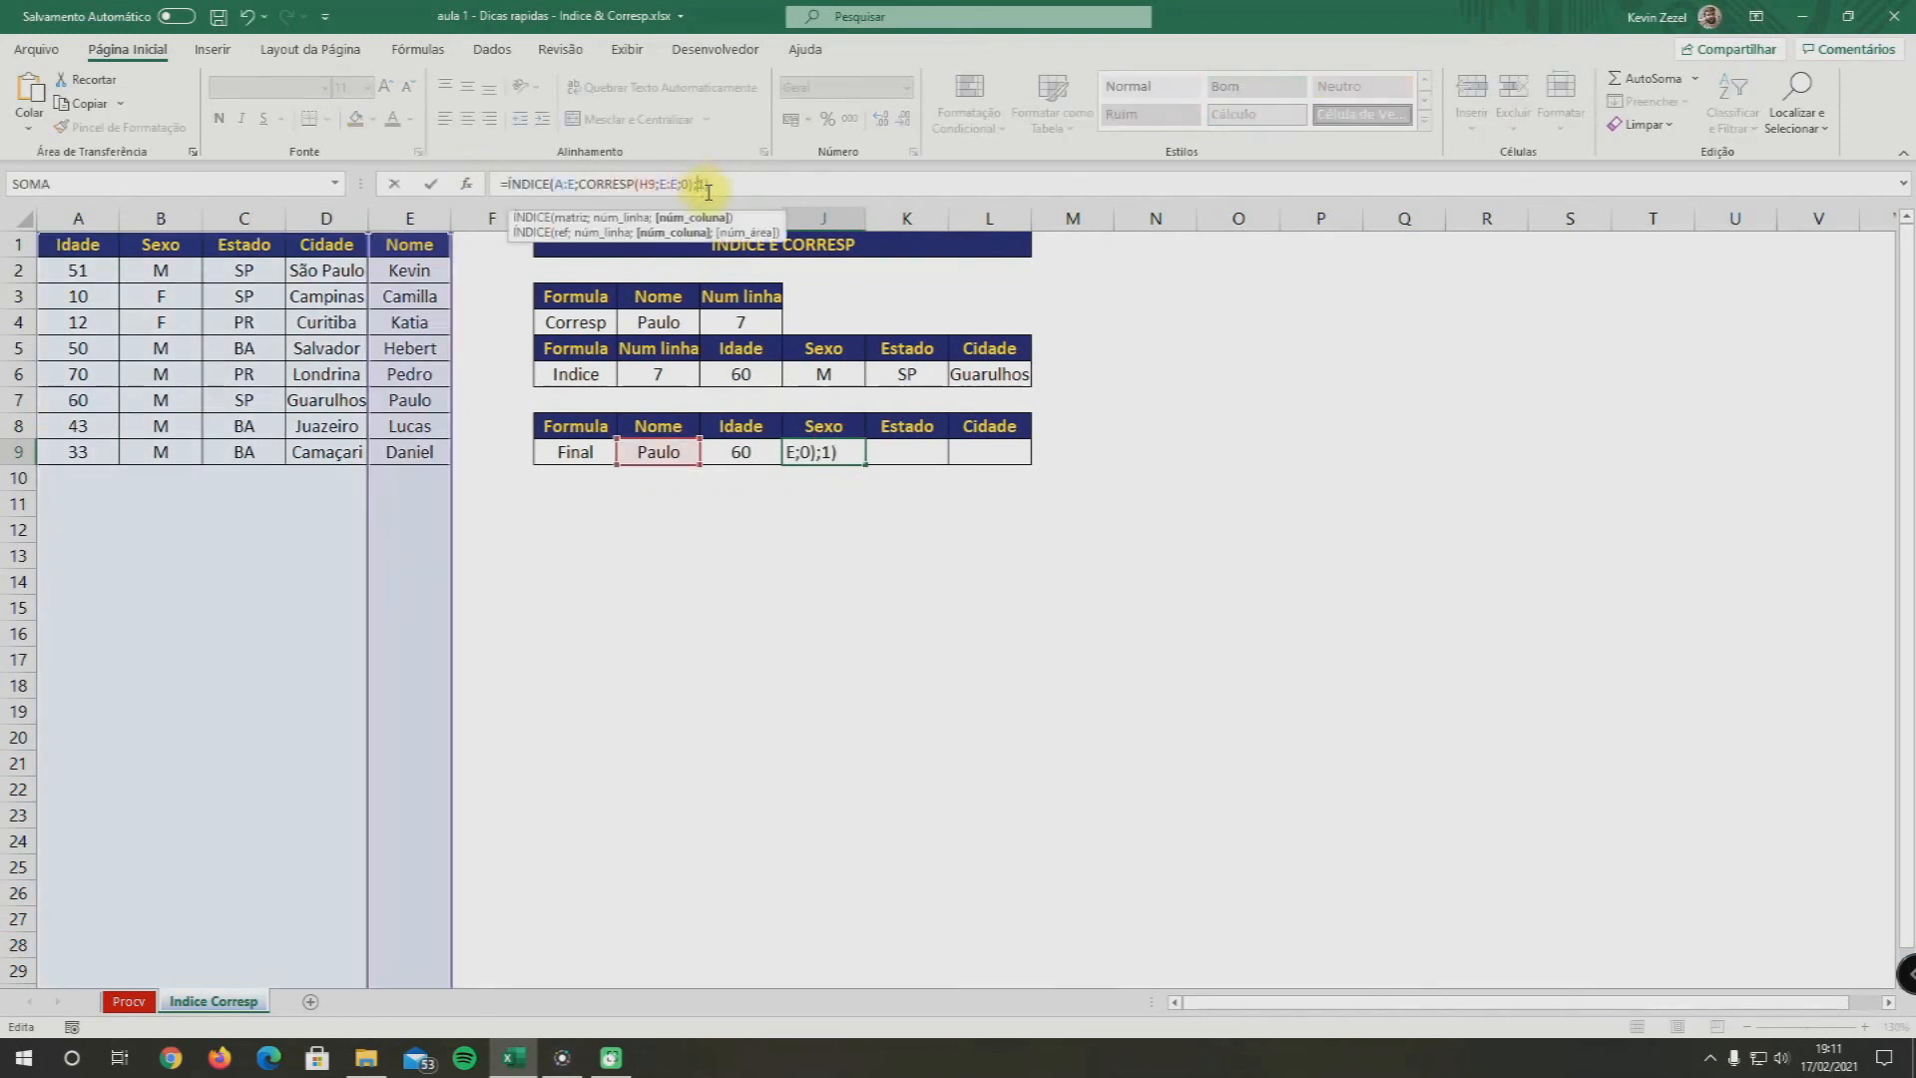
pyautogui.press('Return')
# Reuse the copied formula in the Final block's Estado cell K9 with column number 3, as =ÍNDICE(A:E;CORRESP(H9;E:E;0);3)
pyautogui.click(906, 451)
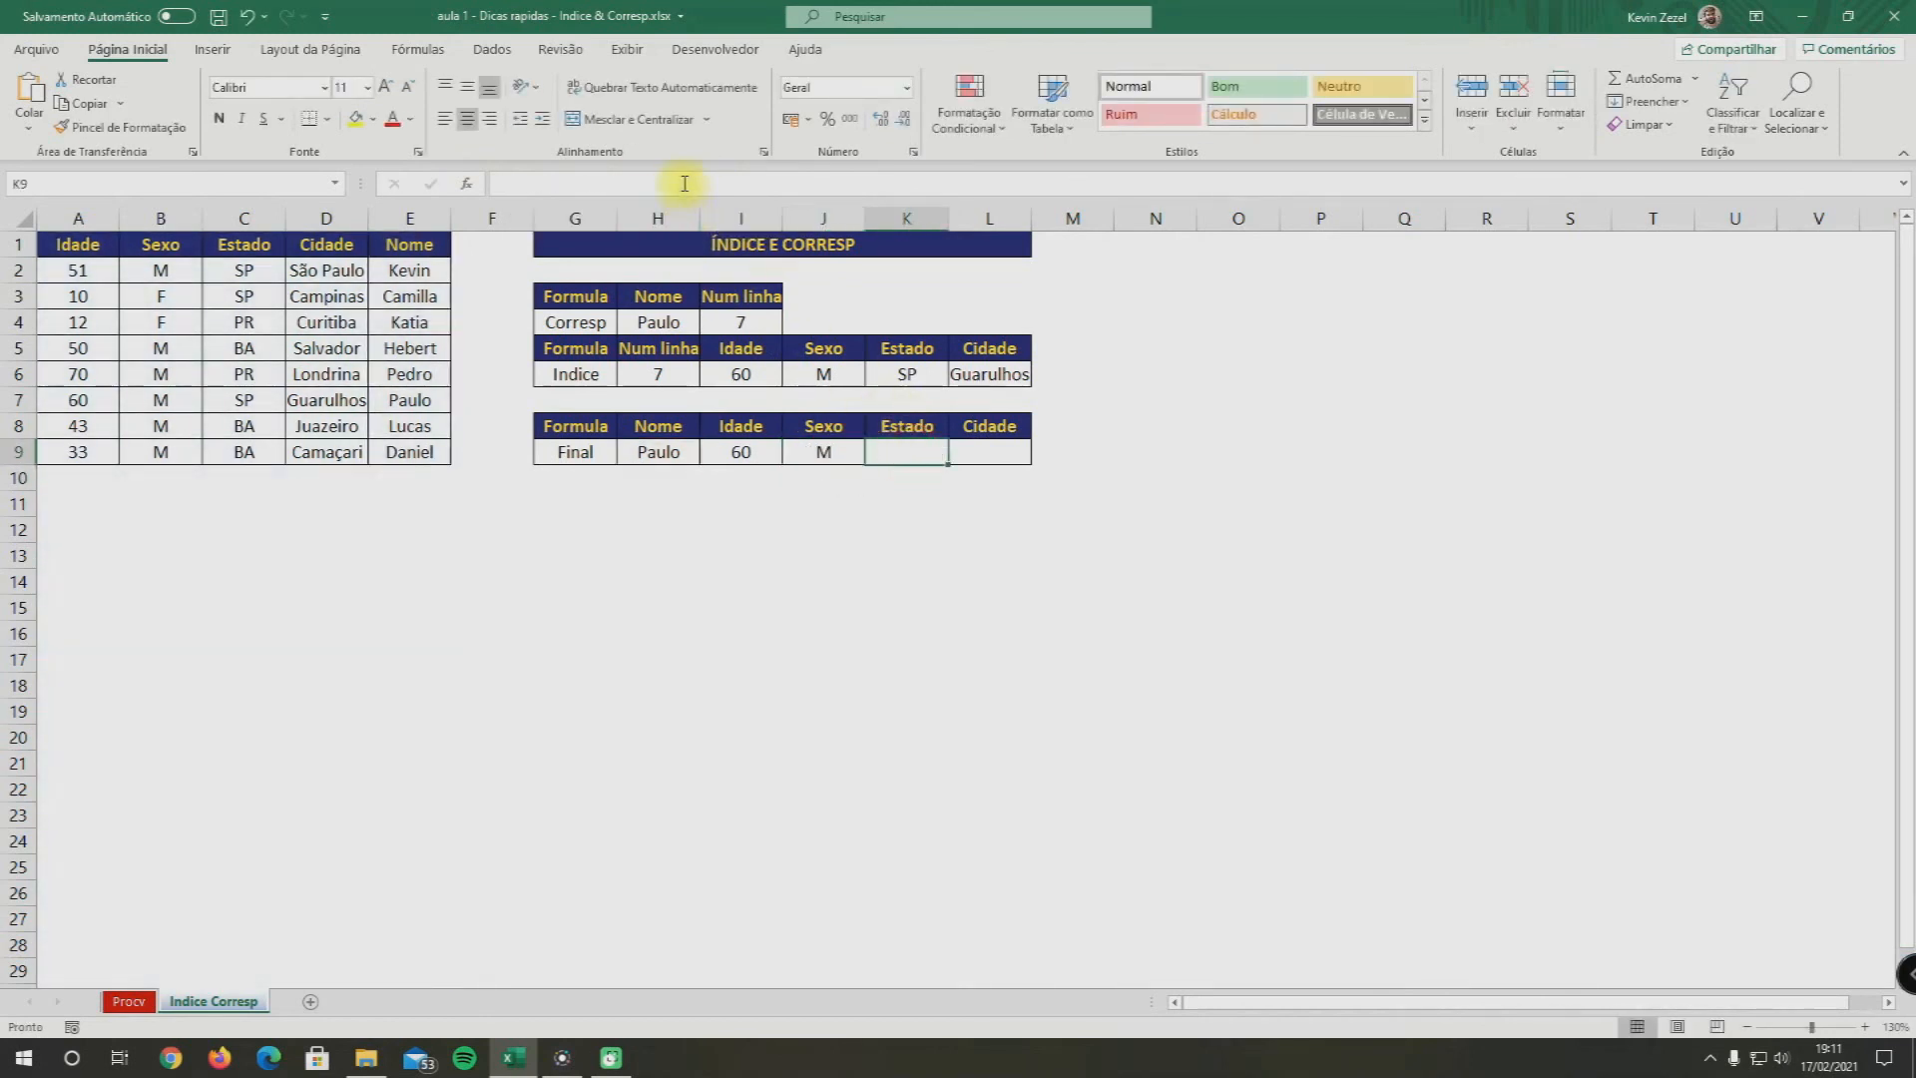
pyautogui.click(685, 190)
pyautogui.hotkey('ctrl', 'v')
pyautogui.press('BackSpace')
pyautogui.write('3')
pyautogui.press('Return')
# Reuse the copied formula in the Final block's Cidade cell L9 with column number 4, as =ÍNDICE(A:E;CORRESP(H9;E:E;0);4)
pyautogui.click(988, 443)
pyautogui.click(680, 184)
pyautogui.hotkey('ctrl', 'v')
pyautogui.click(702, 186)
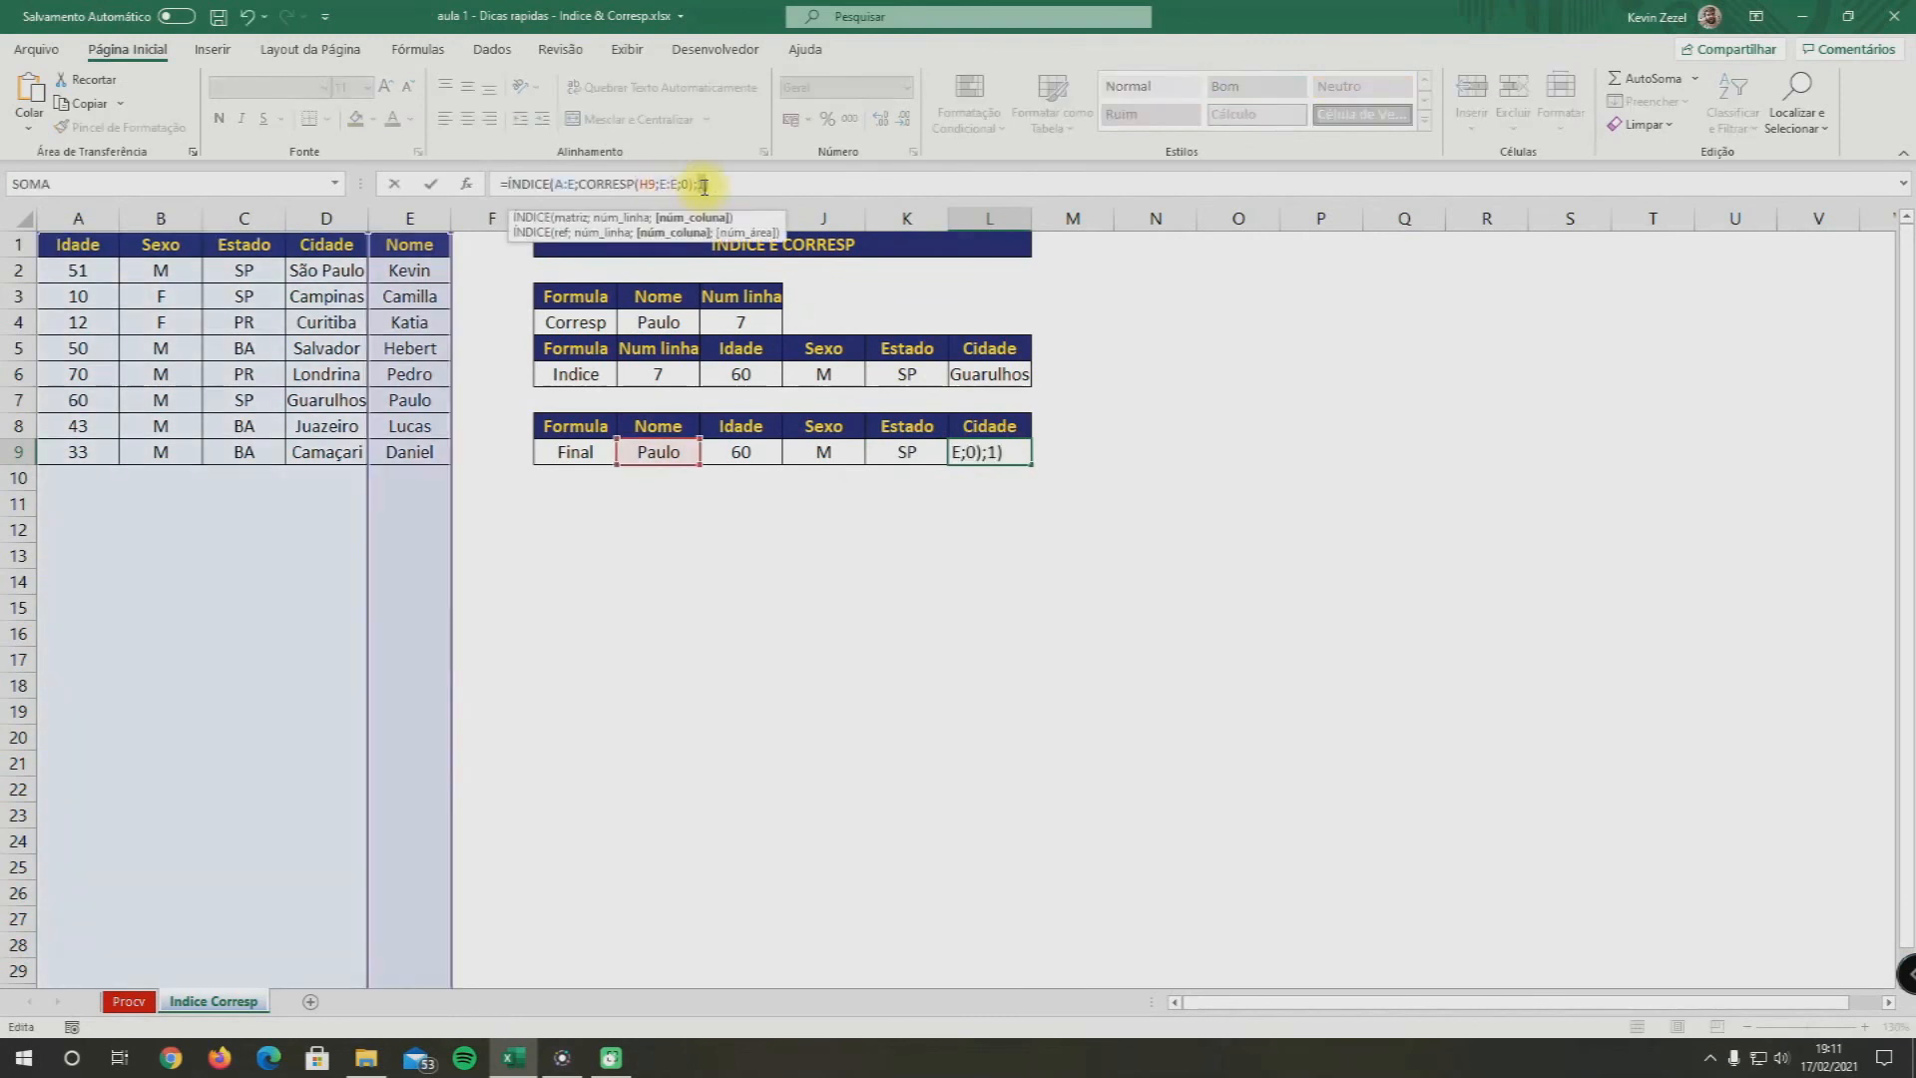
pyautogui.press('BackSpace')
pyautogui.write('4')
pyautogui.press('Return')
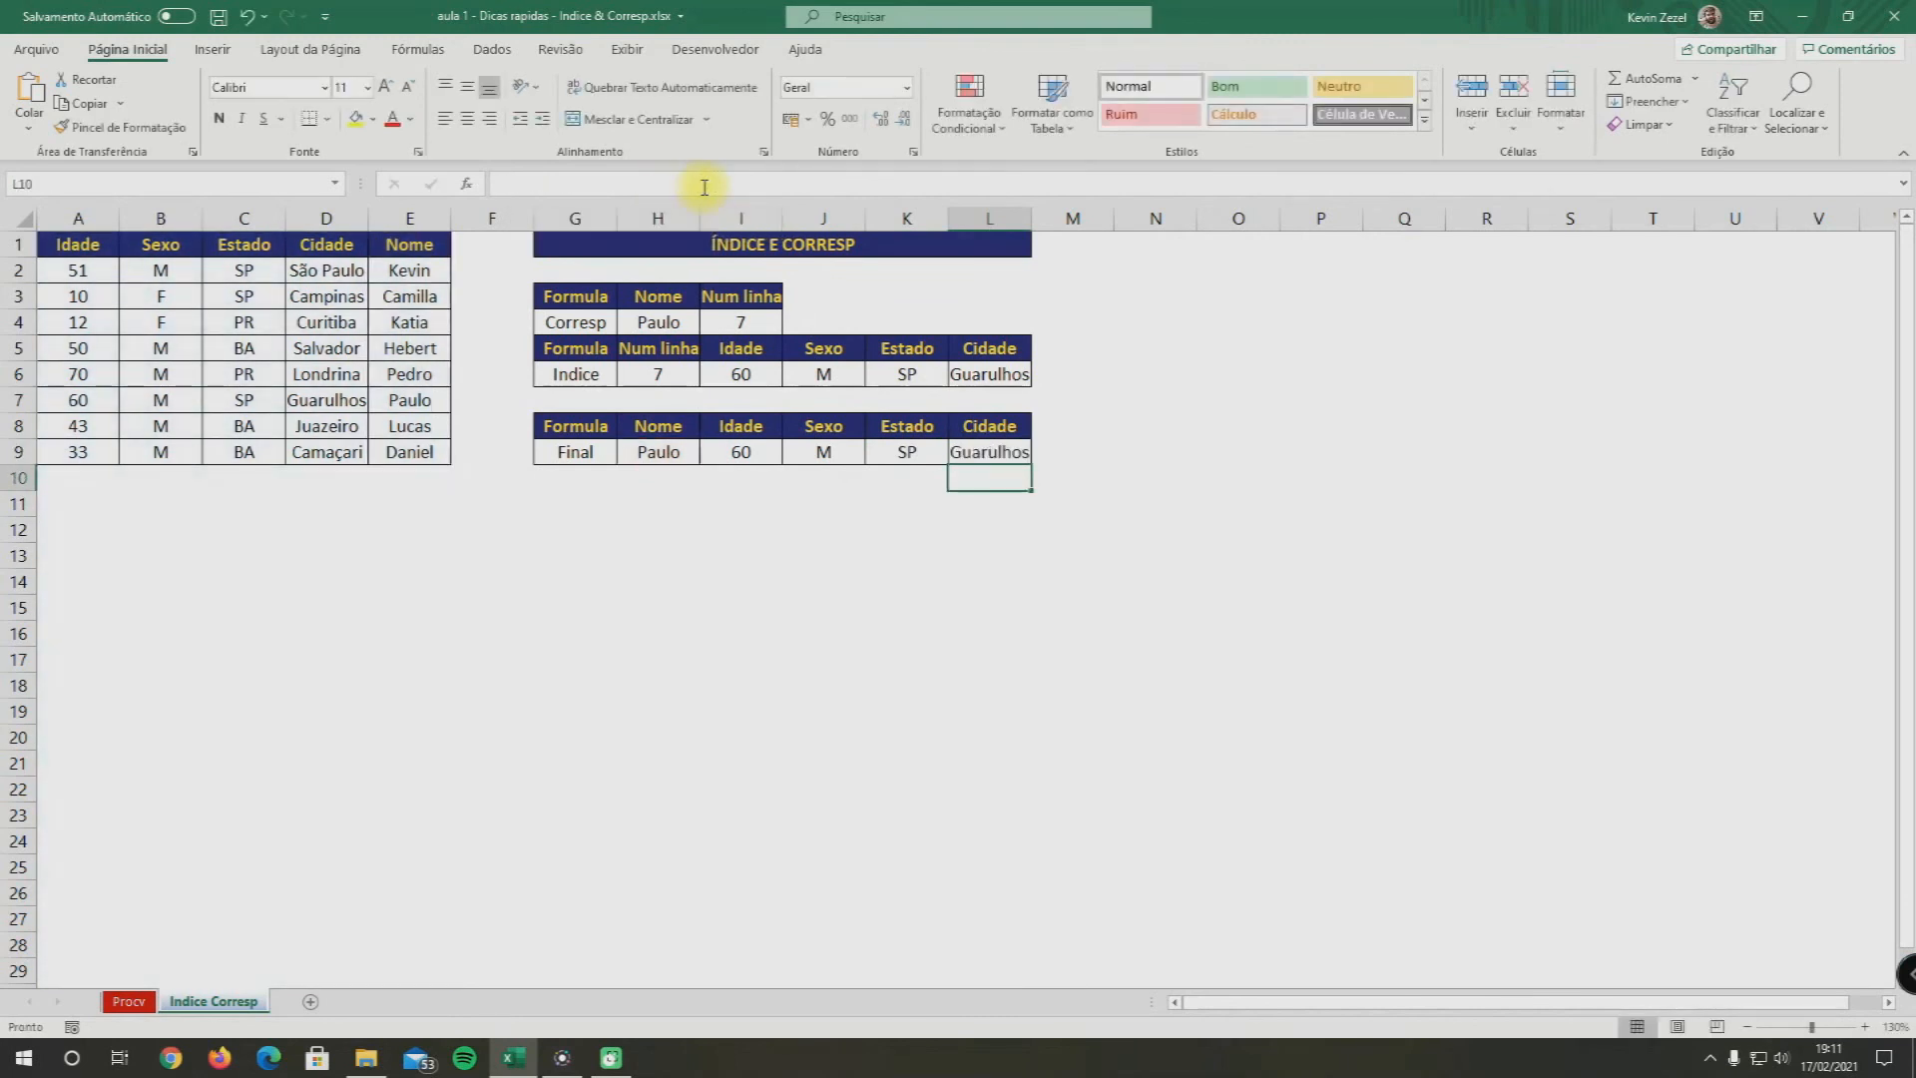
# Test the Final row by copying the names from E5, E6 and E7 one after another into the Nome cell H9
pyautogui.click(661, 454)
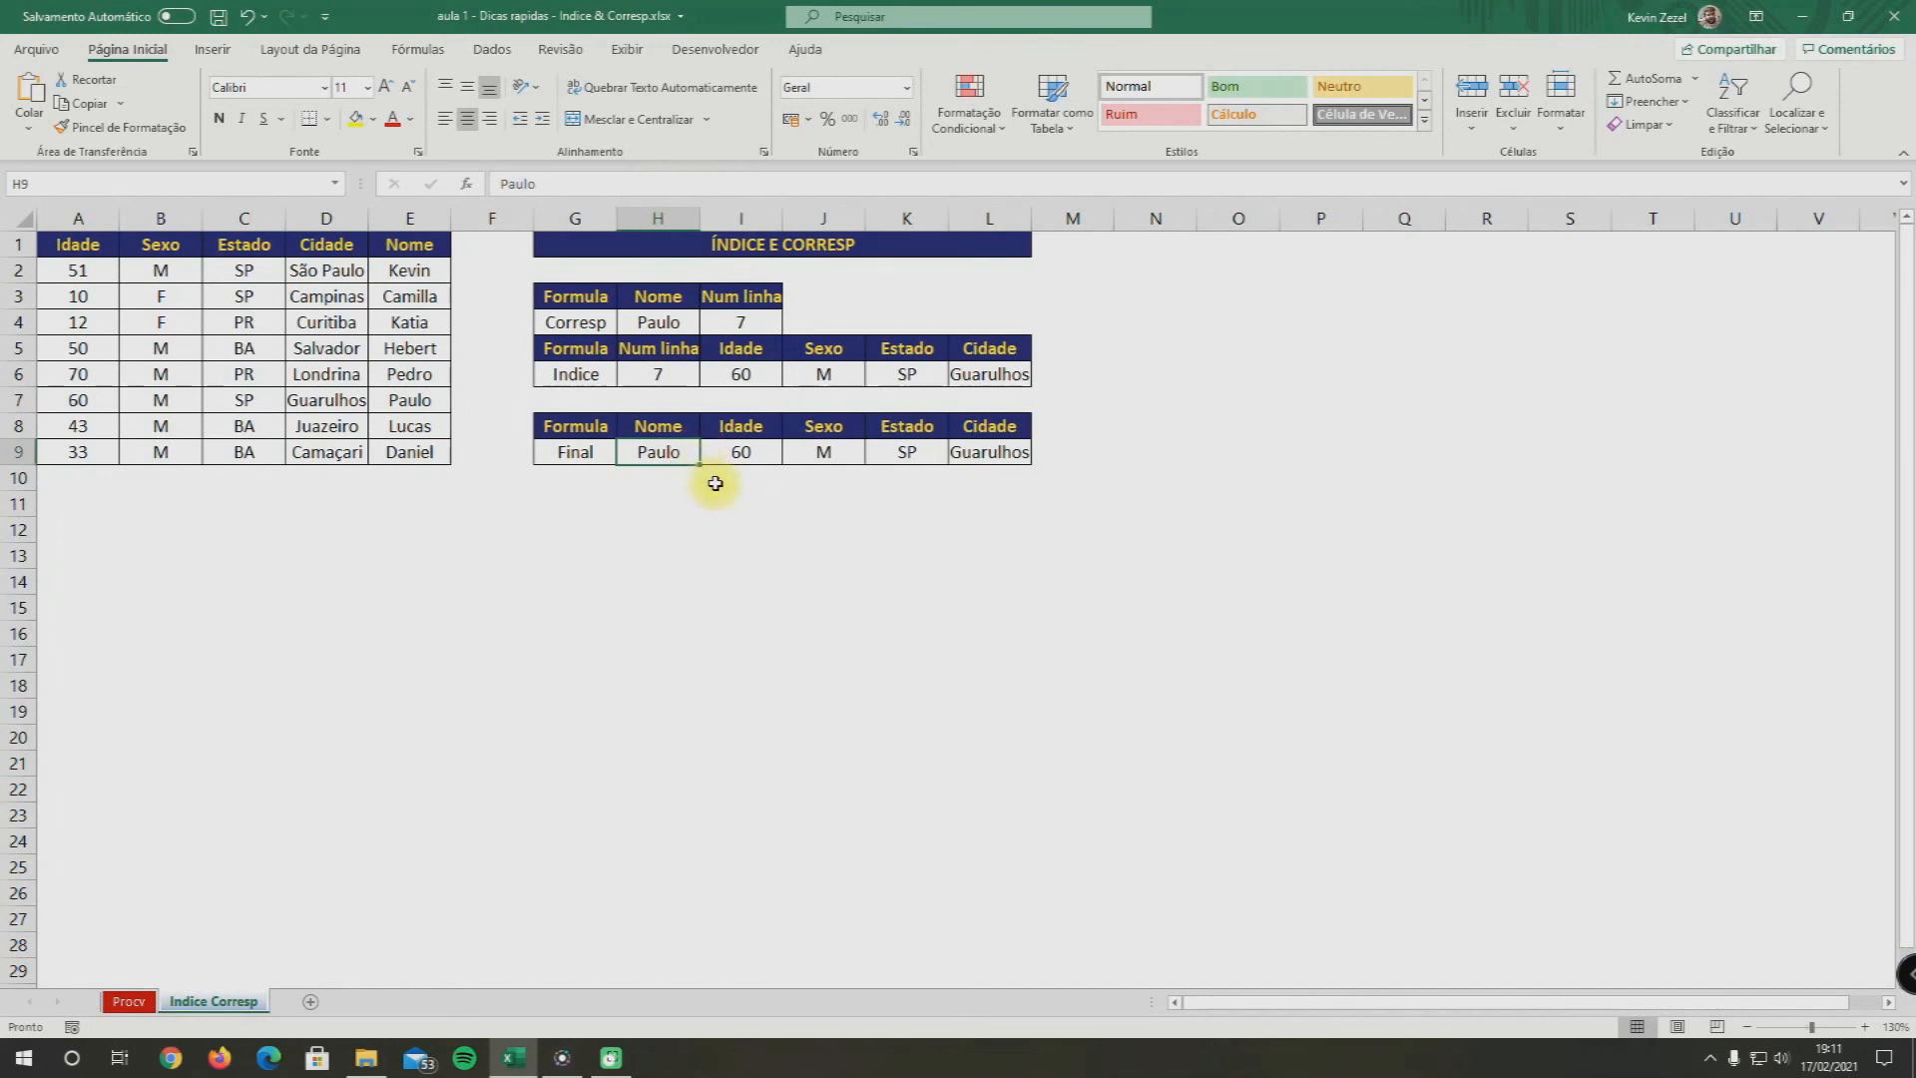
pyautogui.click(410, 349)
pyautogui.hotkey('ctrl', 'c')
pyautogui.click(654, 451)
pyautogui.hotkey('ctrl', 'v')
pyautogui.click(420, 379)
pyautogui.hotkey('ctrl', 'c')
pyautogui.click(659, 455)
pyautogui.hotkey('ctrl', 'v')
pyautogui.click(424, 399)
pyautogui.hotkey('ctrl', 'c')
pyautogui.click(627, 459)
pyautogui.hotkey('ctrl', 'v')
# Test the names from E8 and E9 in the Nome cell H9 and check the looked-up values in I9:L9
pyautogui.click(432, 424)
pyautogui.hotkey('ctrl', 'c')
pyautogui.click(663, 455)
pyautogui.hotkey('ctrl', 'v')
pyautogui.click(417, 449)
pyautogui.hotkey('ctrl', 'c')
pyautogui.click(663, 451)
pyautogui.hotkey('ctrl', 'v')
pyautogui.moveTo(740, 451); pyautogui.dragTo(998, 452)
pyautogui.click(966, 567)
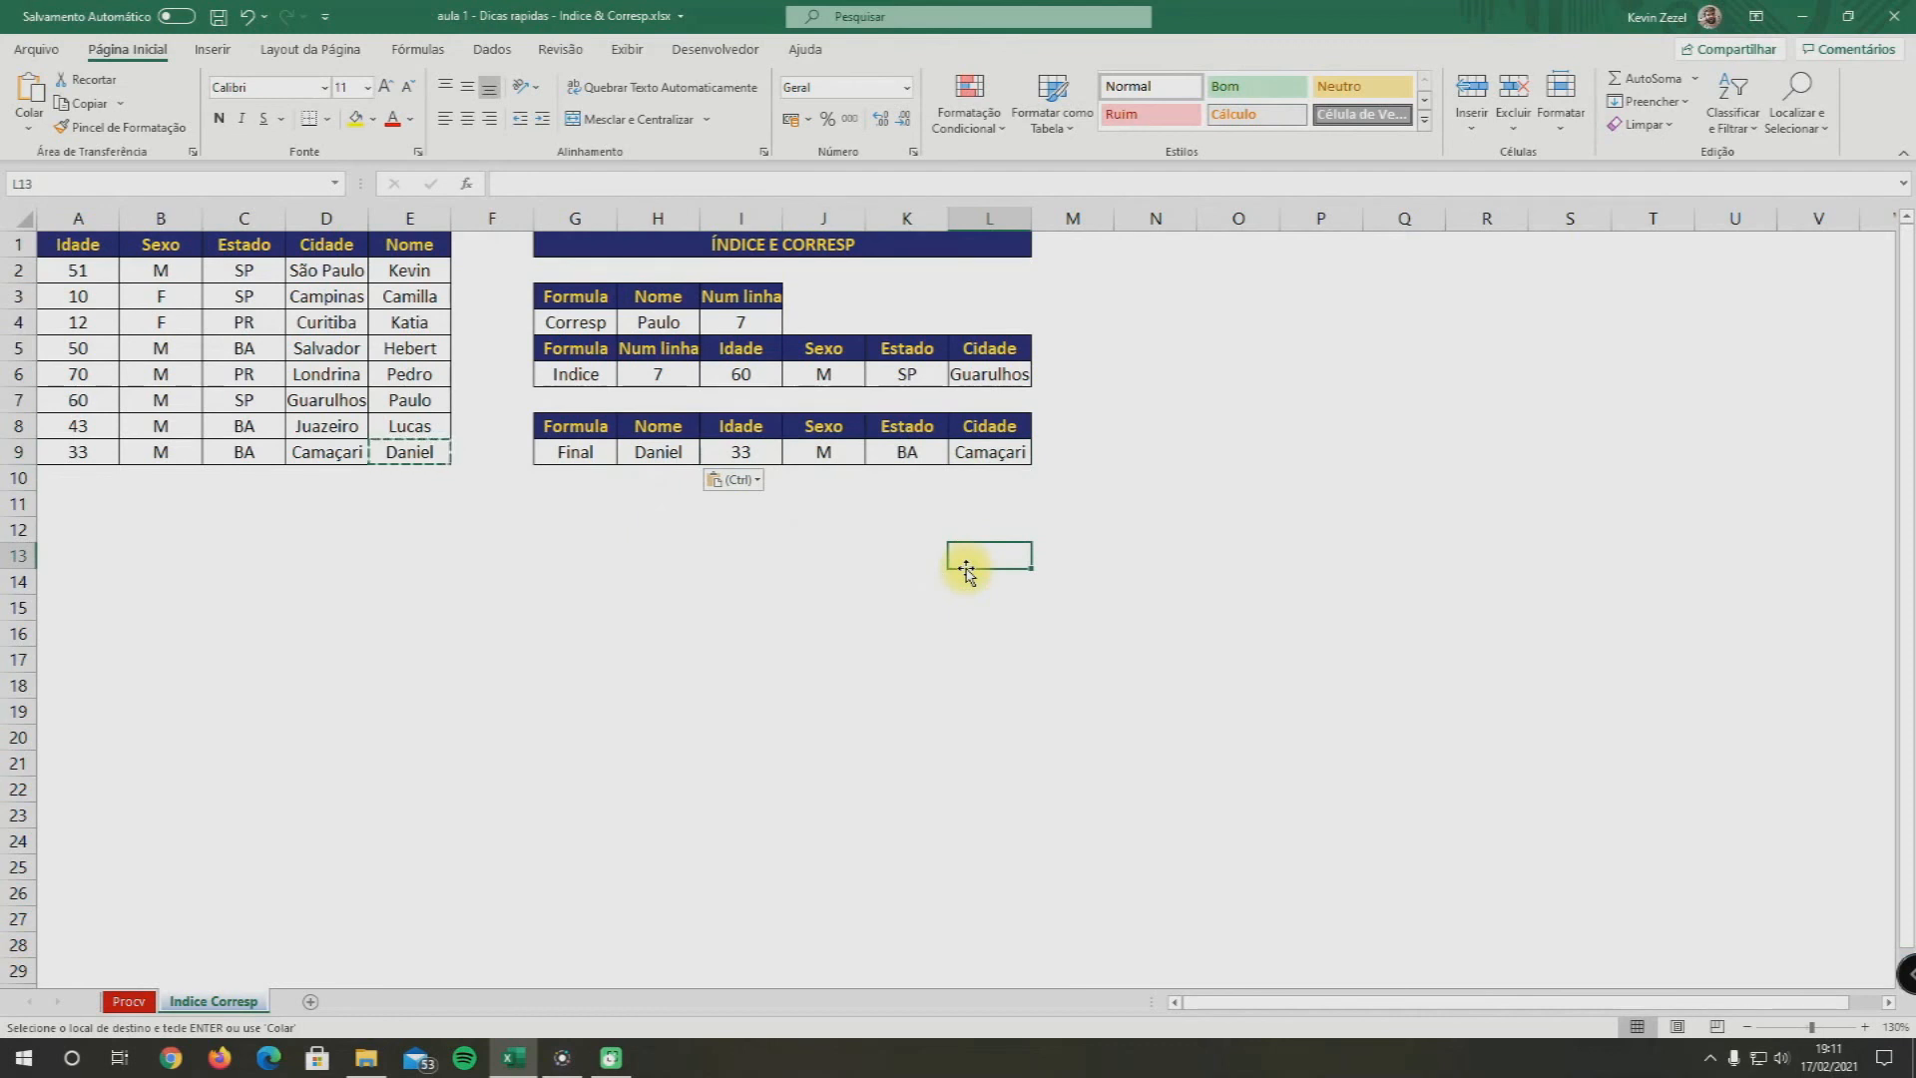
# Copy the name from E7 back into the Final block's Nome cell H9
pyautogui.click(410, 399)
pyautogui.hotkey('ctrl', 'c')
pyautogui.click(659, 451)
pyautogui.hotkey('ctrl', 'v')
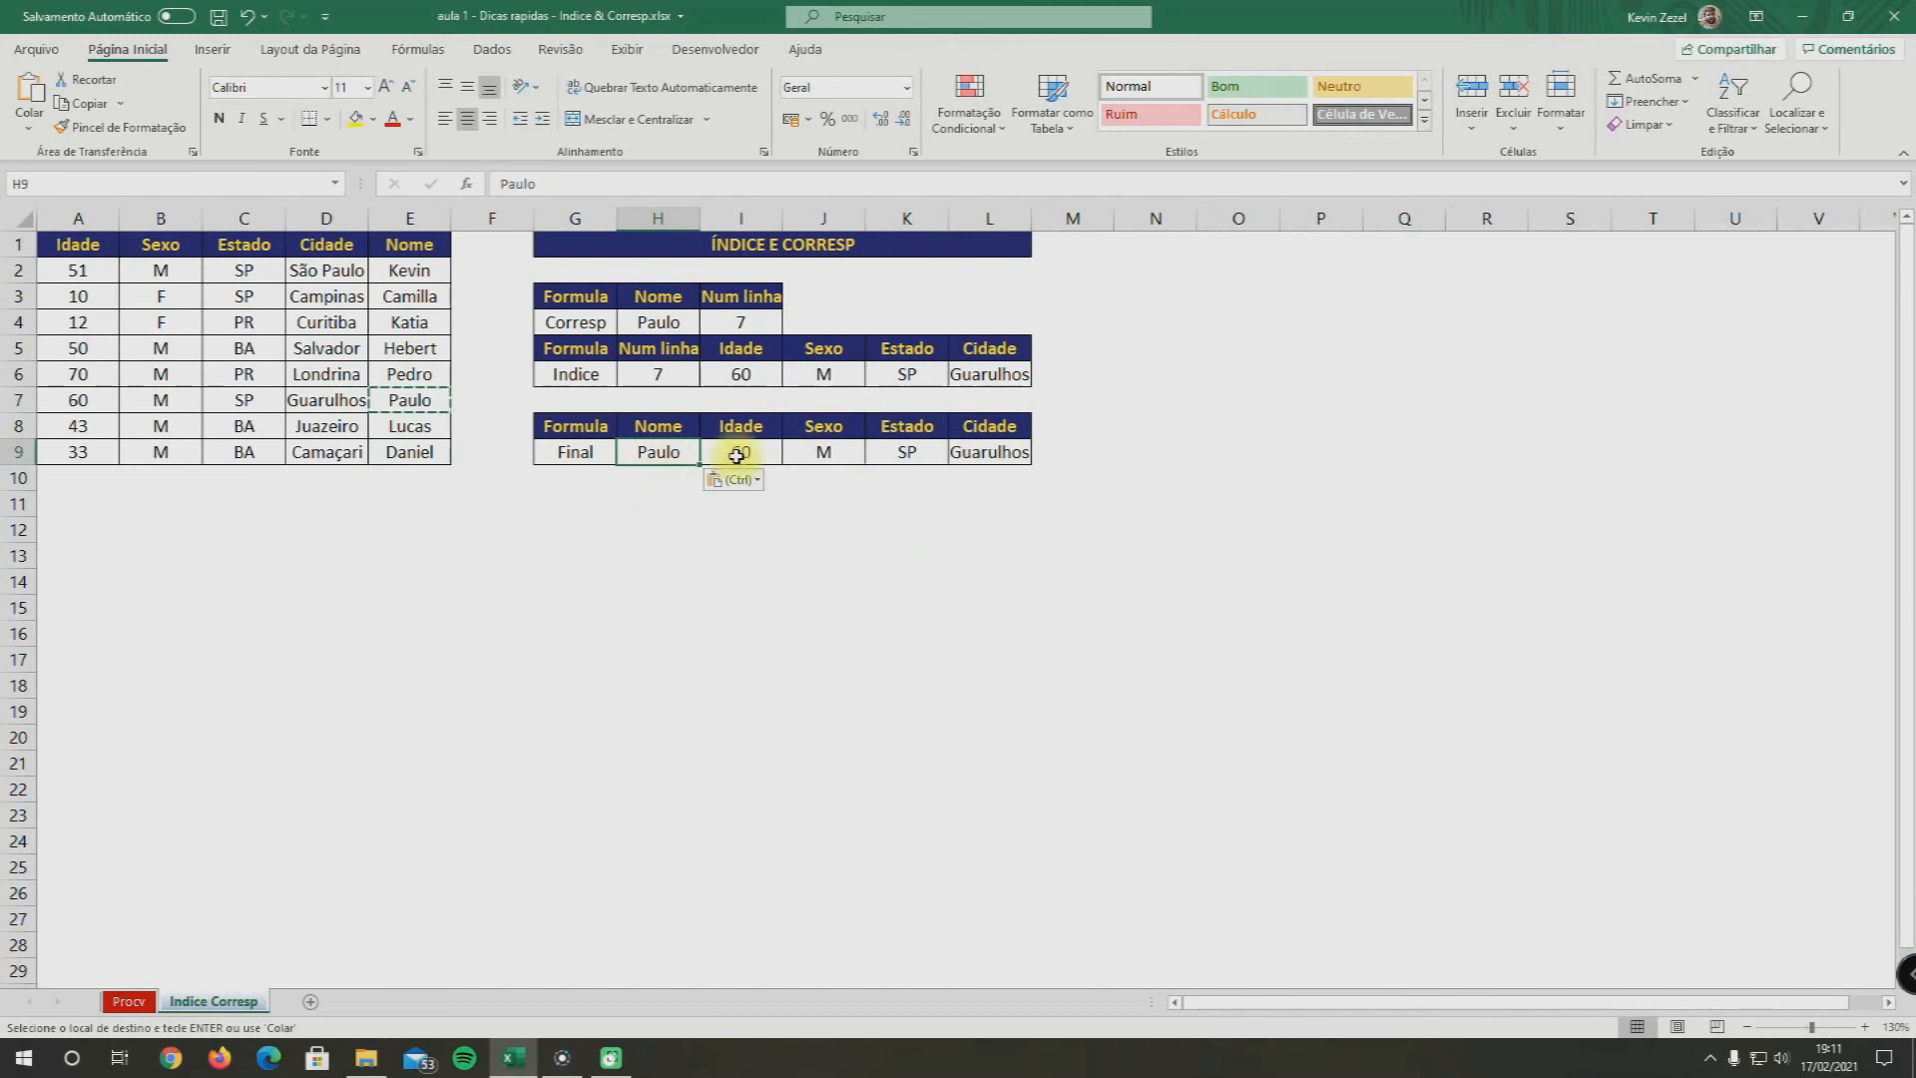
# Select the entire Nome column E of the data table
pyautogui.doubleClick(556, 500)
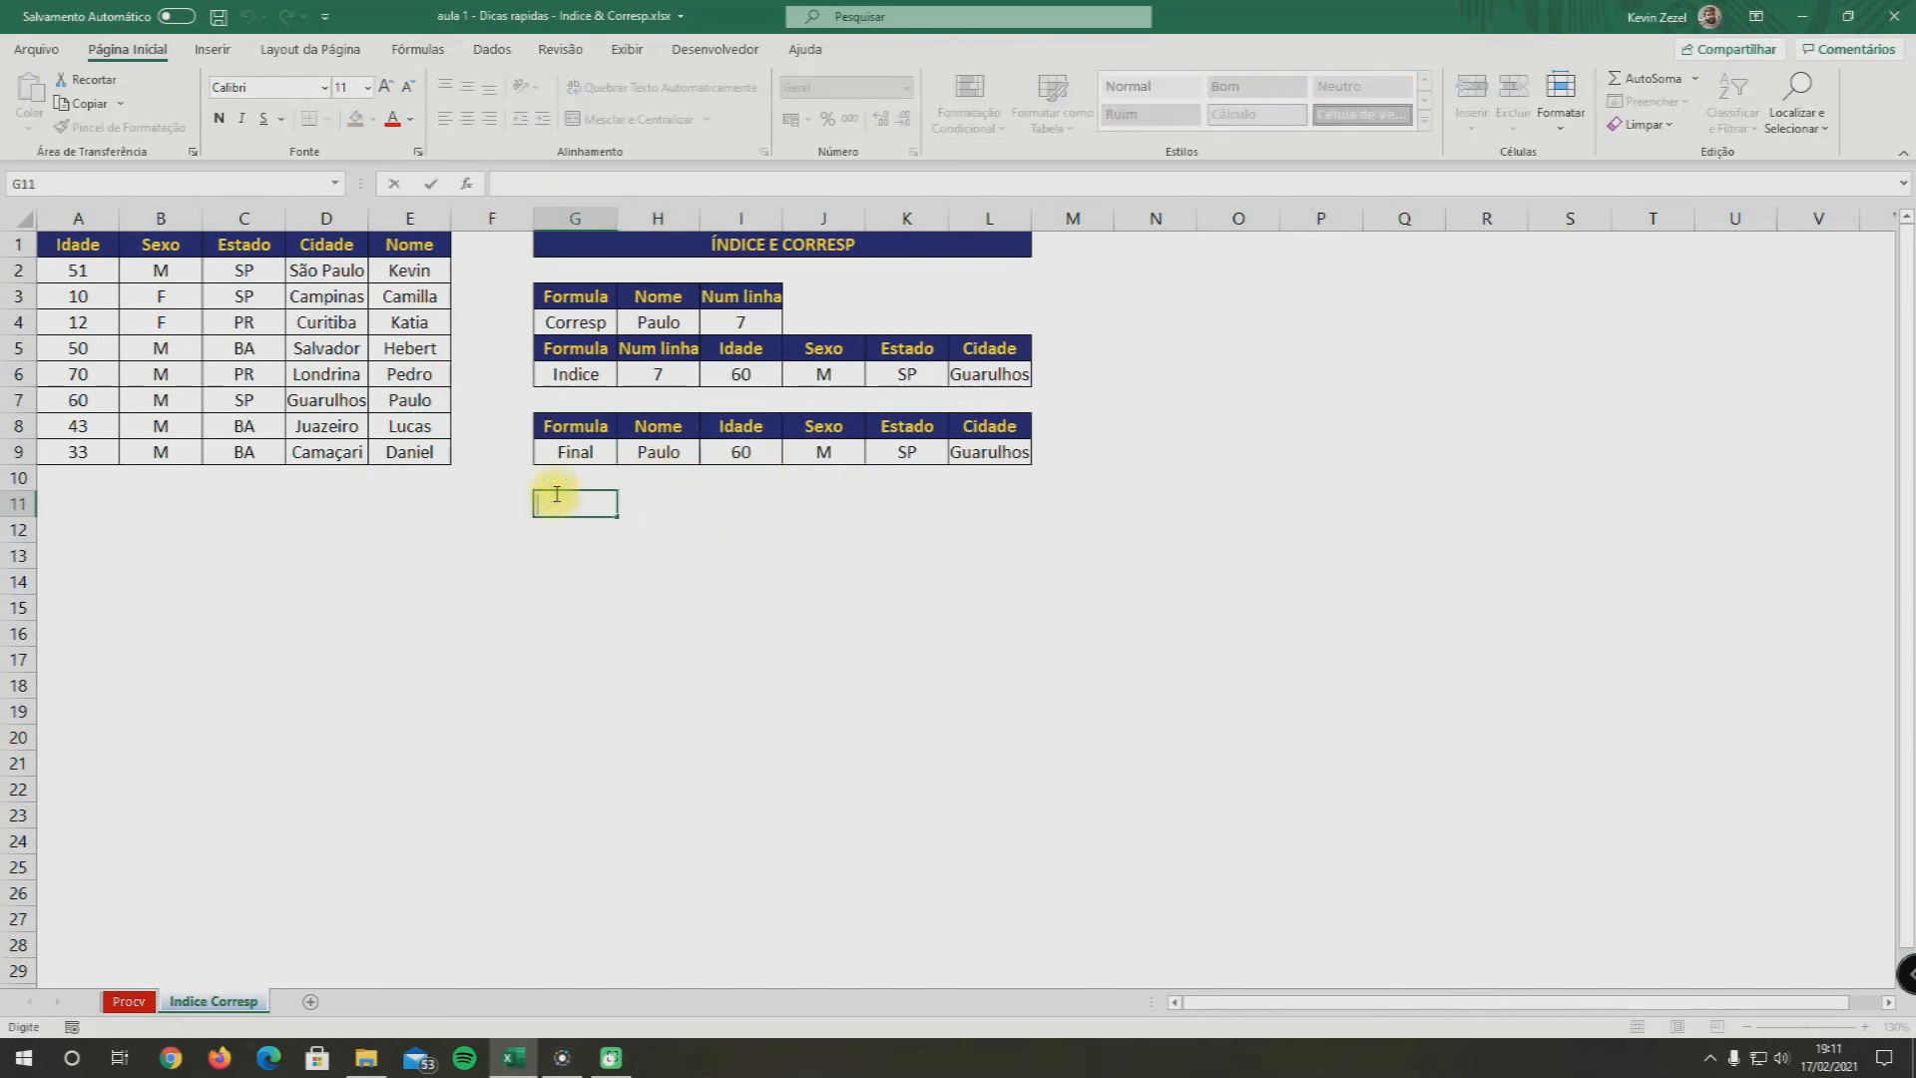
pyautogui.click(409, 222)
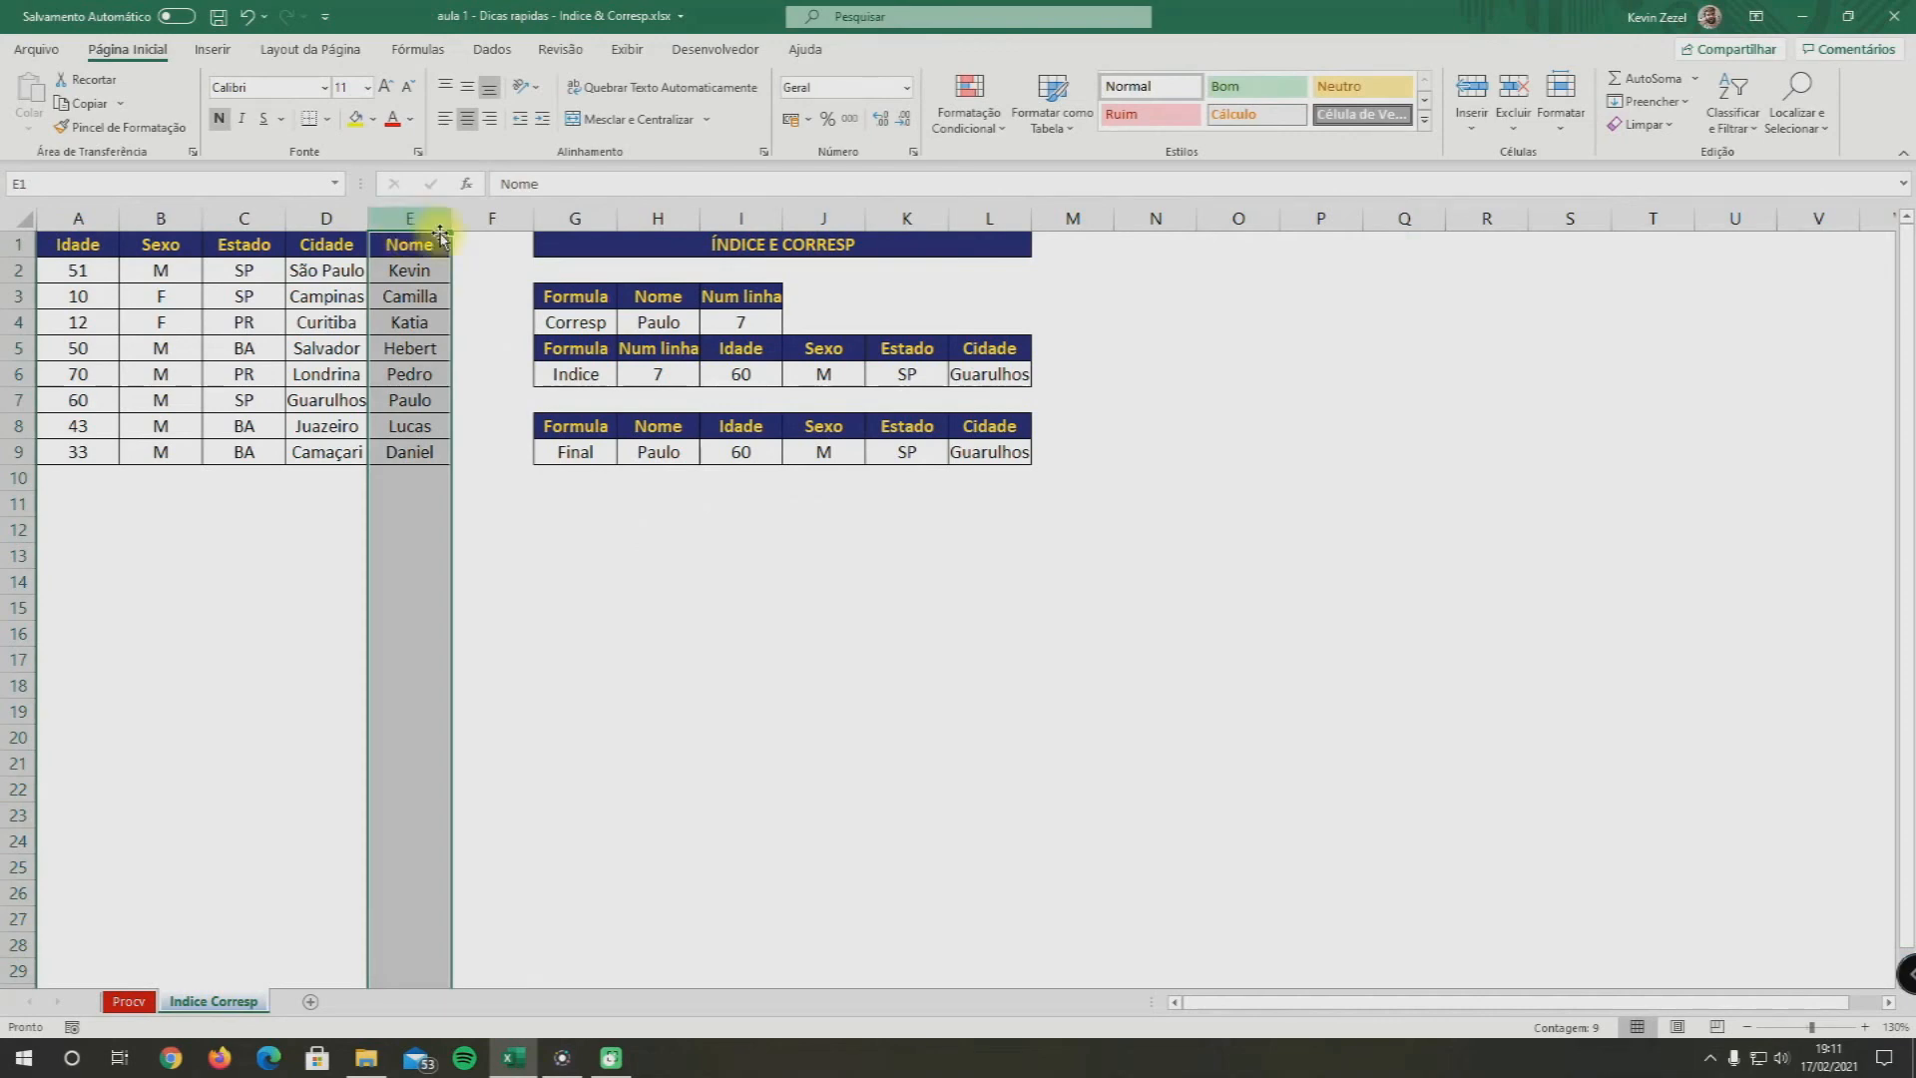